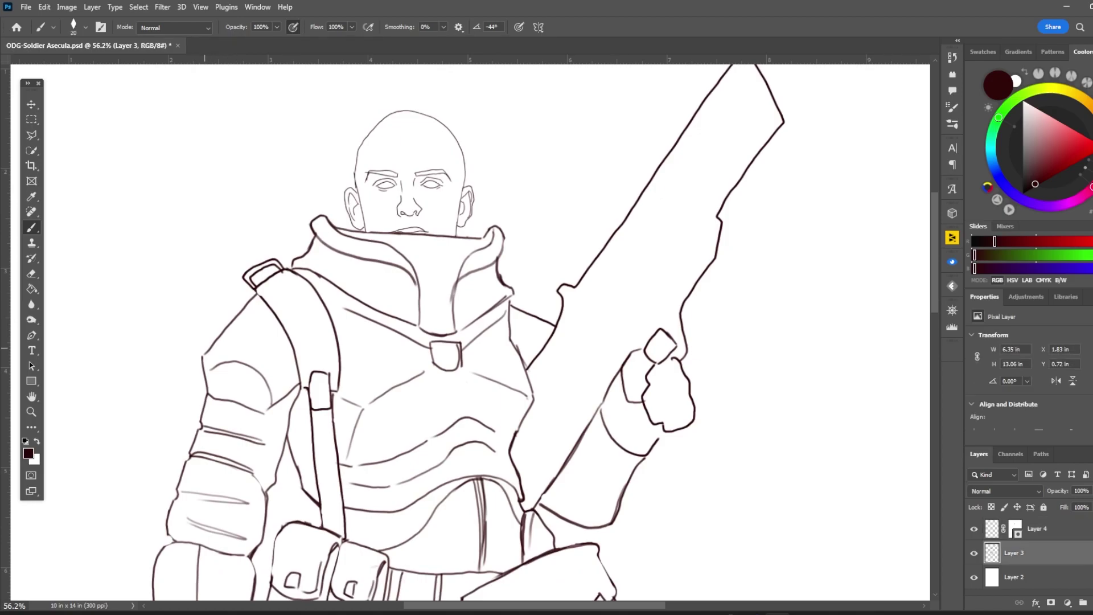
# Redraw both shoulders as rounded contours and outline a pointed armour plate with a thick edge on the lowered arm's shoulder
pyautogui.moveTo(258, 295); pyautogui.dragTo(199, 351)
pyautogui.moveTo(527, 369); pyautogui.dragTo(566, 316)
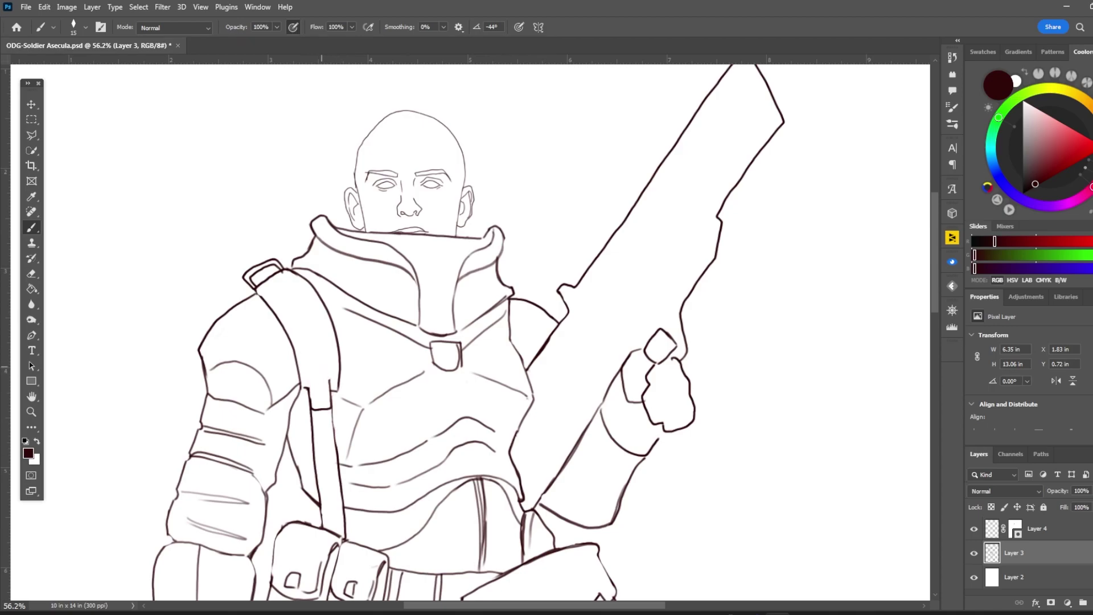
pyautogui.hotkey('ctrl', 'z')
pyautogui.moveTo(202, 351); pyautogui.dragTo(264, 409)
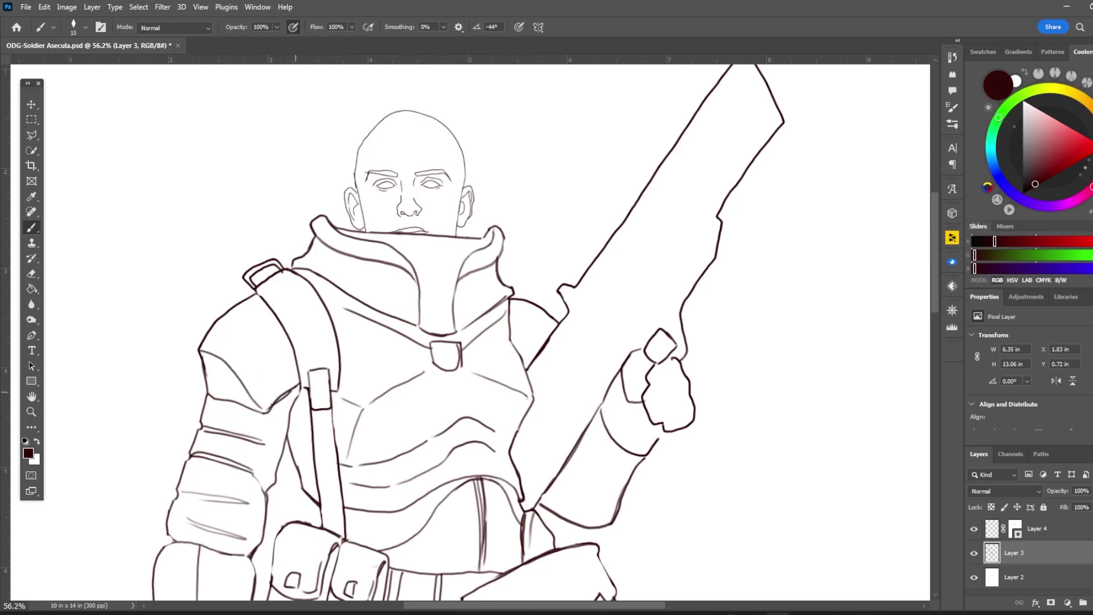
pyautogui.moveTo(206, 354); pyautogui.dragTo(213, 394)
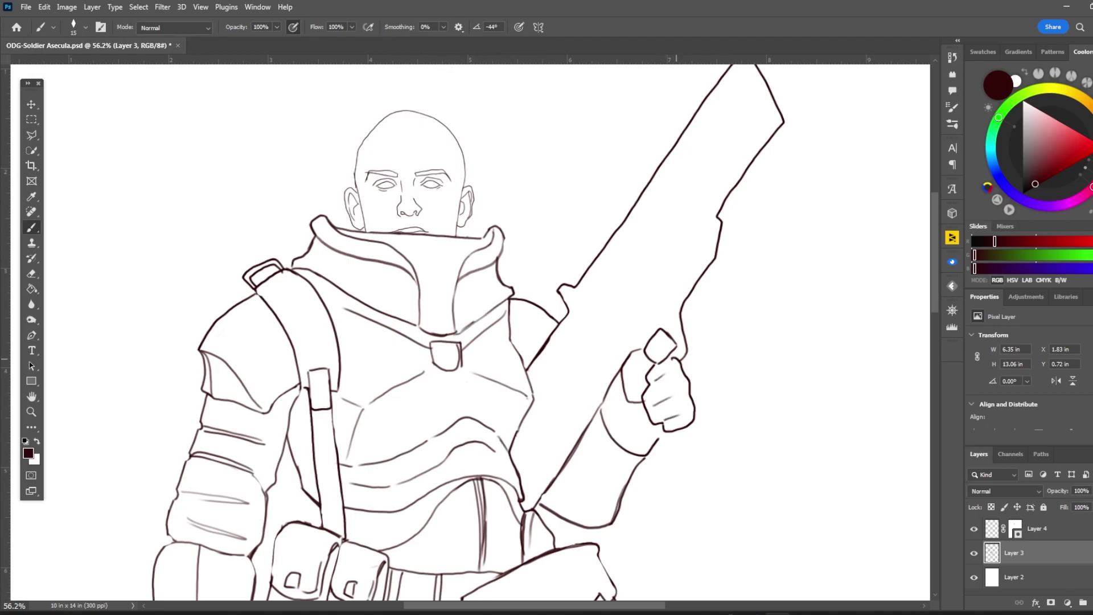
# Draw the weapon grip below the raised fist and two small square fasteners on the large hip pouch's flap
pyautogui.moveTo(636, 403)
pyautogui.mouseDown()
pyautogui.moveTo(662, 462)
pyautogui.moveTo(701, 431)
pyautogui.mouseUp()
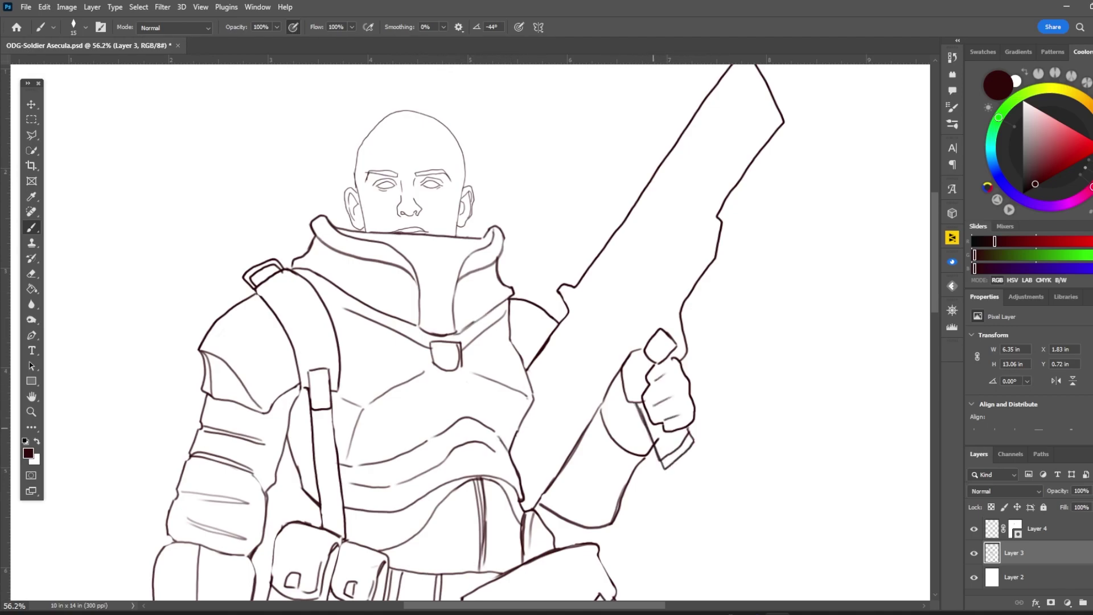
pyautogui.scroll(3, 451, 374)
pyautogui.scroll(-3, 471, 330)
pyautogui.scroll(2, 470, 512)
pyautogui.moveTo(540, 290)
pyautogui.mouseDown()
pyautogui.moveTo(538, 344)
pyautogui.moveTo(549, 349)
pyautogui.mouseUp()
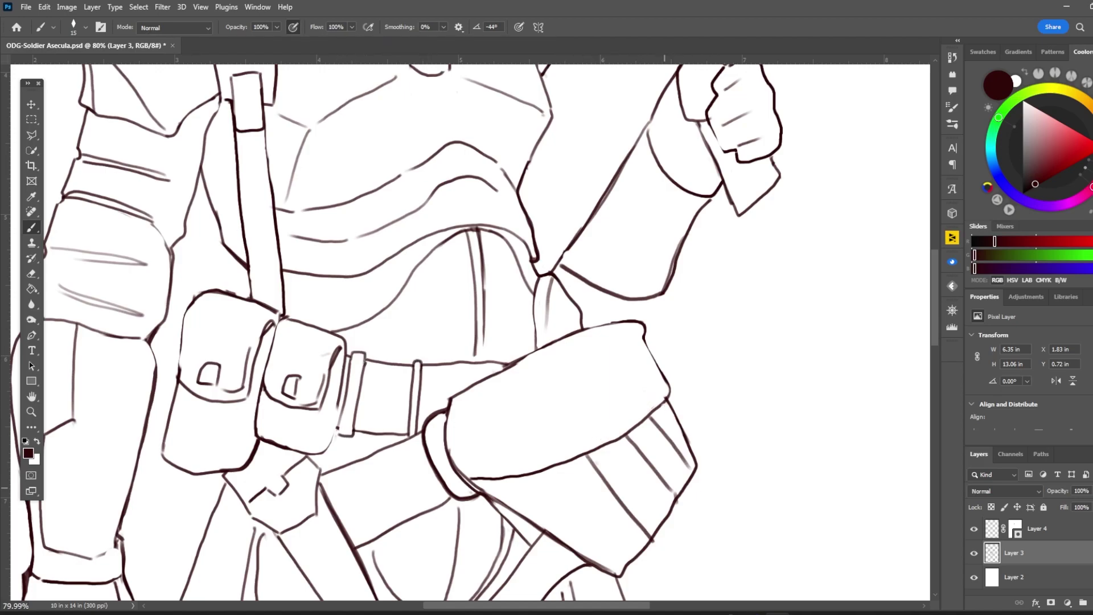
pyautogui.moveTo(595, 406); pyautogui.dragTo(593, 429)
pyautogui.moveTo(644, 377); pyautogui.dragTo(647, 394)
pyautogui.scroll(2, 646, 387)
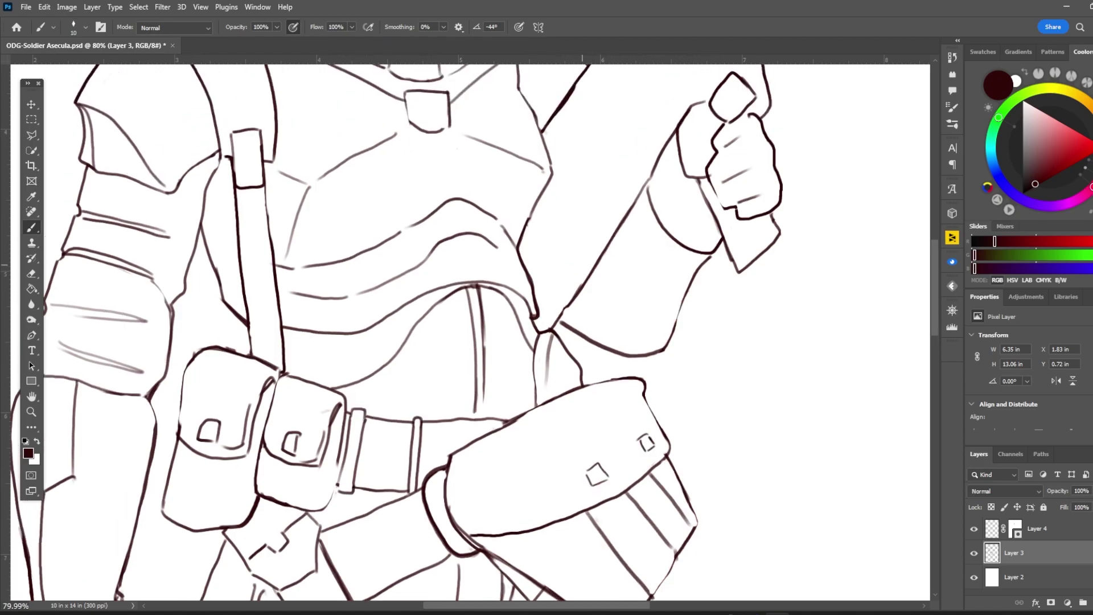
# Draw three small oval openings in a vertical row down the front of the collar
pyautogui.scroll(-3, 470, 331)
pyautogui.scroll(1, 471, 331)
pyautogui.scroll(5, 470, 330)
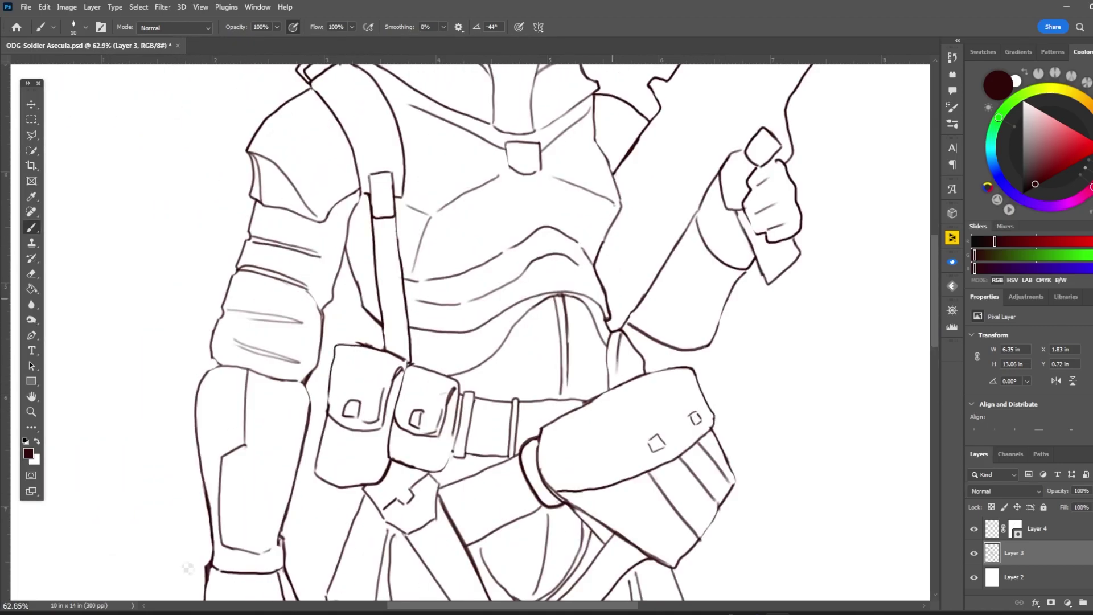
pyautogui.scroll(-3, 471, 330)
pyautogui.scroll(2, 470, 330)
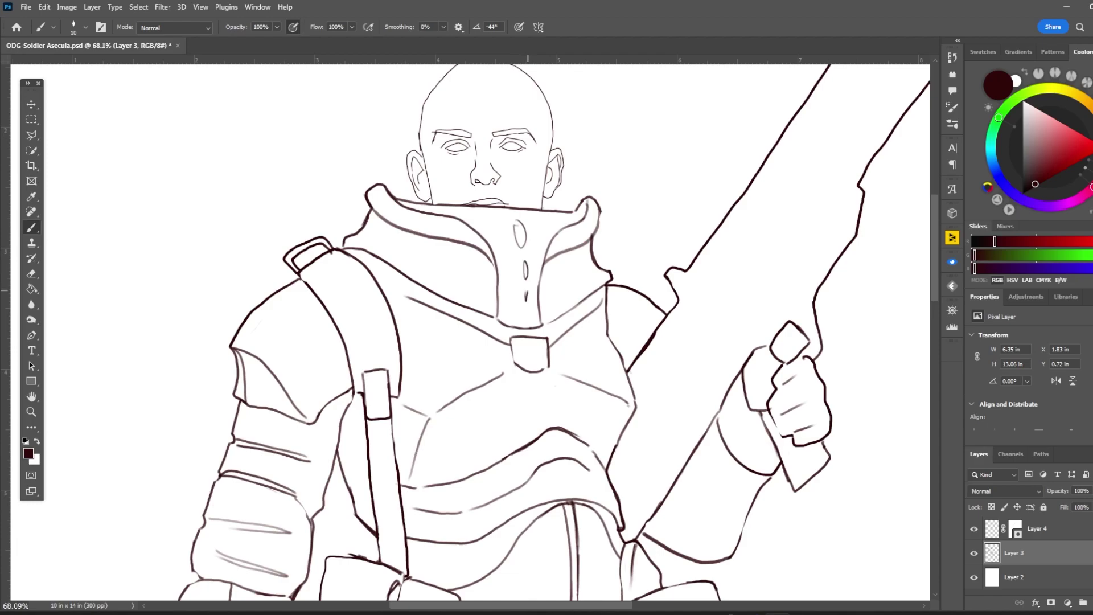
# Detail the rifle with lengthwise panel lines, a row of short slanted vents near the muzzle and a lower panel edge
pyautogui.scroll(2, 484, 330)
pyautogui.moveTo(755, 267); pyautogui.dragTo(756, 291)
pyautogui.moveTo(780, 234); pyautogui.dragTo(773, 269)
pyautogui.moveTo(787, 226); pyautogui.dragTo(779, 256)
pyautogui.moveTo(794, 215); pyautogui.dragTo(786, 244)
pyautogui.moveTo(753, 315); pyautogui.dragTo(709, 377)
pyautogui.moveTo(715, 419); pyautogui.dragTo(678, 446)
pyautogui.scroll(-3, 483, 330)
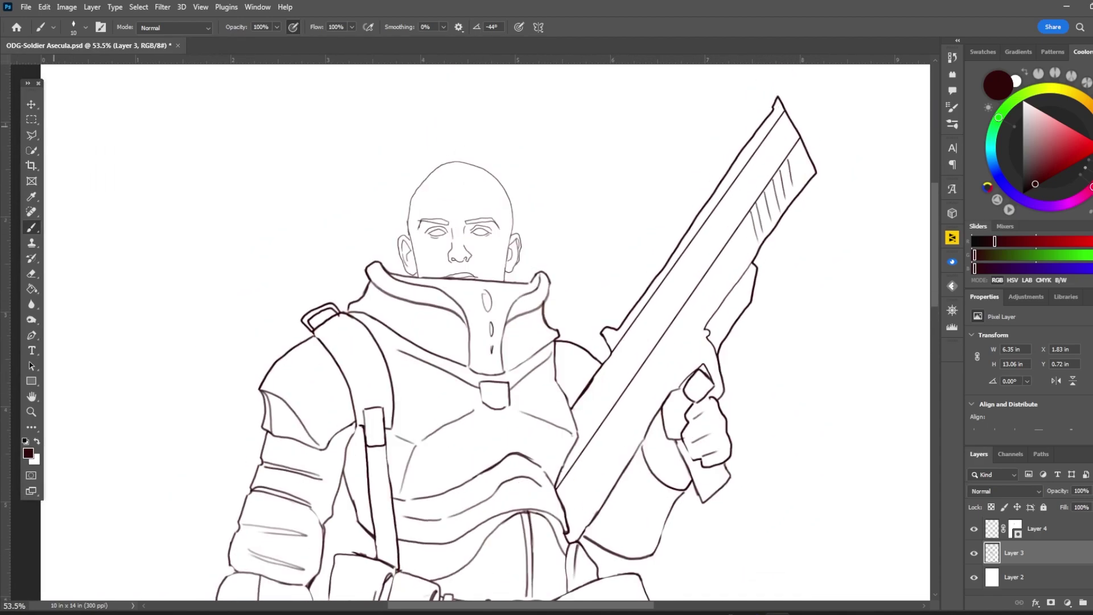
# Clear the band across the lowered glove's knuckles and touch up the line art around the arm and waist
pyautogui.scroll(-3, 484, 330)
pyautogui.press('v')
pyautogui.press('b')
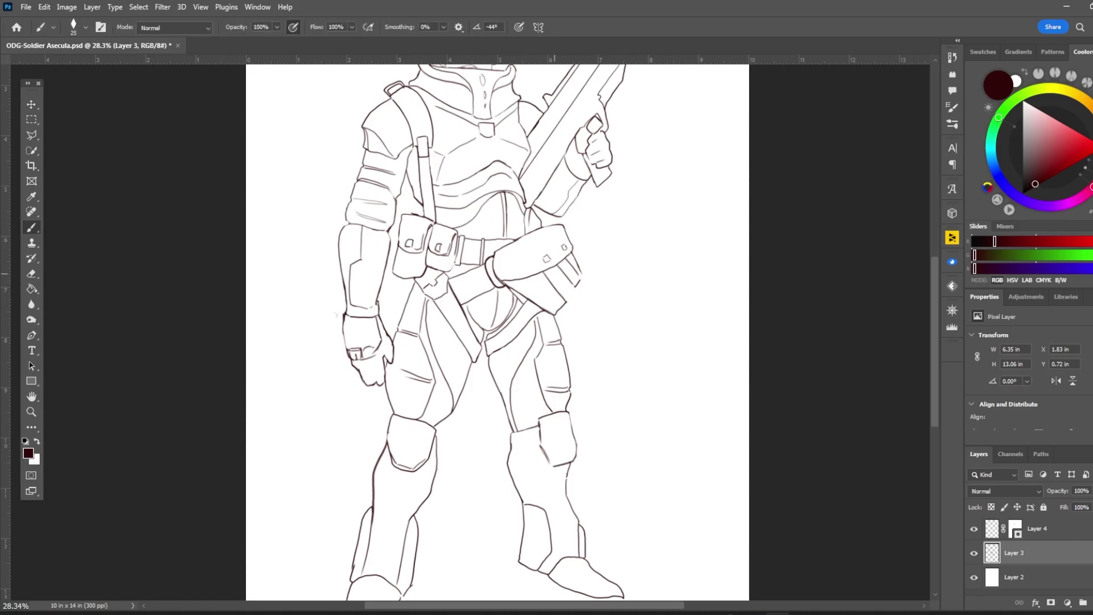
pyautogui.scroll(2, 336, 314)
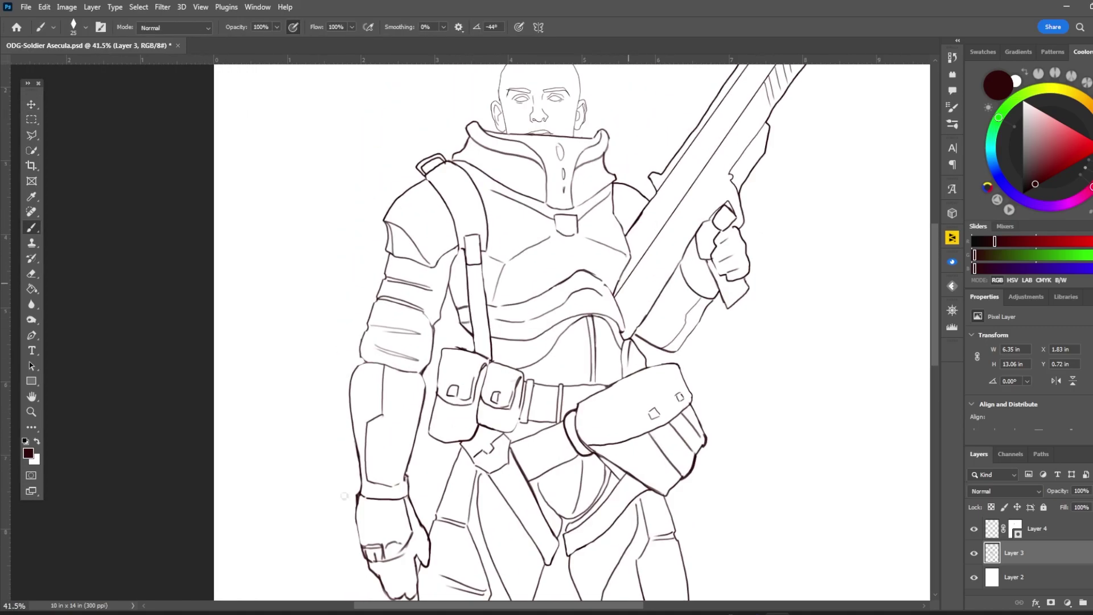
pyautogui.scroll(-2, 569, 330)
pyautogui.hotkey('ctrl', 'z')
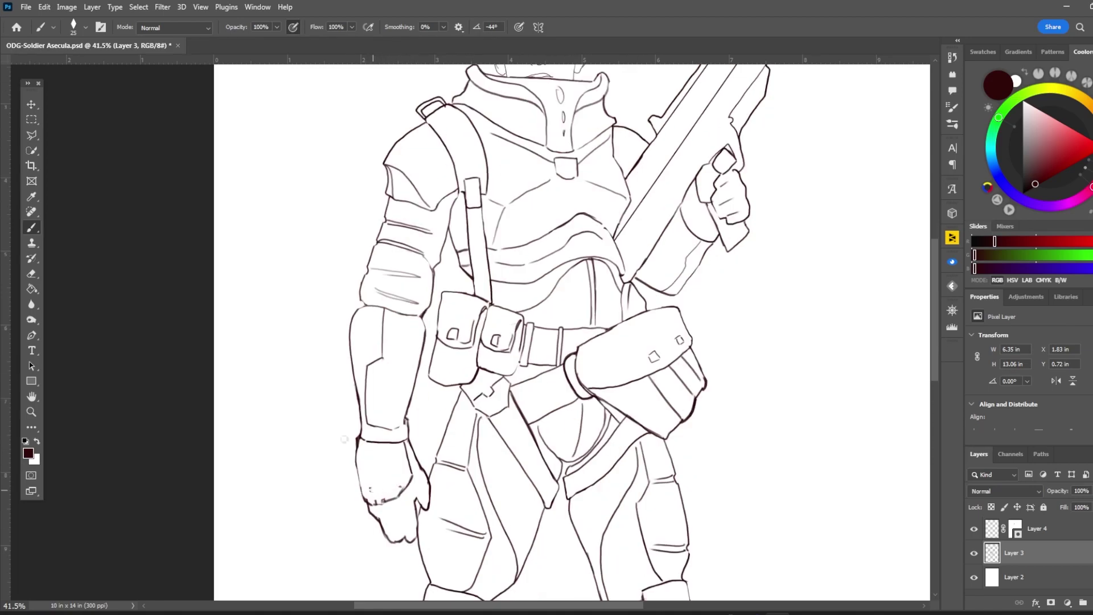
pyautogui.scroll(-3, 344, 439)
pyautogui.scroll(4, 210, 539)
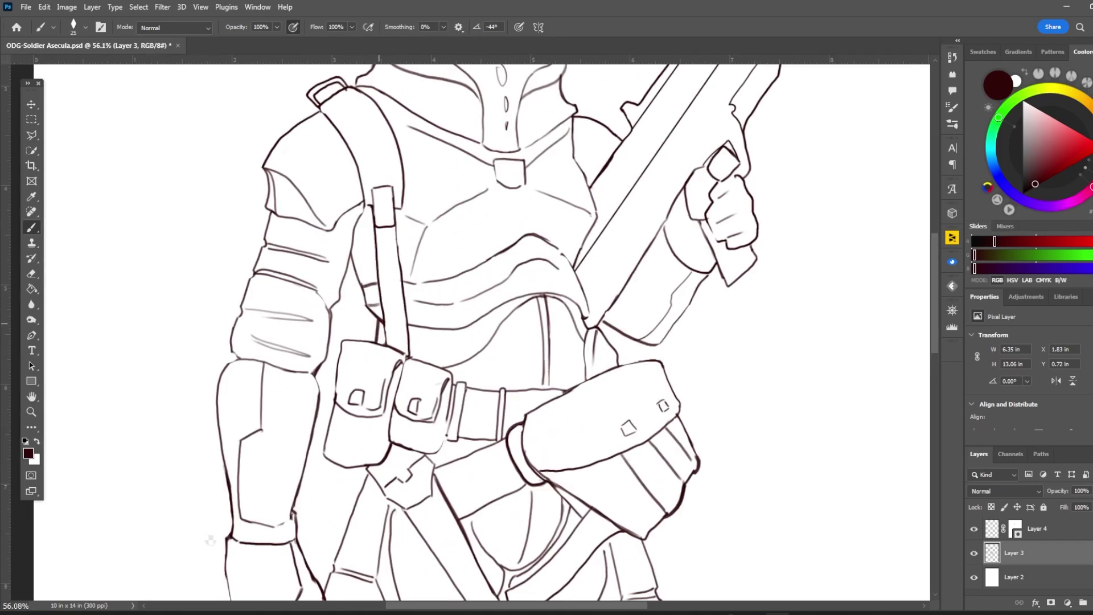
pyautogui.scroll(-3, 210, 539)
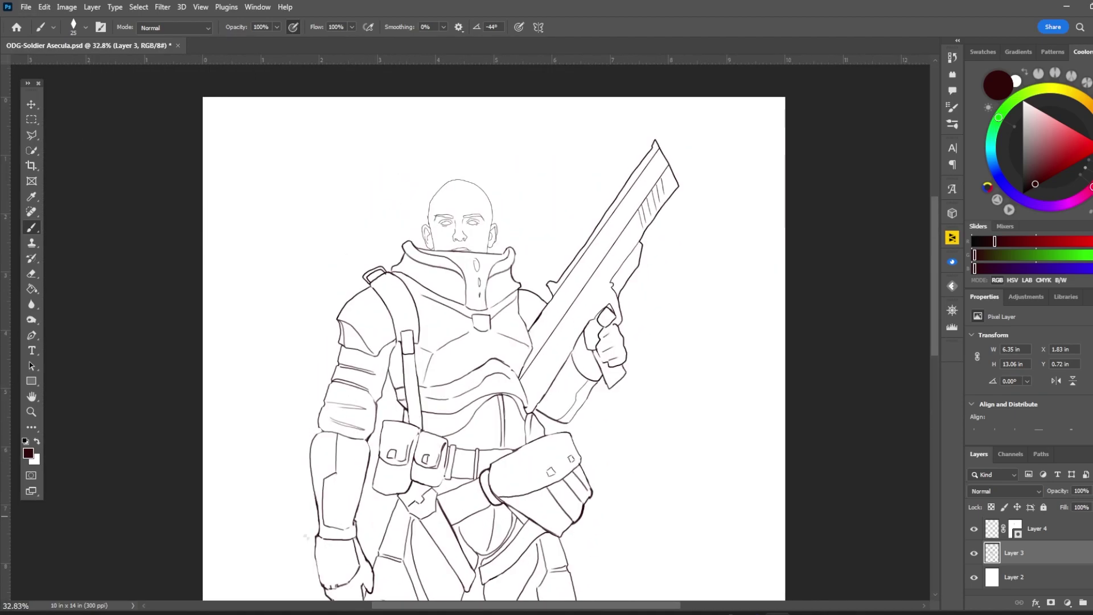
# Sketch the hair on Layer 4, with a tall curved strand rising from the forehead and curls on both sides
pyautogui.scroll(4, 426, 161)
pyautogui.hotkey('alt', ']')
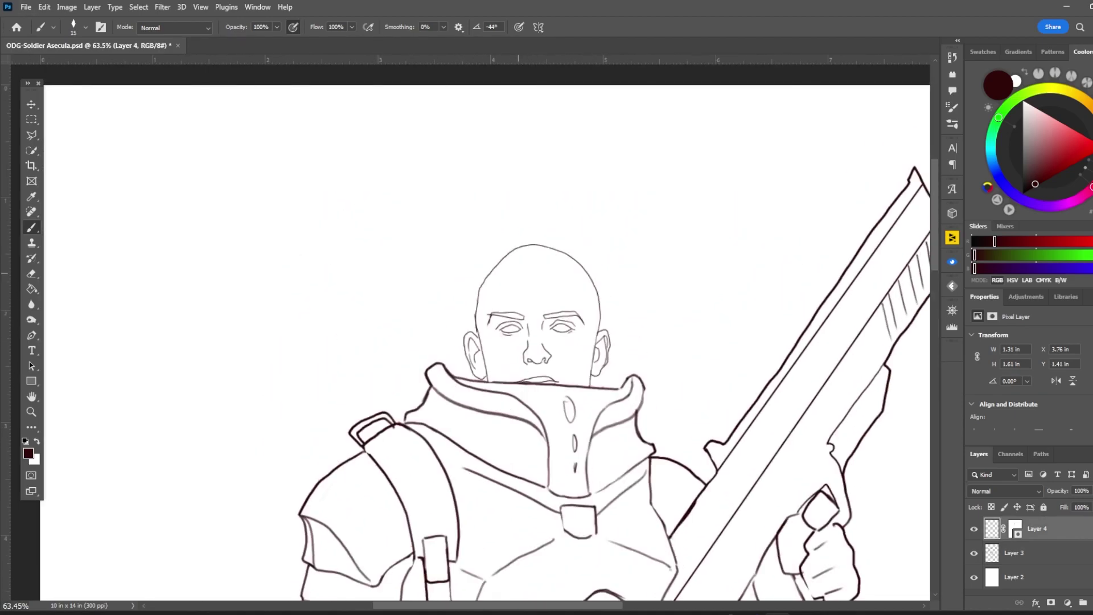
pyautogui.moveTo(515, 280)
pyautogui.mouseDown()
pyautogui.moveTo(597, 299)
pyautogui.moveTo(541, 250)
pyautogui.mouseUp()
pyautogui.moveTo(549, 307); pyautogui.dragTo(549, 145)
pyautogui.moveTo(563, 267); pyautogui.dragTo(569, 231)
pyautogui.moveTo(490, 262)
pyautogui.mouseDown()
pyautogui.moveTo(546, 243)
pyautogui.moveTo(604, 287)
pyautogui.mouseUp()
pyautogui.scroll(-3, 600, 291)
pyautogui.scroll(3, 405, 341)
# Select the lowered hand on Layer 3 with a lasso, move it slightly up against the wrist and deselect it
pyautogui.hotkey('alt', '[')
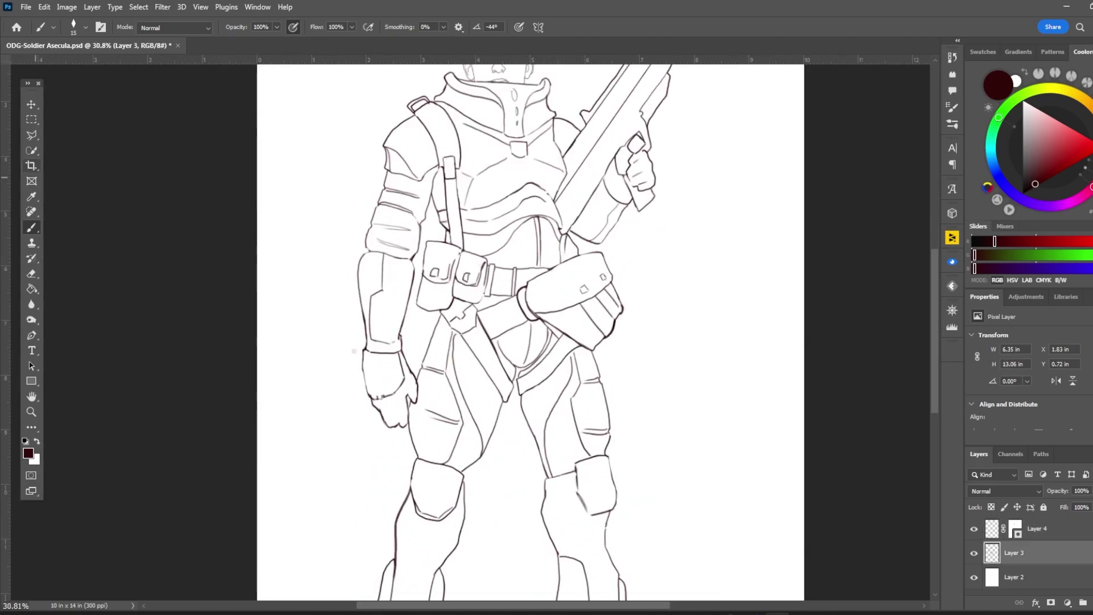
pyautogui.press('l')
pyautogui.click(355, 347)
pyautogui.click(366, 338)
pyautogui.click(401, 335)
pyautogui.doubleClick(417, 415)
pyautogui.press('v')
pyautogui.moveTo(393, 393); pyautogui.dragTo(390, 383)
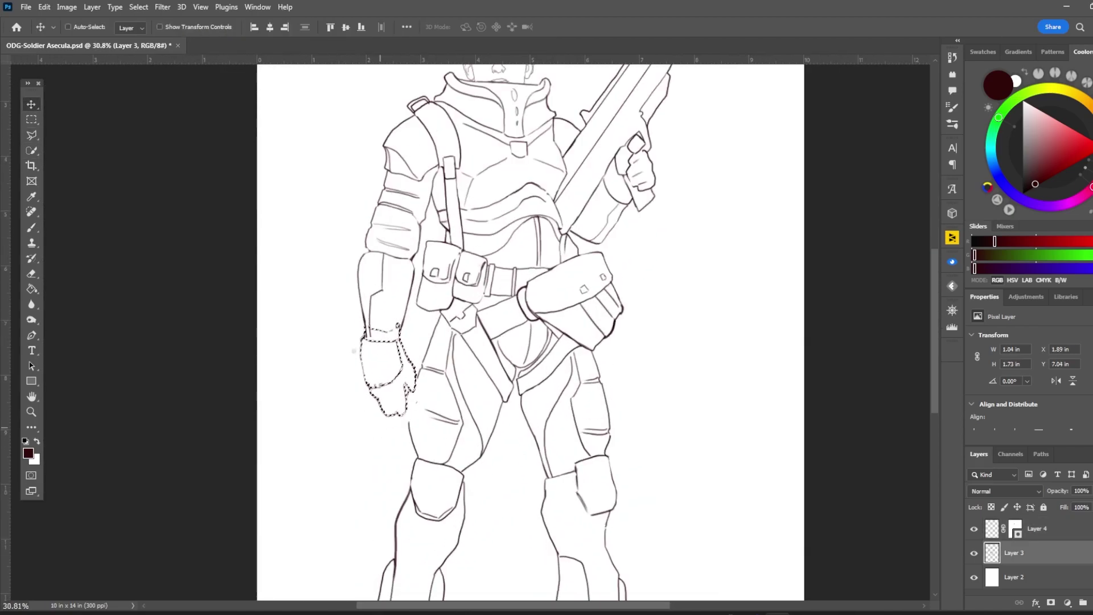
pyautogui.hotkey('ctrl', 'd')
pyautogui.scroll(2, 530, 330)
pyautogui.scroll(-3, 529, 330)
# Create a new layer beneath the line art and paint light grey over the side of the head, collar and shoulder
pyautogui.hotkey('ctrl', 'shift', 'alt', 'n')
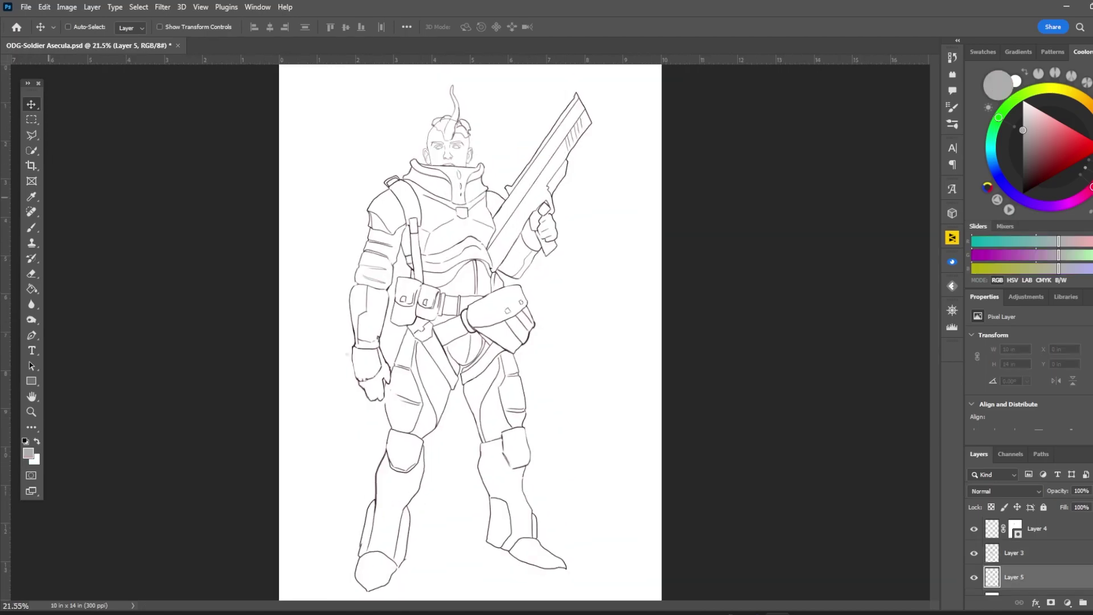
pyautogui.press('b')
pyautogui.scroll(5, 512, 227)
pyautogui.press(']')
pyautogui.moveTo(476, 181)
pyautogui.mouseDown()
pyautogui.moveTo(436, 245)
pyautogui.moveTo(429, 304)
pyautogui.moveTo(409, 316)
pyautogui.moveTo(464, 327)
pyautogui.mouseUp()
pyautogui.press(']')
pyautogui.press(']')
pyautogui.press(']')
pyautogui.moveTo(387, 322)
pyautogui.mouseDown()
pyautogui.moveTo(319, 407)
pyautogui.moveTo(252, 452)
pyautogui.moveTo(239, 589)
pyautogui.mouseUp()
pyautogui.press(']')
pyautogui.moveTo(342, 381); pyautogui.dragTo(273, 512)
pyautogui.moveTo(370, 358); pyautogui.dragTo(284, 500)
pyautogui.moveTo(393, 335); pyautogui.dragTo(307, 490)
# Paint light grey down the outer edge of the lowered arm to the glove with a smaller brush
pyautogui.scroll(-5, 185, 557)
pyautogui.press('[')
pyautogui.press('[')
pyautogui.press('[')
pyautogui.moveTo(236, 267)
pyautogui.mouseDown()
pyautogui.moveTo(202, 379)
pyautogui.moveTo(209, 564)
pyautogui.mouseUp()
pyautogui.moveTo(228, 356); pyautogui.dragTo(223, 535)
pyautogui.moveTo(245, 276); pyautogui.dragTo(219, 376)
pyautogui.moveTo(359, 86)
pyautogui.mouseDown()
pyautogui.moveTo(228, 336)
pyautogui.moveTo(215, 500)
pyautogui.mouseUp()
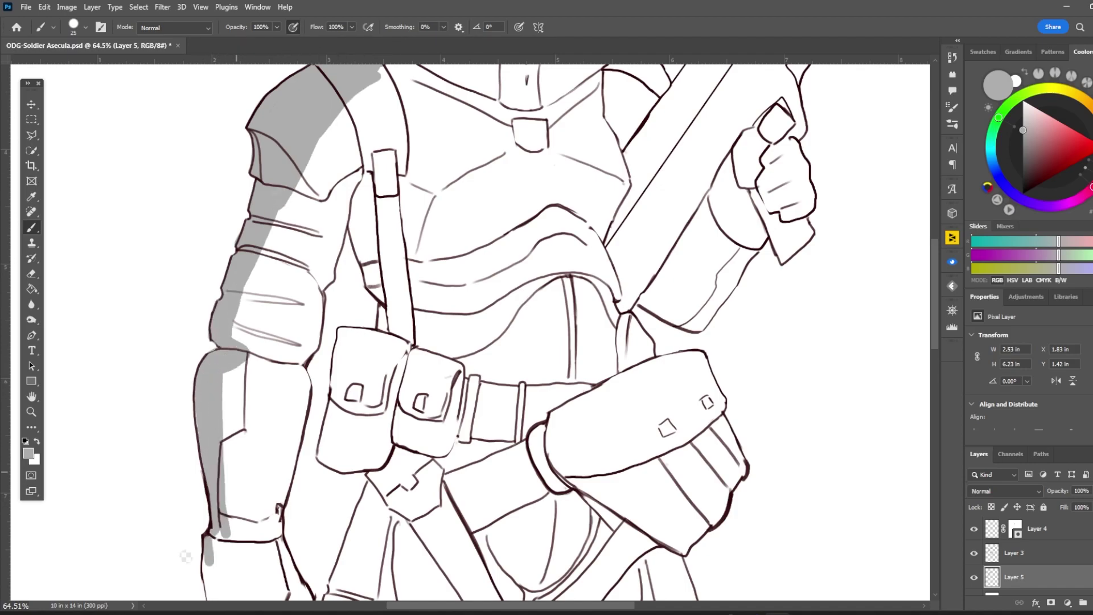
# Select the head, torso, arms, rifle, pouches and rifle-side thigh with the Polygonal Lasso and fill the area with light grey
pyautogui.scroll(-3, 498, 332)
pyautogui.press('l')
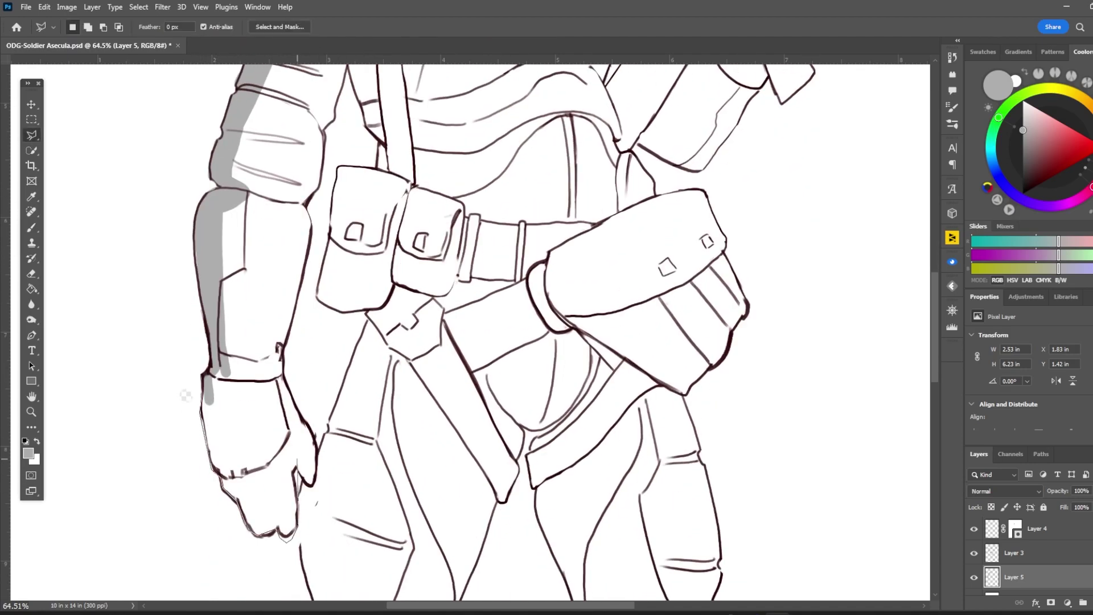
pyautogui.scroll(3, 498, 332)
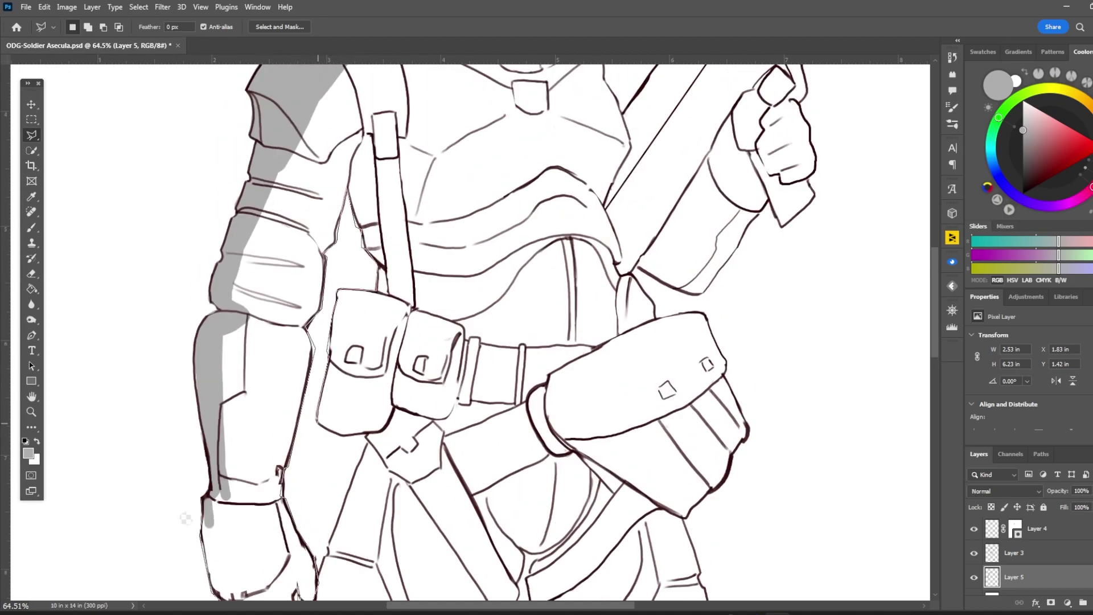
pyautogui.scroll(-3, 498, 332)
pyautogui.click(327, 444)
pyautogui.click(501, 521)
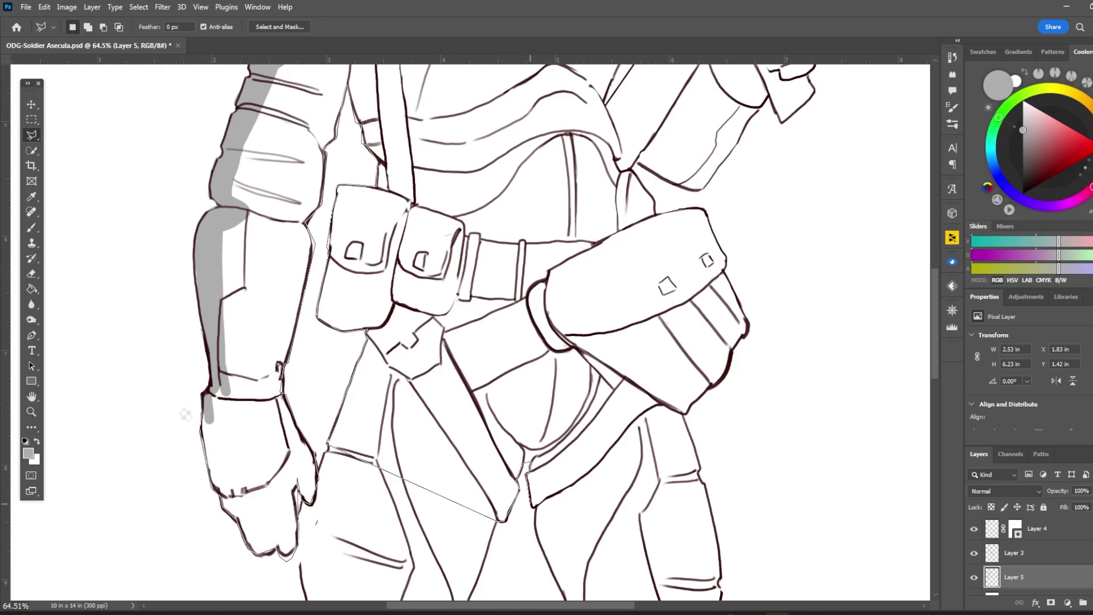
pyautogui.scroll(-5, 499, 332)
pyautogui.click(591, 426)
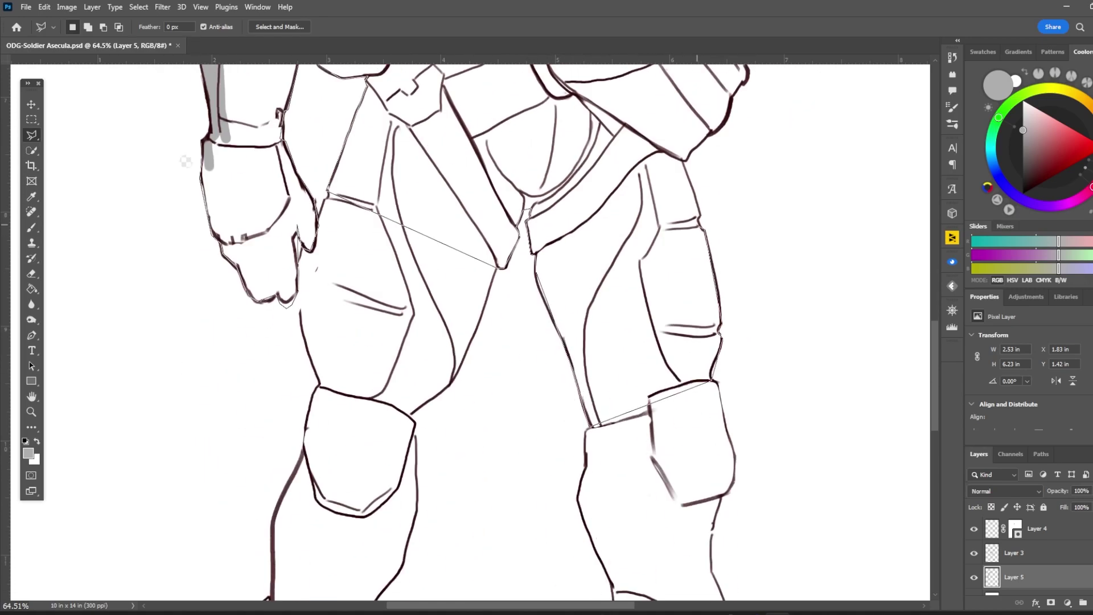
pyautogui.scroll(4, 498, 332)
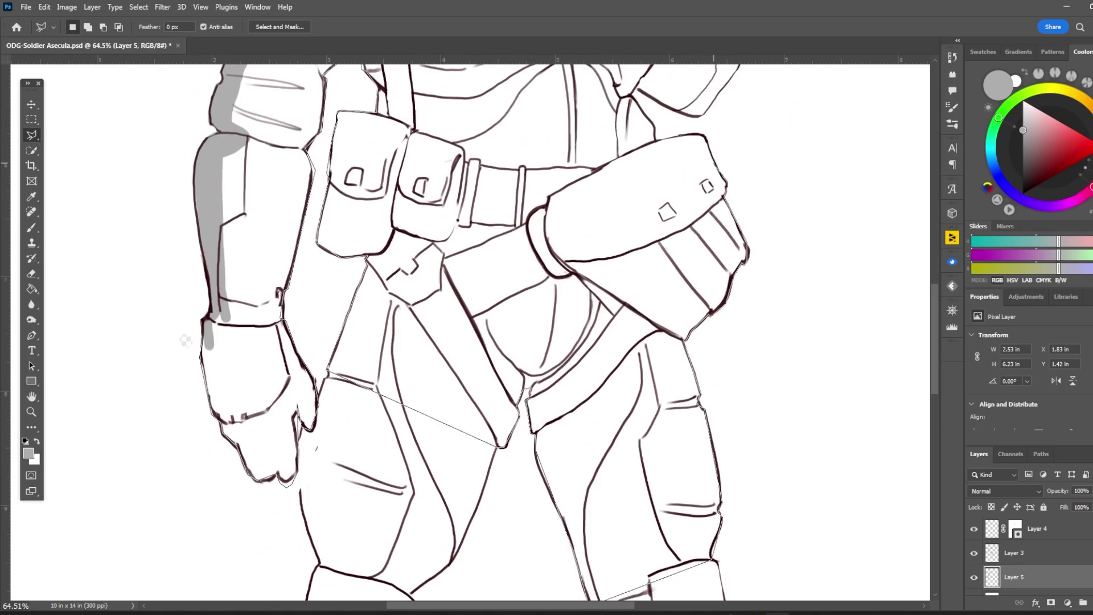
pyautogui.scroll(4, 498, 332)
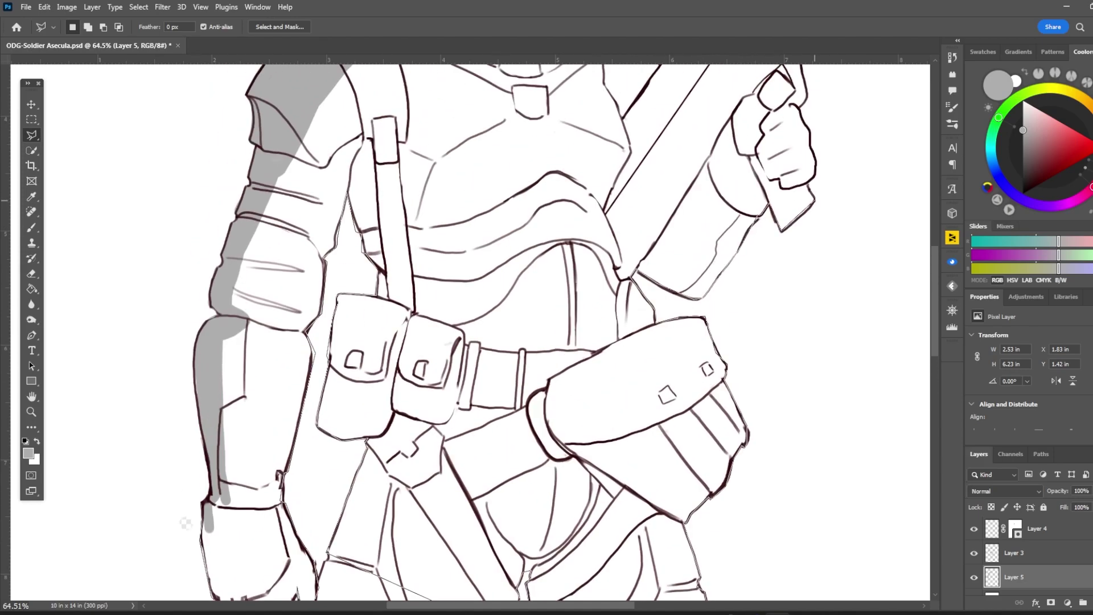
pyautogui.scroll(11, 499, 332)
pyautogui.hscroll(7, 498, 332)
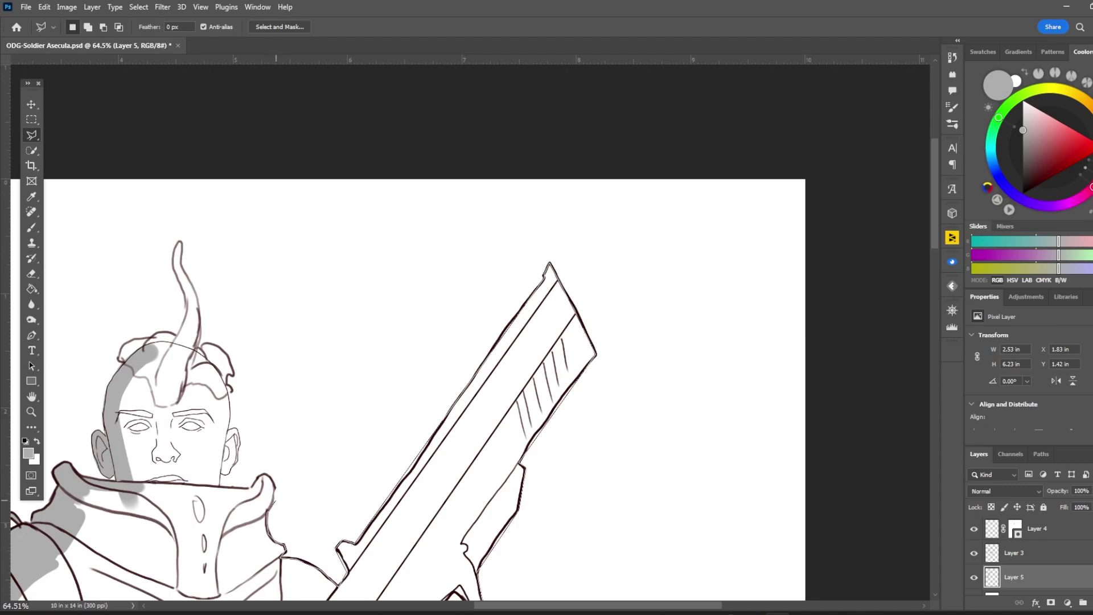
pyautogui.scroll(-15, 205, 449)
pyautogui.hscroll(-7, 205, 449)
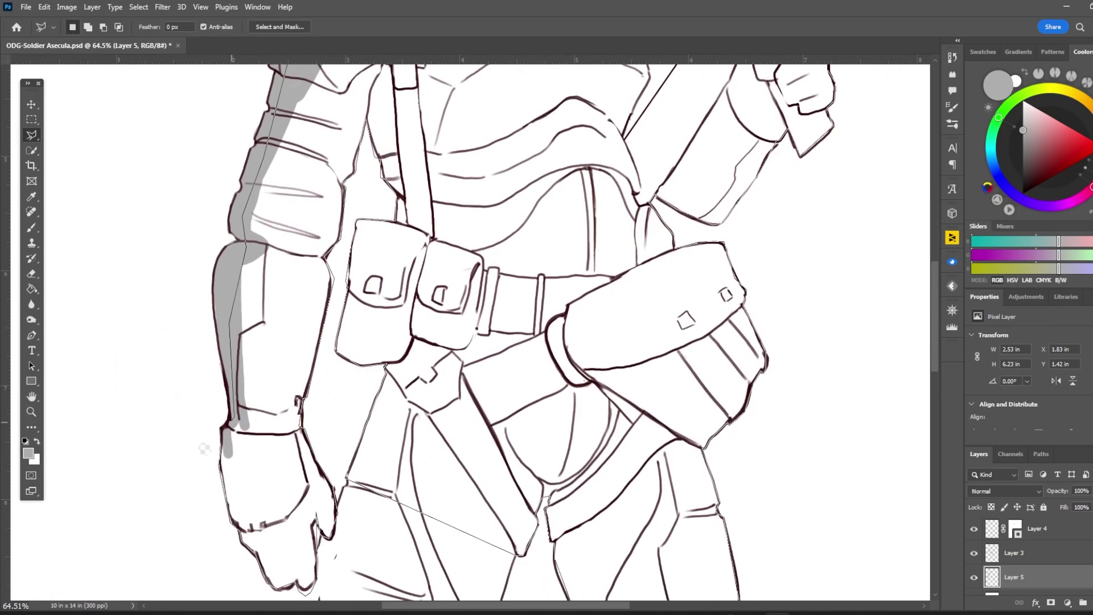
pyautogui.hotkey('alt', 'BackSpace')
# Select the leg beneath the lowered hand from thigh to boot and fill it with grey as the background colour
pyautogui.press('x')
pyautogui.scroll(-3, 203, 449)
pyautogui.scroll(3, 433, 501)
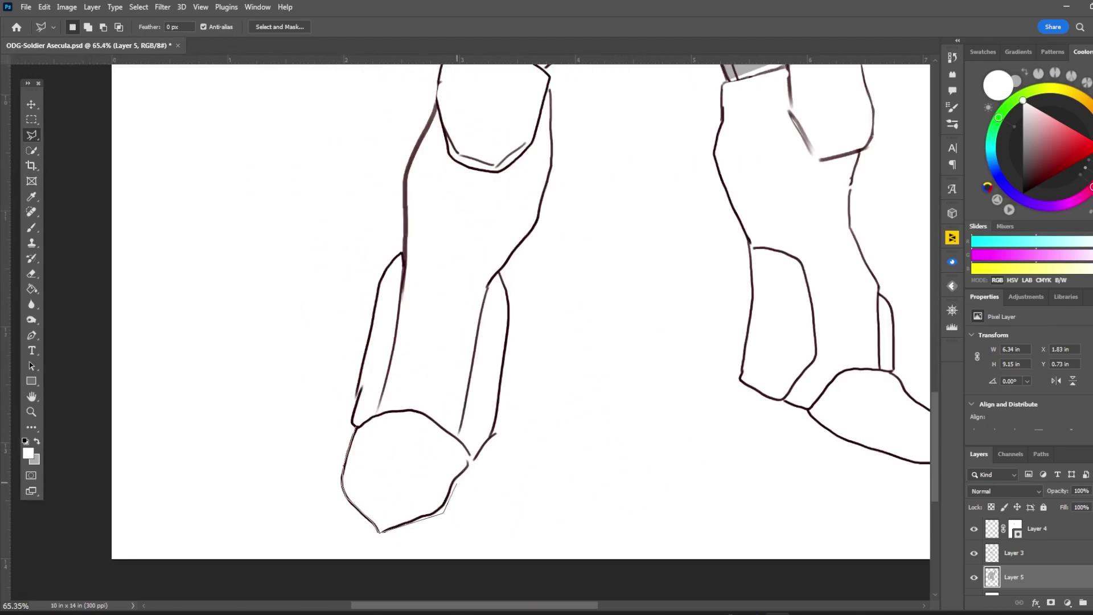
pyautogui.scroll(5, 505, 272)
pyautogui.click(548, 313)
pyautogui.click(586, 276)
pyautogui.click(631, 151)
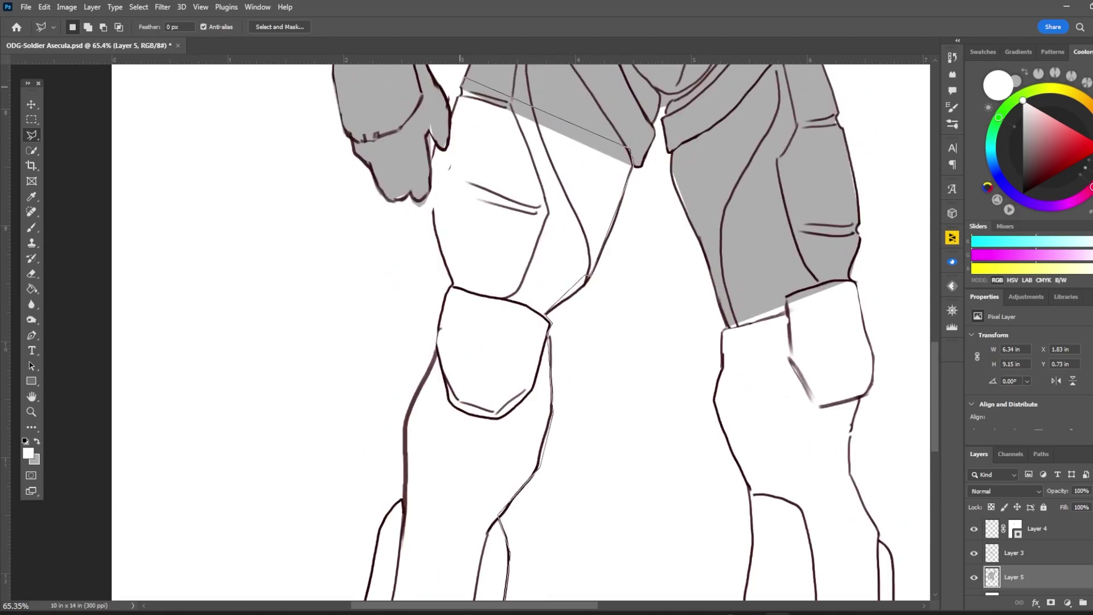
pyautogui.click(425, 185)
pyautogui.scroll(-4, 520, 330)
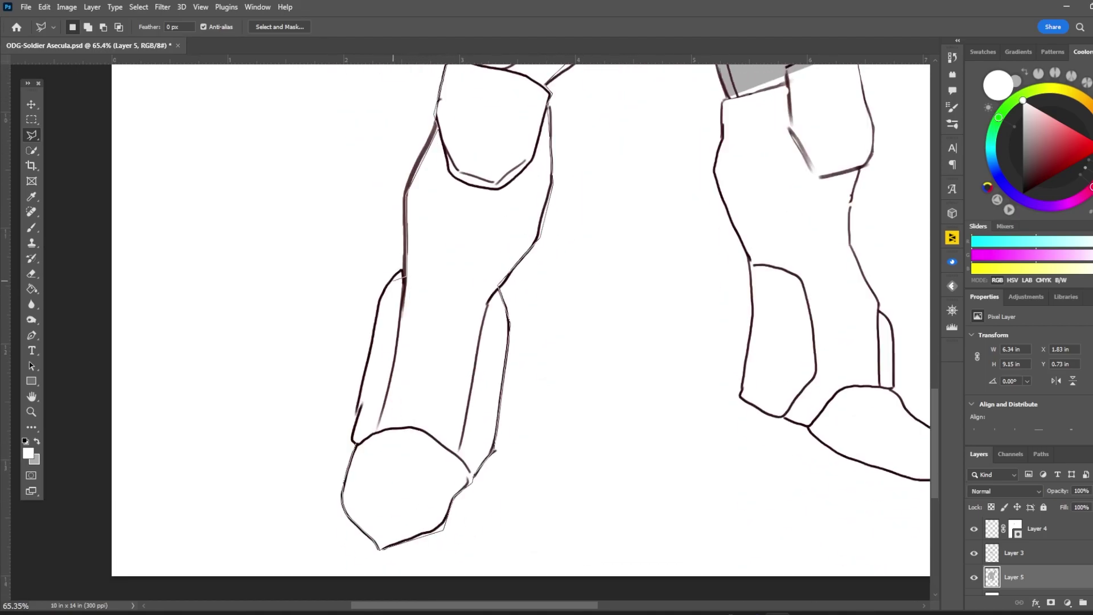
pyautogui.press('Return')
pyautogui.hotkey('ctrl', 'BackSpace')
# Select the rifle-side lower leg from the knee to the boot tip and fill it with the same grey
pyautogui.scroll(1, 521, 330)
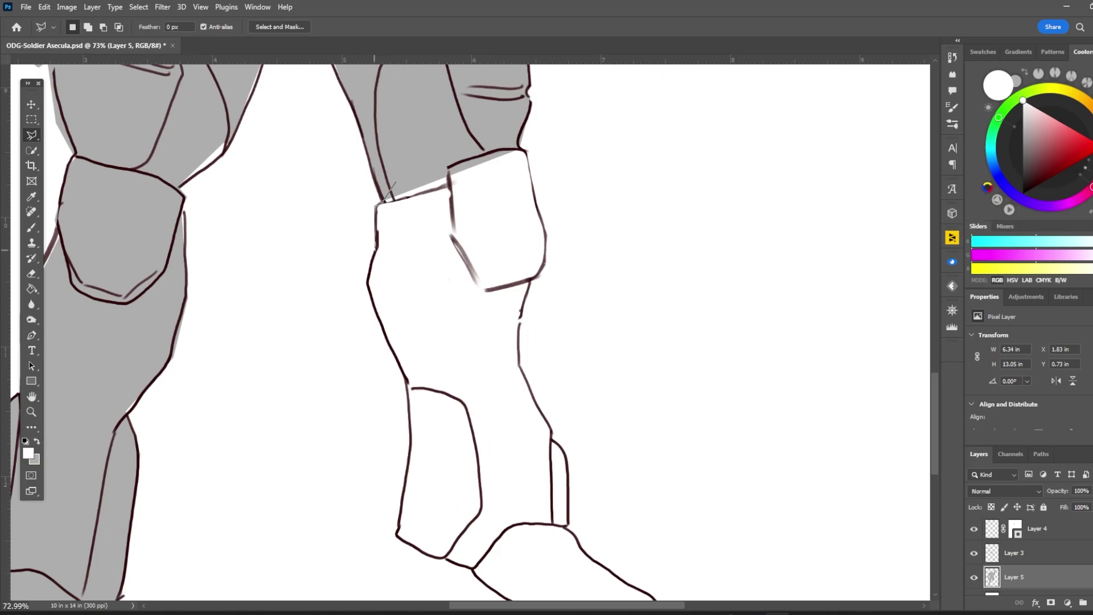
pyautogui.scroll(-3, 521, 331)
pyautogui.click(408, 231)
pyautogui.click(439, 403)
pyautogui.click(474, 412)
pyautogui.click(595, 471)
pyautogui.click(666, 472)
pyautogui.click(649, 437)
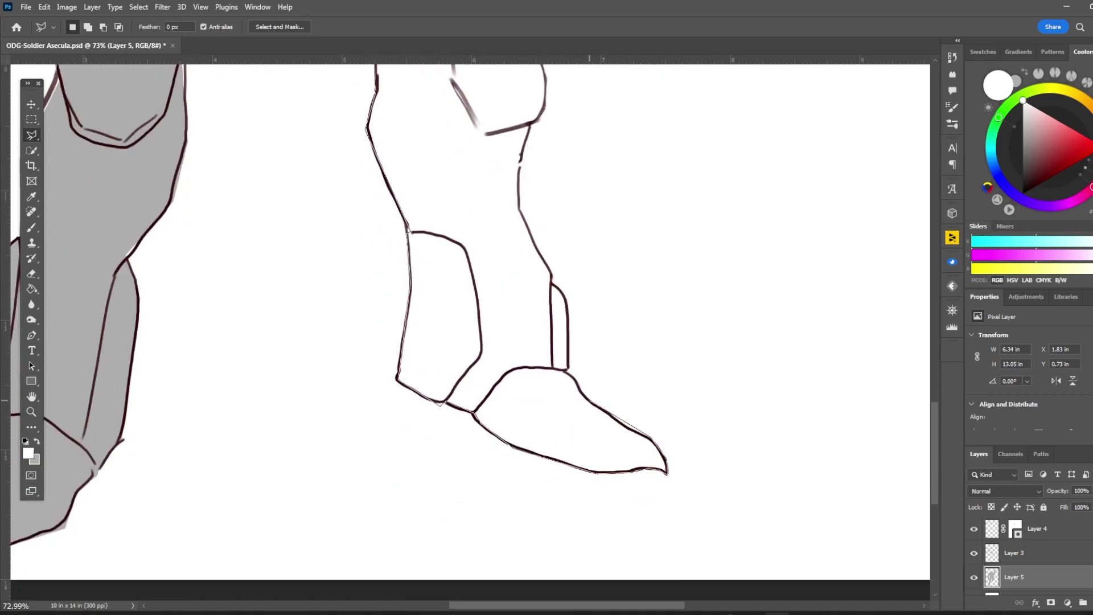
pyautogui.scroll(3, 471, 330)
pyautogui.press('Return')
pyautogui.hotkey('ctrl', 'BackSpace')
# Sample the grey fill and brush over the unfilled gaps along the figure's edges, using a smaller brush for narrow areas
pyautogui.scroll(-3, 470, 330)
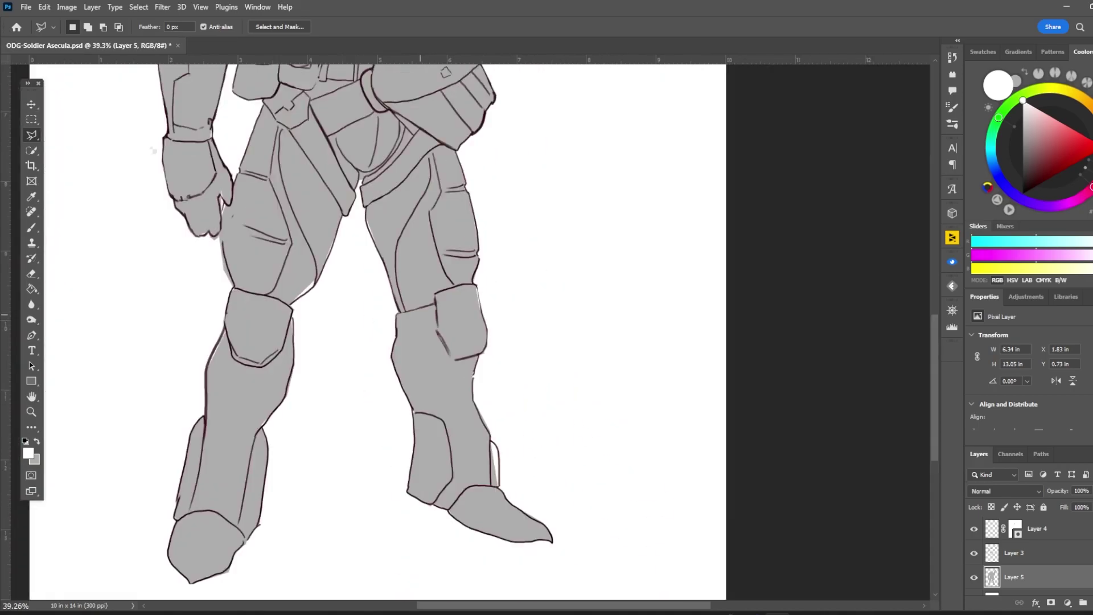
pyautogui.scroll(4, 470, 227)
pyautogui.press('b')
pyautogui.keyDown('alt'); pyautogui.click(404, 225); pyautogui.keyUp('alt')
pyautogui.moveTo(399, 240)
pyautogui.mouseDown()
pyautogui.moveTo(489, 246)
pyautogui.moveTo(546, 325)
pyautogui.mouseUp()
pyautogui.moveTo(364, 273); pyautogui.dragTo(512, 467)
pyautogui.moveTo(546, 330); pyautogui.dragTo(540, 484)
pyautogui.press('[')
pyautogui.press('[')
pyautogui.press('[')
pyautogui.press('[')
pyautogui.press('[')
pyautogui.moveTo(570, 382); pyautogui.dragTo(564, 461)
pyautogui.scroll(-4, 421, 450)
pyautogui.scroll(3, 421, 450)
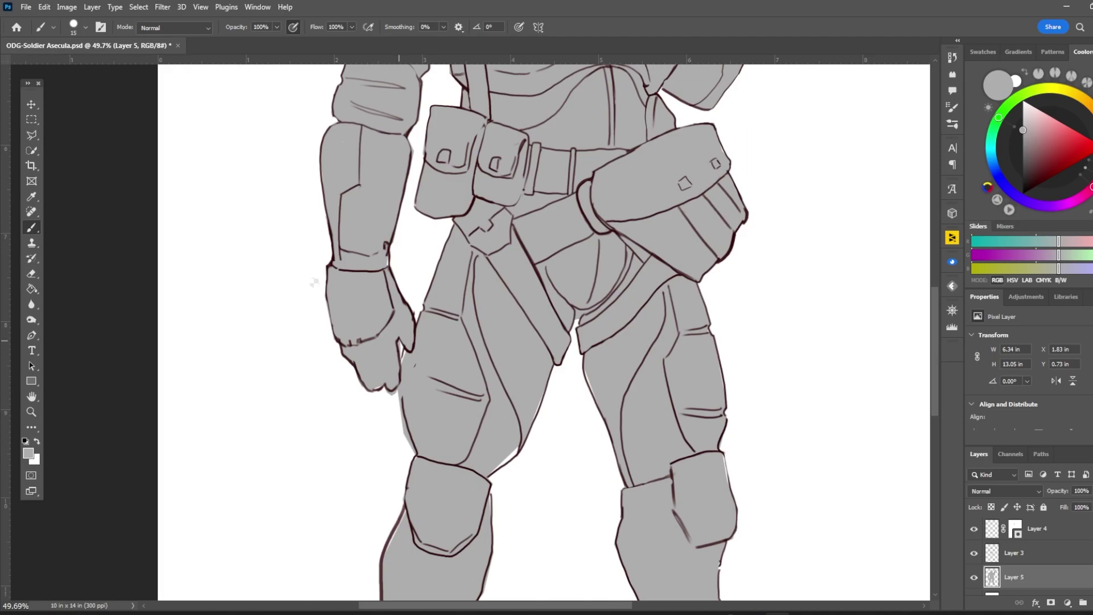
pyautogui.scroll(-3, 501, 319)
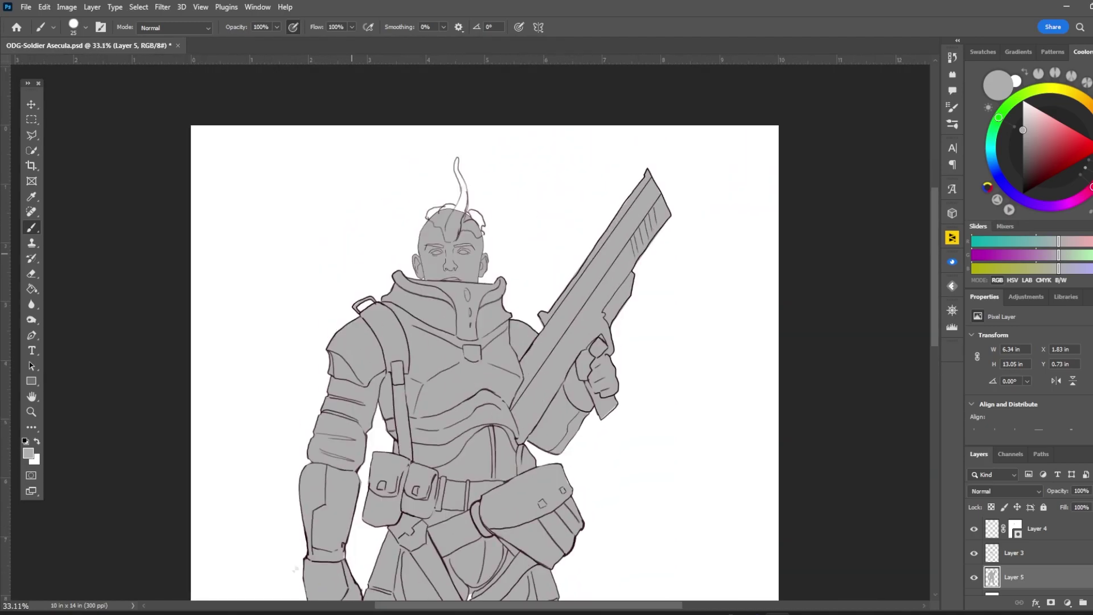
# On a new layer clipped to the grey base, paint the soldier's head a slightly darker grey
pyautogui.scroll(1, 501, 318)
pyautogui.hotkey('ctrl', 'shift', 'alt', 'n')
pyautogui.press(']')
pyautogui.press(']')
pyautogui.press(']')
pyautogui.press(']')
pyautogui.scroll(3, 500, 273)
pyautogui.moveTo(441, 276); pyautogui.dragTo(449, 336)
pyautogui.moveTo(456, 331)
pyautogui.mouseDown()
pyautogui.moveTo(521, 333)
pyautogui.moveTo(484, 239)
pyautogui.moveTo(535, 296)
pyautogui.mouseUp()
# On another new clipped layer, paint the shoulder strap, small side pouches and the adjoining thigh strap dark grey
pyautogui.hotkey('ctrl', 'shift', 'alt', 'n')
pyautogui.press('[')
pyautogui.press('[')
pyautogui.scroll(-2, 500, 285)
pyautogui.scroll(2, 501, 284)
pyautogui.press('[')
pyautogui.moveTo(398, 259)
pyautogui.mouseDown()
pyautogui.moveTo(450, 358)
pyautogui.moveTo(432, 259)
pyautogui.moveTo(461, 358)
pyautogui.moveTo(421, 268)
pyautogui.mouseUp()
pyautogui.moveTo(452, 367)
pyautogui.mouseDown()
pyautogui.moveTo(467, 515)
pyautogui.moveTo(484, 538)
pyautogui.mouseUp()
pyautogui.press(']')
pyautogui.moveTo(421, 498); pyautogui.dragTo(455, 566)
pyautogui.scroll(-2, 501, 342)
pyautogui.scroll(2, 405, 563)
pyautogui.press(']')
pyautogui.press(']')
pyautogui.moveTo(330, 274)
pyautogui.mouseDown()
pyautogui.moveTo(365, 348)
pyautogui.moveTo(472, 501)
pyautogui.mouseUp()
pyautogui.moveTo(421, 399)
pyautogui.mouseDown()
pyautogui.moveTo(398, 268)
pyautogui.moveTo(410, 370)
pyautogui.moveTo(466, 472)
pyautogui.mouseUp()
pyautogui.moveTo(430, 370)
pyautogui.mouseDown()
pyautogui.moveTo(521, 325)
pyautogui.moveTo(439, 399)
pyautogui.mouseUp()
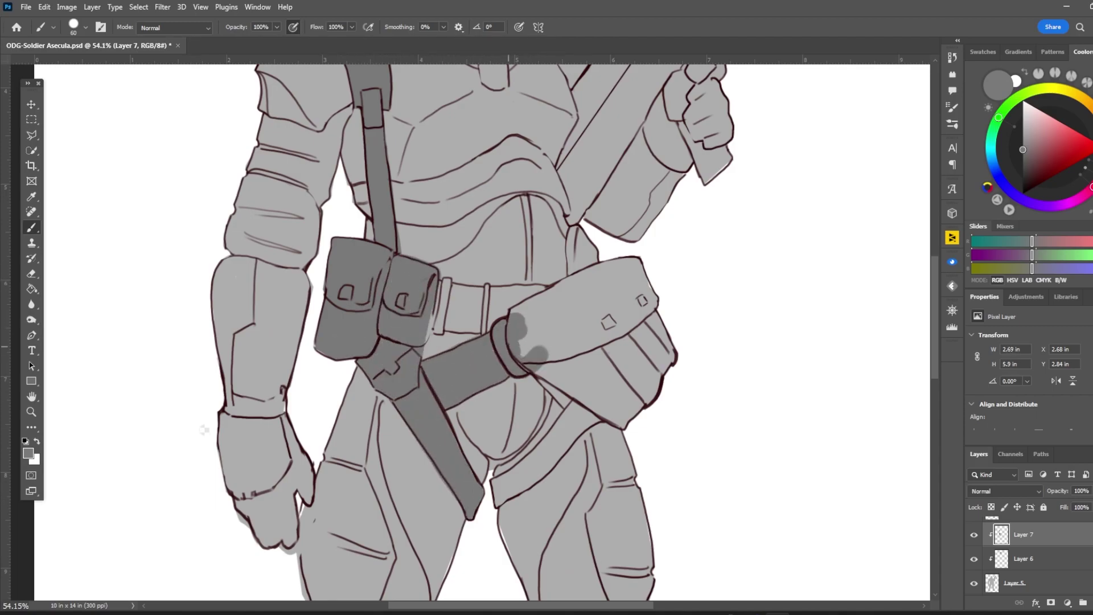
# Paint the waist belt, large hip pouch and the rifle-side thigh strap in the same dark grey
pyautogui.moveTo(433, 310); pyautogui.dragTo(430, 338)
pyautogui.moveTo(554, 287); pyautogui.dragTo(481, 293)
pyautogui.press(']')
pyautogui.press(']')
pyautogui.moveTo(433, 330); pyautogui.dragTo(486, 330)
pyautogui.moveTo(447, 288)
pyautogui.mouseDown()
pyautogui.moveTo(439, 331)
pyautogui.moveTo(555, 299)
pyautogui.mouseUp()
pyautogui.moveTo(450, 333)
pyautogui.mouseDown()
pyautogui.moveTo(544, 310)
pyautogui.moveTo(637, 268)
pyautogui.mouseUp()
pyautogui.moveTo(541, 367); pyautogui.dragTo(626, 426)
pyautogui.moveTo(535, 296); pyautogui.dragTo(666, 370)
pyautogui.moveTo(498, 481)
pyautogui.mouseDown()
pyautogui.moveTo(587, 397)
pyautogui.moveTo(592, 418)
pyautogui.mouseUp()
pyautogui.scroll(-2, 500, 399)
pyautogui.scroll(-3, 398, 456)
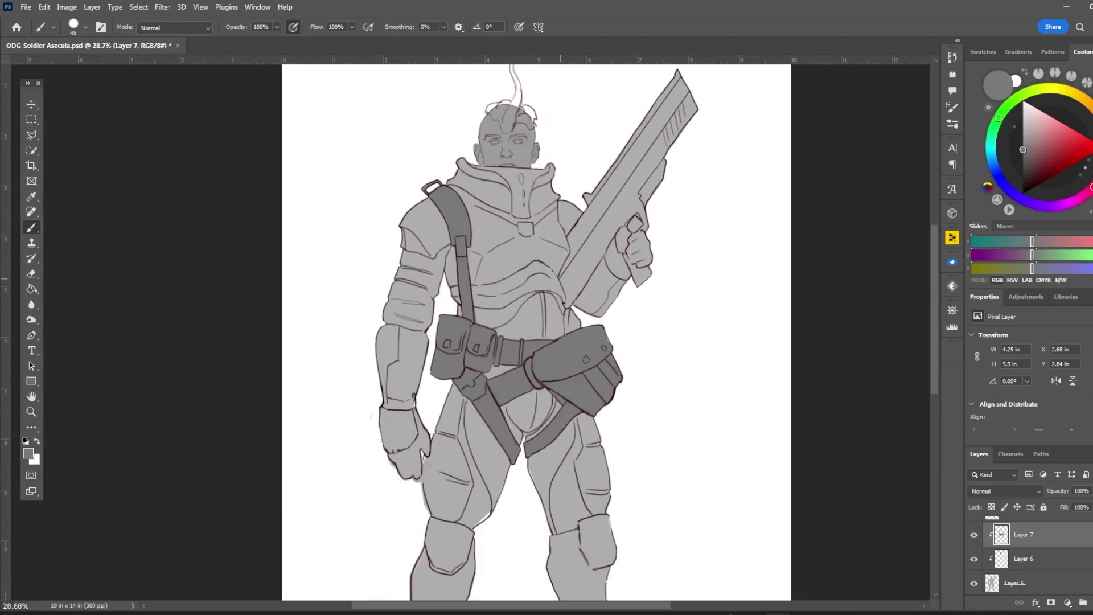
# On a new clipped layer, paint the whole rifle dark grey from its lower end to the muzzle tip
pyautogui.scroll(1, 340, 540)
pyautogui.hotkey('ctrl', 'shift', 'alt', 'n')
pyautogui.scroll(4, 794, 330)
pyautogui.press('[')
pyautogui.press('[')
pyautogui.press('[')
pyautogui.press('[')
pyautogui.moveTo(348, 329)
pyautogui.mouseDown()
pyautogui.moveTo(365, 390)
pyautogui.moveTo(340, 505)
pyautogui.moveTo(357, 485)
pyautogui.mouseUp()
pyautogui.moveTo(349, 327); pyautogui.dragTo(416, 229)
pyautogui.moveTo(478, 293); pyautogui.dragTo(381, 443)
pyautogui.moveTo(350, 489)
pyautogui.mouseDown()
pyautogui.moveTo(523, 254)
pyautogui.moveTo(542, 319)
pyautogui.moveTo(358, 387)
pyautogui.mouseUp()
pyautogui.moveTo(364, 466)
pyautogui.mouseDown()
pyautogui.moveTo(586, 125)
pyautogui.moveTo(535, 233)
pyautogui.mouseUp()
pyautogui.moveTo(353, 421); pyautogui.dragTo(581, 120)
pyautogui.press(']')
pyautogui.press(']')
pyautogui.press(']')
pyautogui.scroll(-3, 456, 330)
pyautogui.scroll(-2, 341, 330)
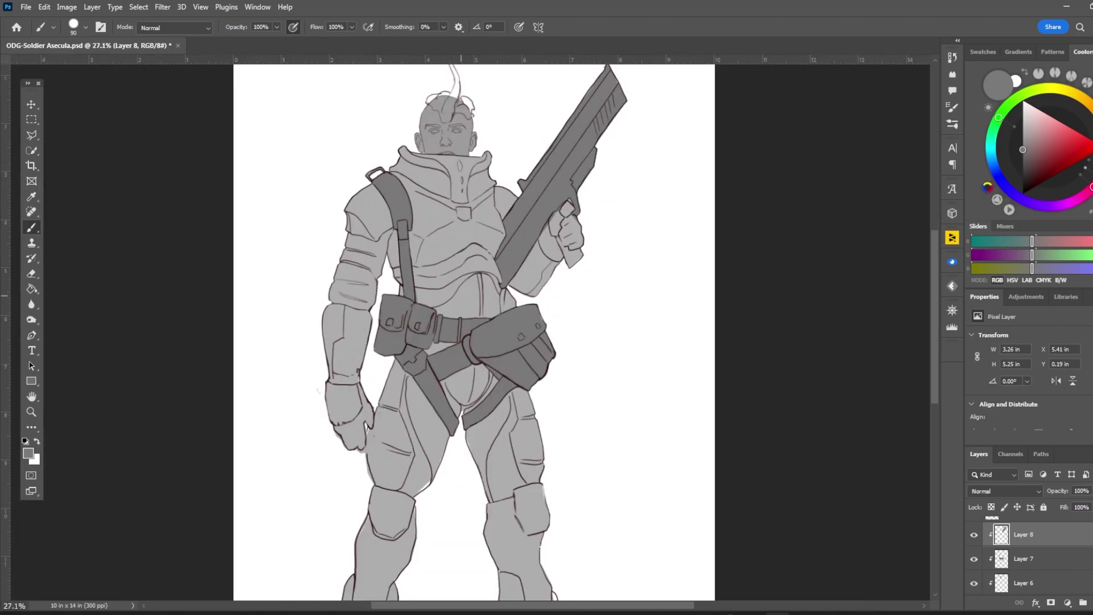
# On the straps and pouches layer, paint the small unfilled piece between the rifle's lower end and the hip pouch
pyautogui.scroll(3, 341, 342)
pyautogui.hotkey('alt', '[')
pyautogui.press('[')
pyautogui.press('[')
pyautogui.moveTo(441, 245); pyautogui.dragTo(451, 280)
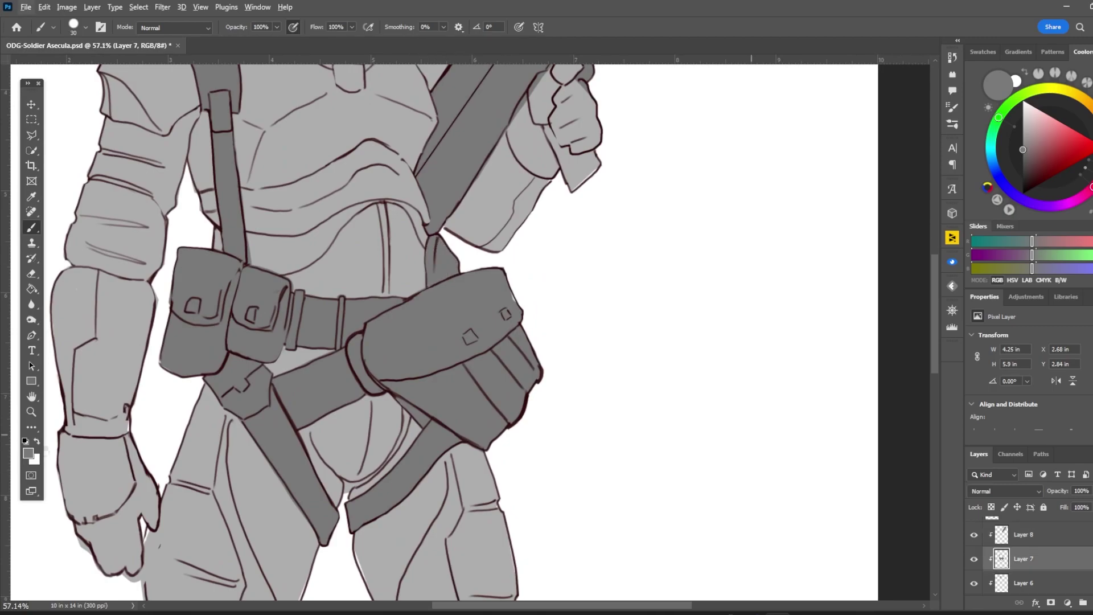
# Group the figure's line-art and flat grey layers, with the whole canvas fitted in view
pyautogui.hotkey('alt', '[')
pyautogui.hotkey('alt', '[')
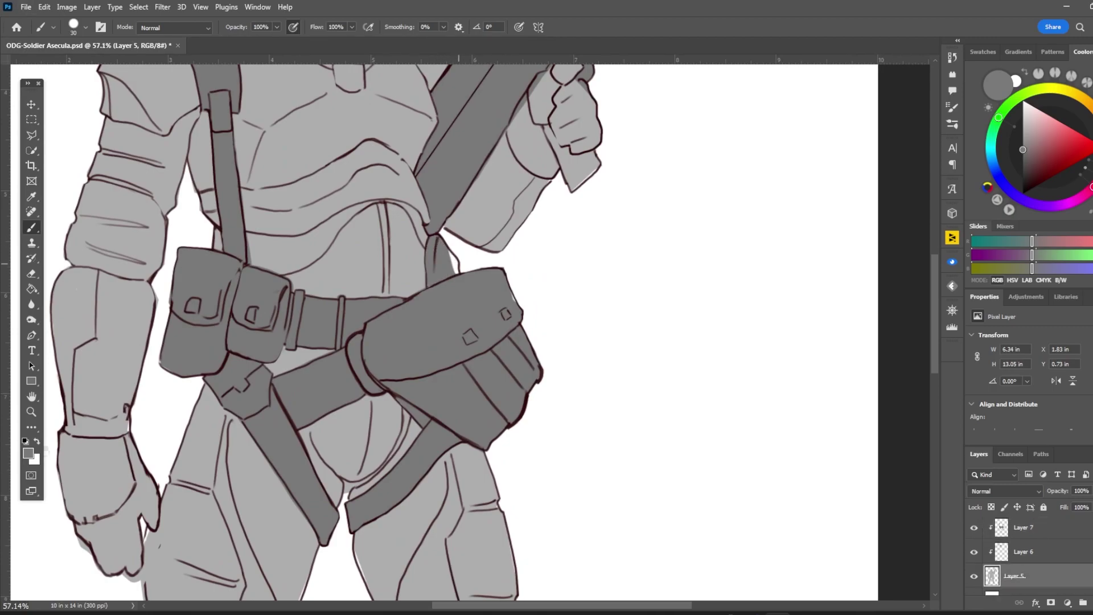
pyautogui.hotkey('ctrl', '0')
pyautogui.hotkey('ctrl', 'g')
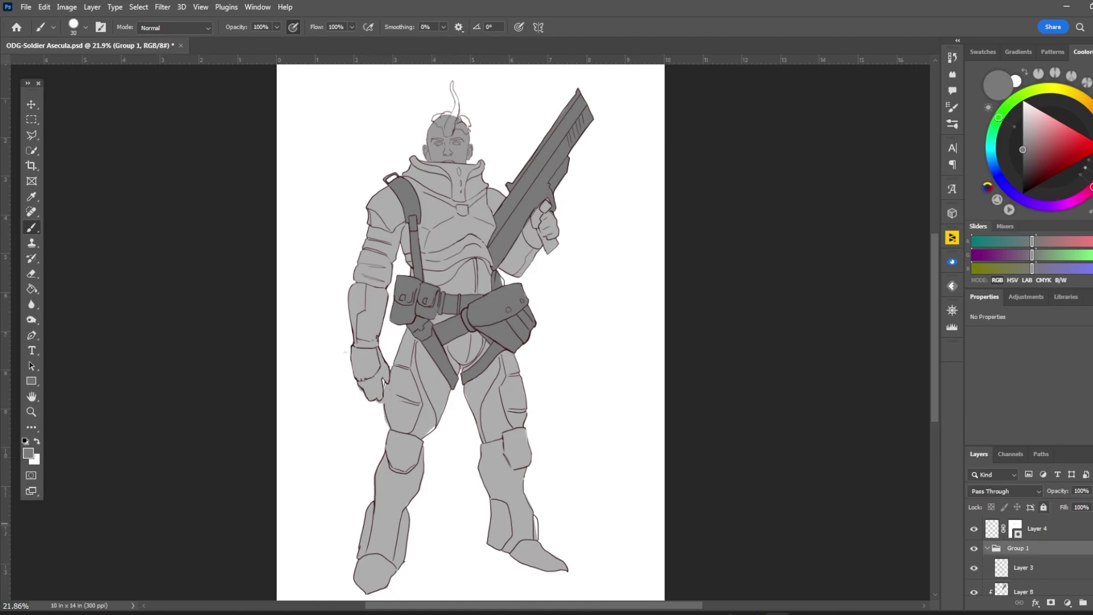
pyautogui.press('v')
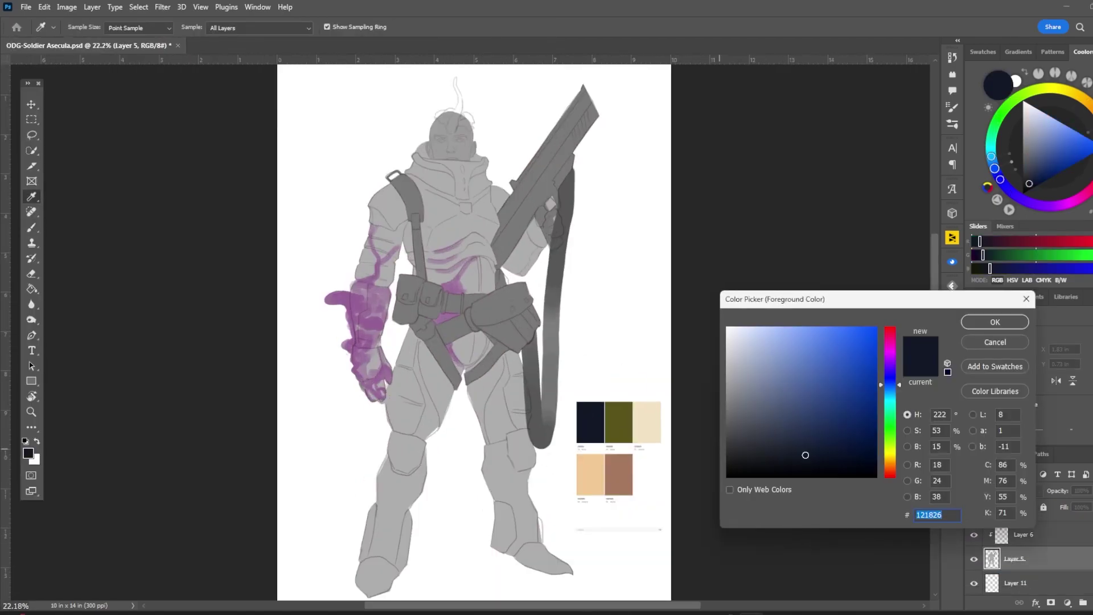
# Set the foreground colour to 2f384b and paint the torso, arms and legs on a new layer above the grey base
pyautogui.write('2f384b')
pyautogui.press('Return')
pyautogui.press('b')
pyautogui.hotkey('ctrl', 'shift', 'alt', 'n')
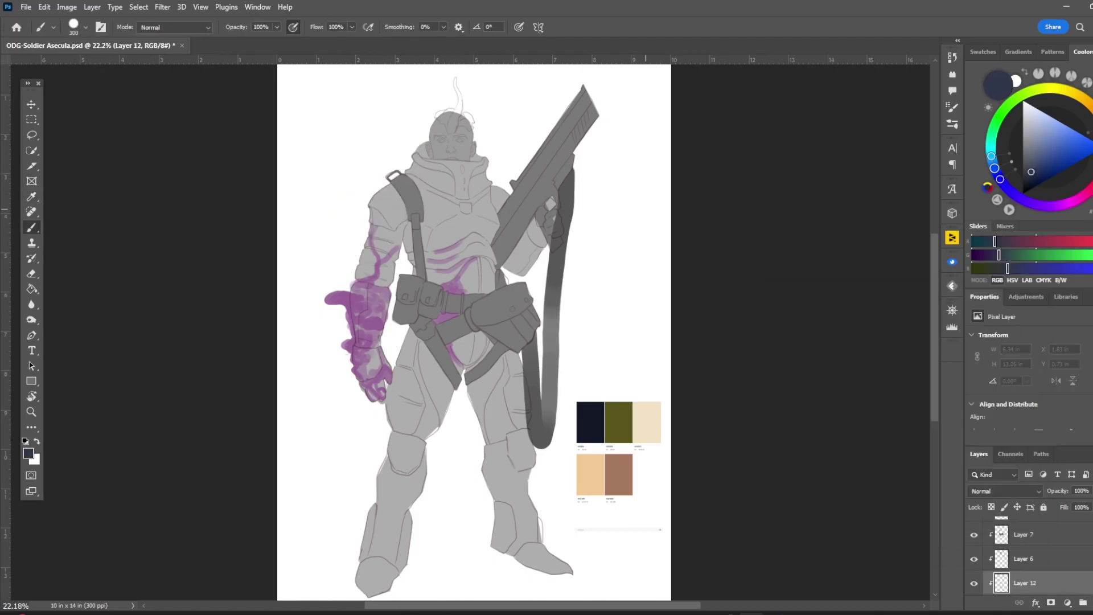
pyautogui.moveTo(399, 188); pyautogui.dragTo(444, 342)
pyautogui.moveTo(398, 398); pyautogui.dragTo(513, 541)
# Shade the lower chest and the chest edge beside the rifle with sampled navy tones, varying the brush size
pyautogui.scroll(4, 389, 105)
pyautogui.press('[')
pyautogui.press('[')
pyautogui.press('[')
pyautogui.moveTo(489, 374)
pyautogui.mouseDown()
pyautogui.moveTo(575, 353)
pyautogui.moveTo(509, 401)
pyautogui.mouseUp()
pyautogui.press(']')
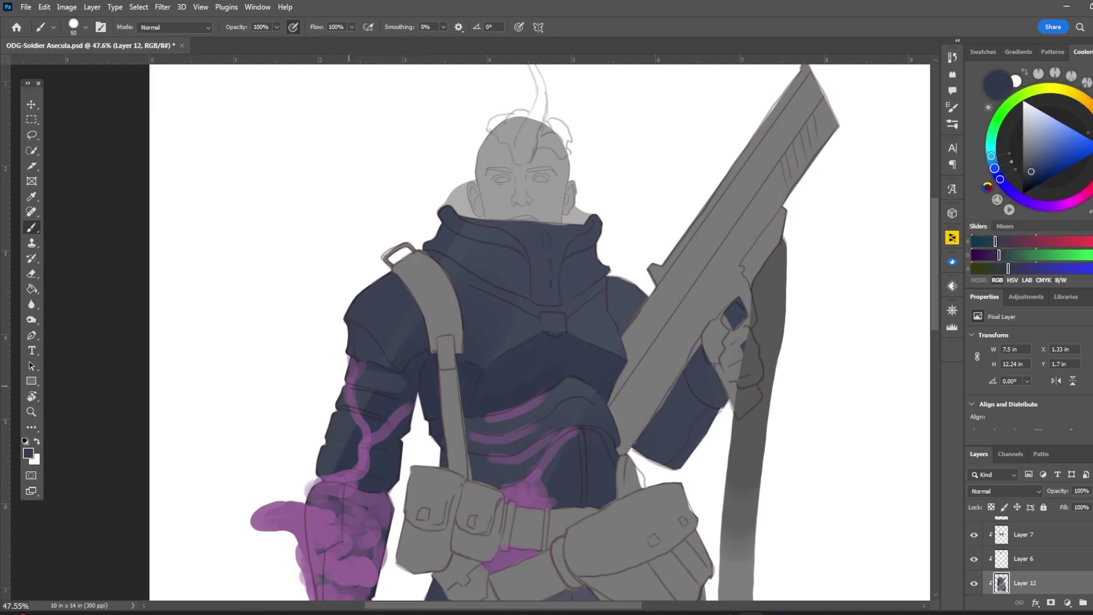
pyautogui.press(']')
pyautogui.press(']')
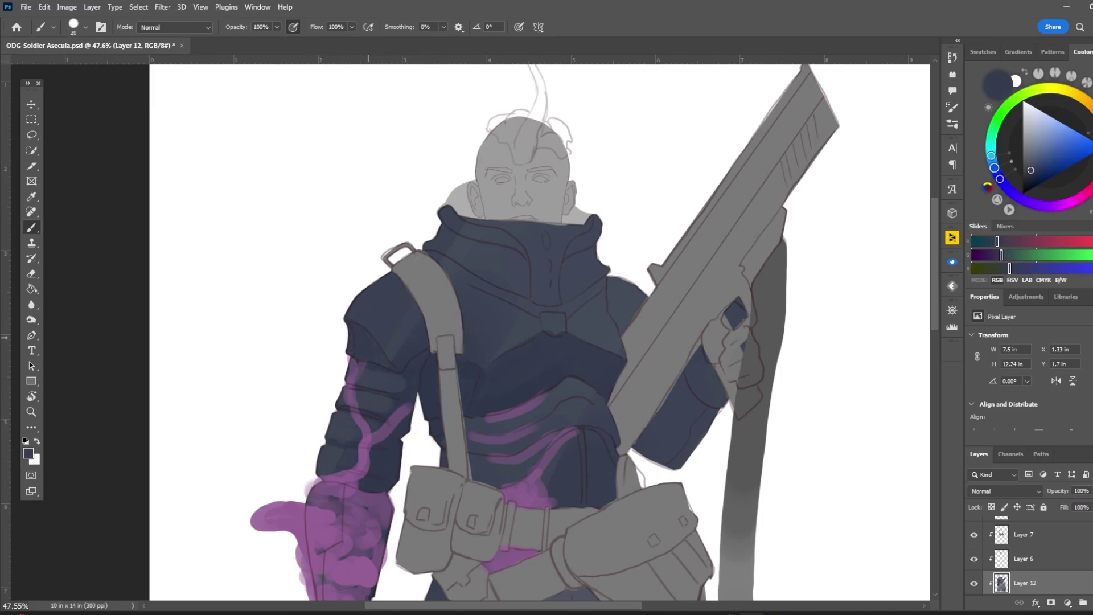
pyautogui.press(']')
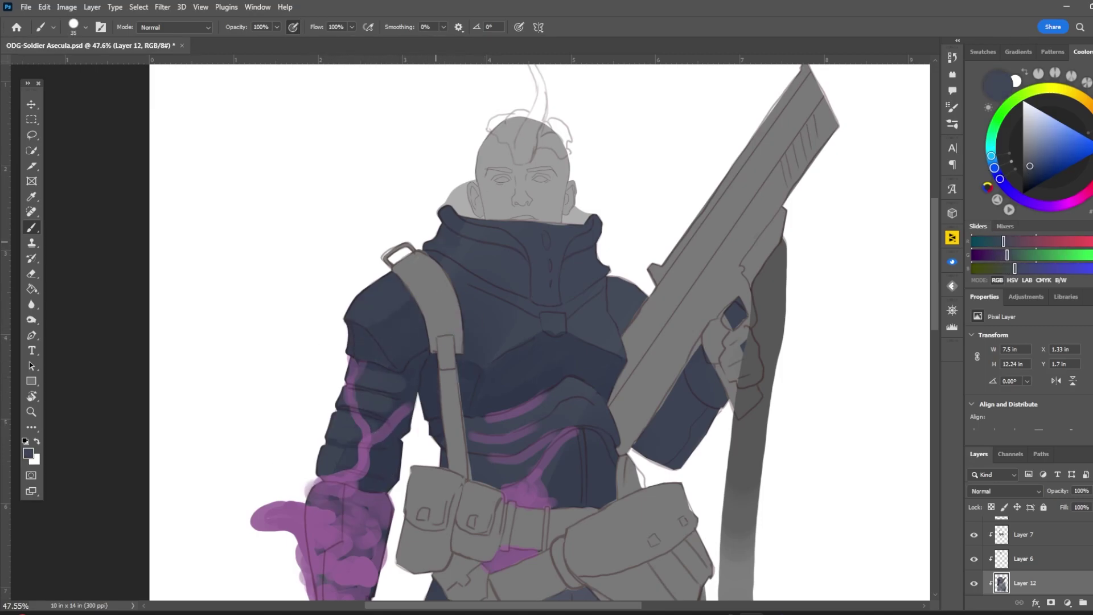
pyautogui.keyDown('alt'); pyautogui.click(540, 379); pyautogui.keyUp('alt')
pyautogui.press(']')
pyautogui.press(']')
pyautogui.moveTo(603, 312); pyautogui.dragTo(617, 350)
# Sample navy tones from the chest and shade the rifle-side shoulder, rifle-side forearm and midriff
pyautogui.keyDown('alt'); pyautogui.click(620, 342); pyautogui.keyUp('alt')
pyautogui.press(']')
pyautogui.press(']')
pyautogui.press(']')
pyautogui.moveTo(609, 279); pyautogui.dragTo(643, 319)
pyautogui.moveTo(706, 367); pyautogui.dragTo(717, 406)
pyautogui.keyDown('alt'); pyautogui.click(573, 349); pyautogui.keyUp('alt')
pyautogui.moveTo(473, 449); pyautogui.dragTo(549, 473)
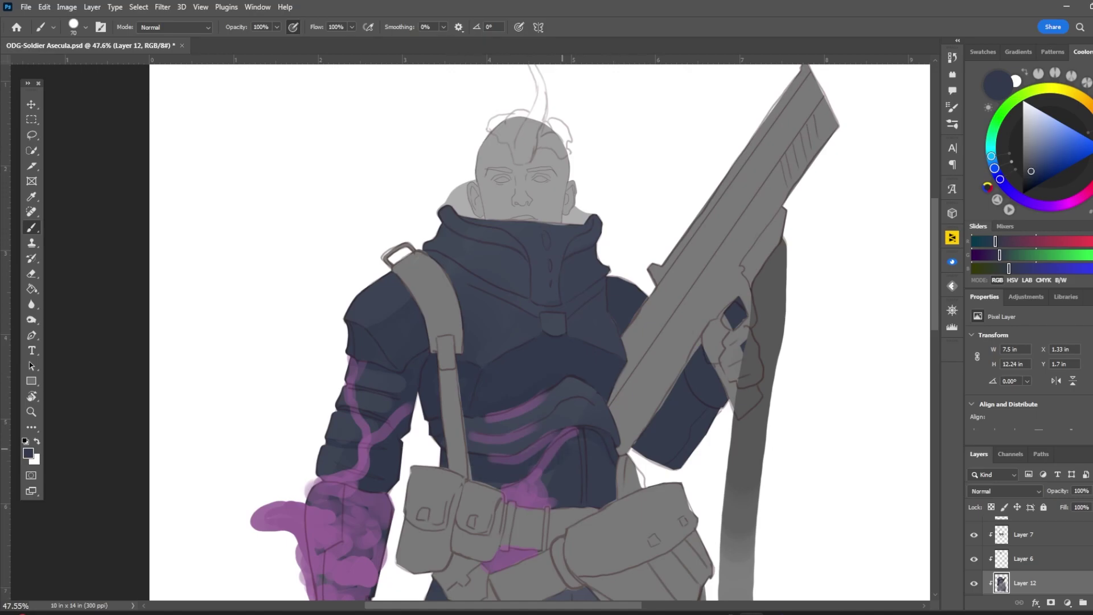
# Sample navy from the midriff and collar and shade the upper chest beneath the collar
pyautogui.keyDown('alt'); pyautogui.click(580, 467); pyautogui.keyUp('alt')
pyautogui.keyDown('alt'); pyautogui.click(575, 456); pyautogui.keyUp('alt')
pyautogui.press('[')
pyautogui.keyDown('alt'); pyautogui.click(456, 266); pyautogui.keyUp('alt')
pyautogui.moveTo(455, 268); pyautogui.dragTo(514, 260)
# Darken the thigh armour seams beside the lowered hand with a smaller brush and sample the lighter plate colour
pyautogui.scroll(-5, 540, 331)
pyautogui.press('[')
pyautogui.press('[')
pyautogui.press('[')
pyautogui.scroll(-1, 541, 330)
pyautogui.press('[')
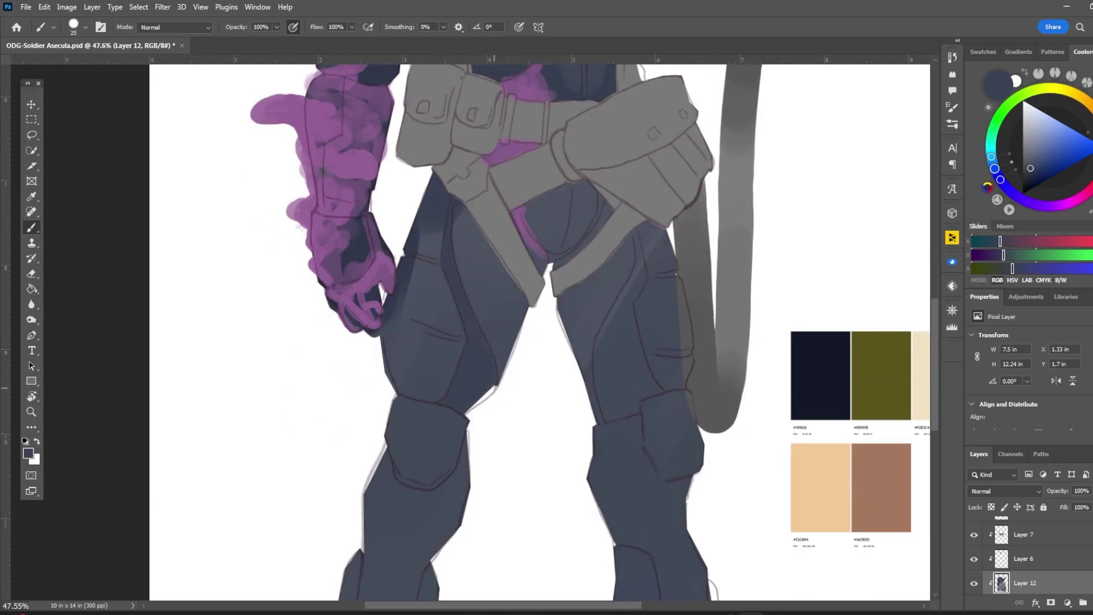
pyautogui.moveTo(462, 342); pyautogui.dragTo(394, 317)
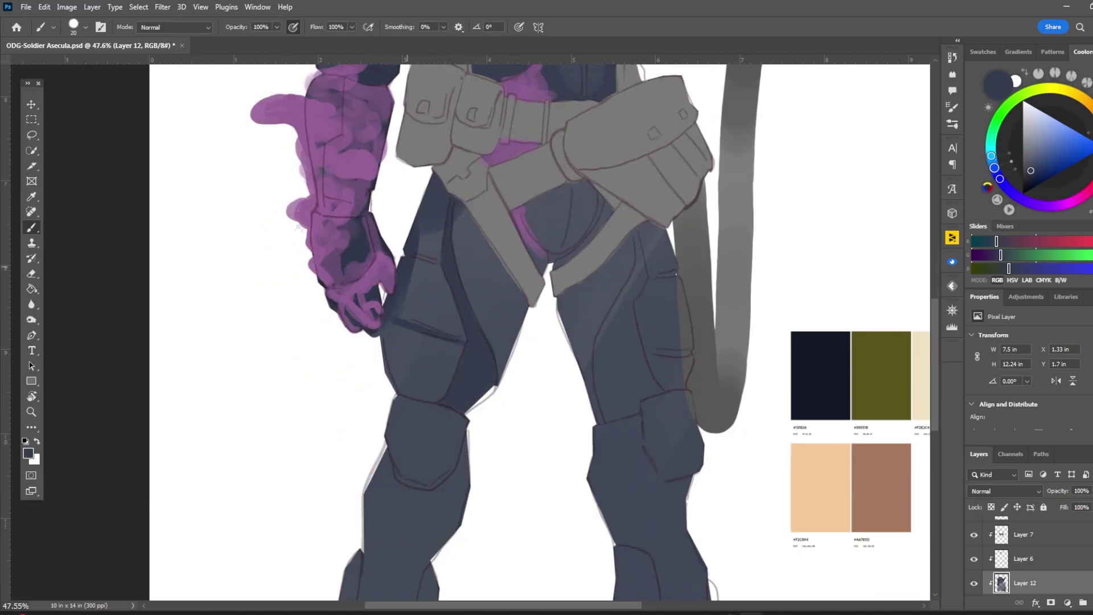
pyautogui.moveTo(399, 256); pyautogui.dragTo(438, 263)
pyautogui.keyDown('alt'); pyautogui.click(420, 238); pyautogui.keyUp('alt')
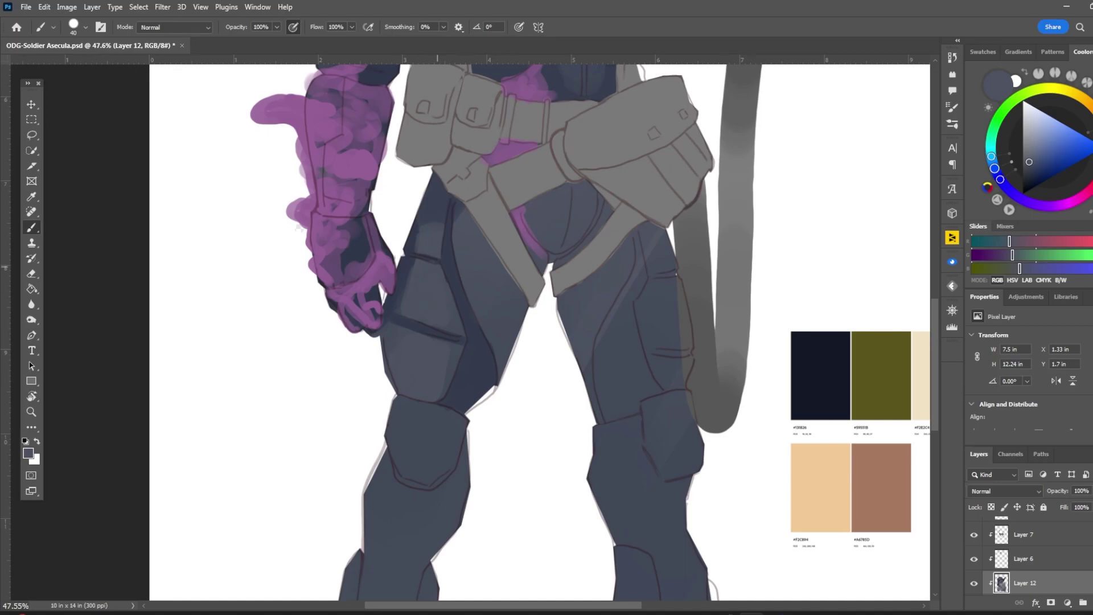
# Sample a navy tone from the shoulder and add lighter accents to the shoulder and chest plates
pyautogui.scroll(-3, 464, 535)
pyautogui.press(']')
pyautogui.press(']')
pyautogui.press(']')
pyautogui.keyDown('alt'); pyautogui.click(414, 165); pyautogui.keyUp('alt')
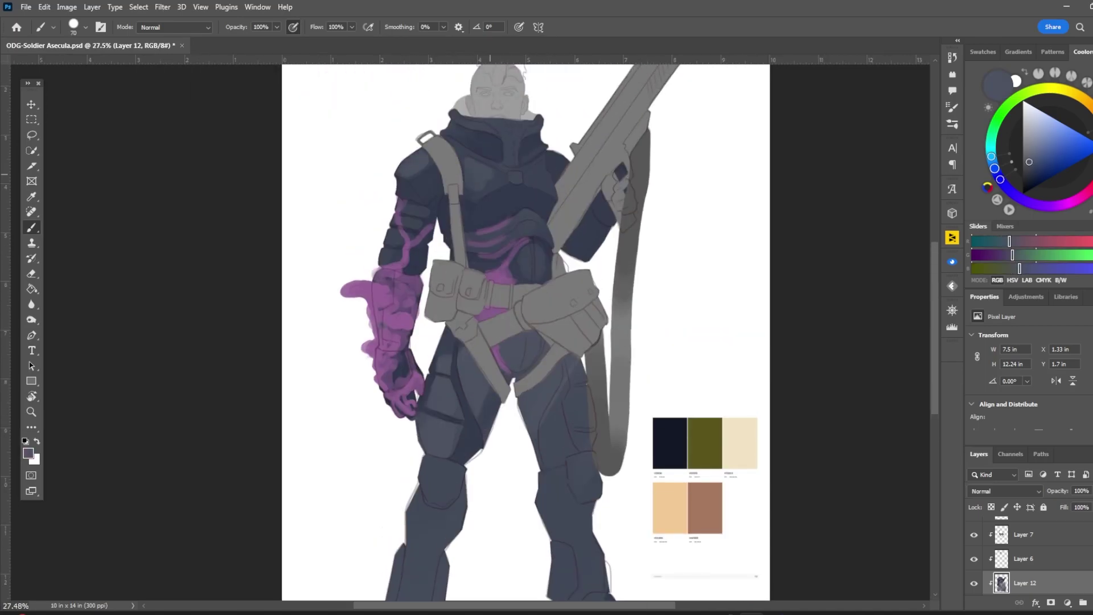
pyautogui.press('[')
pyautogui.press('[')
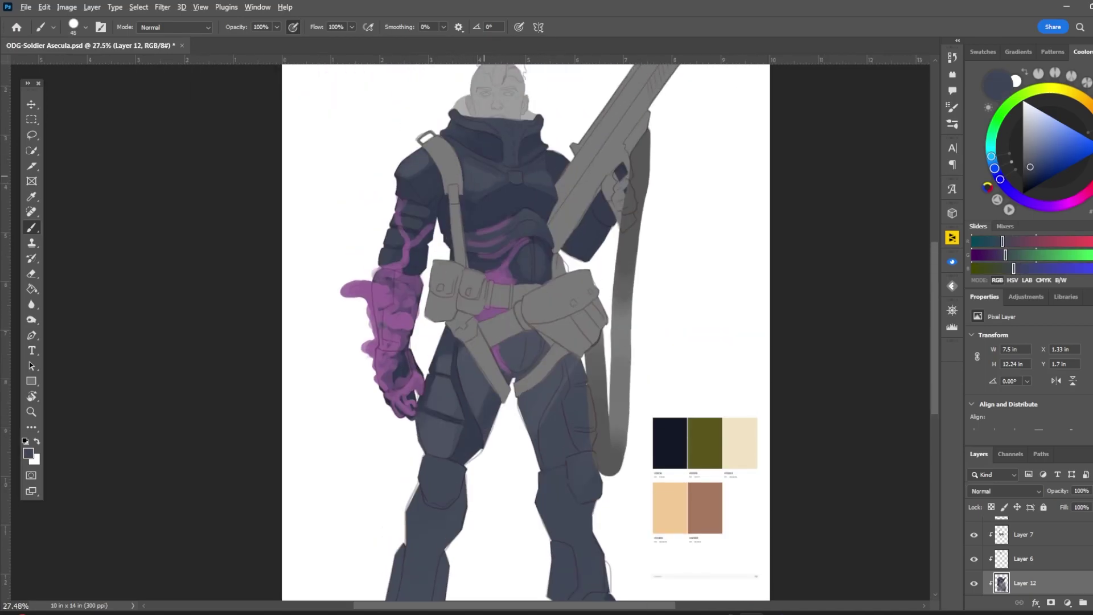
# Sample dark navy from the upper arm and shade both lower legs, the boots and the rifle-side thigh
pyautogui.scroll(2, 525, 332)
pyautogui.scroll(-3, 526, 331)
pyautogui.press(']')
pyautogui.press(']')
pyautogui.press(']')
pyautogui.press(']')
pyautogui.keyDown('alt'); pyautogui.click(437, 145); pyautogui.keyUp('alt')
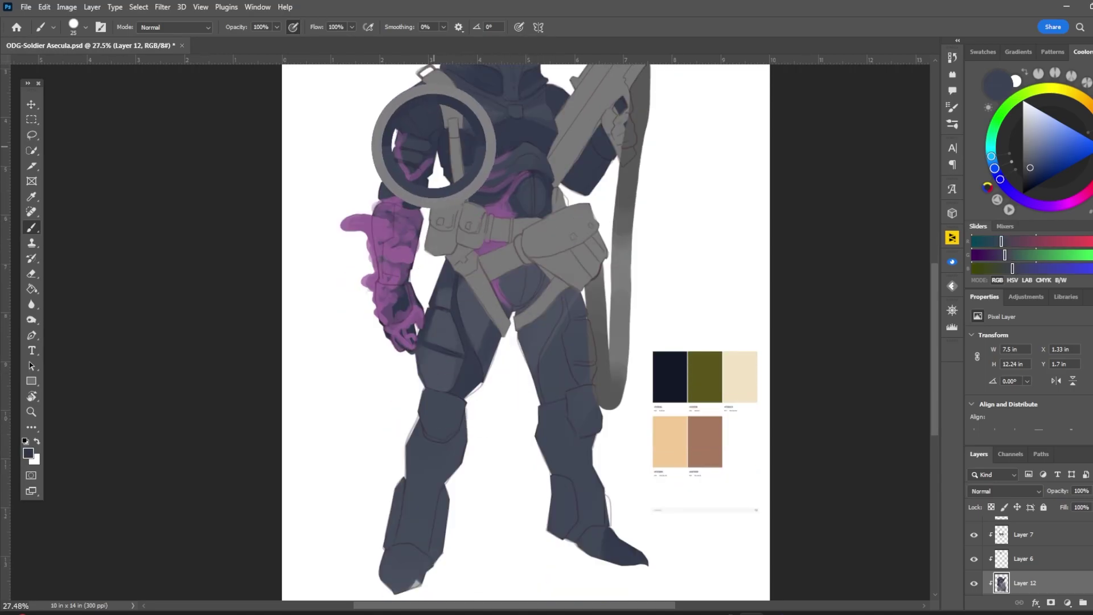
pyautogui.moveTo(449, 449)
pyautogui.mouseDown()
pyautogui.moveTo(433, 558)
pyautogui.moveTo(407, 589)
pyautogui.mouseUp()
pyautogui.press(']')
pyautogui.moveTo(595, 444); pyautogui.dragTo(601, 549)
pyautogui.press('[')
pyautogui.moveTo(564, 293); pyautogui.dragTo(547, 390)
pyautogui.moveTo(561, 339); pyautogui.dragTo(558, 401)
# On Layer 7 with transparent pixels locked, sample the olive palette swatch and paint the straps, belt and pouches
pyautogui.scroll(4, 569, 358)
pyautogui.click(1023, 534)
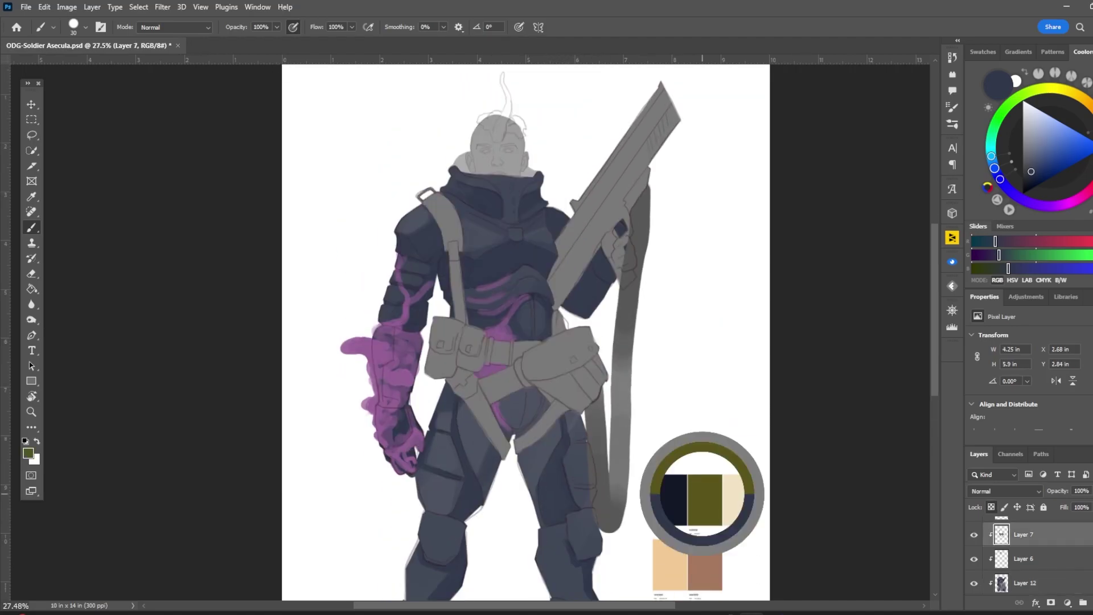
pyautogui.keyDown('alt'); pyautogui.click(704, 500); pyautogui.keyUp('alt')
pyautogui.moveTo(456, 342); pyautogui.dragTo(618, 375)
# Sample the painted olive and shade the small side pouches with a darker olive using a much smaller brush
pyautogui.keyDown('alt'); pyautogui.click(556, 357); pyautogui.keyUp('alt')
pyautogui.press('[')
pyautogui.press('[')
pyautogui.press('[')
pyautogui.press('[')
pyautogui.press('[')
pyautogui.press('[')
pyautogui.press('[')
pyautogui.press('[')
pyautogui.press('[')
pyautogui.press('[')
pyautogui.press('[')
pyautogui.press('[')
pyautogui.moveTo(452, 330); pyautogui.dragTo(458, 356)
pyautogui.moveTo(435, 318); pyautogui.dragTo(433, 376)
pyautogui.moveTo(449, 330); pyautogui.dragTo(455, 357)
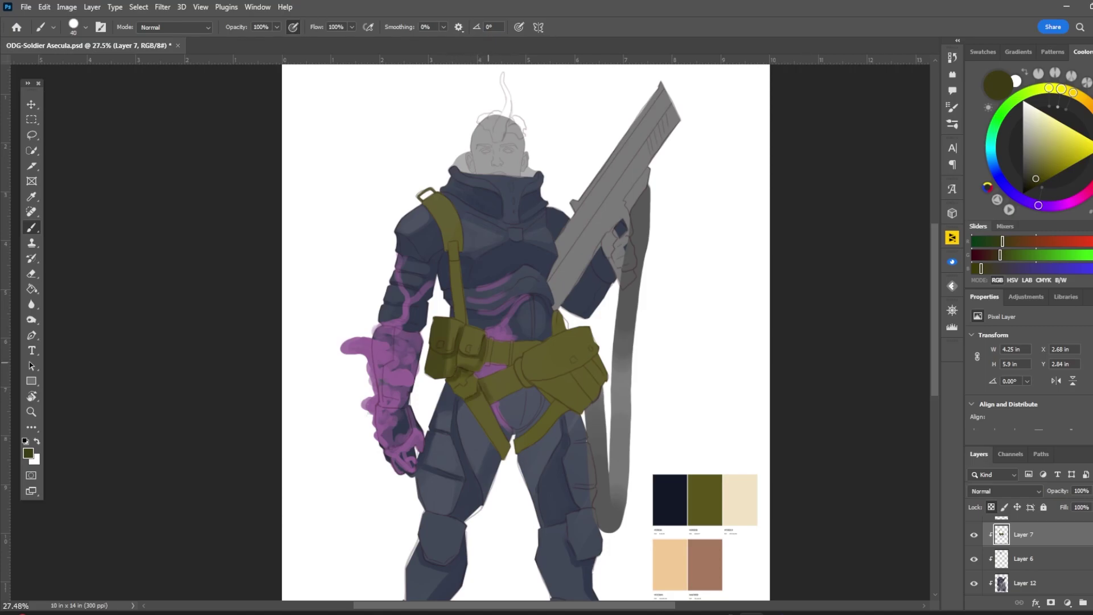
# Shade the underside of the large hip pouch and the rifle-side thigh strap with dark olive
pyautogui.press(']')
pyautogui.press('[')
pyautogui.press('[')
pyautogui.press('[')
pyautogui.moveTo(564, 422); pyautogui.dragTo(544, 393)
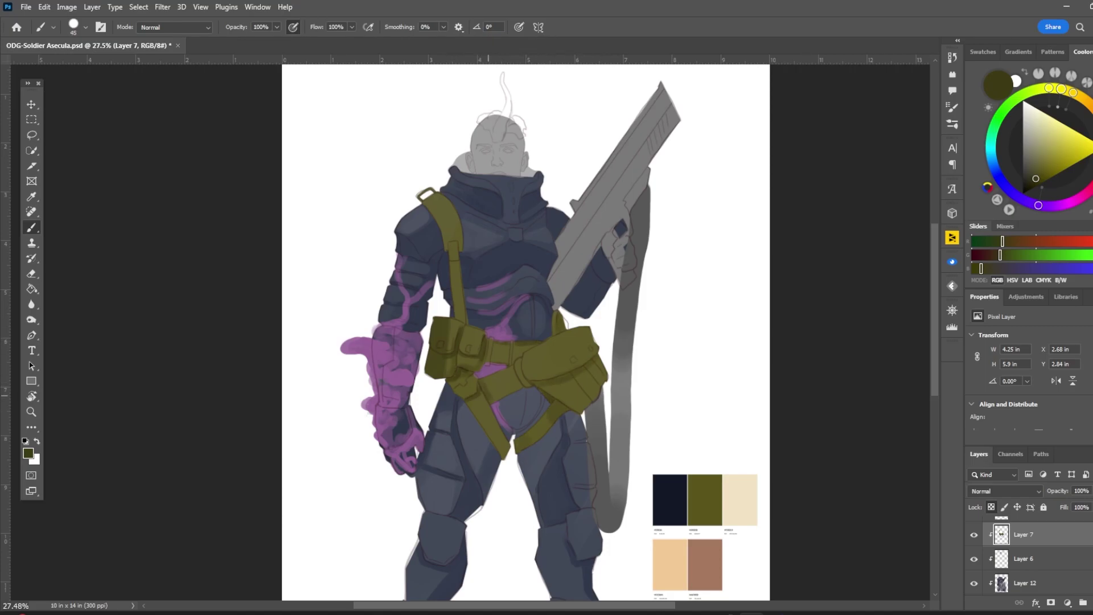
pyautogui.press(']')
pyautogui.scroll(-2, 513, 302)
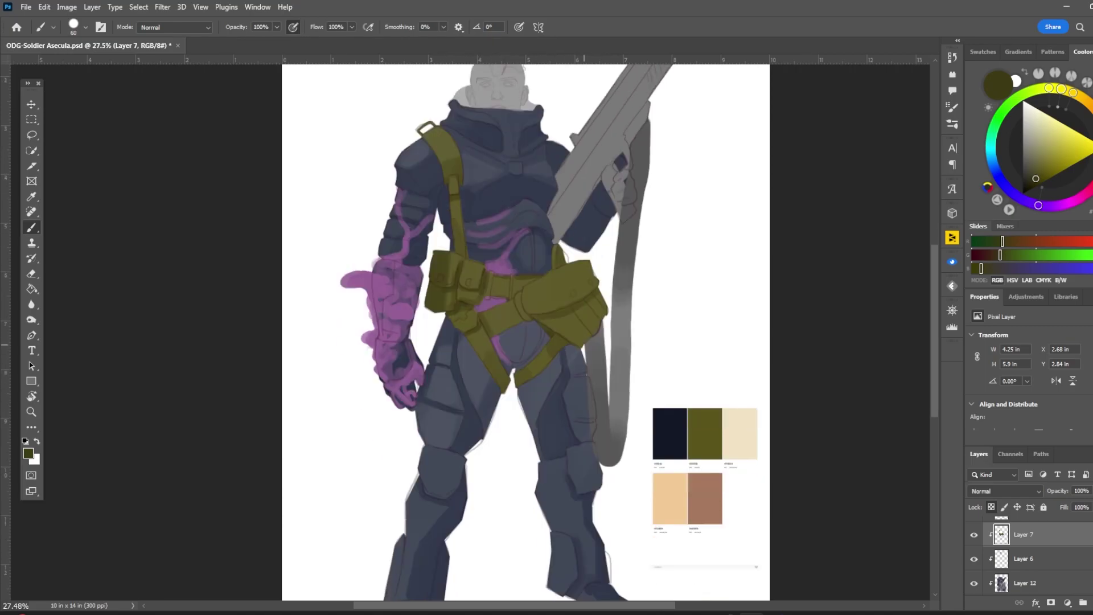
# Sample the armour's navy and colour the back of the collar behind the neck on Layer 11
pyautogui.keyDown('ctrl'); pyautogui.click(427, 195); pyautogui.keyUp('ctrl')
pyautogui.keyDown('alt'); pyautogui.click(427, 195); pyautogui.keyUp('alt')
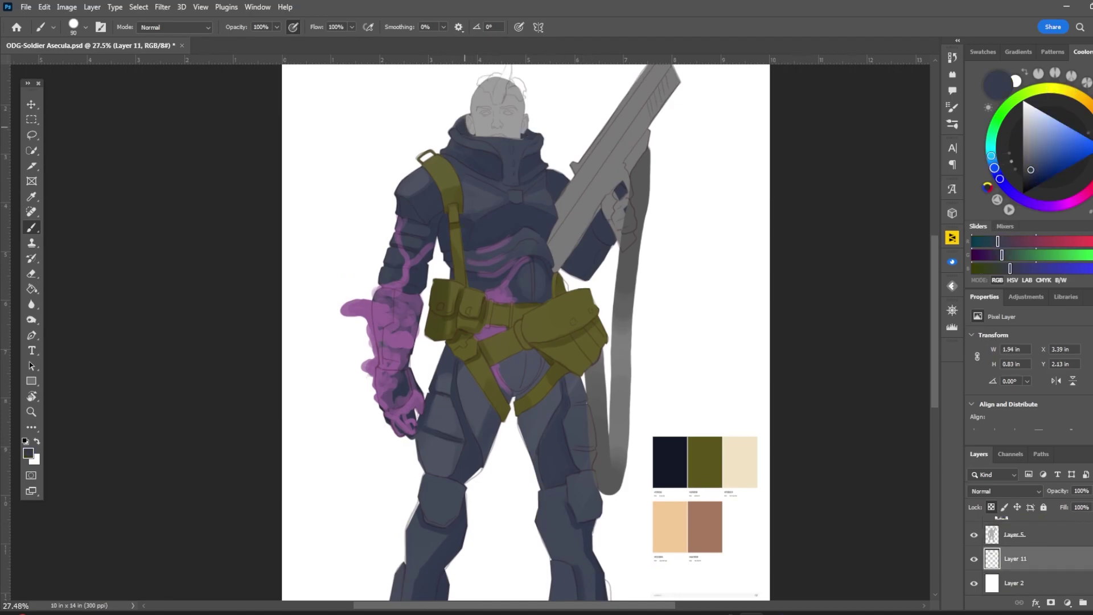
# Clean up the rifle sling on Layer 9 where it overlaps the hand gripping the rifle
pyautogui.hotkey('ctrl', '-')
pyautogui.press('v')
pyautogui.hotkey('alt', '[')
pyautogui.hotkey('ctrl', '+')
pyautogui.press('b')
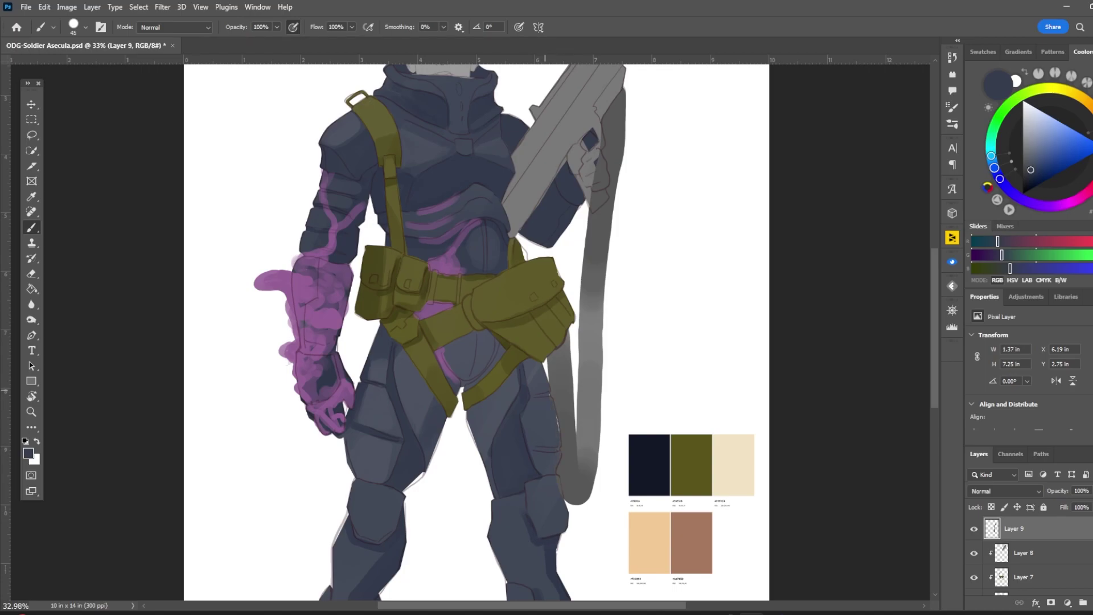
pyautogui.scroll(5, 569, 296)
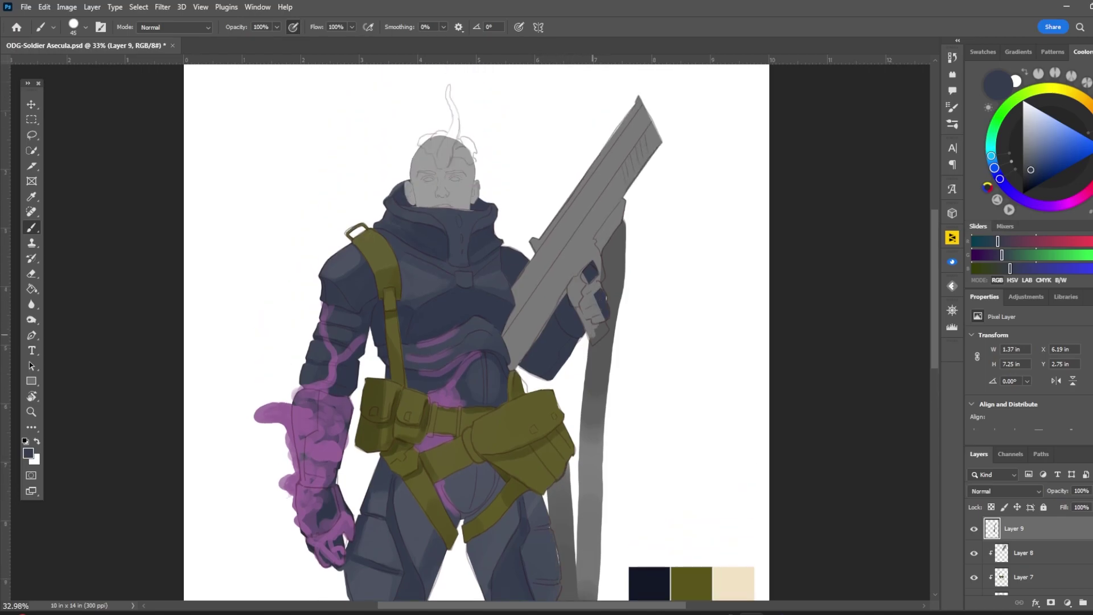
pyautogui.scroll(-3, 450, 296)
pyautogui.scroll(2, 449, 295)
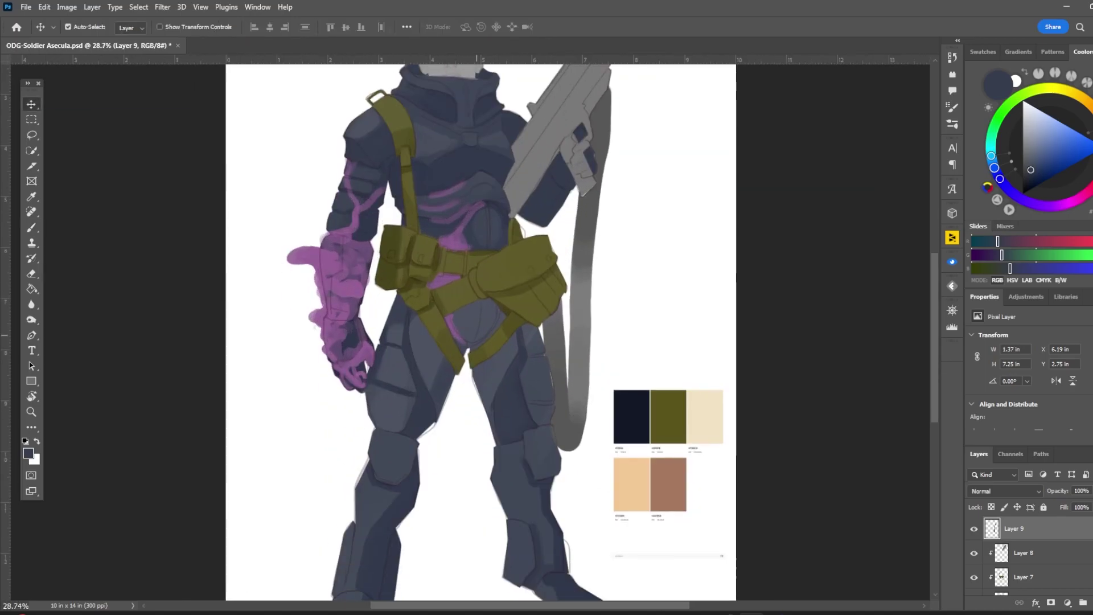
# Sample the strap olive on Layer 7 and model the pouches, belt and thigh straps with broad strokes of a larger brush
pyautogui.keyDown('alt'); pyautogui.click(450, 289); pyautogui.keyUp('alt')
pyautogui.press(']')
pyautogui.press(']')
pyautogui.press(']')
pyautogui.press(']')
pyautogui.press(']')
pyautogui.press(']')
pyautogui.moveTo(450, 296); pyautogui.dragTo(467, 307)
pyautogui.moveTo(405, 231); pyautogui.dragTo(430, 248)
pyautogui.moveTo(413, 291)
pyautogui.mouseDown()
pyautogui.moveTo(439, 331)
pyautogui.moveTo(506, 327)
pyautogui.mouseUp()
pyautogui.moveTo(483, 279)
pyautogui.mouseDown()
pyautogui.moveTo(510, 260)
pyautogui.moveTo(459, 269)
pyautogui.mouseUp()
# Shade the olive shoulder strap along its length with a much smaller brush
pyautogui.press('[')
pyautogui.press('[')
pyautogui.press('[')
pyautogui.press('[')
pyautogui.press('[')
pyautogui.press('[')
pyautogui.press('[')
pyautogui.press('[')
pyautogui.moveTo(384, 100); pyautogui.dragTo(405, 165)
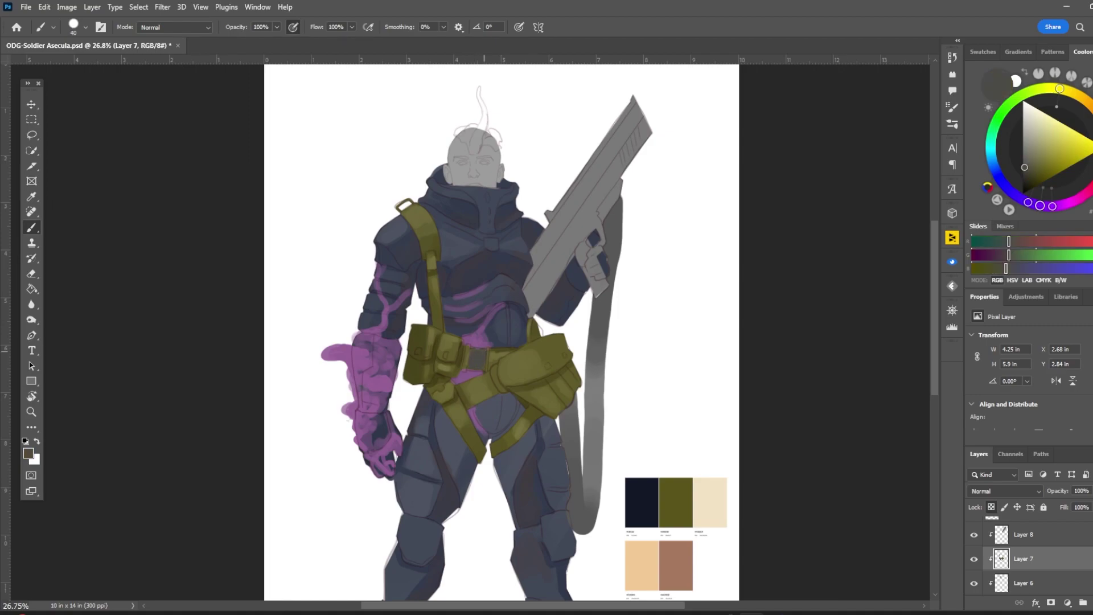
# Paint the waist belt dark grey and the strap buckles and small pouch snaps light grey on Layer 7
pyautogui.press(']')
pyautogui.press(']')
pyautogui.press(']')
pyautogui.press(']')
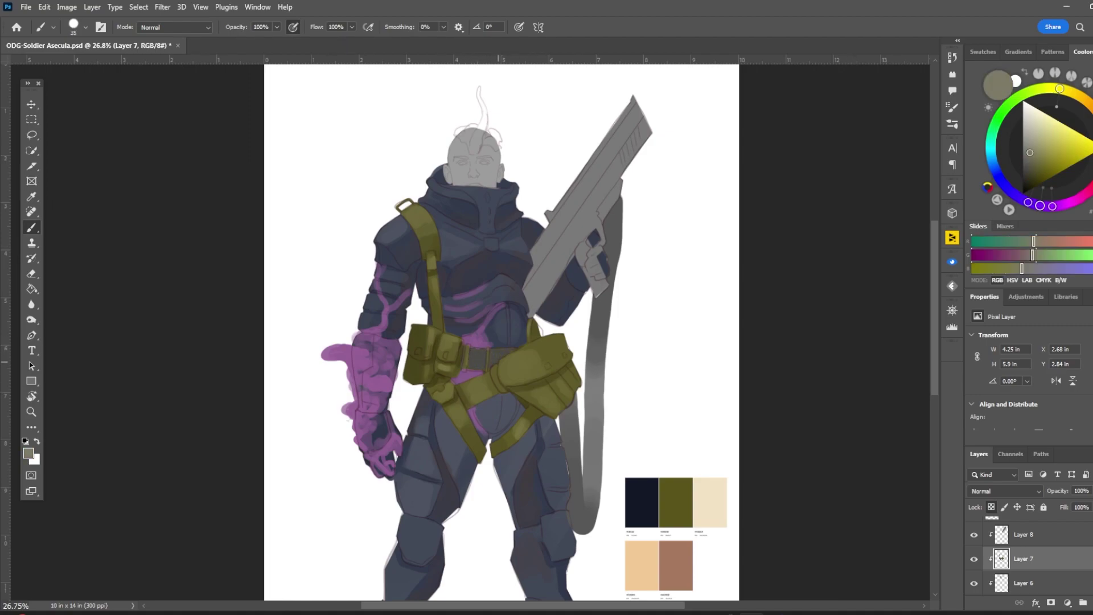
pyautogui.press('[')
pyautogui.press('[')
pyautogui.press('[')
pyautogui.moveTo(431, 384); pyautogui.dragTo(445, 398)
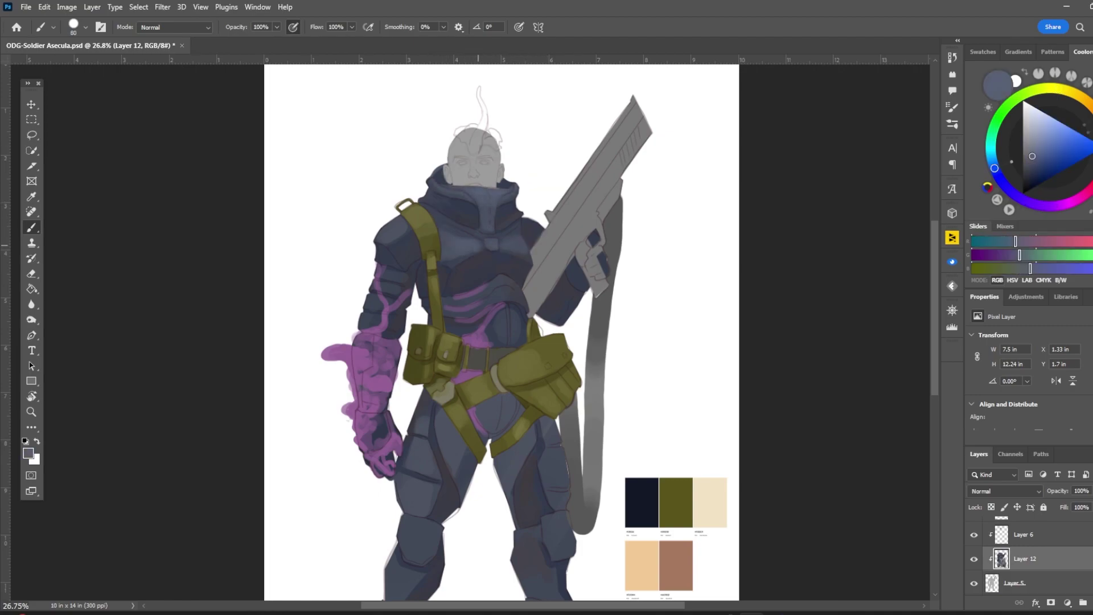
# Paint lighter blue-grey planes across the abdominal armour on Layer 12 with a reduced brush
pyautogui.press('[')
pyautogui.press('[')
pyautogui.press('[')
pyautogui.moveTo(480, 279)
pyautogui.mouseDown()
pyautogui.moveTo(522, 305)
pyautogui.moveTo(523, 344)
pyautogui.mouseUp()
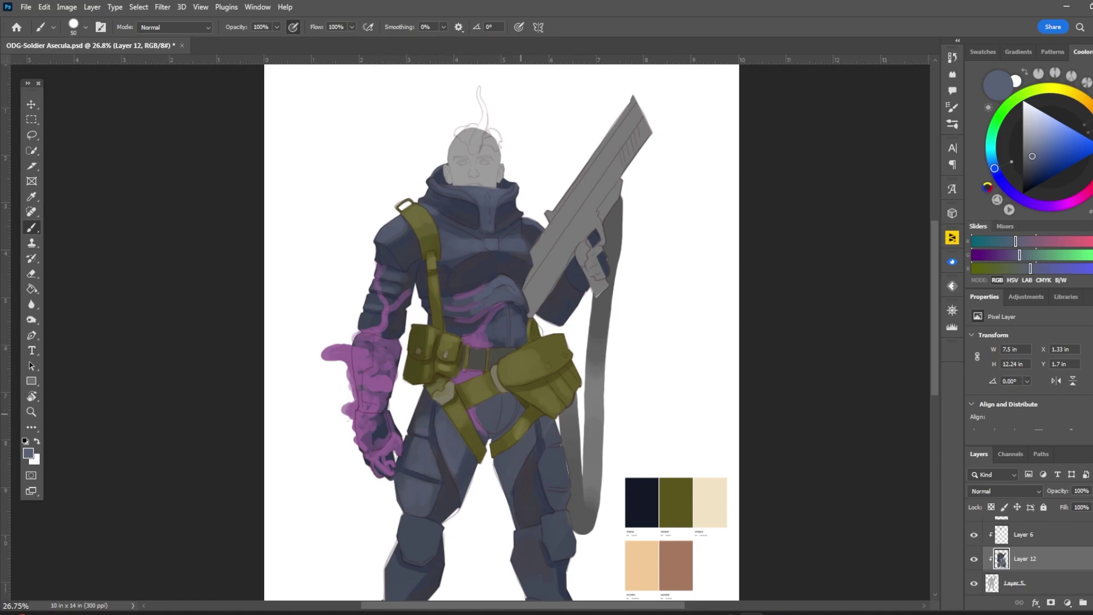
# Sample a dark navy from the leg and shade the groin plate beneath the belt
pyautogui.press('[')
pyautogui.keyDown('alt'); pyautogui.click(545, 479); pyautogui.keyUp('alt')
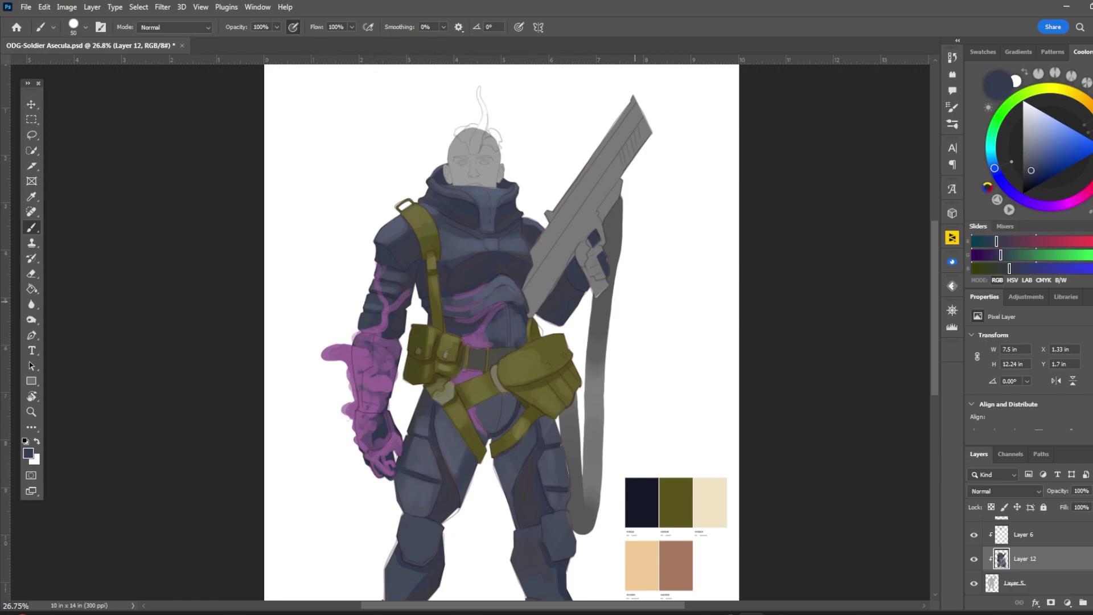
pyautogui.moveTo(478, 401); pyautogui.dragTo(502, 422)
pyautogui.press(']')
pyautogui.scroll(-2, 367, 119)
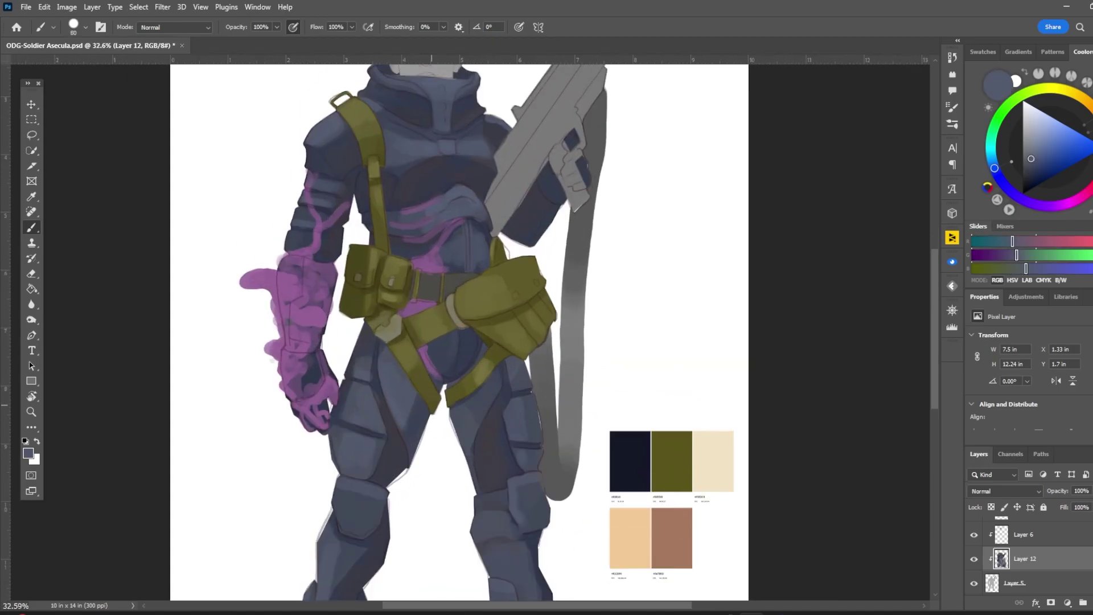
# Hide the purple Layer 10 and blend the abdominal armour folds on Layer 12 with sampled navies
pyautogui.scroll(2, 490, 164)
pyautogui.press('[')
pyautogui.press('[')
pyautogui.keyDown('alt'); pyautogui.click(481, 330); pyautogui.keyUp('alt')
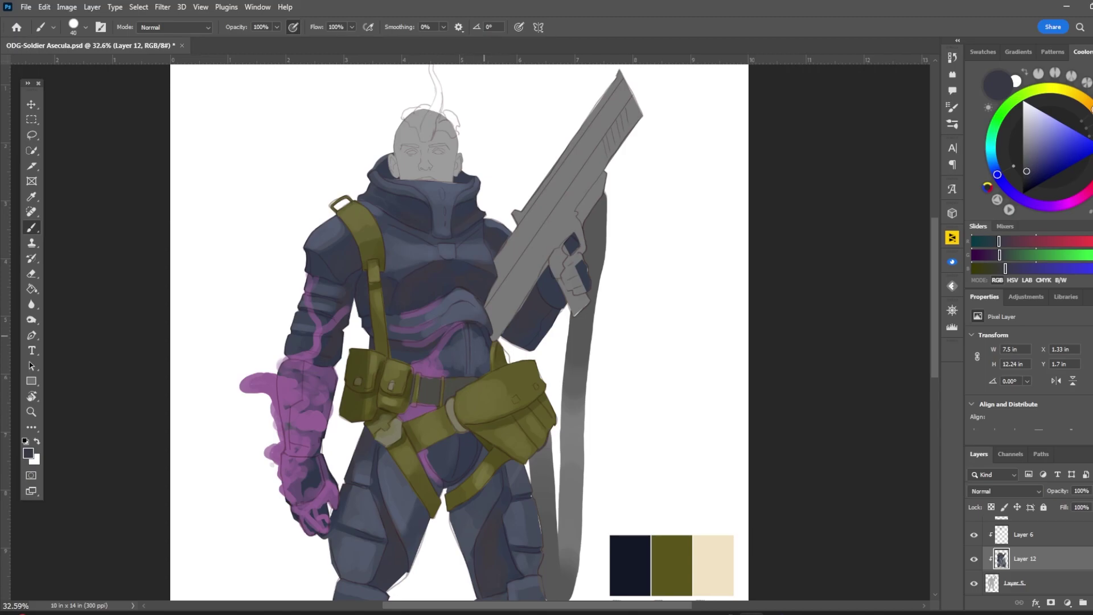
pyautogui.keyDown('alt'); pyautogui.click(414, 304); pyautogui.keyUp('alt')
pyautogui.press(']')
pyautogui.scroll(1, 462, 328)
pyautogui.keyDown('alt'); pyautogui.click(463, 327); pyautogui.keyUp('alt')
pyautogui.press(']')
pyautogui.press('[')
pyautogui.press('[')
pyautogui.press('[')
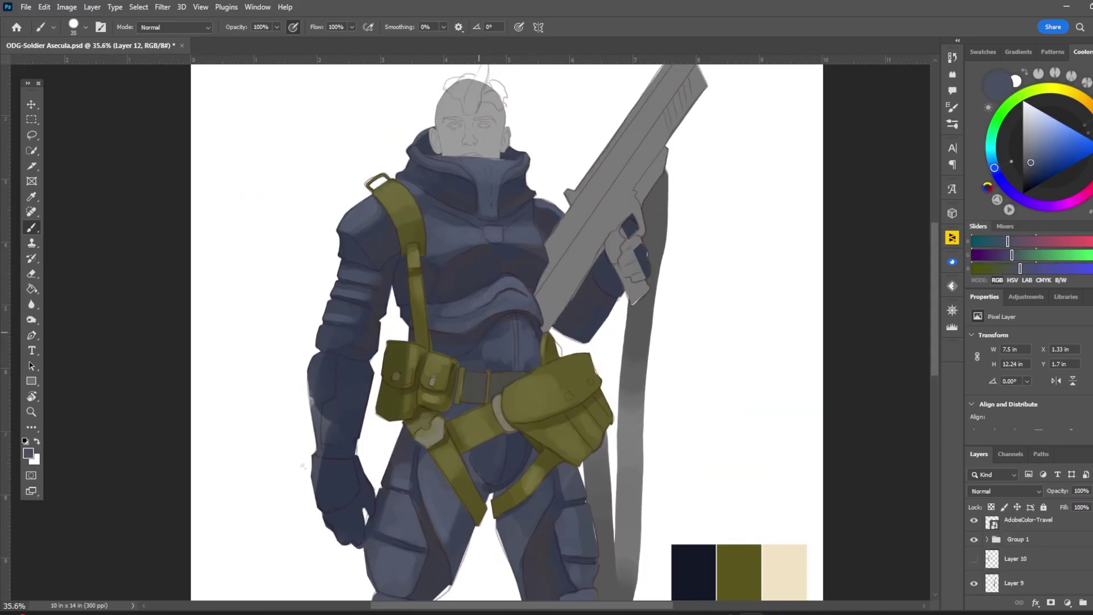
# Darken the abdomen's centre seam and the groin plate's edge with navies sampled from the armour
pyautogui.keyDown('alt'); pyautogui.click(373, 239); pyautogui.keyUp('alt')
pyautogui.keyDown('alt'); pyautogui.click(481, 488); pyautogui.keyUp('alt')
pyautogui.press(']')
pyautogui.press(']')
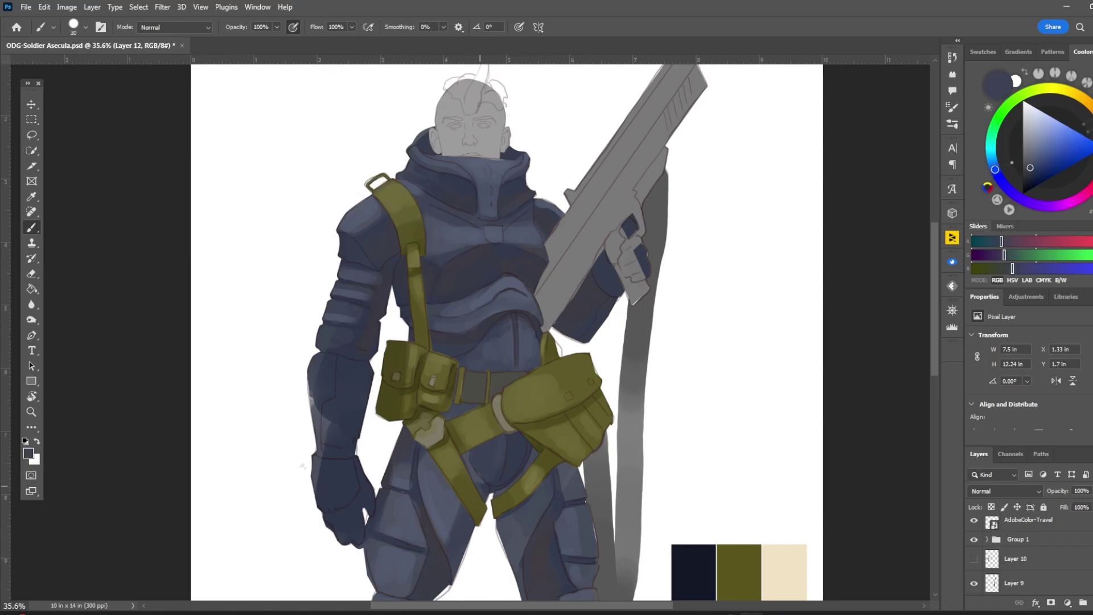
# Paint lighter and darker navy planes on the free arm's forearm guard using colours sampled from the arm
pyautogui.scroll(2, 452, 301)
pyautogui.press(']')
pyautogui.keyDown('alt'); pyautogui.click(362, 364); pyautogui.keyUp('alt')
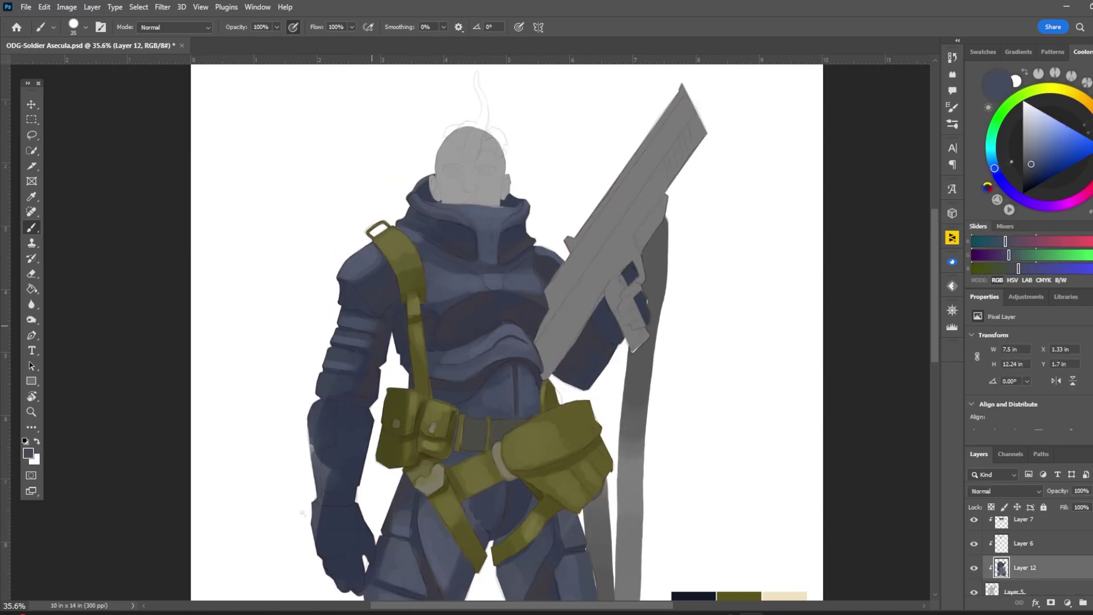
pyautogui.press(']')
pyautogui.moveTo(335, 399)
pyautogui.mouseDown()
pyautogui.moveTo(318, 473)
pyautogui.moveTo(332, 491)
pyautogui.moveTo(318, 506)
pyautogui.mouseUp()
pyautogui.press('[')
pyautogui.keyDown('alt'); pyautogui.click(336, 473); pyautogui.keyUp('alt')
pyautogui.keyDown('alt'); pyautogui.click(341, 490); pyautogui.keyUp('alt')
pyautogui.keyDown('alt'); pyautogui.click(336, 473); pyautogui.keyUp('alt')
pyautogui.keyDown('alt'); pyautogui.click(335, 472); pyautogui.keyUp('alt')
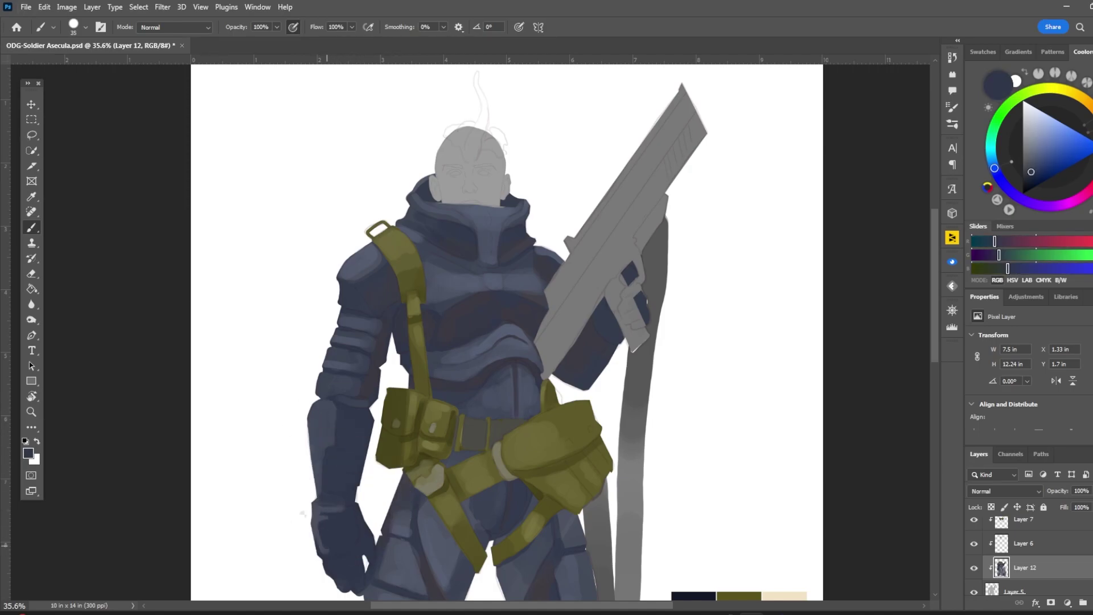
# Refine the raised collar and its central front plate with light and dark navies sampled from the armour
pyautogui.scroll(3, 485, 84)
pyautogui.press('[')
pyautogui.keyDown('alt'); pyautogui.click(537, 320); pyautogui.keyUp('alt')
pyautogui.press(']')
pyautogui.keyDown('alt'); pyautogui.click(484, 285); pyautogui.keyUp('alt')
pyautogui.moveTo(476, 273); pyautogui.dragTo(484, 333)
pyautogui.keyDown('alt'); pyautogui.click(501, 285); pyautogui.keyUp('alt')
pyautogui.keyDown('alt'); pyautogui.click(484, 268); pyautogui.keyUp('alt')
pyautogui.moveTo(509, 263); pyautogui.dragTo(410, 259)
pyautogui.keyDown('alt'); pyautogui.click(456, 318); pyautogui.keyUp('alt')
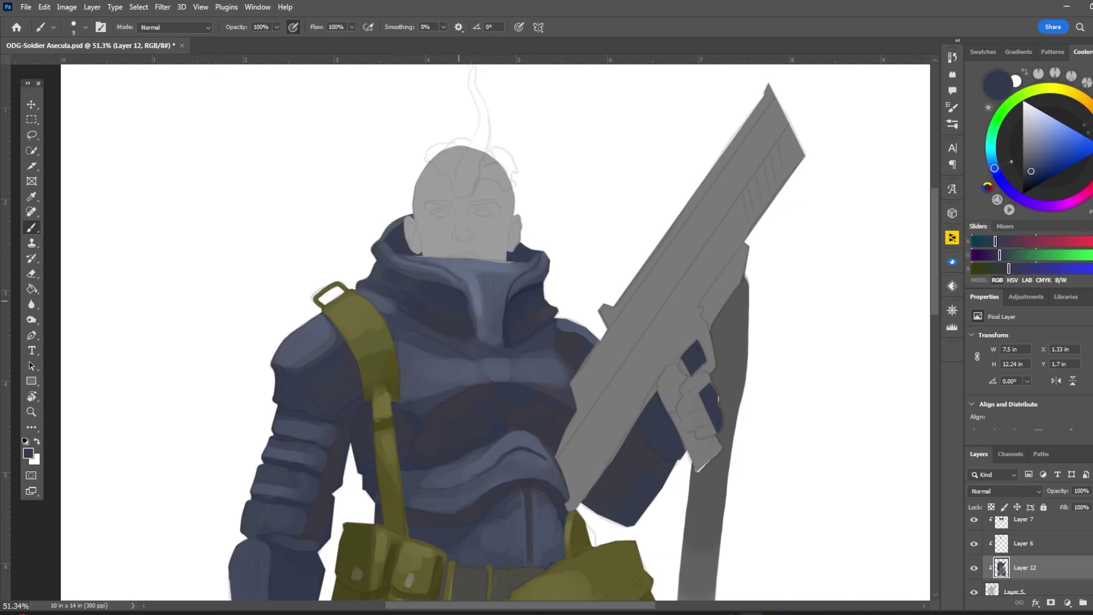
pyautogui.scroll(-5, 462, 106)
pyautogui.moveTo(488, 288); pyautogui.dragTo(491, 337)
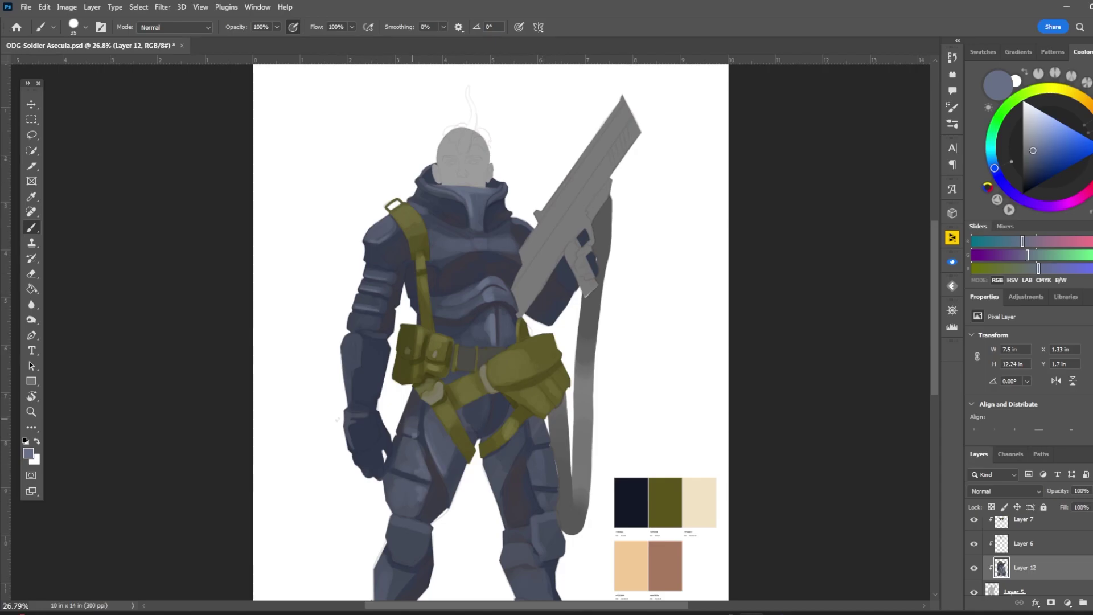
# Add light blue edge highlights to the armour plates and paint blue-grey planes on the rifle-side knee
pyautogui.keyDown('alt'); pyautogui.click(460, 191); pyautogui.keyUp('alt')
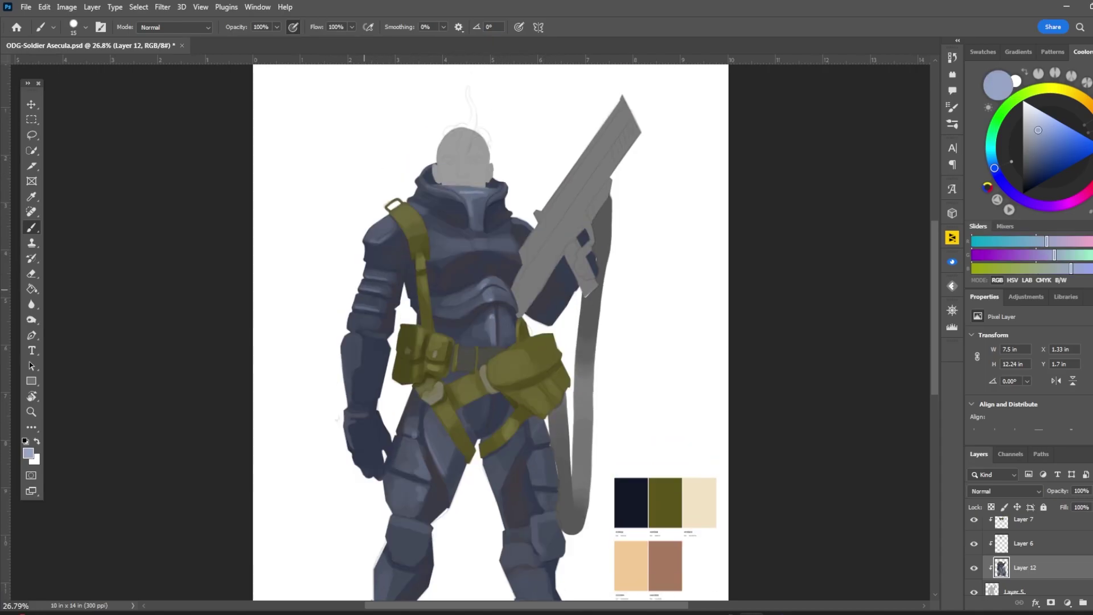
pyautogui.scroll(-3, 394, 210)
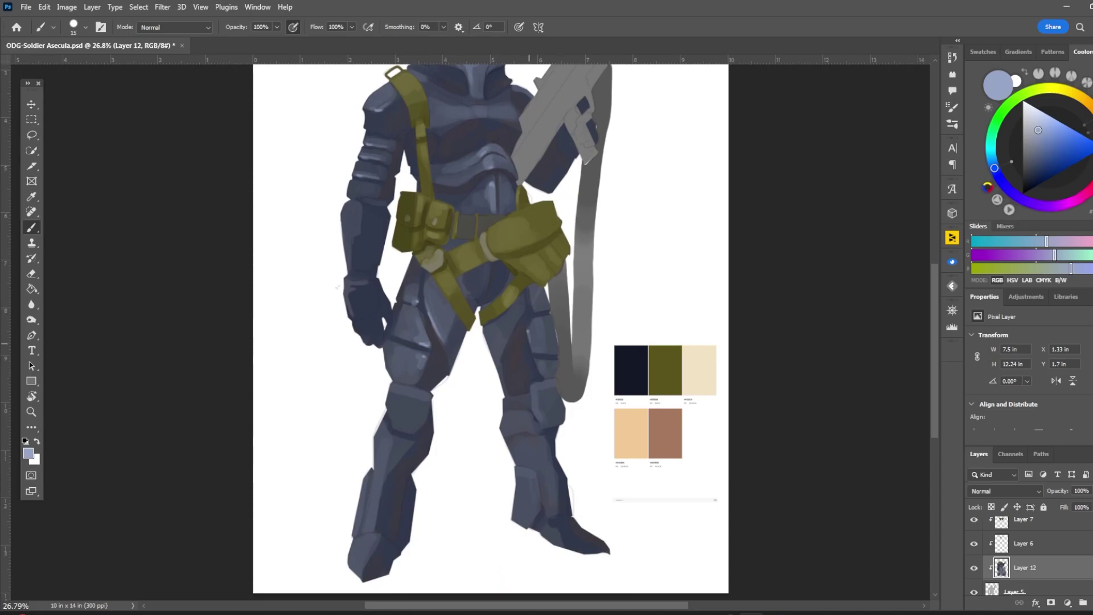
pyautogui.keyDown('alt'); pyautogui.click(529, 332); pyautogui.keyUp('alt')
pyautogui.press(']')
pyautogui.press(']')
pyautogui.press(']')
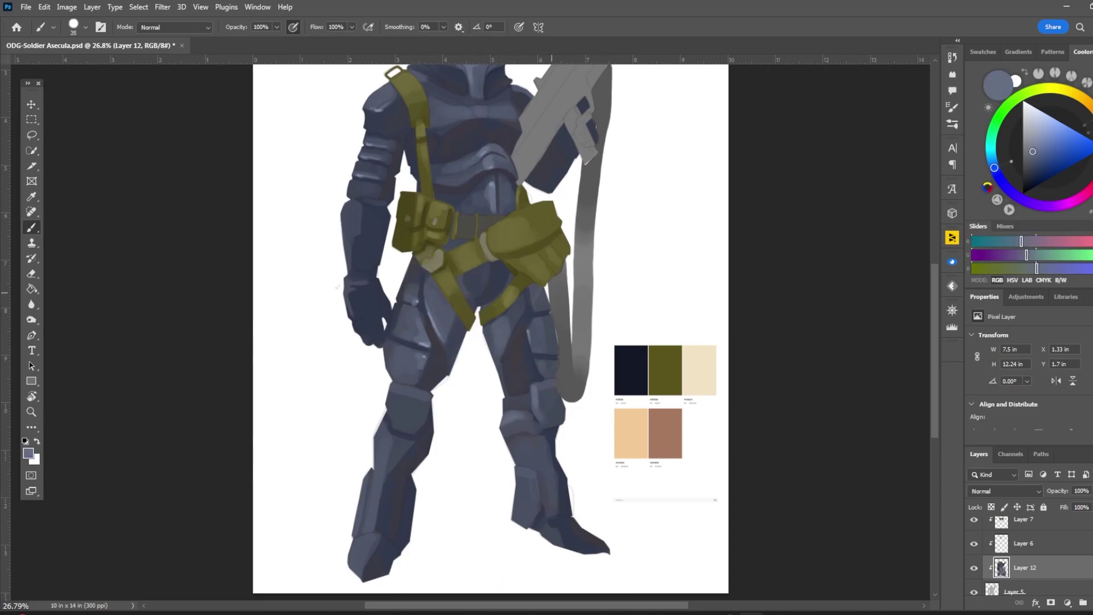
pyautogui.scroll(3, 499, 419)
pyautogui.press('[')
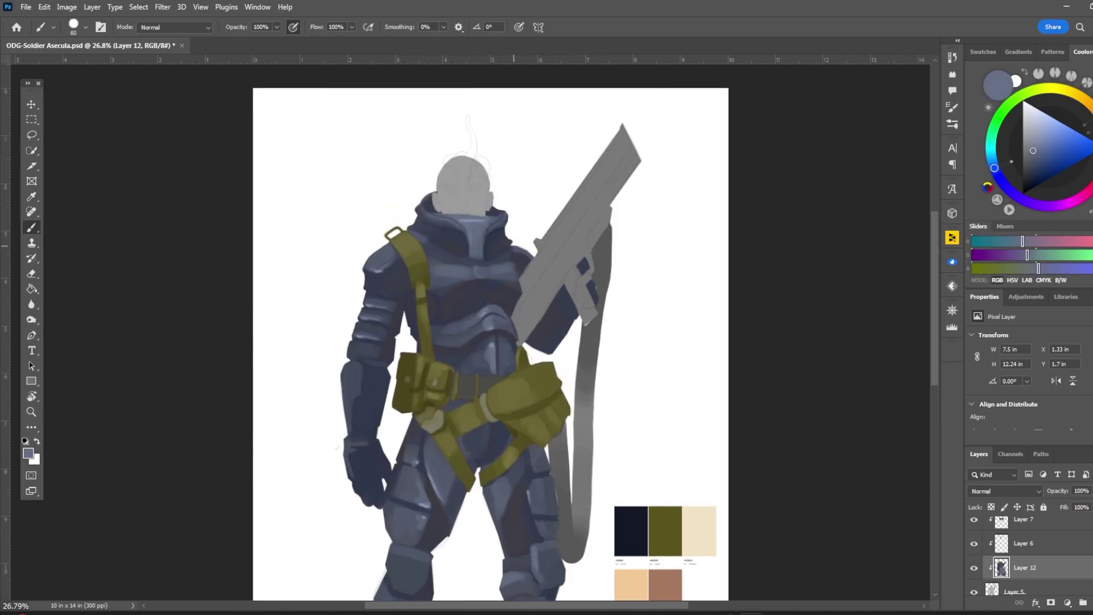
# Shade the chest plate and shoulder armour on Layer 12 with sampled dark and mid navies
pyautogui.keyDown('alt'); pyautogui.click(501, 267); pyautogui.keyUp('alt')
pyautogui.press(']')
pyautogui.scroll(1, 499, 341)
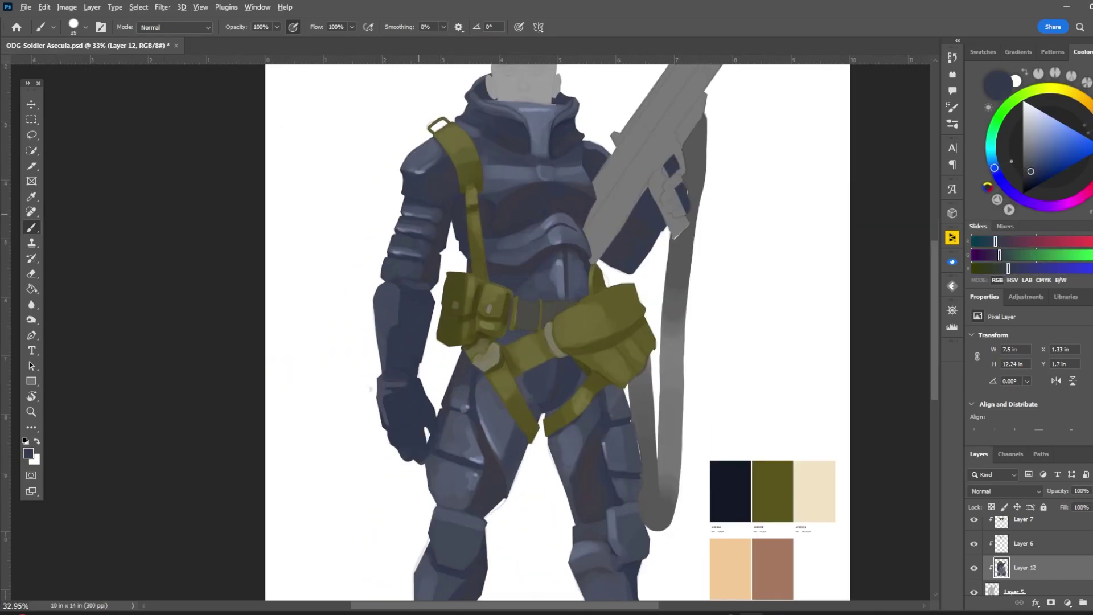
pyautogui.press('[')
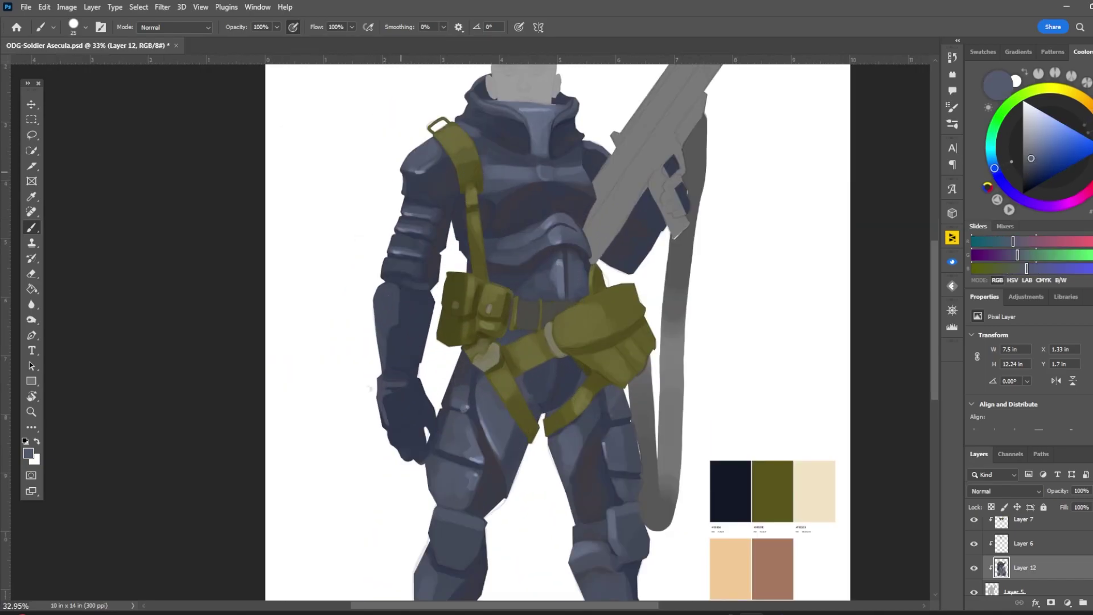
pyautogui.press('[')
pyautogui.press('[')
pyautogui.press('[')
pyautogui.keyDown('alt'); pyautogui.click(435, 174); pyautogui.keyUp('alt')
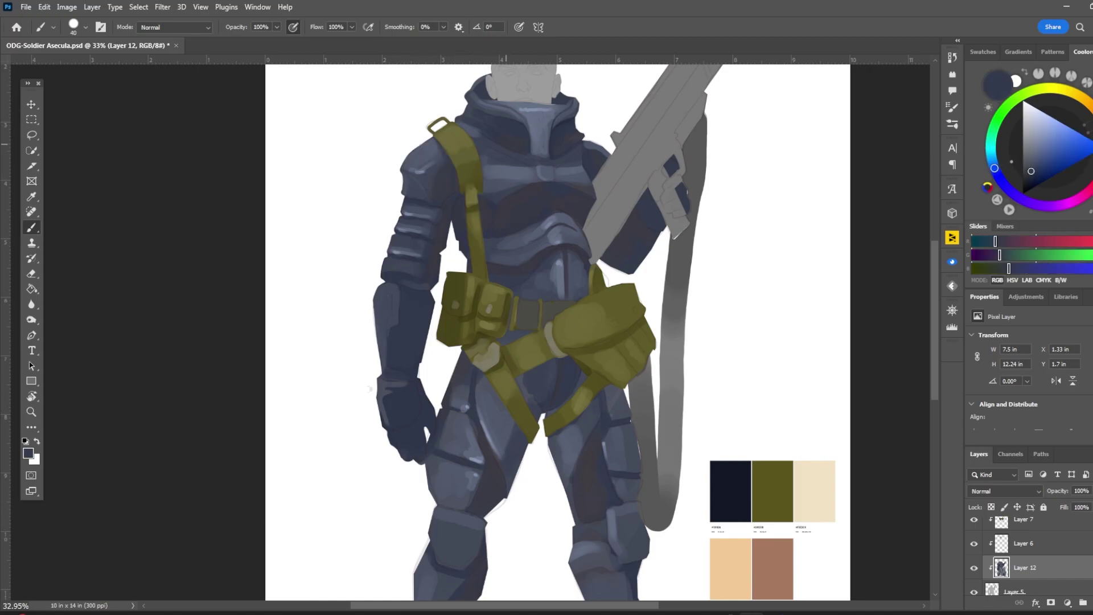
# Sample the shoulder's navy and refine the shading on the upper armour and rifle-side forearm
pyautogui.scroll(-1, 499, 342)
pyautogui.scroll(1, 362, 85)
pyautogui.press(']')
pyautogui.keyDown('alt'); pyautogui.click(438, 157); pyautogui.keyUp('alt')
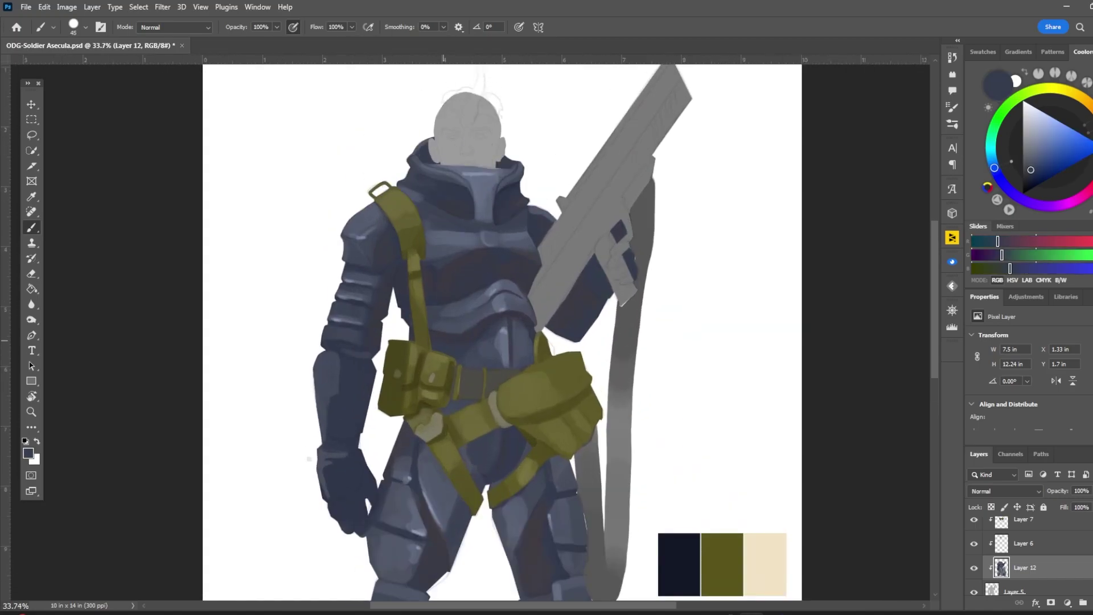
pyautogui.press('[')
pyautogui.press('[')
pyautogui.press('[')
# Create a new Layer 13 and paint the gloved hand around the rifle grip navy
pyautogui.scroll(-1, 398, 318)
pyautogui.hotkey('ctrl', 'shift', 'alt', 'n')
pyautogui.press(']')
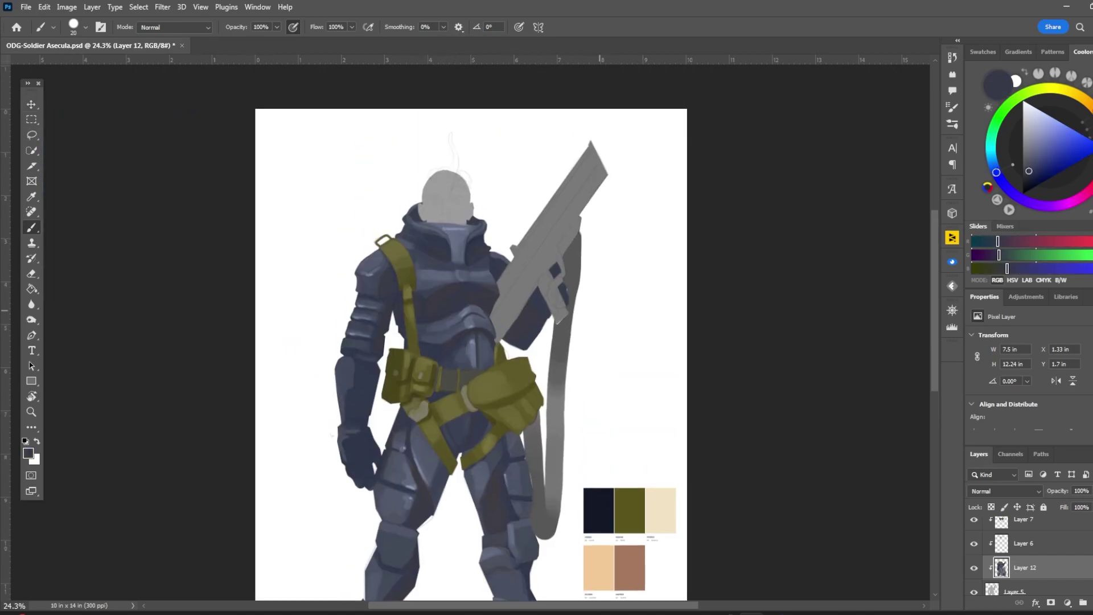
pyautogui.scroll(2, 558, 123)
pyautogui.moveTo(562, 246)
pyautogui.mouseDown()
pyautogui.moveTo(555, 289)
pyautogui.moveTo(566, 294)
pyautogui.mouseUp()
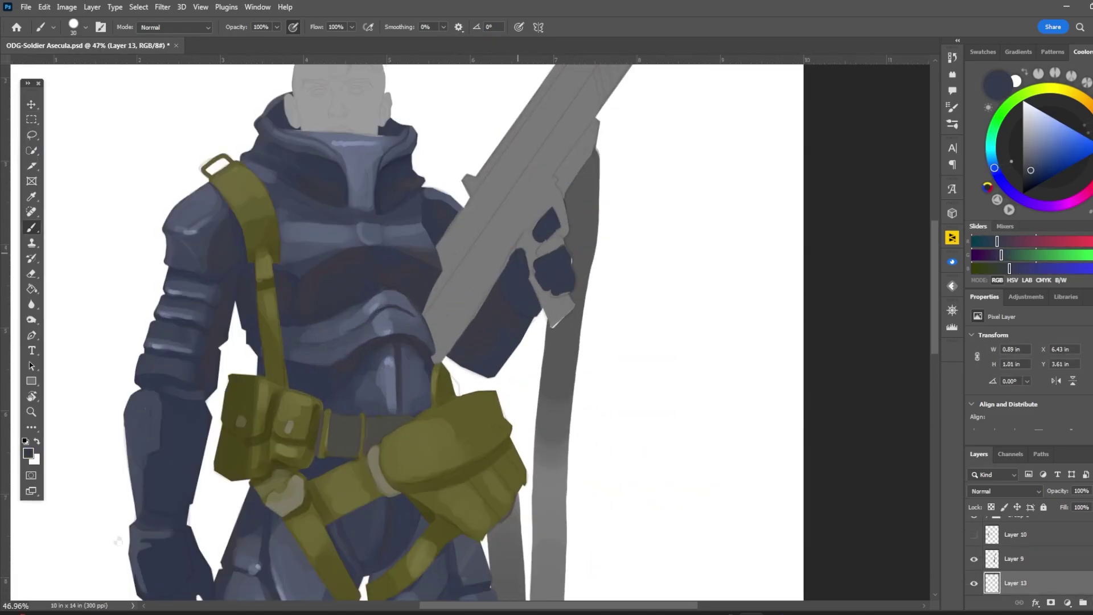
pyautogui.moveTo(530, 250); pyautogui.dragTo(510, 279)
# Select the rifle sling's layer and fill its painted pixels with the brown palette swatch
pyautogui.hotkey('ctrl', '0')
pyautogui.press('v')
pyautogui.click(547, 470)
pyautogui.press('i')
pyautogui.hotkey('shift', 'alt', 'BackSpace')
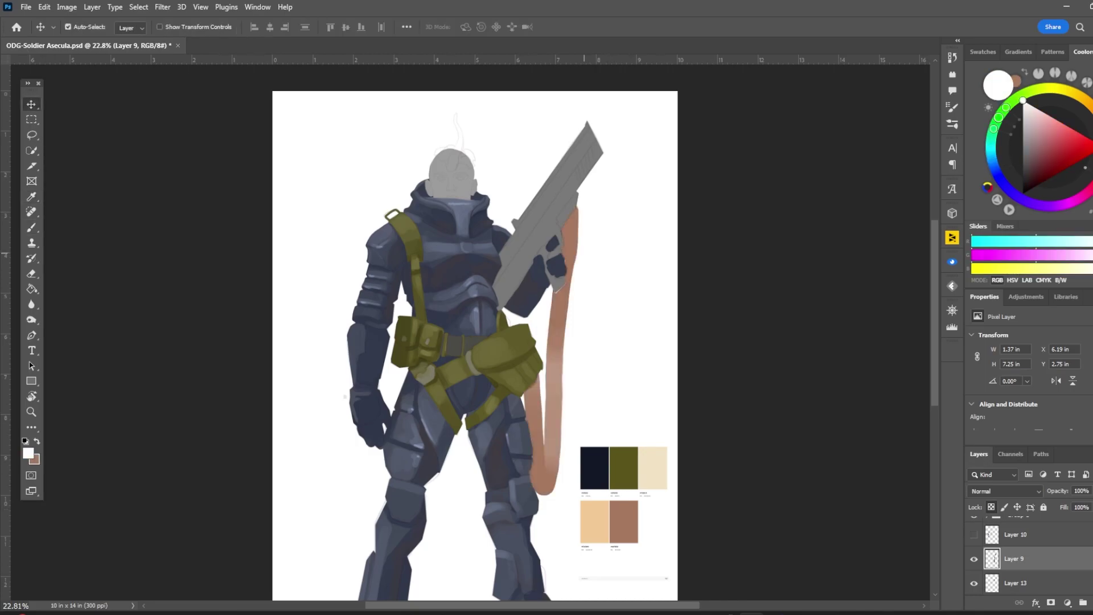
# Fill the rifle with slate blue and the head with the brown palette colour, preserving transparency
pyautogui.hotkey('alt', '[')
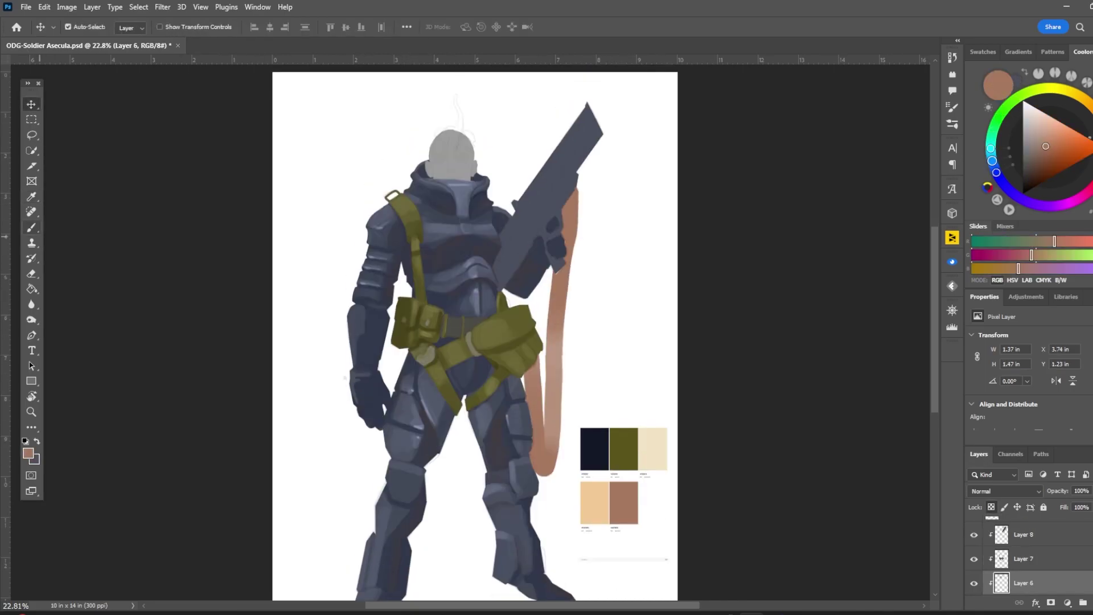
pyautogui.press('v')
pyautogui.scroll(3, 451, 456)
pyautogui.scroll(-2, 473, 330)
pyautogui.press('b')
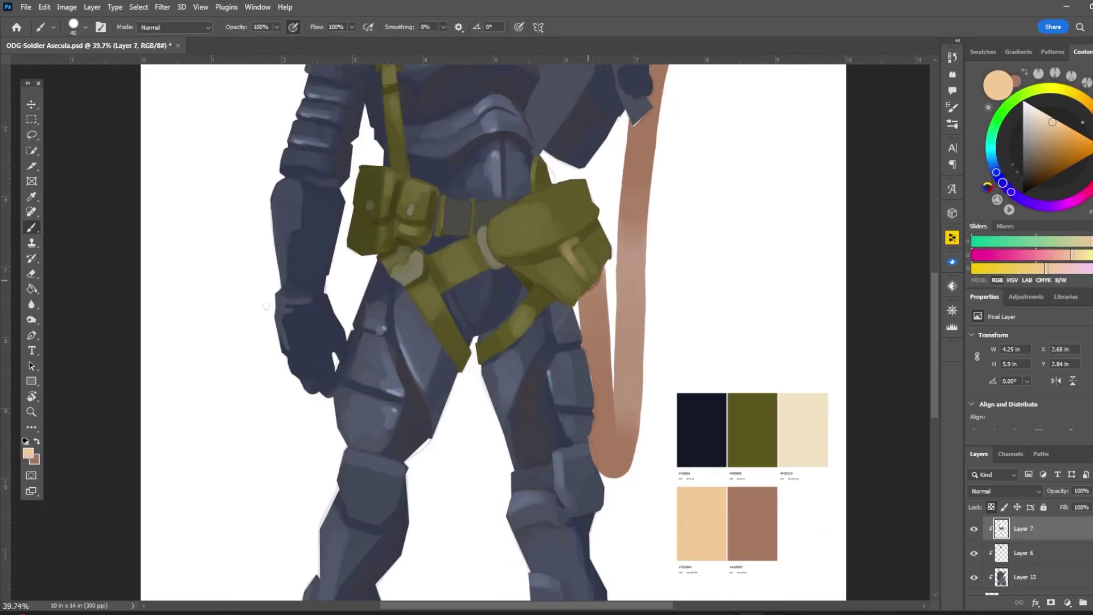
# Paint peach-tan accents on Layer 7 for the hip pouch's closure strap, pouch snaps, belt loops and strap sliders
pyautogui.moveTo(569, 242); pyautogui.dragTo(595, 279)
pyautogui.moveTo(369, 202); pyautogui.dragTo(444, 232)
pyautogui.press(']')
pyautogui.press(']')
pyautogui.press(']')
pyautogui.moveTo(429, 325); pyautogui.dragTo(446, 310)
pyautogui.moveTo(526, 312); pyautogui.dragTo(539, 298)
pyautogui.moveTo(470, 199); pyautogui.dragTo(459, 245)
# Refine the tan snaps and fittings on the pouches and lighten the hip pouch's flap with sampled colours on Layer 7
pyautogui.scroll(-1, 352, 436)
pyautogui.press('[')
pyautogui.press('[')
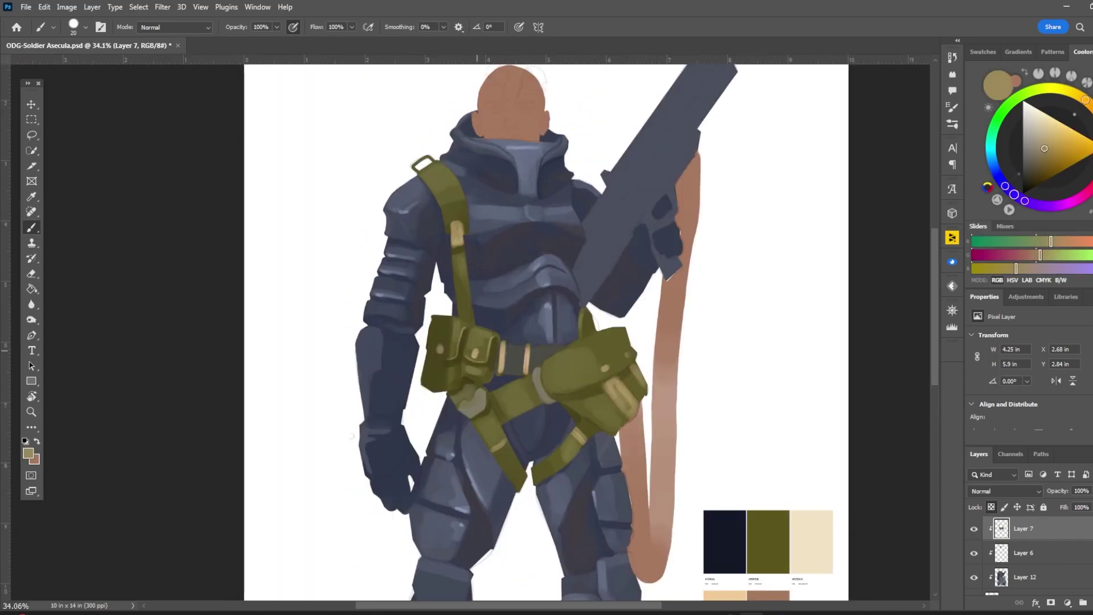
pyautogui.keyDown('alt'); pyautogui.click(446, 350); pyautogui.keyUp('alt')
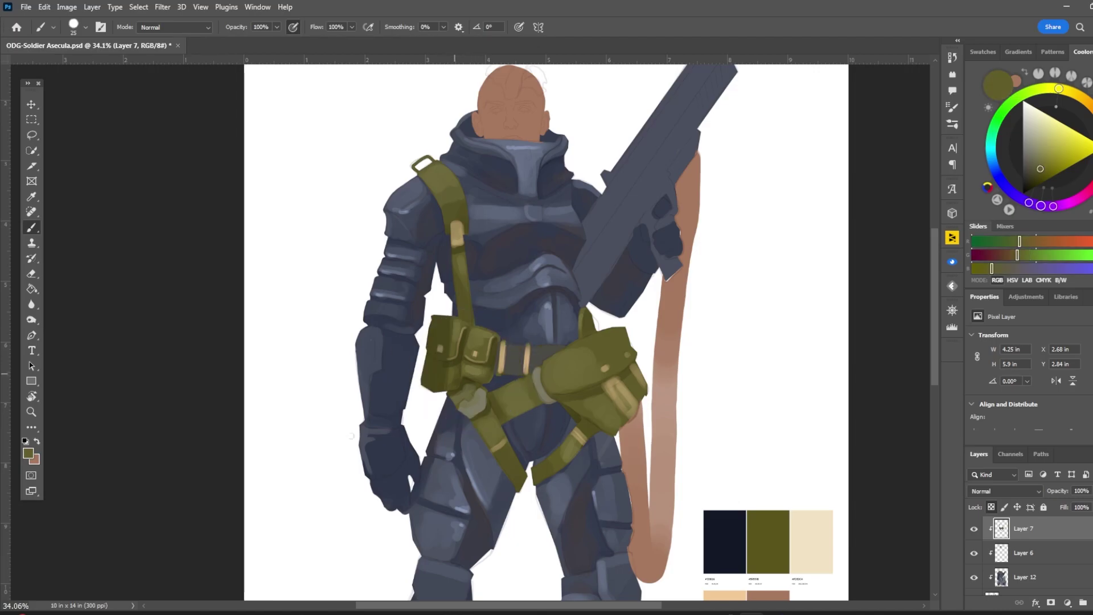
pyautogui.keyDown('alt'); pyautogui.click(478, 333); pyautogui.keyUp('alt')
pyautogui.press(']')
pyautogui.press(']')
pyautogui.keyDown('alt'); pyautogui.click(490, 335); pyautogui.keyUp('alt')
pyautogui.keyDown('alt'); pyautogui.click(489, 334); pyautogui.keyUp('alt')
pyautogui.keyDown('alt'); pyautogui.click(512, 392); pyautogui.keyUp('alt')
pyautogui.moveTo(569, 341)
pyautogui.mouseDown()
pyautogui.moveTo(620, 353)
pyautogui.moveTo(546, 365)
pyautogui.mouseUp()
# Model the pouches and harness straps with sampled olive tones, using a broad brush for planes and a smaller one for edges
pyautogui.keyDown('alt'); pyautogui.click(512, 393); pyautogui.keyUp('alt')
pyautogui.press(']')
pyautogui.press(']')
pyautogui.press(']')
pyautogui.press(']')
pyautogui.press(']')
pyautogui.scroll(-2, 455, 342)
pyautogui.scroll(3, 248, 473)
pyautogui.keyDown('alt'); pyautogui.click(413, 393); pyautogui.keyUp('alt')
pyautogui.keyDown('alt'); pyautogui.click(461, 388); pyautogui.keyUp('alt')
pyautogui.press('[')
pyautogui.press('[')
pyautogui.press('[')
pyautogui.press('[')
pyautogui.press('[')
pyautogui.keyDown('alt'); pyautogui.click(516, 392); pyautogui.keyUp('alt')
pyautogui.press(']')
# Switch to Layer 12 and darken the abdomen plate's centre seam with sampled dark navy
pyautogui.keyDown('alt'); pyautogui.click(505, 333); pyautogui.keyUp('alt')
pyautogui.scroll(-2, 504, 334)
pyautogui.scroll(3, 446, 308)
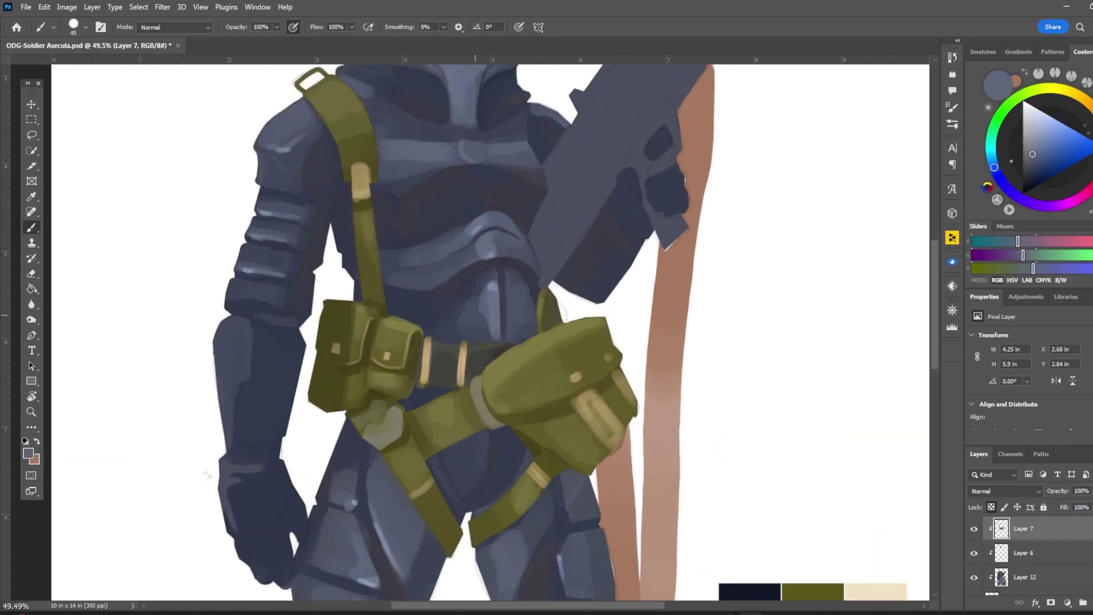
pyautogui.hotkey('alt', '[')
pyautogui.hotkey('alt', '[')
pyautogui.keyDown('alt'); pyautogui.click(502, 300); pyautogui.keyUp('alt')
pyautogui.press('[')
pyautogui.press('[')
pyautogui.press('[')
pyautogui.press('[')
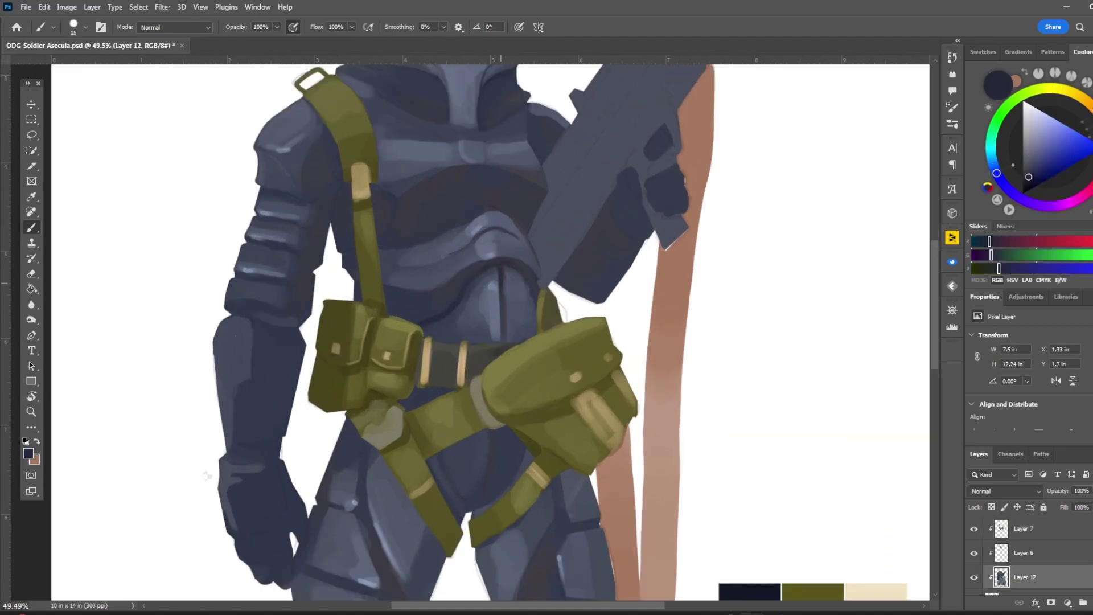
# Paint lighter slate-blue strokes on the abdomen plate just above the belt
pyautogui.keyDown('alt'); pyautogui.click(439, 329); pyautogui.keyUp('alt')
pyautogui.press(']')
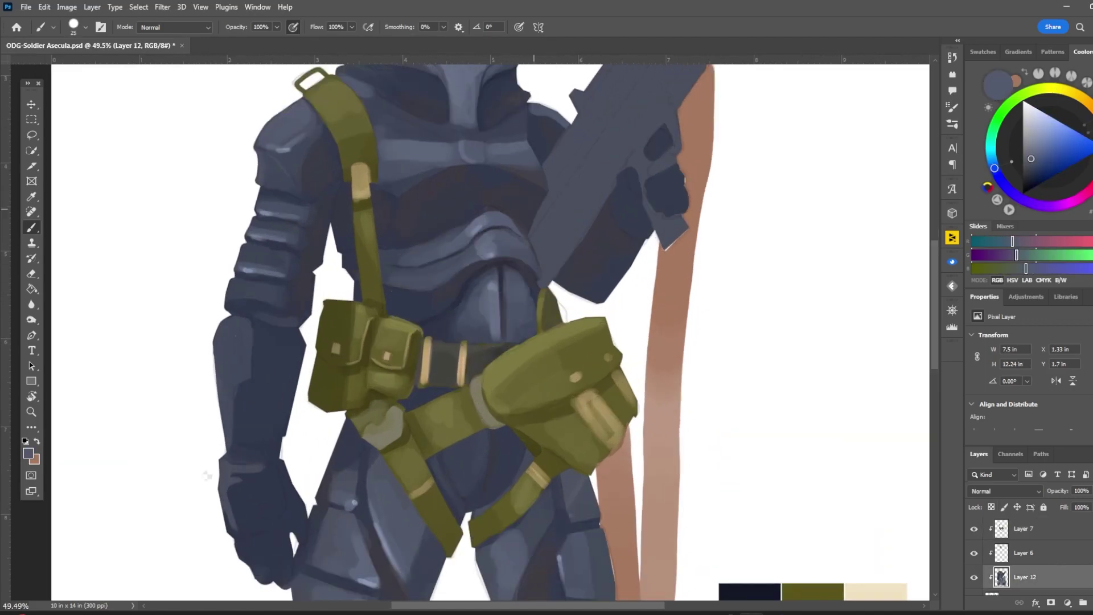
pyautogui.keyDown('alt'); pyautogui.click(430, 290); pyautogui.keyUp('alt')
pyautogui.keyDown('alt'); pyautogui.click(527, 262); pyautogui.keyUp('alt')
pyautogui.press(']')
pyautogui.press(']')
pyautogui.press(']')
pyautogui.press(']')
pyautogui.scroll(-3, 500, 298)
pyautogui.scroll(2, 359, 267)
pyautogui.press(']')
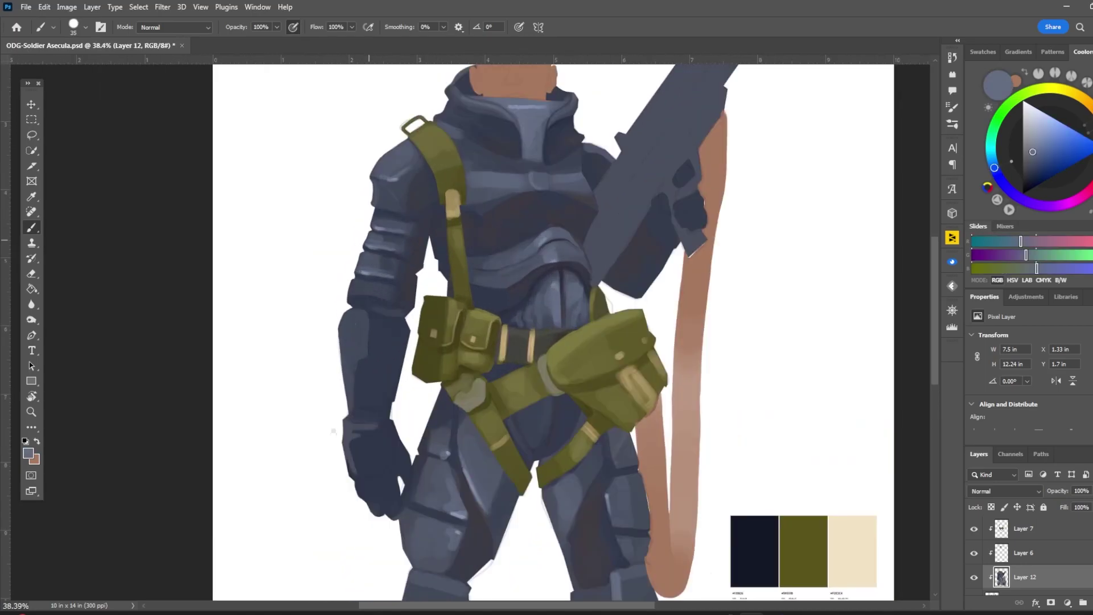
# Refine the planes of the armour collar and upper chest with sampled navy-blue tones on Layer 12
pyautogui.scroll(2, 334, 431)
pyautogui.press(']')
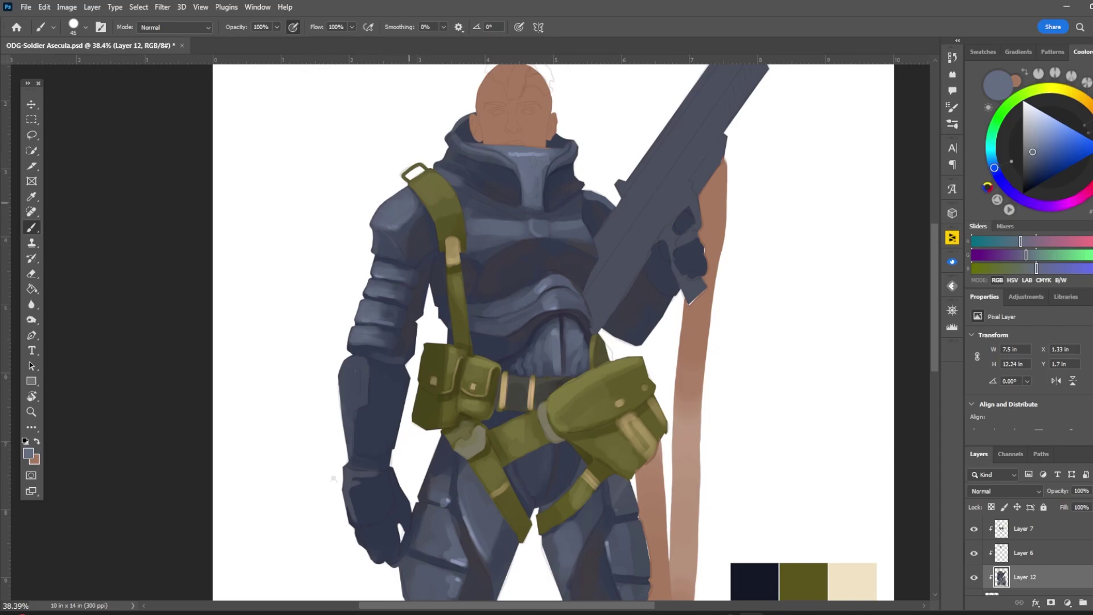
pyautogui.scroll(-1, 342, 433)
pyautogui.scroll(1, 376, 371)
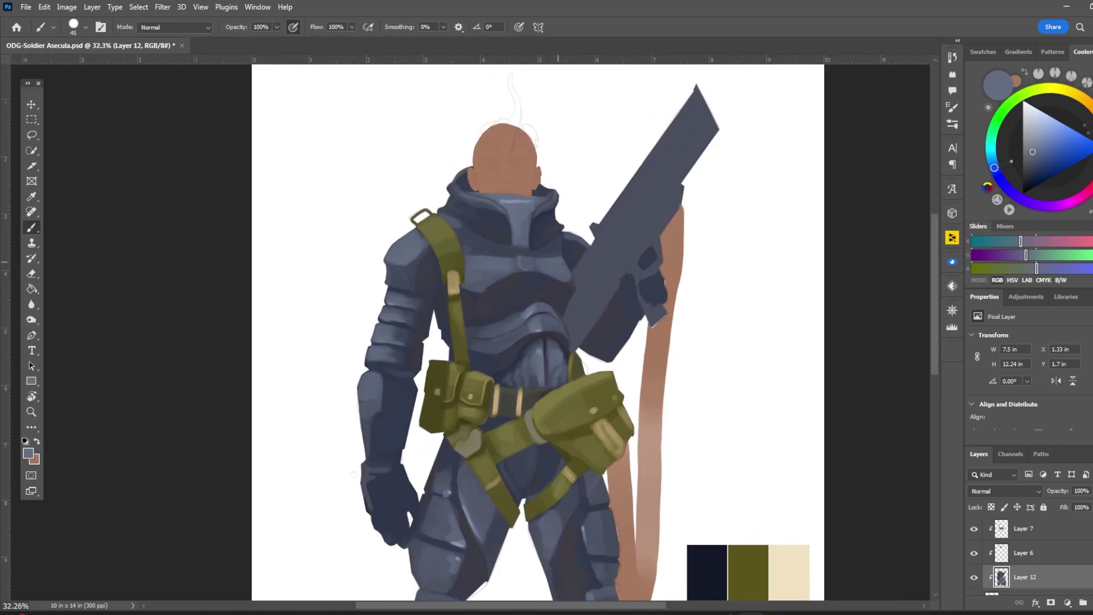
pyautogui.keyDown('alt'); pyautogui.click(571, 281); pyautogui.keyUp('alt')
pyautogui.scroll(1, 445, 420)
pyautogui.press('[')
pyautogui.keyDown('alt'); pyautogui.click(484, 165); pyautogui.keyUp('alt')
pyautogui.moveTo(461, 171); pyautogui.dragTo(512, 182)
pyautogui.moveTo(467, 148)
pyautogui.mouseDown()
pyautogui.moveTo(513, 171)
pyautogui.moveTo(603, 165)
pyautogui.mouseUp()
# Shade the shoulder and abdominal armour plates with sampled dark navy using a larger brush
pyautogui.press(']')
pyautogui.scroll(-1, 512, 342)
pyautogui.keyDown('alt'); pyautogui.click(449, 194); pyautogui.keyUp('alt')
pyautogui.moveTo(441, 187); pyautogui.dragTo(455, 205)
pyautogui.moveTo(484, 279); pyautogui.dragTo(438, 310)
pyautogui.press(']')
# On Layer 10, paint light pink-violet highlights over the purple growth on the forearm and hand and along the arm tendrils
pyautogui.scroll(-3, 448, 458)
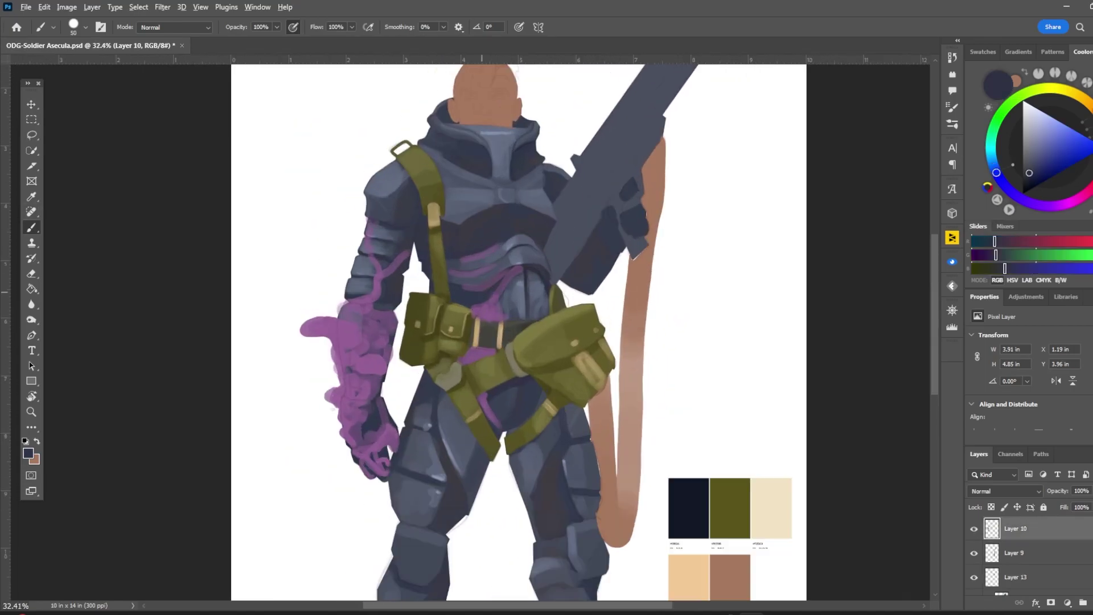
pyautogui.moveTo(352, 322)
pyautogui.mouseDown()
pyautogui.moveTo(305, 327)
pyautogui.moveTo(341, 341)
pyautogui.mouseUp()
pyautogui.press('[')
pyautogui.press('[')
pyautogui.press('[')
pyautogui.moveTo(384, 266)
pyautogui.mouseDown()
pyautogui.moveTo(360, 303)
pyautogui.moveTo(339, 306)
pyautogui.moveTo(372, 249)
pyautogui.moveTo(368, 225)
pyautogui.moveTo(361, 340)
pyautogui.mouseUp()
pyautogui.moveTo(339, 389)
pyautogui.mouseDown()
pyautogui.moveTo(329, 392)
pyautogui.moveTo(341, 436)
pyautogui.mouseUp()
pyautogui.moveTo(386, 405); pyautogui.dragTo(367, 454)
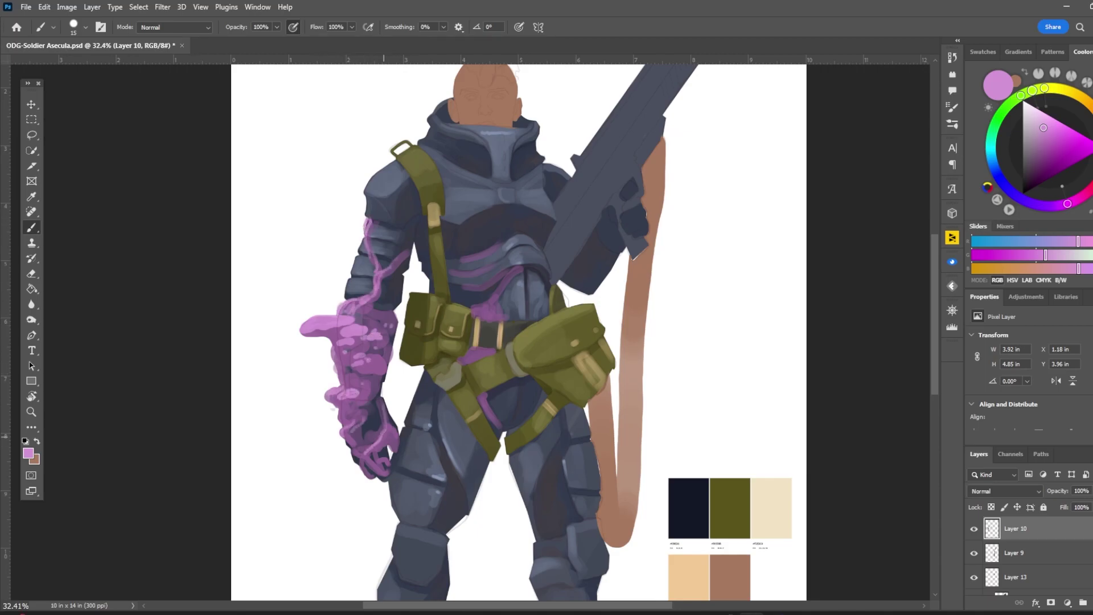
# Paint dark purple shadows beneath and between the shelf-like growths on the forearm
pyautogui.keyDown('alt'); pyautogui.click(335, 330); pyautogui.keyUp('alt')
pyautogui.press(']')
pyautogui.moveTo(336, 344)
pyautogui.mouseDown()
pyautogui.moveTo(355, 345)
pyautogui.moveTo(304, 331)
pyautogui.mouseUp()
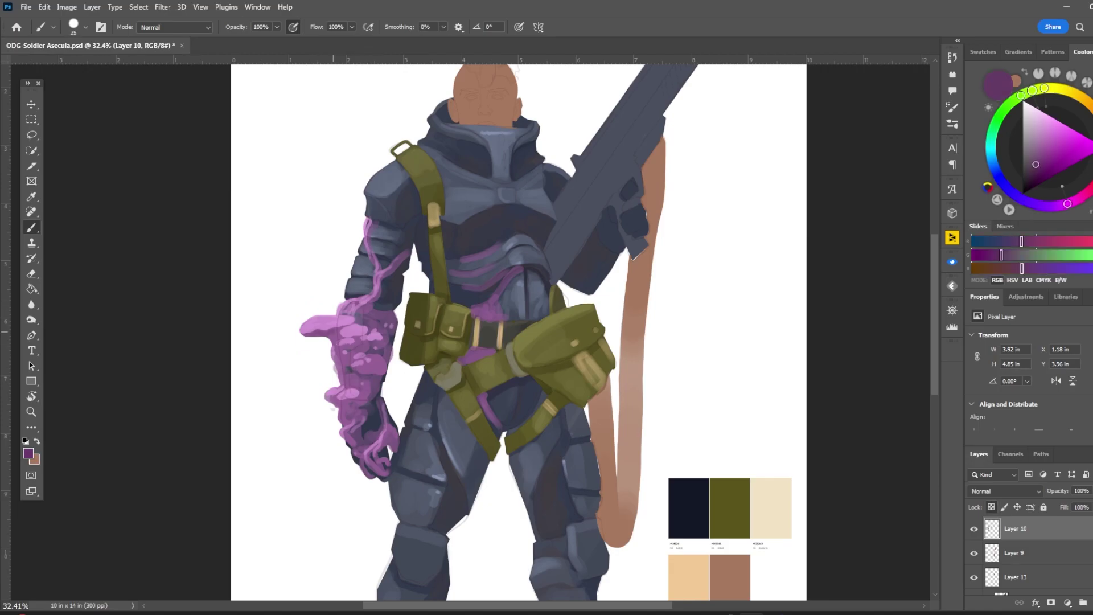
pyautogui.moveTo(393, 345)
pyautogui.mouseDown()
pyautogui.moveTo(391, 375)
pyautogui.moveTo(389, 360)
pyautogui.moveTo(344, 415)
pyautogui.mouseUp()
pyautogui.keyDown('alt'); pyautogui.click(390, 350); pyautogui.keyUp('alt')
pyautogui.keyDown('alt'); pyautogui.click(381, 370); pyautogui.keyUp('alt')
pyautogui.scroll(-1, 470, 332)
pyautogui.keyDown('alt'); pyautogui.click(367, 378); pyautogui.keyUp('alt')
pyautogui.press(']')
pyautogui.keyDown('alt'); pyautogui.click(356, 393); pyautogui.keyUp('alt')
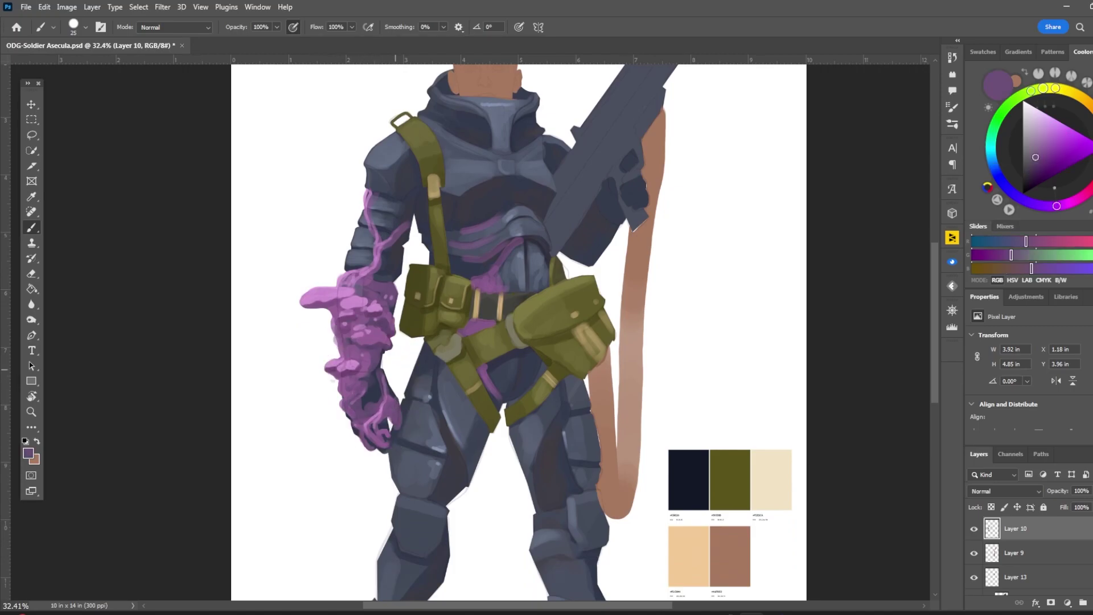
# Add pale pink highlights to the upper faces of the forearm's shelf-like growths with a smaller brush
pyautogui.keyDown('alt'); pyautogui.click(320, 293); pyautogui.keyUp('alt')
pyautogui.keyDown('alt'); pyautogui.click(320, 288); pyautogui.keyUp('alt')
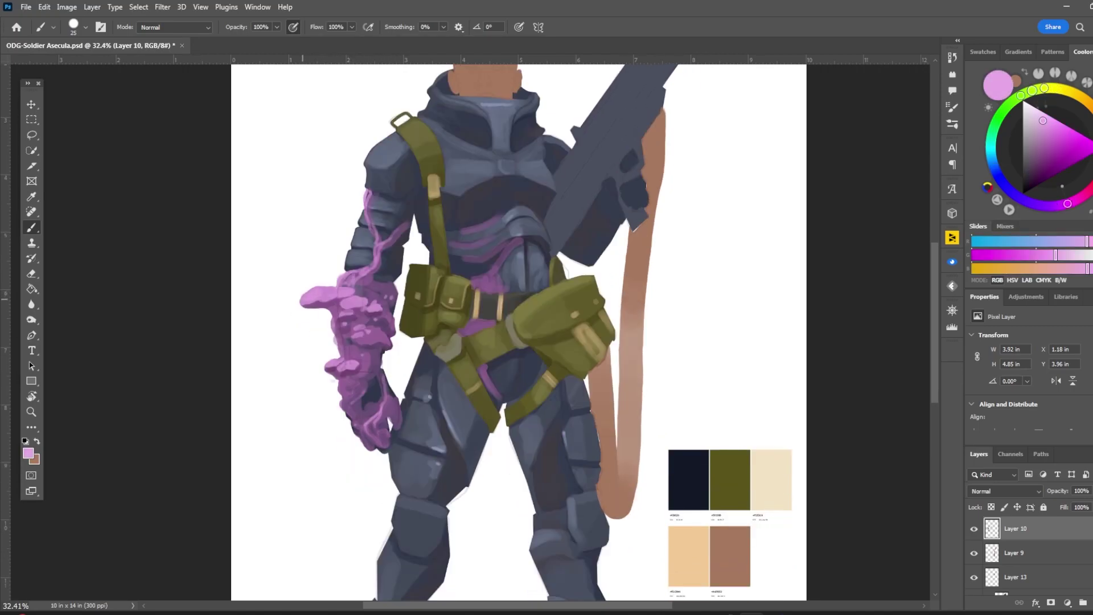
pyautogui.press('[')
pyautogui.moveTo(361, 303); pyautogui.dragTo(342, 308)
pyautogui.moveTo(352, 313); pyautogui.dragTo(338, 317)
pyautogui.scroll(-3, 361, 317)
pyautogui.scroll(3, 360, 318)
pyautogui.press('[')
# Shade the forearm growth with sampled purple and add thin pink highlights along the upper-arm tendrils
pyautogui.keyDown('alt'); pyautogui.click(315, 366); pyautogui.keyUp('alt')
pyautogui.press(']')
pyautogui.press(']')
pyautogui.press(']')
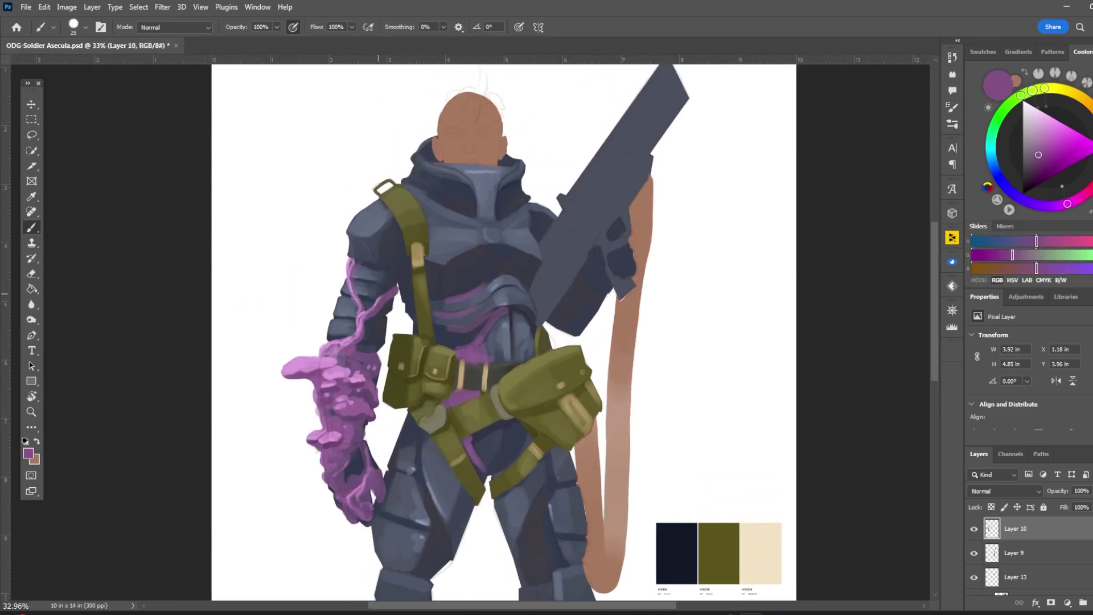
pyautogui.keyDown('alt'); pyautogui.click(353, 272); pyautogui.keyUp('alt')
pyautogui.press('[')
pyautogui.scroll(-1, 464, 233)
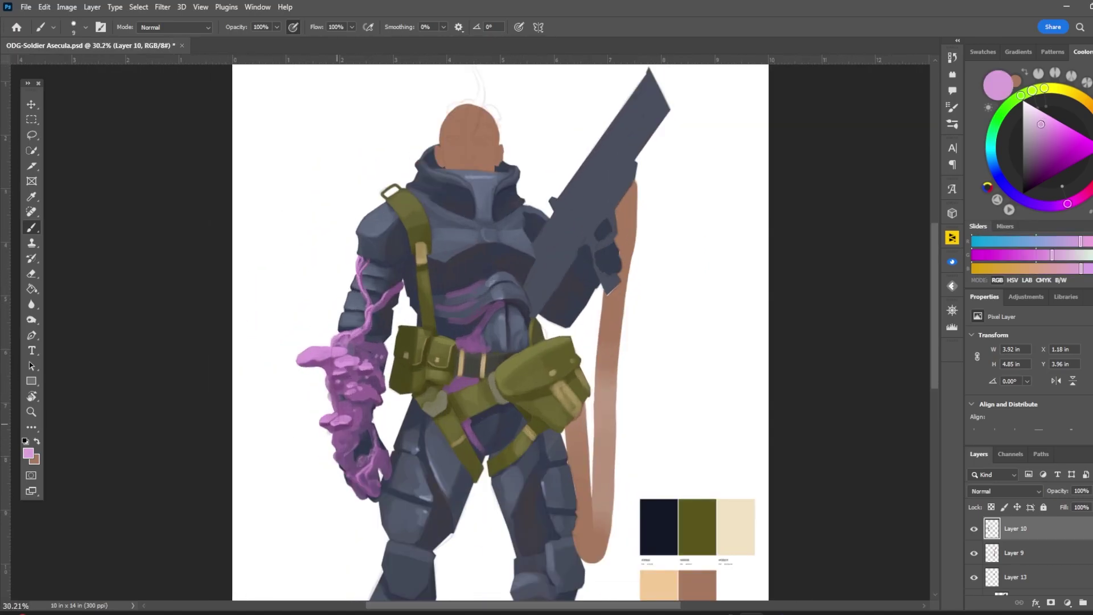
# Cover the remaining navy gaps on the infected forearm and hand with dark purple, using a larger brush
pyautogui.keyDown('alt'); pyautogui.click(340, 427); pyautogui.keyUp('alt')
pyautogui.press(']')
pyautogui.press(']')
pyautogui.press(']')
pyautogui.press(']')
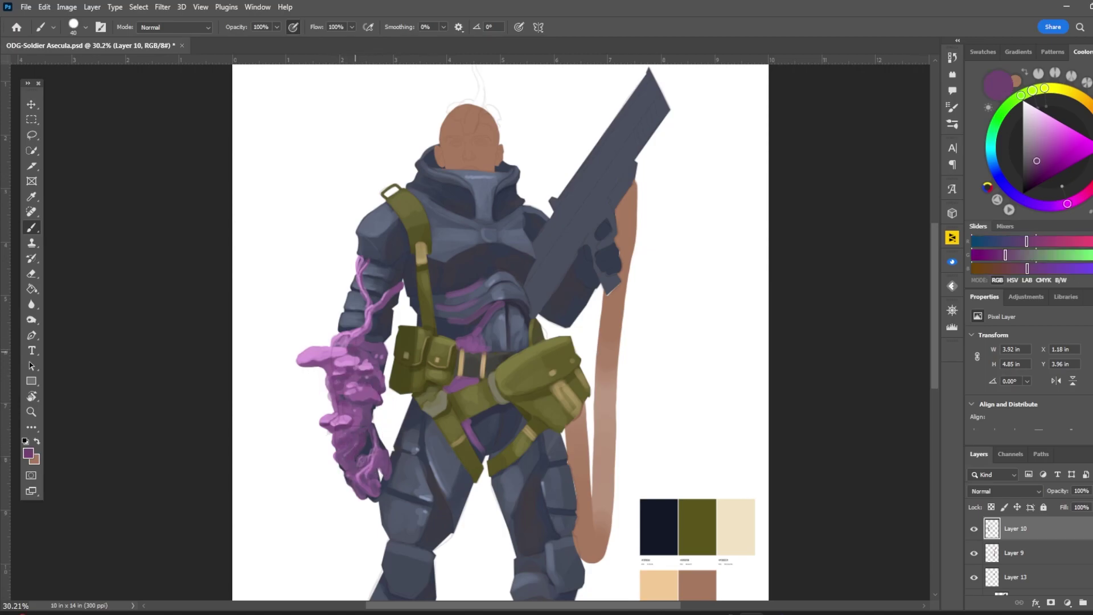
pyautogui.scroll(-3, 347, 342)
pyautogui.moveTo(378, 322); pyautogui.dragTo(364, 348)
pyautogui.moveTo(359, 395)
pyautogui.mouseDown()
pyautogui.moveTo(344, 370)
pyautogui.moveTo(393, 378)
pyautogui.mouseUp()
# Highlight the forearm and hand growths with sampled light pink
pyautogui.scroll(-3, 364, 342)
pyautogui.scroll(3, 364, 342)
pyautogui.keyDown('alt'); pyautogui.click(353, 319); pyautogui.keyUp('alt')
pyautogui.moveTo(364, 345); pyautogui.dragTo(384, 335)
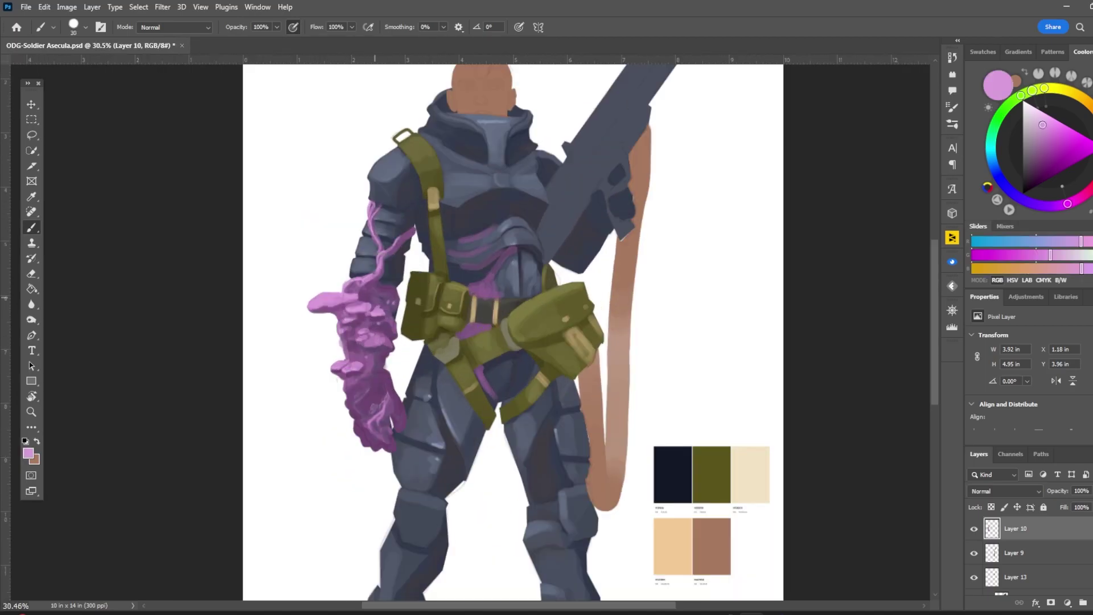
# Paint pink tendrils and nodules on the waist growths above and below the belt
pyautogui.scroll(2, 560, 250)
pyautogui.moveTo(482, 288); pyautogui.dragTo(497, 270)
pyautogui.press('[')
pyautogui.press('[')
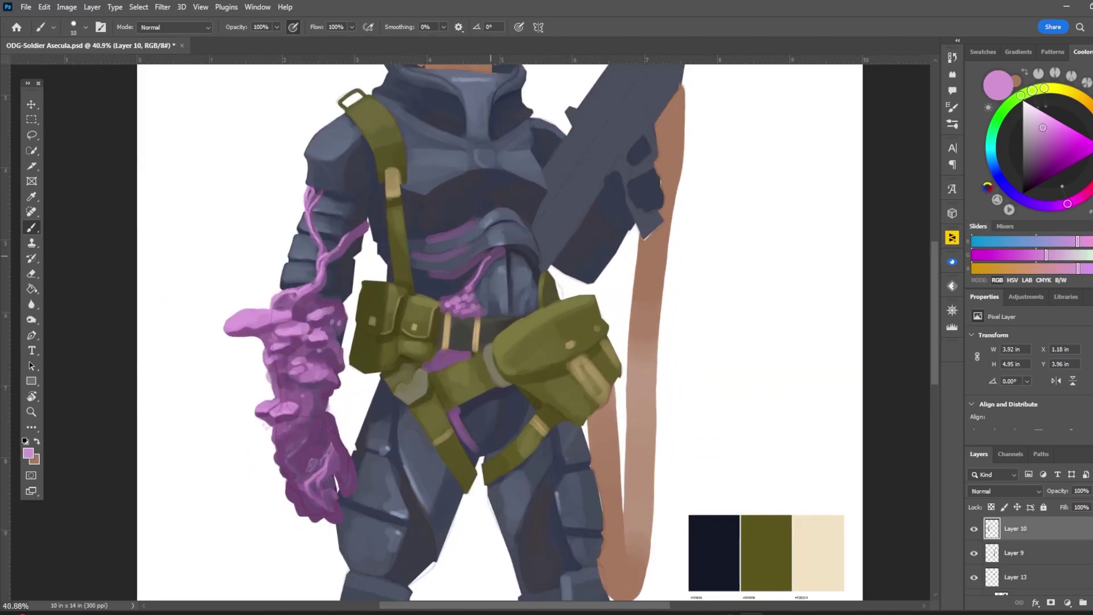
pyautogui.press(']')
pyautogui.moveTo(443, 358); pyautogui.dragTo(464, 357)
pyautogui.scroll(-3, 459, 227)
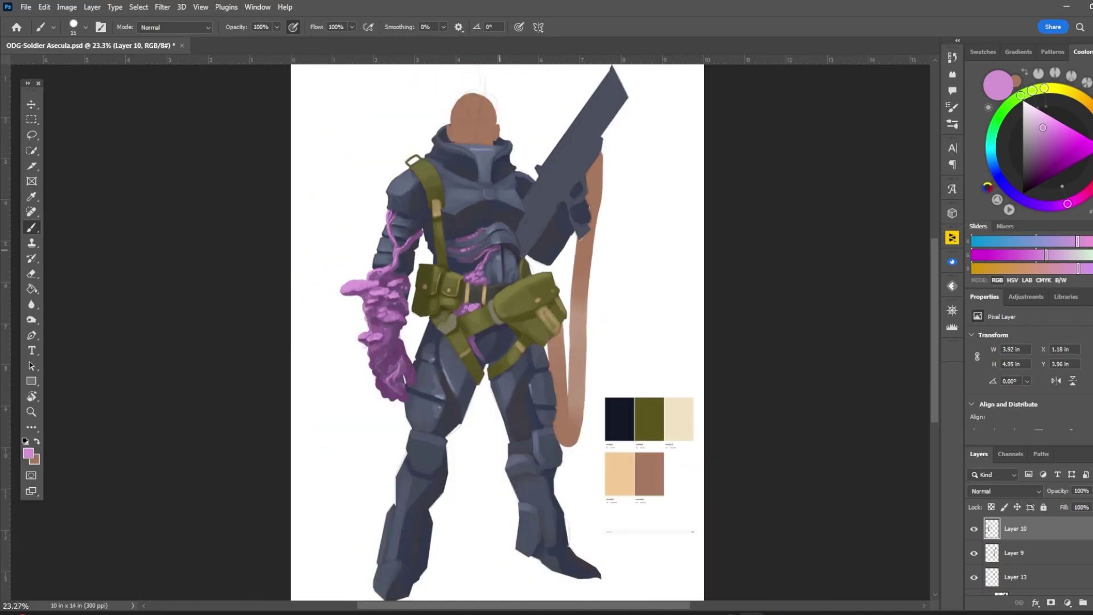
# Blend sampled mid purple over the lower forearm and hand growth with a larger brush
pyautogui.scroll(2, 459, 227)
pyautogui.press(']')
pyautogui.press(']')
pyautogui.press(']')
pyautogui.press(']')
pyautogui.keyDown('alt'); pyautogui.click(384, 320); pyautogui.keyUp('alt')
pyautogui.moveTo(381, 414)
pyautogui.mouseDown()
pyautogui.moveTo(370, 387)
pyautogui.moveTo(384, 399)
pyautogui.moveTo(378, 347)
pyautogui.moveTo(406, 323)
pyautogui.mouseUp()
pyautogui.scroll(2, 506, 263)
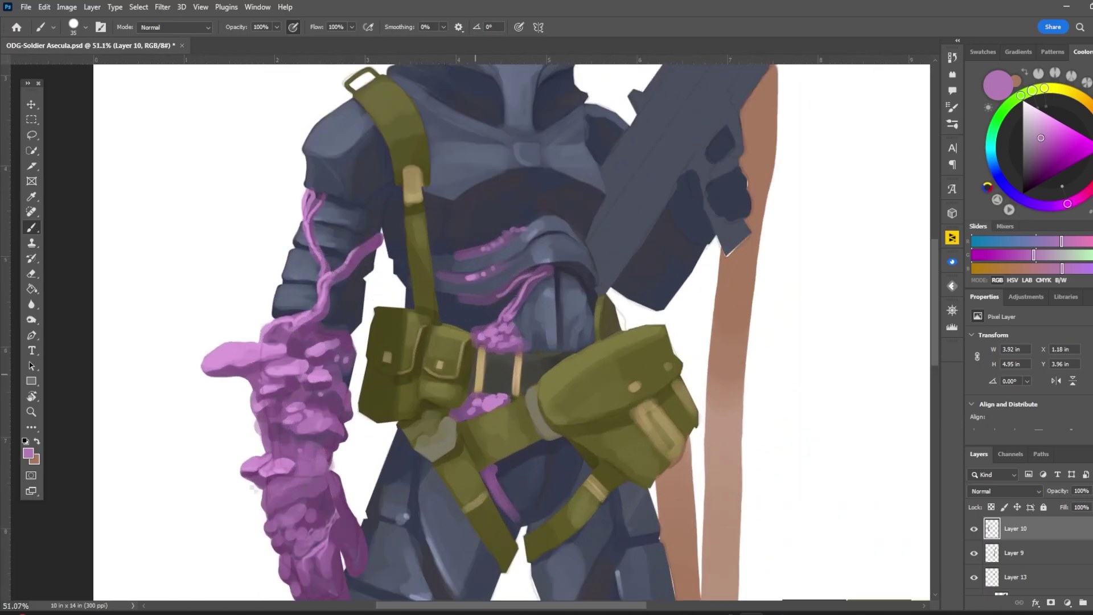
# Refine the purple growths around the abdomen slits and belt with sampled darker purples and a small brush
pyautogui.press('[')
pyautogui.press('[')
pyautogui.keyDown('alt'); pyautogui.click(505, 263); pyautogui.keyUp('alt')
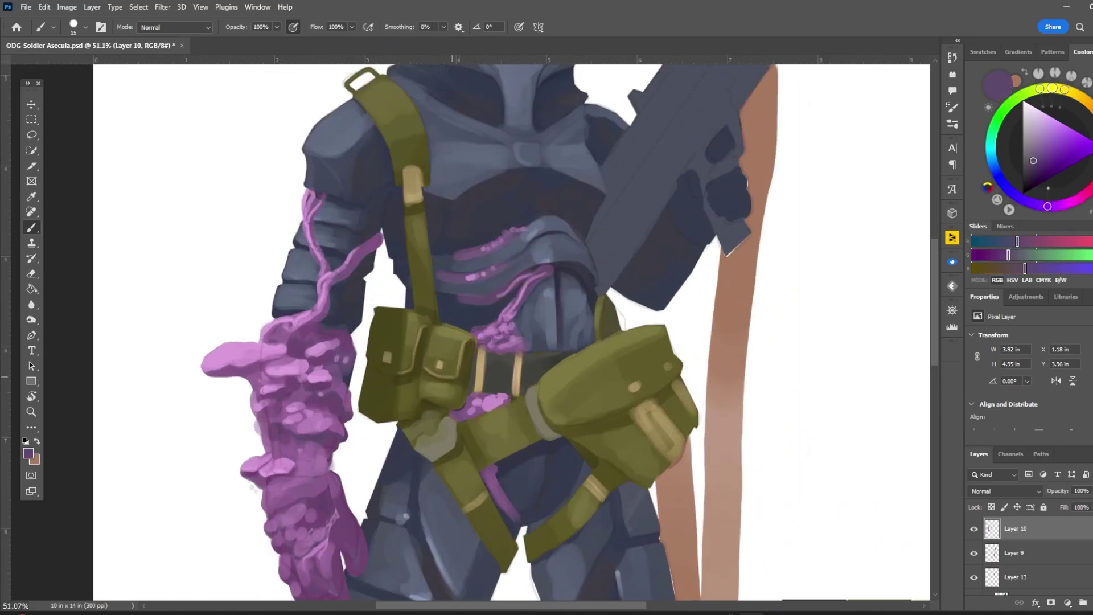
pyautogui.press('[')
pyautogui.keyDown('alt'); pyautogui.click(465, 403); pyautogui.keyUp('alt')
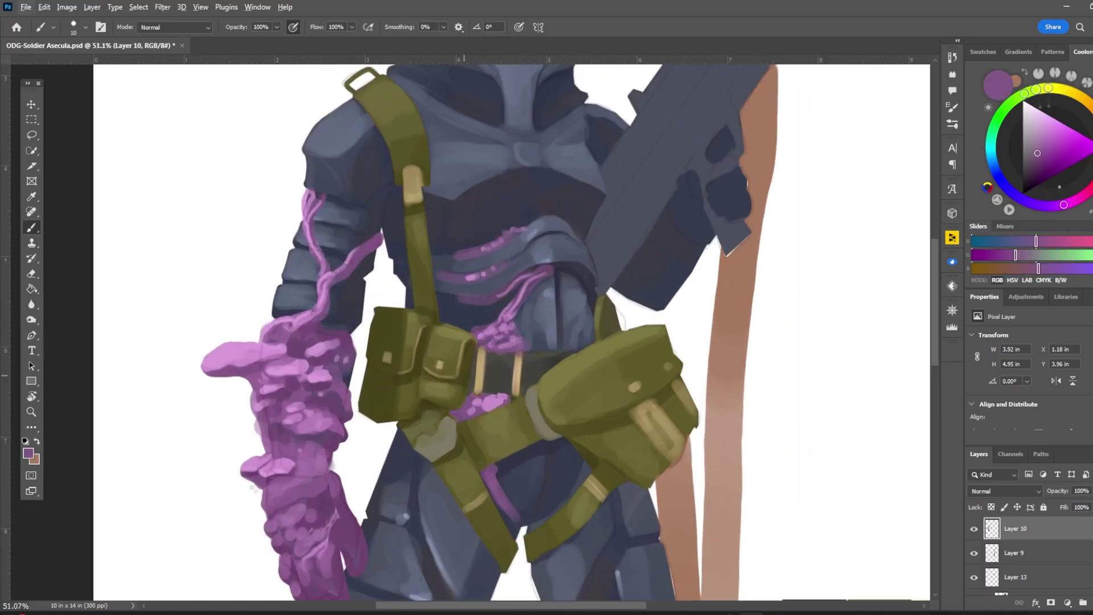
pyautogui.hotkey('ctrl', '0')
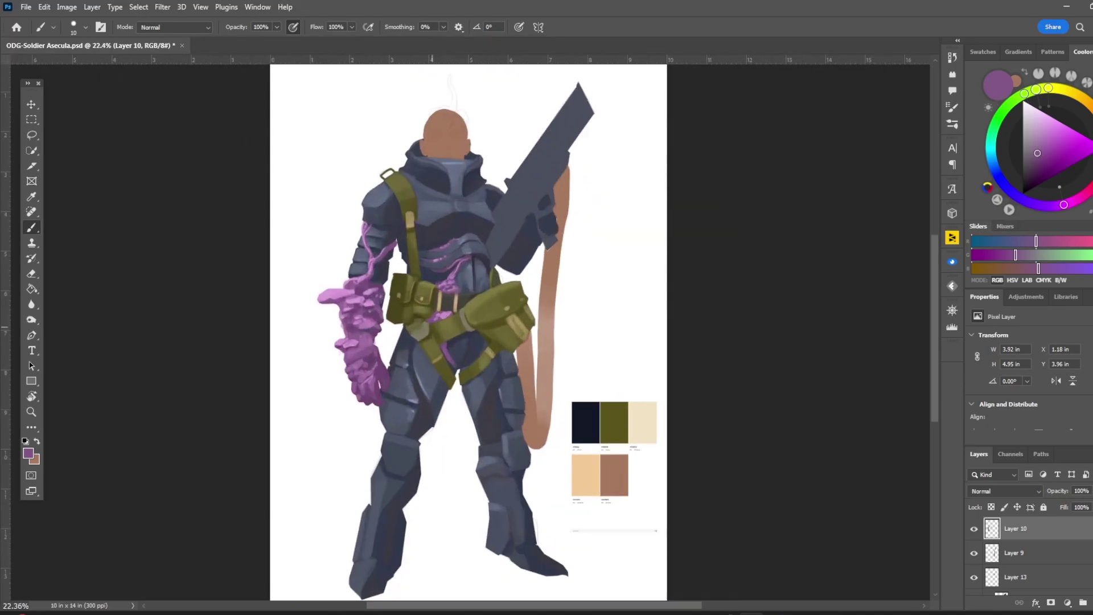
# Return to the brush on Layer 12 and paint lighter blue highlights on the chest armour beside the shoulder strap
pyautogui.scroll(2, 469, 341)
pyautogui.press('v')
pyautogui.scroll(2, 432, 250)
pyautogui.press('b')
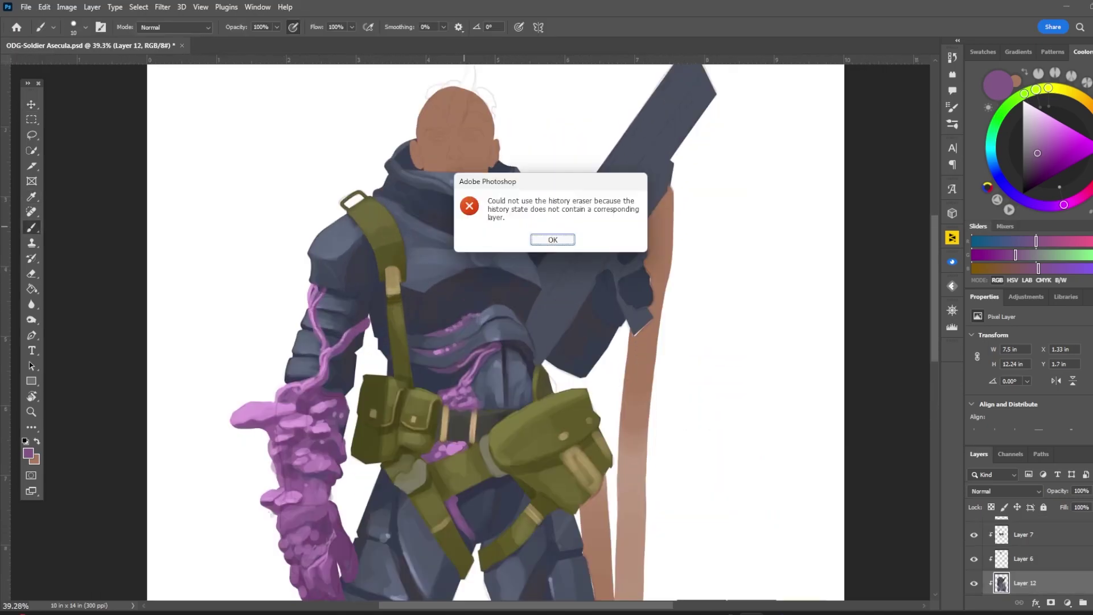
pyautogui.press('Return')
pyautogui.keyDown('alt'); pyautogui.click(432, 250); pyautogui.keyUp('alt')
pyautogui.press(']')
pyautogui.moveTo(395, 208); pyautogui.dragTo(428, 273)
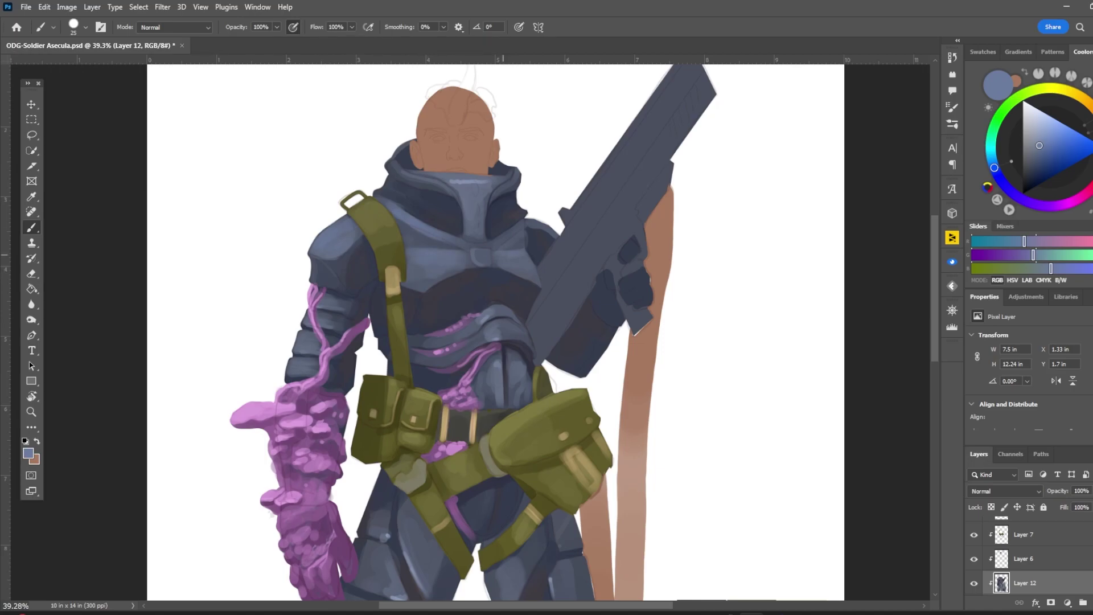
# Deepen and soften the navy shading on the chest armour with a progressively larger brush
pyautogui.scroll(-2, 564, 108)
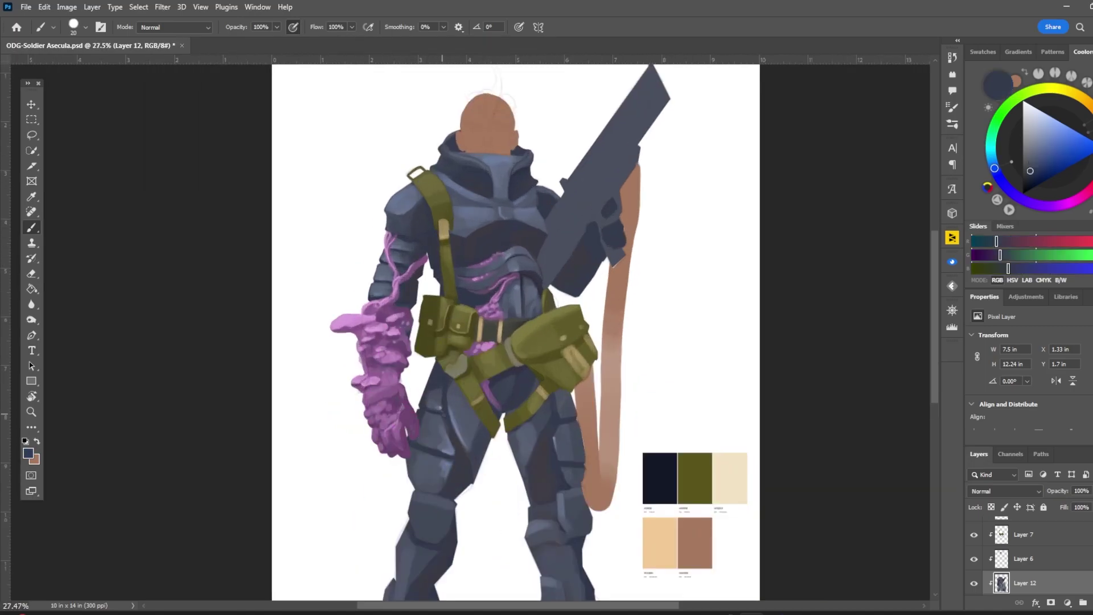
pyautogui.scroll(1, 515, 330)
pyautogui.press(']')
pyautogui.press(']')
pyautogui.scroll(-2, 515, 331)
pyautogui.scroll(2, 431, 263)
pyautogui.press(']')
pyautogui.press(']')
pyautogui.press(']')
pyautogui.press(']')
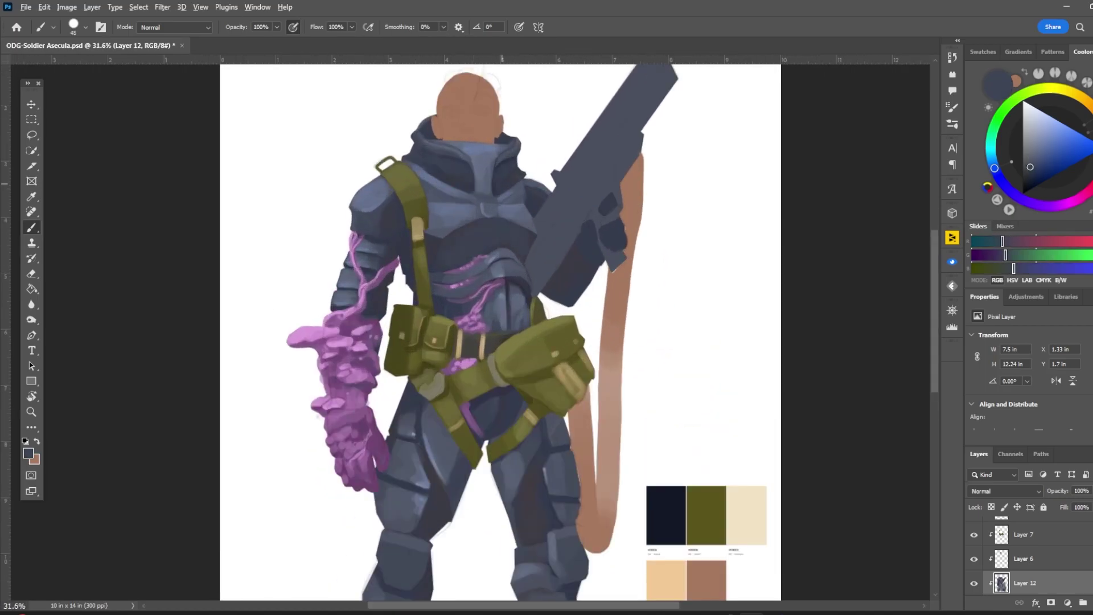
# Touch up the thigh armour highlights with a sampled lighter blue and a smaller brush
pyautogui.scroll(-1, 501, 330)
pyautogui.scroll(-2, 426, 425)
pyautogui.press('[')
pyautogui.keyDown('alt'); pyautogui.click(364, 416); pyautogui.keyUp('alt')
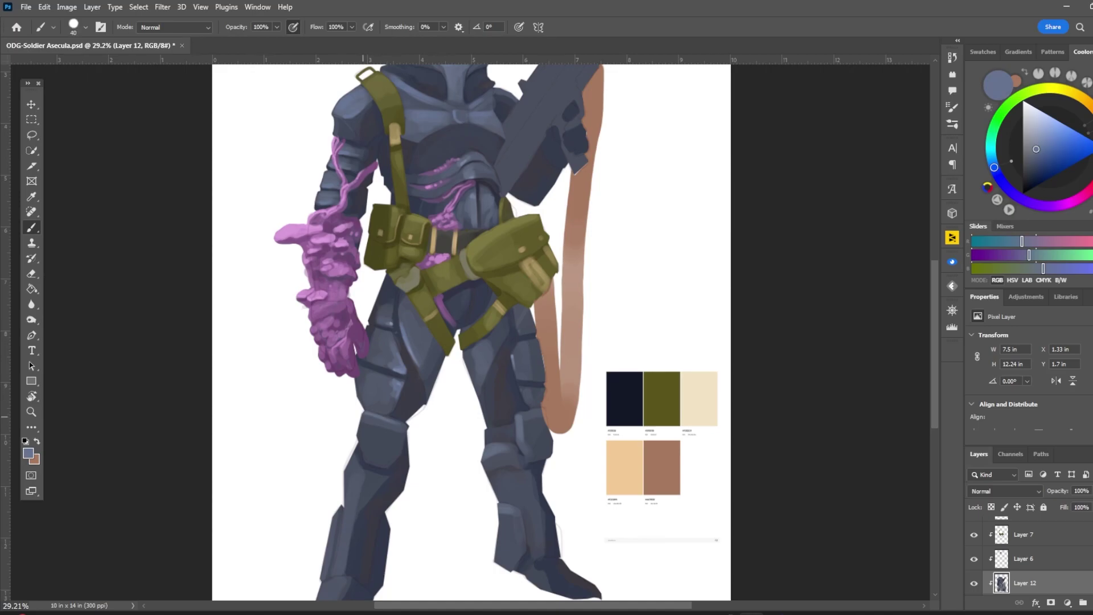
pyautogui.scroll(2, 501, 331)
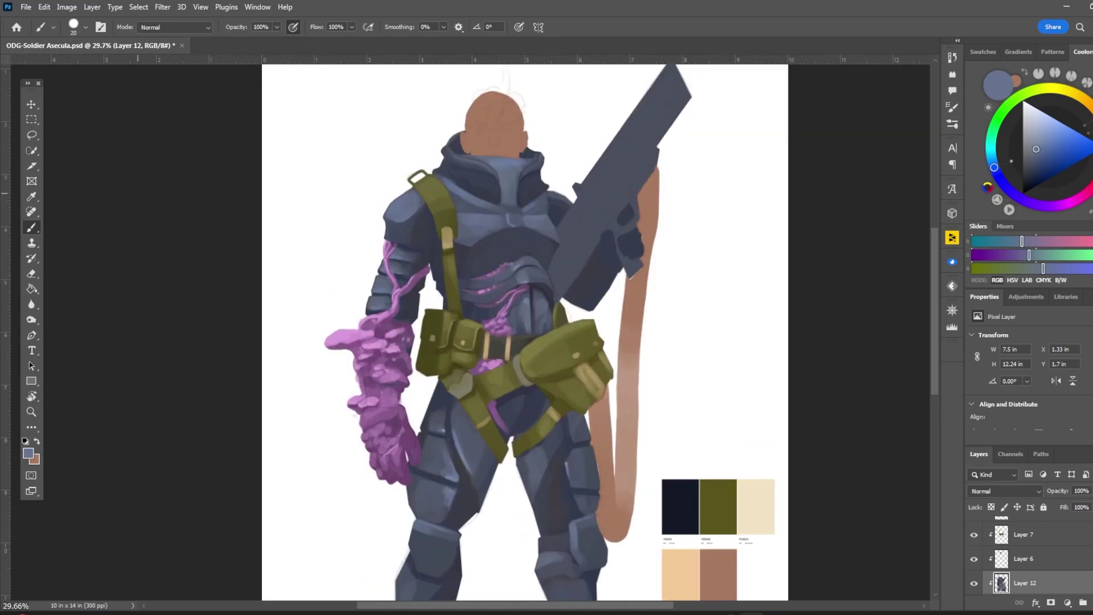
# Put Layer 3 into its own group, hide that group and make Layer 10 active
pyautogui.keyDown('ctrl'); pyautogui.click(345, 392); pyautogui.keyUp('ctrl')
pyautogui.press('[')
pyautogui.keyDown('alt'); pyautogui.click(348, 393); pyautogui.keyUp('alt')
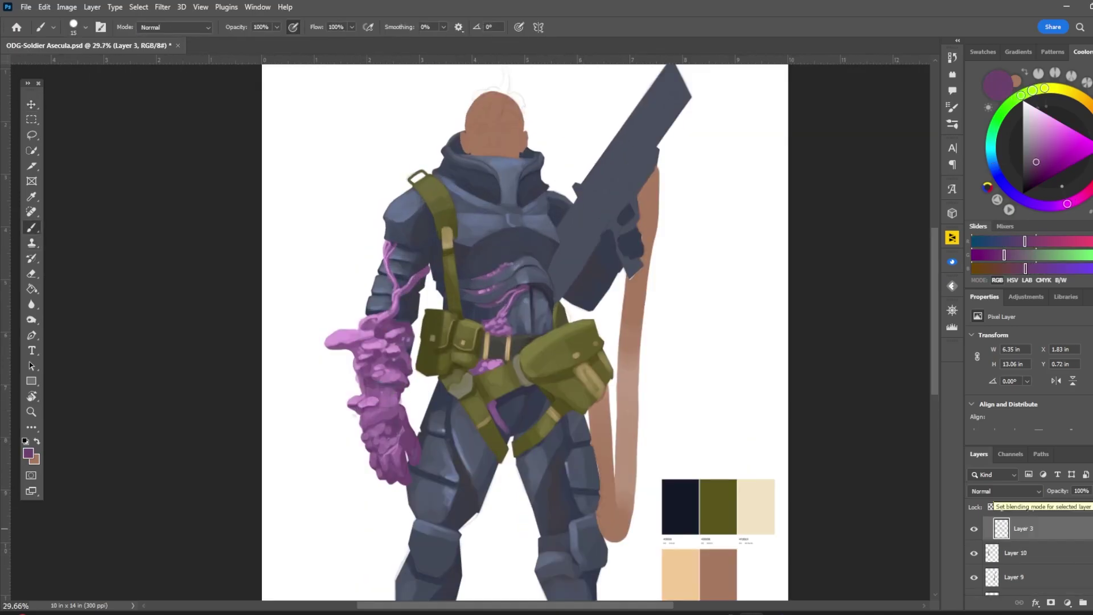
pyautogui.hotkey('ctrl', 'g')
pyautogui.hotkey('alt', '[')
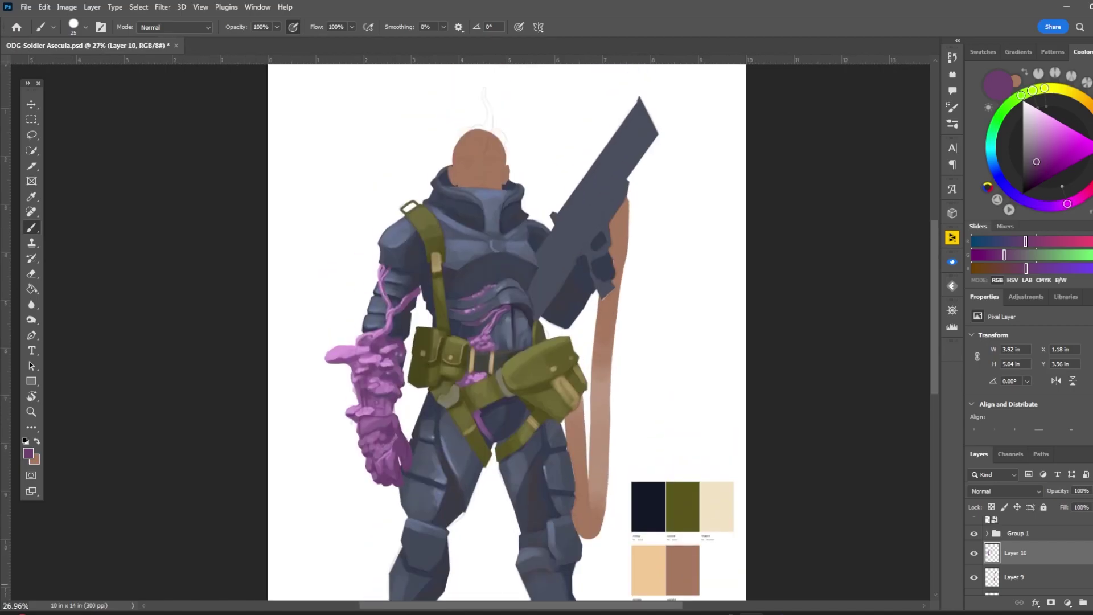
pyautogui.hotkey('alt', ']')
pyautogui.scroll(2, 373, 562)
pyautogui.hotkey('alt', '[')
# Paint light pink highlights and sampled mid purples on the forearm and hand growth with a small brush
pyautogui.press('[')
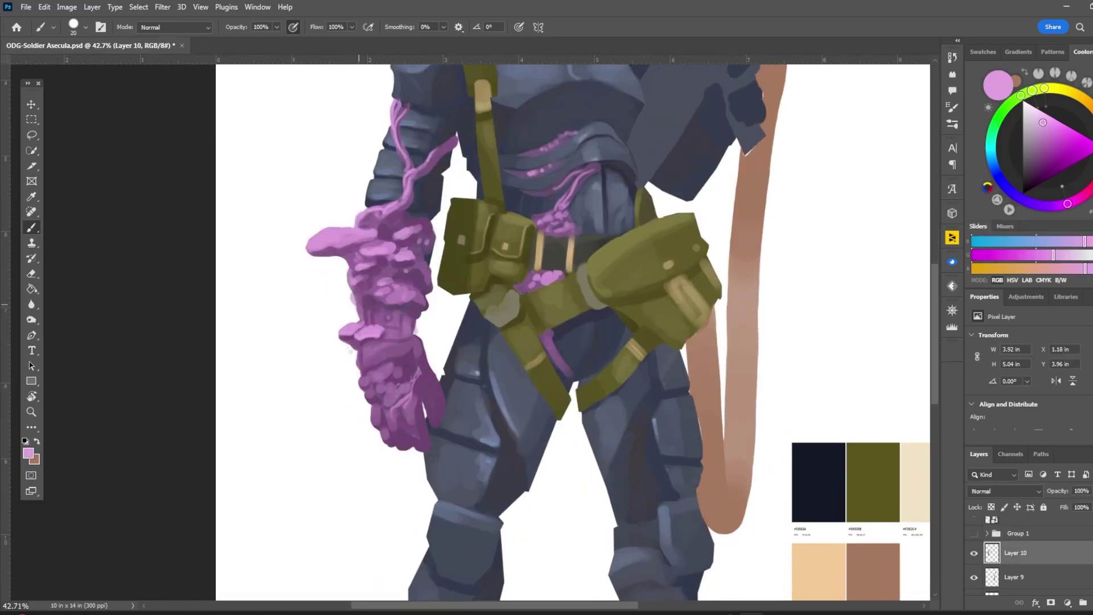
pyautogui.moveTo(362, 369); pyautogui.dragTo(397, 374)
pyautogui.moveTo(384, 291); pyautogui.dragTo(405, 293)
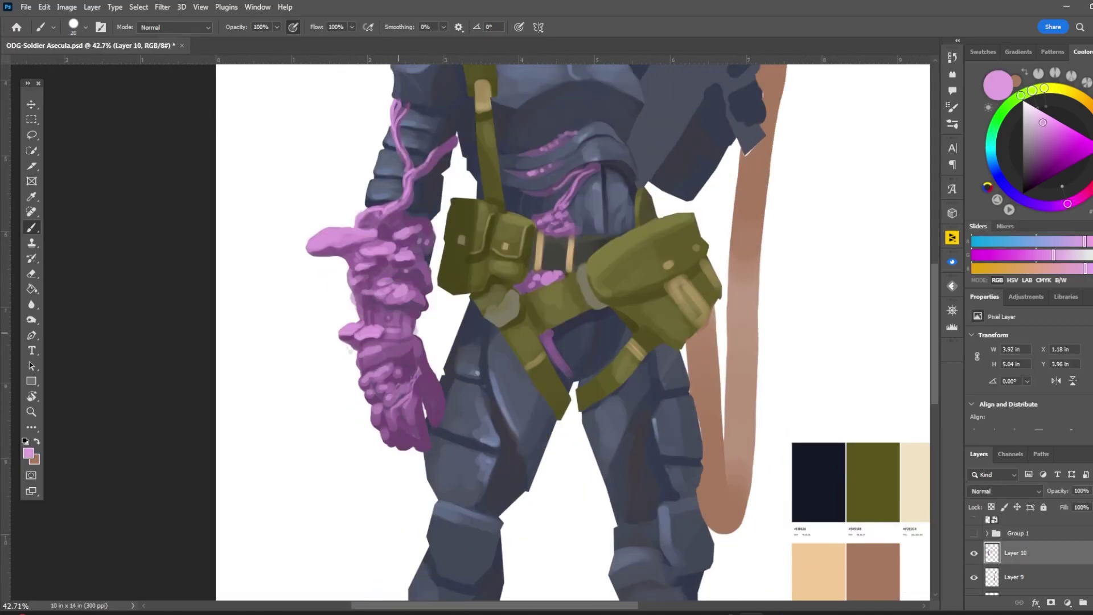
pyautogui.keyDown('alt'); pyautogui.click(402, 345); pyautogui.keyUp('alt')
pyautogui.moveTo(387, 399)
pyautogui.mouseDown()
pyautogui.moveTo(414, 421)
pyautogui.moveTo(410, 347)
pyautogui.mouseUp()
pyautogui.keyDown('alt'); pyautogui.click(404, 387); pyautogui.keyUp('alt')
pyautogui.press(']')
pyautogui.scroll(-3, 342, 357)
# Refine the growth's edges with sampled purple at a fine brush size, and deepen its shadows with a larger brush
pyautogui.scroll(2, 333, 371)
pyautogui.press('[')
pyautogui.press('[')
pyautogui.keyDown('alt'); pyautogui.click(352, 353); pyautogui.keyUp('alt')
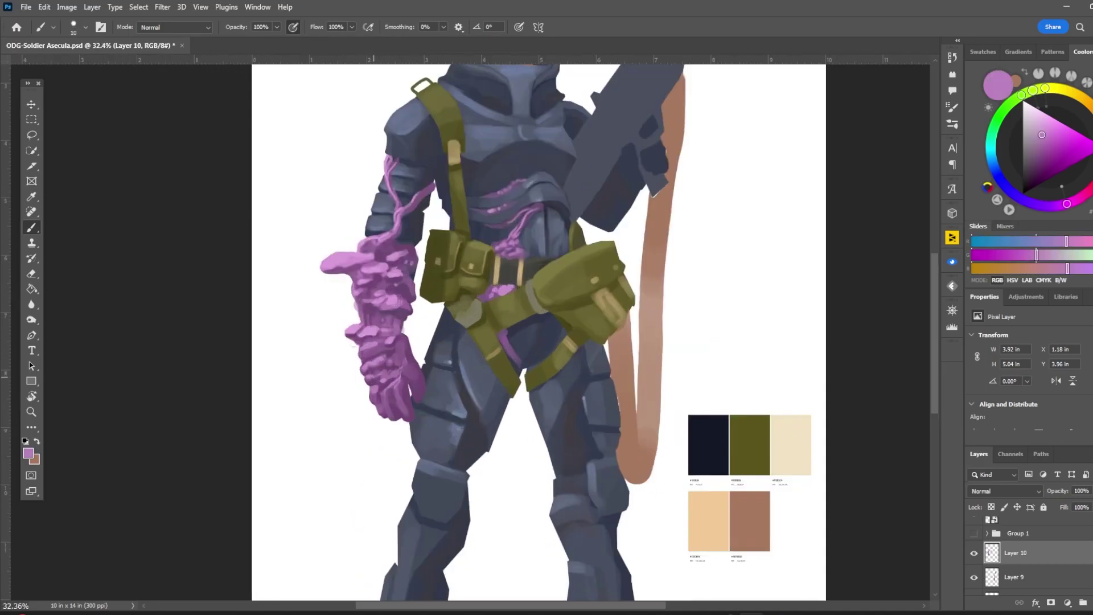
pyautogui.press(']')
pyautogui.press(']')
pyautogui.press(']')
pyautogui.scroll(-2, 539, 330)
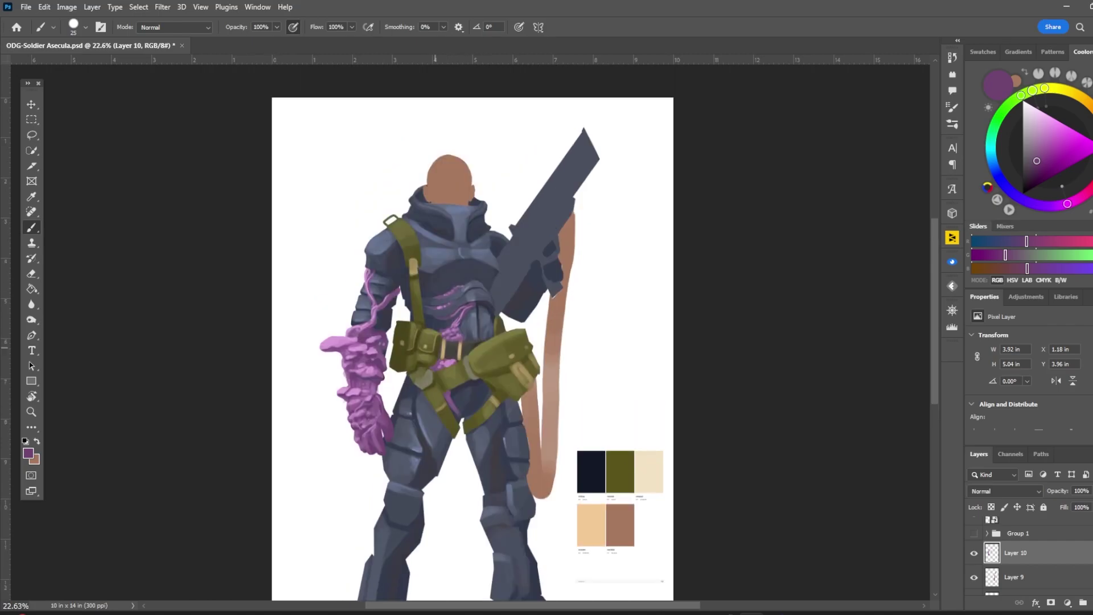
# Add a new layer clipped to Layer 9, the rifle strap layer
pyautogui.press('v')
pyautogui.hotkey('alt', '[')
pyautogui.scroll(1, 433, 330)
pyautogui.press('b')
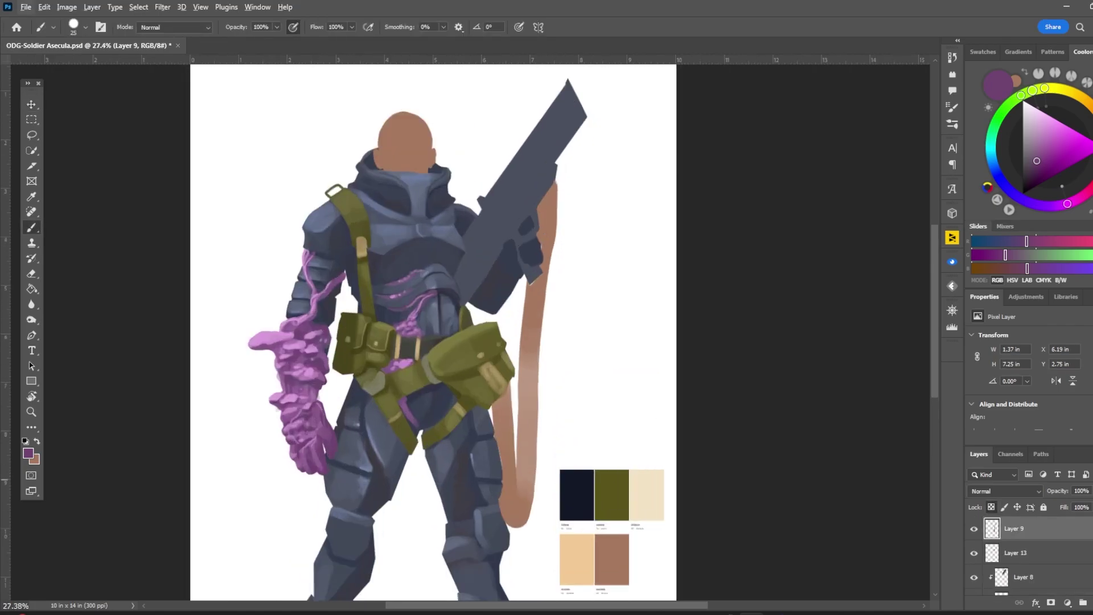
pyautogui.hotkey('ctrl', 'shift', 'alt', 'n')
pyautogui.hotkey('ctrl', 'alt', 'g')
# Paint orange tones and pale pink edge highlights along the rifle strap on the clipped layer, reducing the brush size
pyautogui.moveTo(540, 279)
pyautogui.mouseDown()
pyautogui.moveTo(527, 464)
pyautogui.moveTo(498, 419)
pyautogui.mouseUp()
pyautogui.scroll(-2, 433, 330)
pyautogui.scroll(2, 433, 330)
pyautogui.press('[')
pyautogui.press('[')
pyautogui.press('[')
pyautogui.press('[')
pyautogui.press('[')
pyautogui.press('[')
pyautogui.press('[')
pyautogui.moveTo(555, 182); pyautogui.dragTo(553, 217)
pyautogui.moveTo(532, 284); pyautogui.dragTo(529, 342)
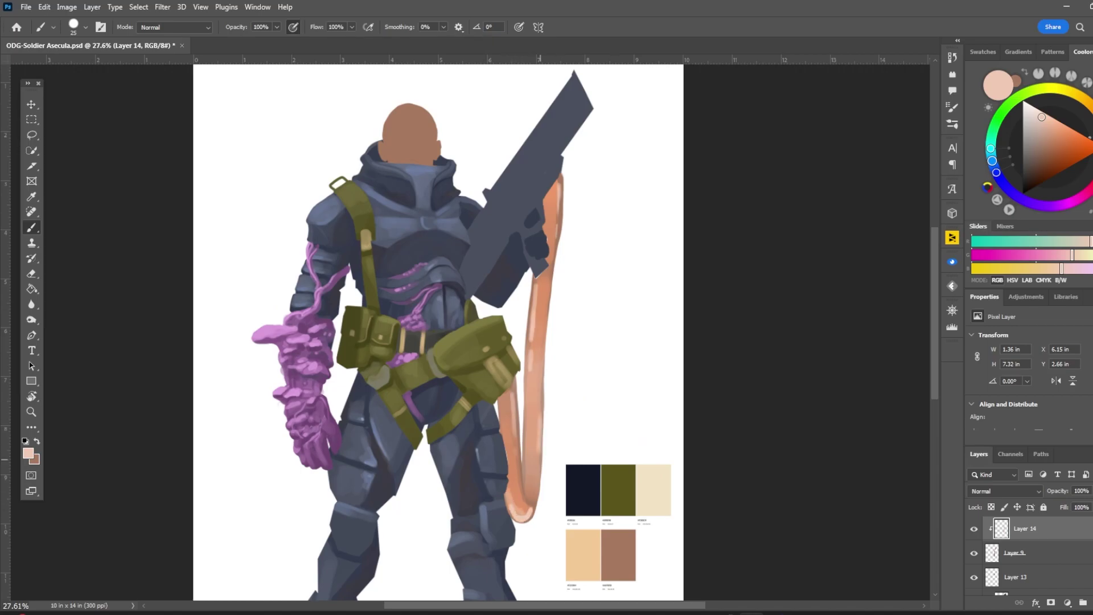
# Touch up the strap base on Layer 9 and add paler pink highlights along the rifle strap on Layer 14
pyautogui.scroll(-1, 561, 79)
pyautogui.hotkey('alt', '[')
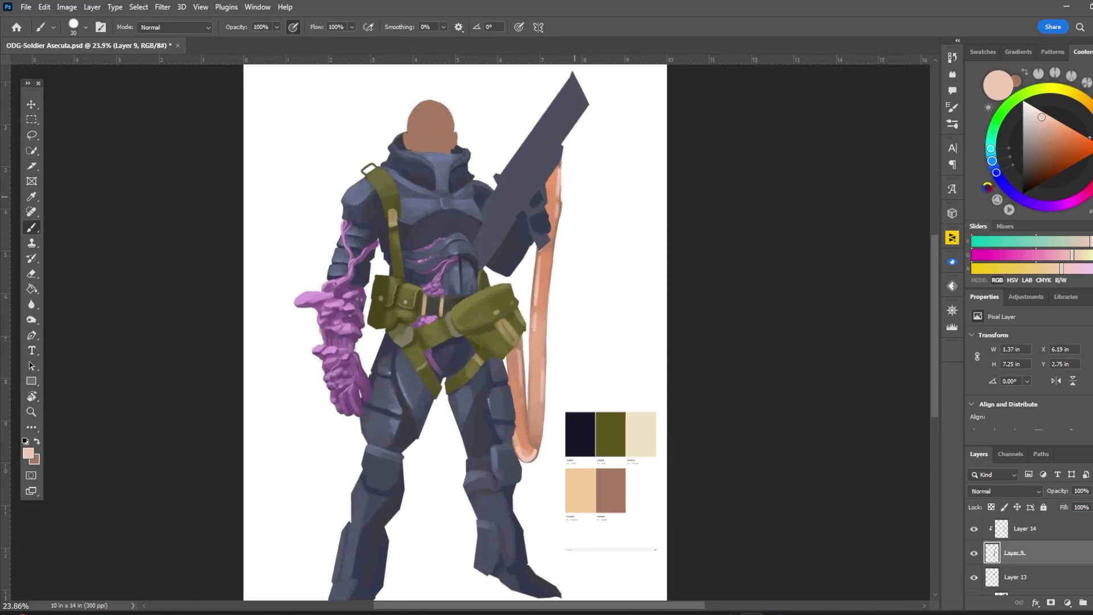
pyautogui.scroll(-1, 546, 311)
pyautogui.press('v')
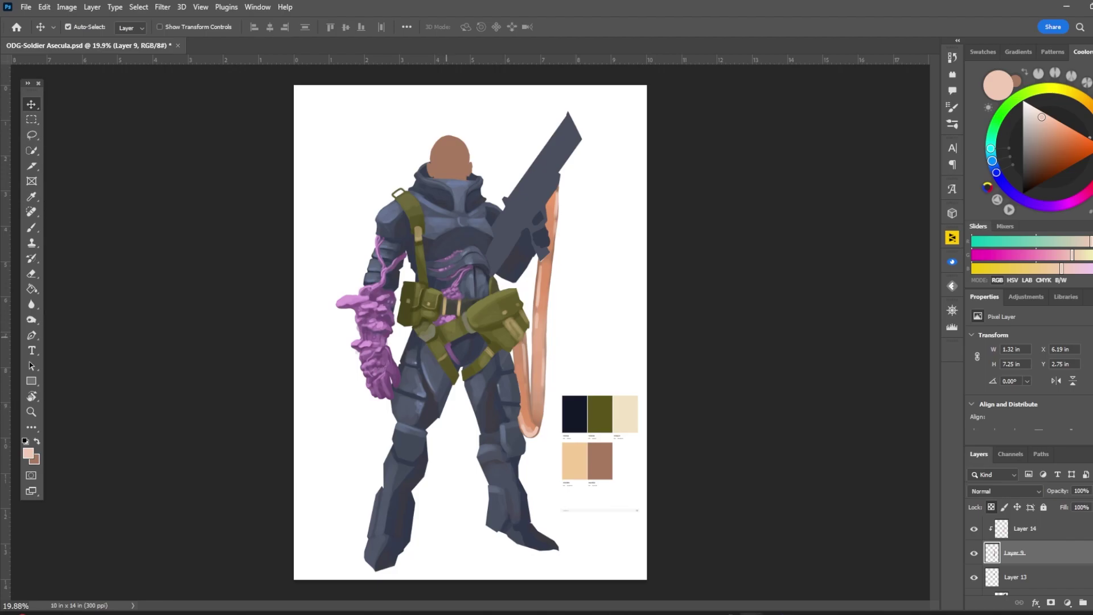
pyautogui.press('b')
pyautogui.scroll(2, 491, 150)
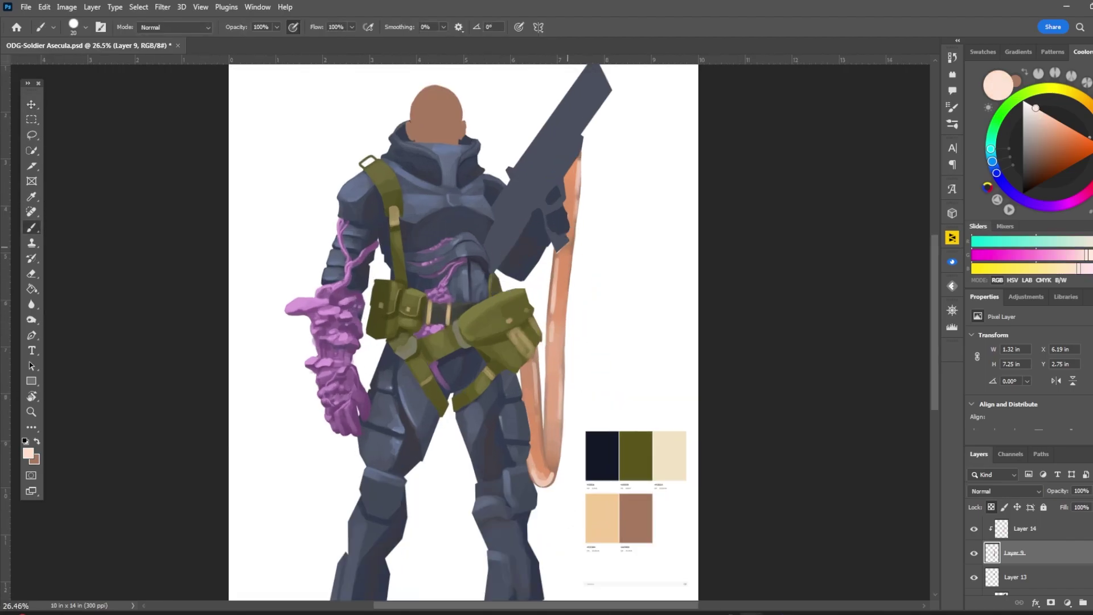
pyautogui.hotkey('alt', ']')
pyautogui.press('[')
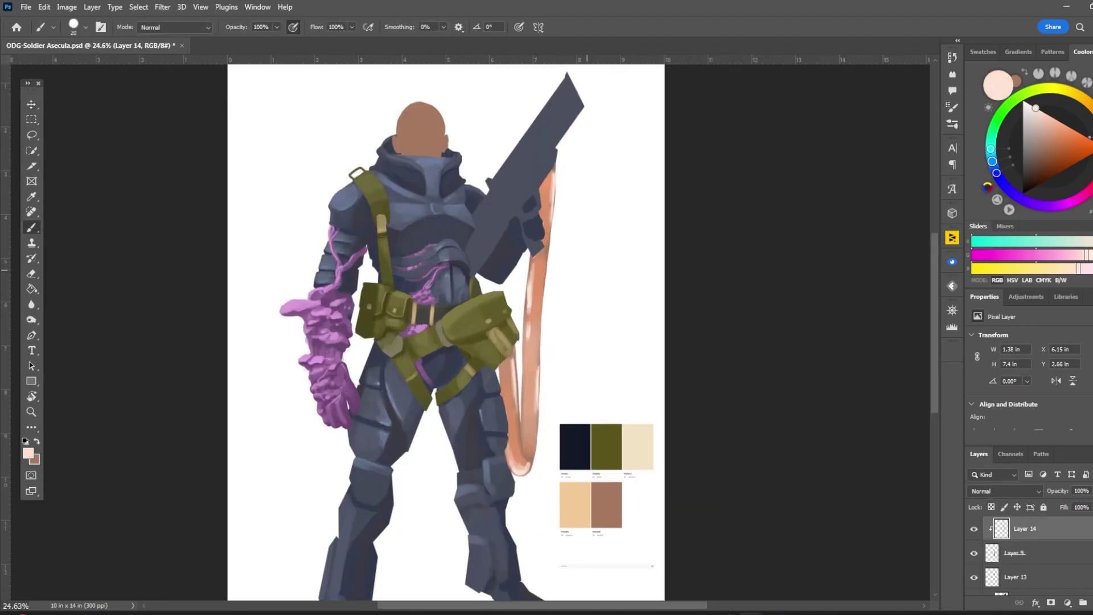
pyautogui.scroll(-1, 490, 330)
# Make Layer 7 active and touch up the small belt pouches with sampled olive
pyautogui.scroll(2, 490, 330)
pyautogui.hotkey('alt', '[')
pyautogui.hotkey('alt', '[')
pyautogui.hotkey('alt', '[')
pyautogui.hotkey('alt', '[')
pyautogui.keyDown('alt'); pyautogui.click(501, 319); pyautogui.keyUp('alt')
pyautogui.keyDown('alt'); pyautogui.click(467, 261); pyautogui.keyUp('alt')
pyautogui.press(']')
pyautogui.press(']')
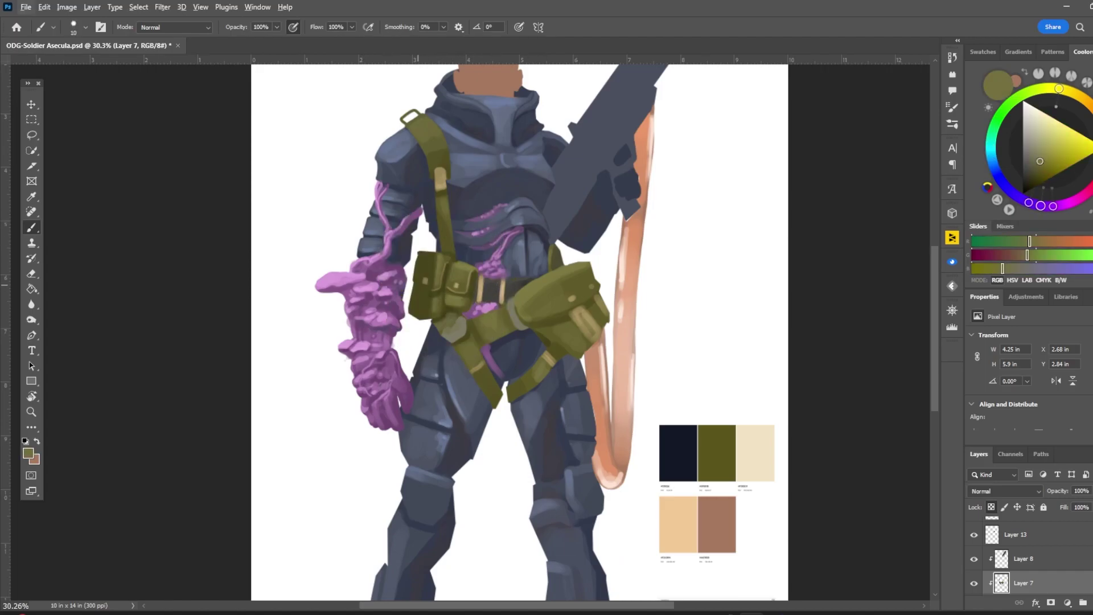
# Refine the large hip pouch and its closure strap with sampled olive and tan
pyautogui.scroll(1, 489, 330)
pyautogui.keyDown('alt'); pyautogui.click(538, 315); pyautogui.keyUp('alt')
pyautogui.keyDown('alt'); pyautogui.click(537, 314); pyautogui.keyUp('alt')
pyautogui.keyDown('alt'); pyautogui.click(563, 324); pyautogui.keyUp('alt')
pyautogui.scroll(1, 563, 325)
pyautogui.keyDown('alt'); pyautogui.click(563, 325); pyautogui.keyUp('alt')
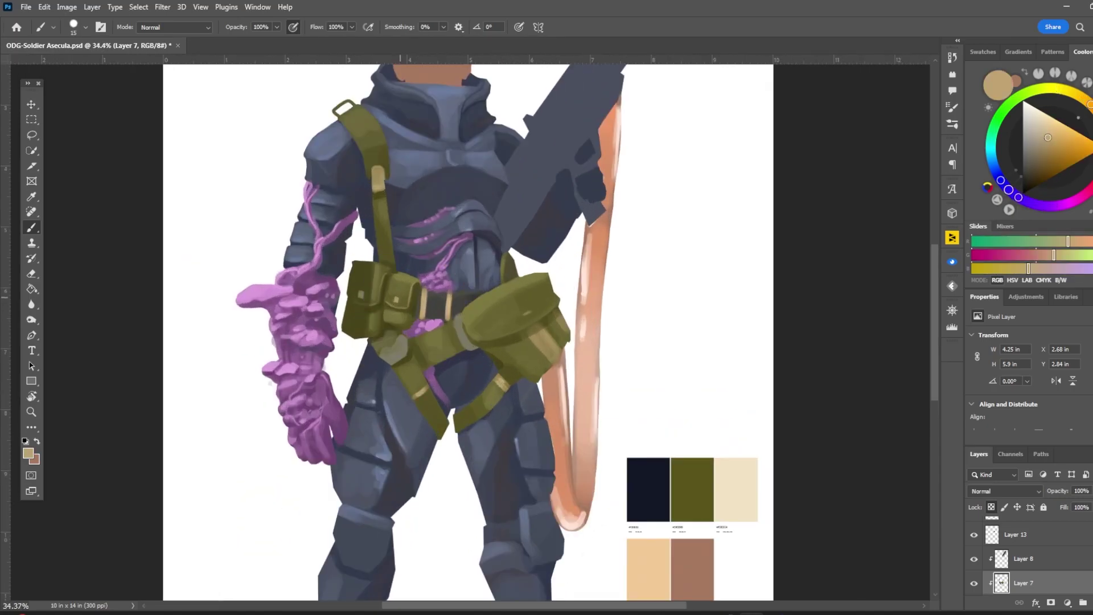
# Reshape the tan fitting on the shoulder strap with colours sampled around it
pyautogui.scroll(1, 375, 196)
pyautogui.press(']')
pyautogui.press(']')
pyautogui.keyDown('alt'); pyautogui.click(375, 197); pyautogui.keyUp('alt')
pyautogui.keyDown('alt'); pyautogui.click(375, 196); pyautogui.keyUp('alt')
pyautogui.keyDown('alt'); pyautogui.click(376, 196); pyautogui.keyUp('alt')
pyautogui.scroll(-1, 484, 330)
# Smooth the olive shading on the shoulder strap and large hip pouch, working up to a larger brush
pyautogui.keyDown('alt'); pyautogui.click(433, 268); pyautogui.keyUp('alt')
pyautogui.keyDown('alt'); pyautogui.click(433, 268); pyautogui.keyUp('alt')
pyautogui.press('[')
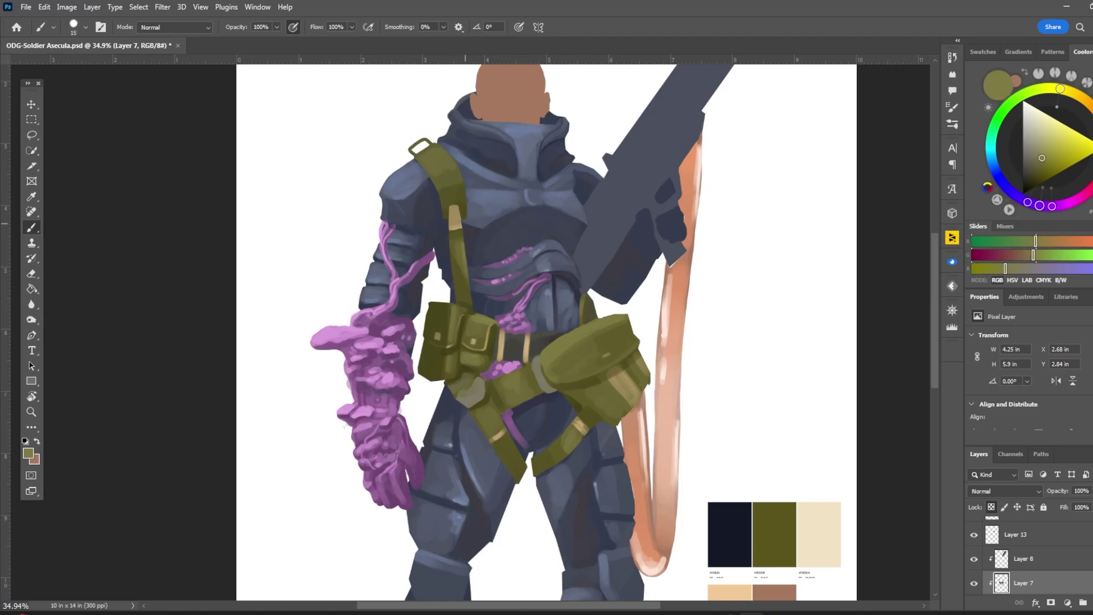
pyautogui.scroll(-1, 484, 330)
pyautogui.scroll(-1, 546, 330)
pyautogui.press(']')
pyautogui.press(']')
pyautogui.press(']')
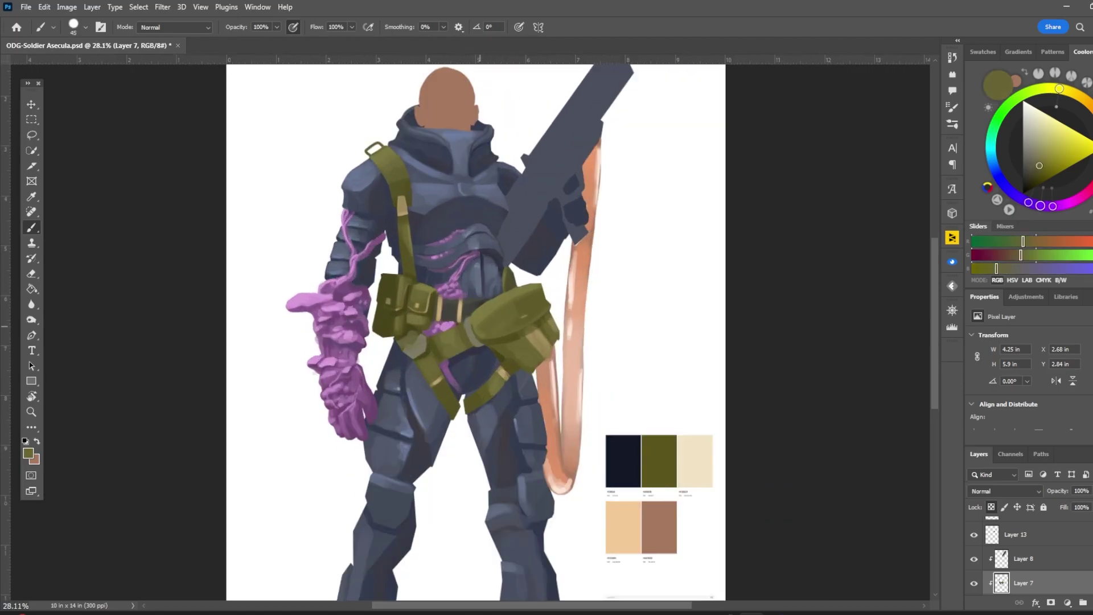
# Refine the belt and the grey loop beside the large pouch with sampled tones and a smaller brush
pyautogui.keyDown('alt'); pyautogui.click(501, 327); pyautogui.keyUp('alt')
pyautogui.press('[')
pyautogui.press('[')
pyautogui.keyDown('alt'); pyautogui.click(477, 333); pyautogui.keyUp('alt')
pyautogui.keyDown('alt'); pyautogui.click(473, 336); pyautogui.keyUp('alt')
pyautogui.keyDown('alt'); pyautogui.click(470, 333); pyautogui.keyUp('alt')
pyautogui.scroll(-1, 479, 331)
pyautogui.scroll(1, 479, 330)
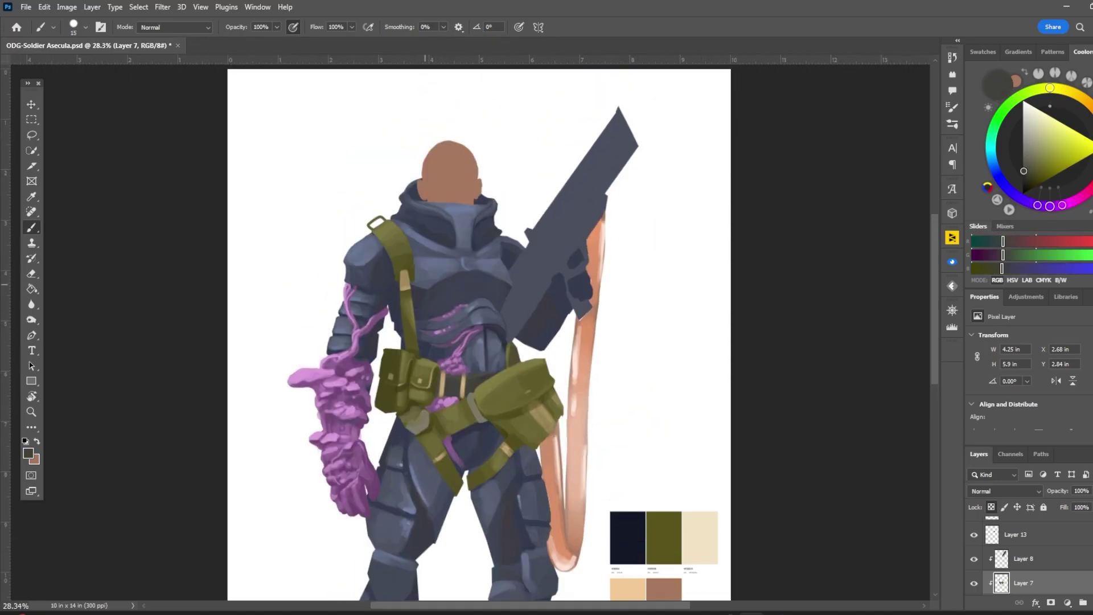
# Try broad dark navy shading strokes across the chest, shoulder and leg armour using the palette's navy swatch
pyautogui.press('[')
pyautogui.keyDown('alt'); pyautogui.click(627, 537); pyautogui.keyUp('alt')
pyautogui.press(']')
pyautogui.press(']')
pyautogui.press(']')
pyautogui.press(']')
pyautogui.press(']')
pyautogui.moveTo(439, 276); pyautogui.dragTo(466, 299)
pyautogui.moveTo(412, 247); pyautogui.dragTo(441, 276)
pyautogui.moveTo(350, 233); pyautogui.dragTo(376, 251)
pyautogui.moveTo(486, 308)
pyautogui.mouseDown()
pyautogui.moveTo(504, 259)
pyautogui.moveTo(438, 225)
pyautogui.mouseUp()
pyautogui.moveTo(415, 444)
pyautogui.mouseDown()
pyautogui.moveTo(421, 455)
pyautogui.moveTo(373, 535)
pyautogui.mouseUp()
pyautogui.scroll(-3, 478, 330)
pyautogui.moveTo(381, 402); pyautogui.dragTo(355, 518)
pyautogui.moveTo(532, 324); pyautogui.dragTo(526, 358)
pyautogui.moveTo(532, 399); pyautogui.dragTo(530, 421)
pyautogui.moveTo(512, 447); pyautogui.dragTo(524, 475)
pyautogui.moveTo(523, 499); pyautogui.dragTo(521, 532)
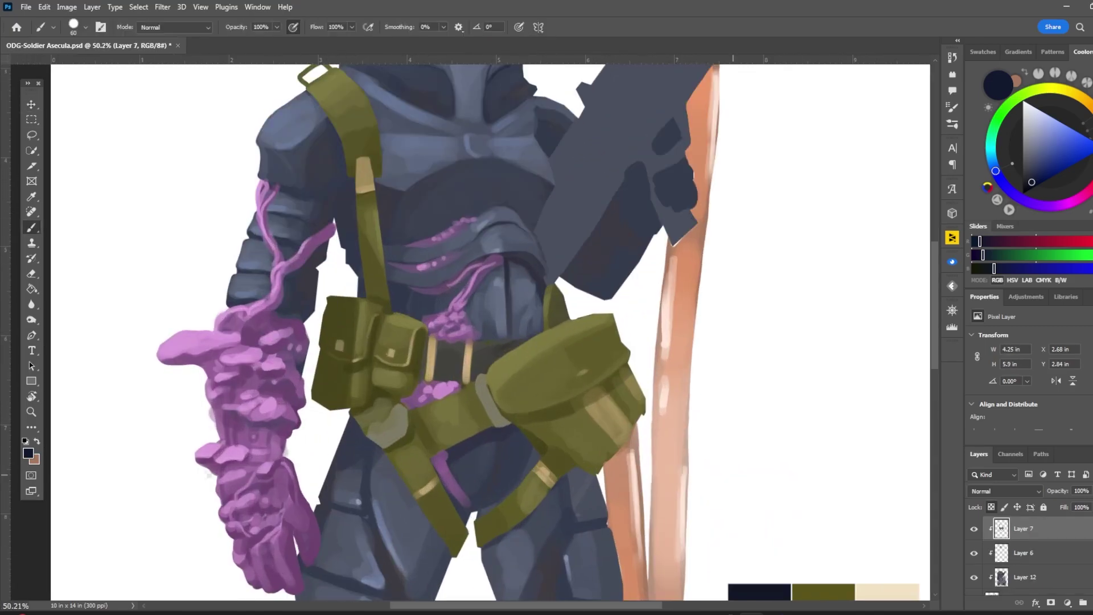
# Blend sampled lighter and darker olives over the large hip pouch and belt straps on Layer 7
pyautogui.keyDown('alt'); pyautogui.click(523, 341); pyautogui.keyUp('alt')
pyautogui.press('[')
pyautogui.scroll(-3, 522, 317)
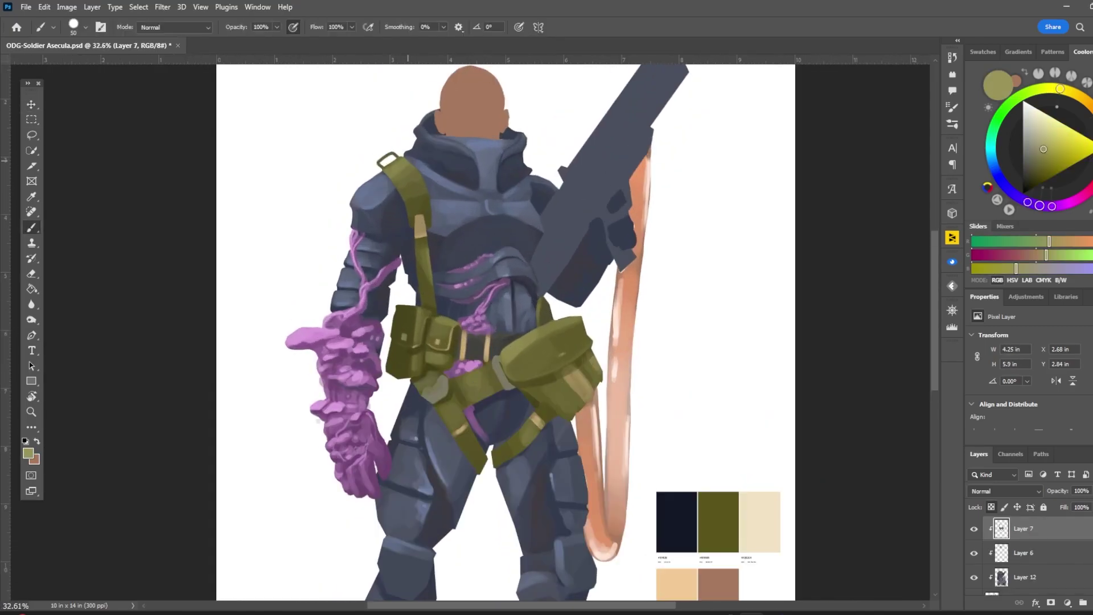
pyautogui.press('[')
pyautogui.keyDown('alt'); pyautogui.click(481, 317); pyautogui.keyUp('alt')
pyautogui.scroll(-1, 478, 318)
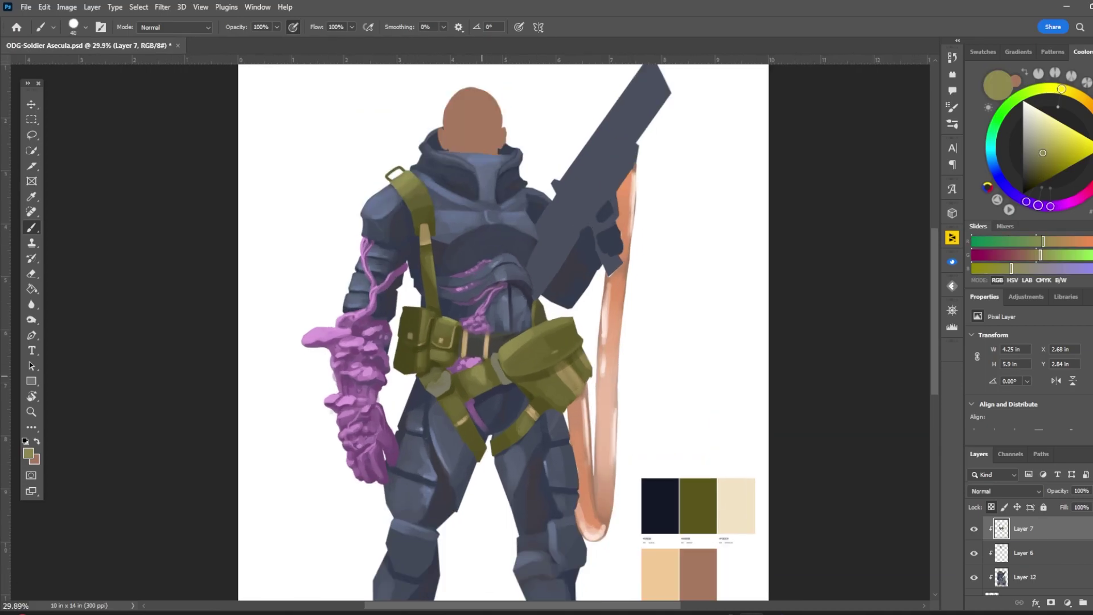
pyautogui.keyDown('alt'); pyautogui.click(459, 383); pyautogui.keyUp('alt')
pyautogui.press(']')
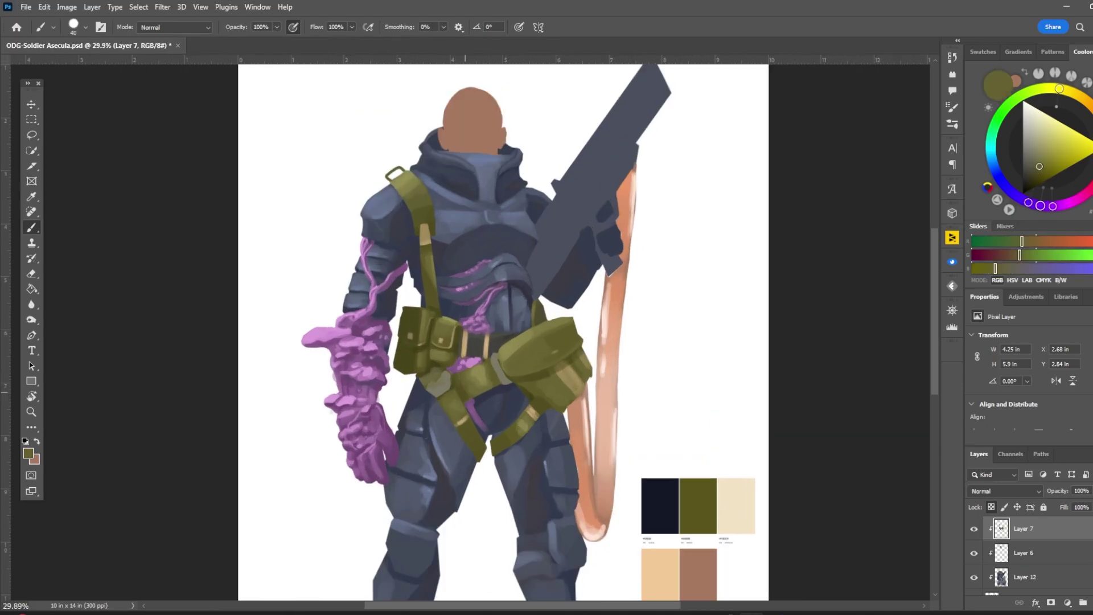
# Make Layer 10 active and shade the purple hand and fingers with sampled purples
pyautogui.scroll(-2, 460, 382)
pyautogui.scroll(1, 459, 382)
pyautogui.scroll(3, 356, 515)
pyautogui.keyDown('ctrl'); pyautogui.click(375, 371); pyautogui.keyUp('ctrl')
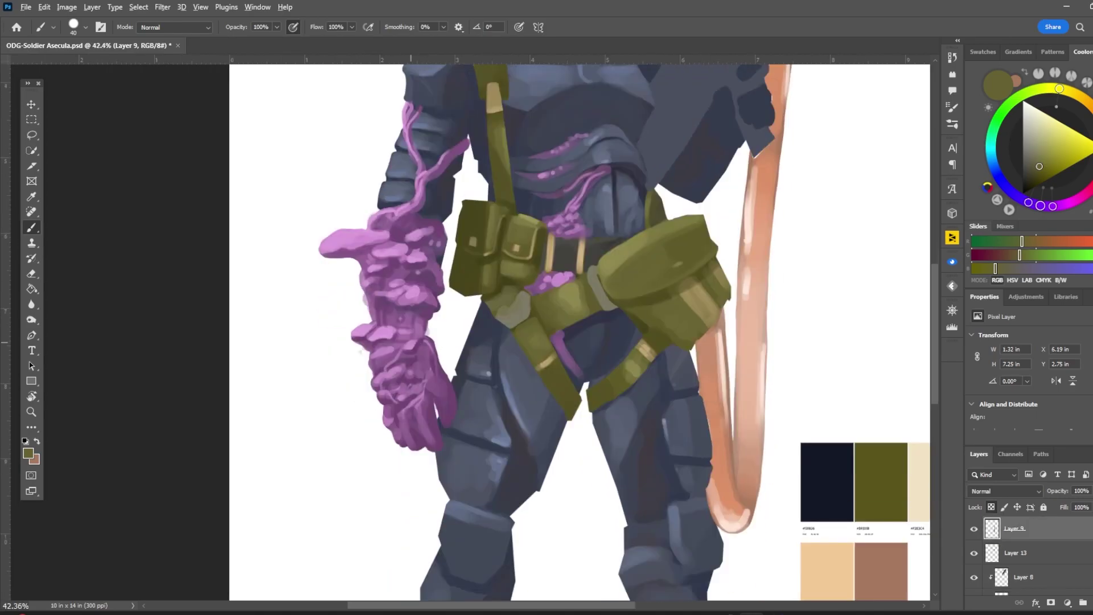
pyautogui.keyDown('alt'); pyautogui.click(375, 371); pyautogui.keyUp('alt')
pyautogui.keyDown('ctrl'); pyautogui.click(415, 407); pyautogui.keyUp('ctrl')
pyautogui.keyDown('alt'); pyautogui.click(413, 424); pyautogui.keyUp('alt')
pyautogui.keyDown('alt'); pyautogui.click(409, 441); pyautogui.keyUp('alt')
pyautogui.keyDown('alt'); pyautogui.click(445, 385); pyautogui.keyUp('alt')
pyautogui.scroll(1, 446, 385)
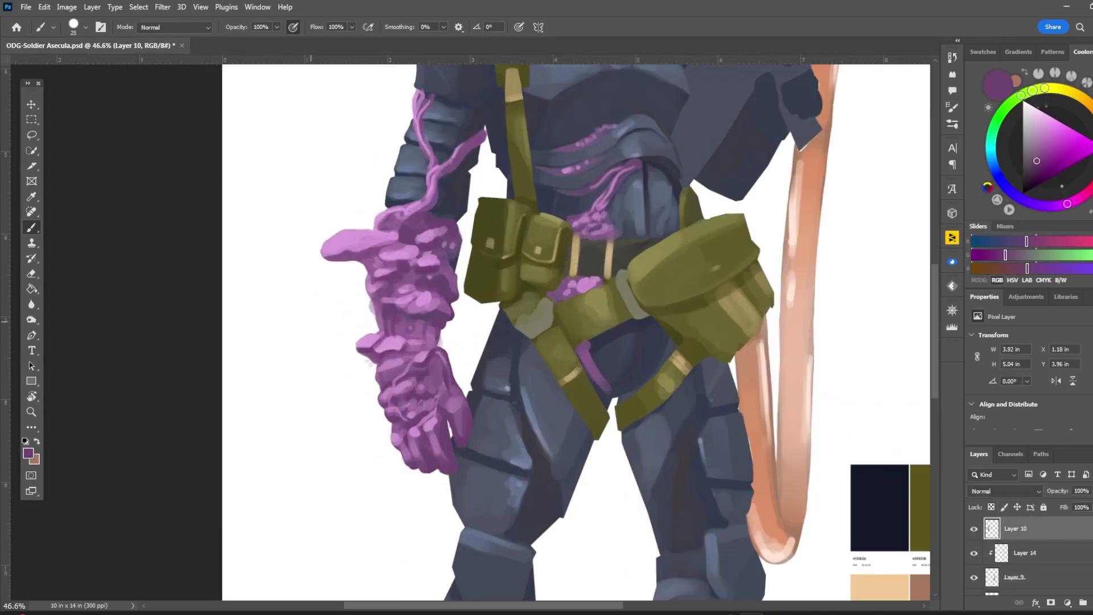
# Refine the forearm growth's clumps and edges with sampled purples and light pink using a finer brush
pyautogui.keyDown('alt'); pyautogui.click(386, 292); pyautogui.keyUp('alt')
pyautogui.press('[')
pyautogui.press('[')
pyautogui.press('[')
pyautogui.press('[')
pyautogui.press('[')
pyautogui.press('[')
pyautogui.press('[')
pyautogui.press(']')
pyautogui.press(']')
pyautogui.keyDown('alt'); pyautogui.click(389, 222); pyautogui.keyUp('alt')
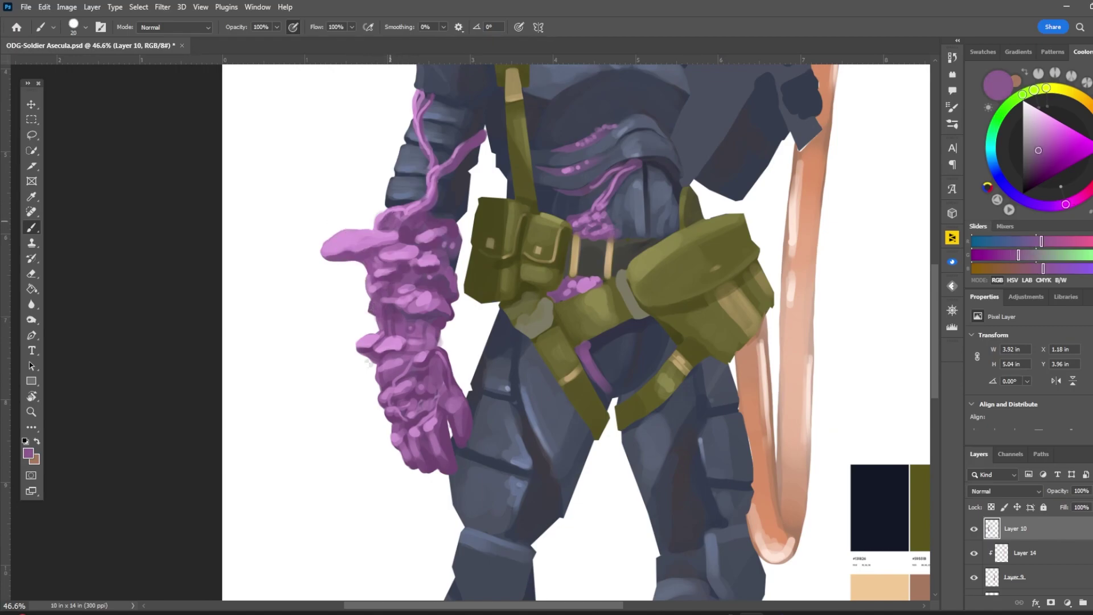
pyautogui.scroll(-7, 436, 364)
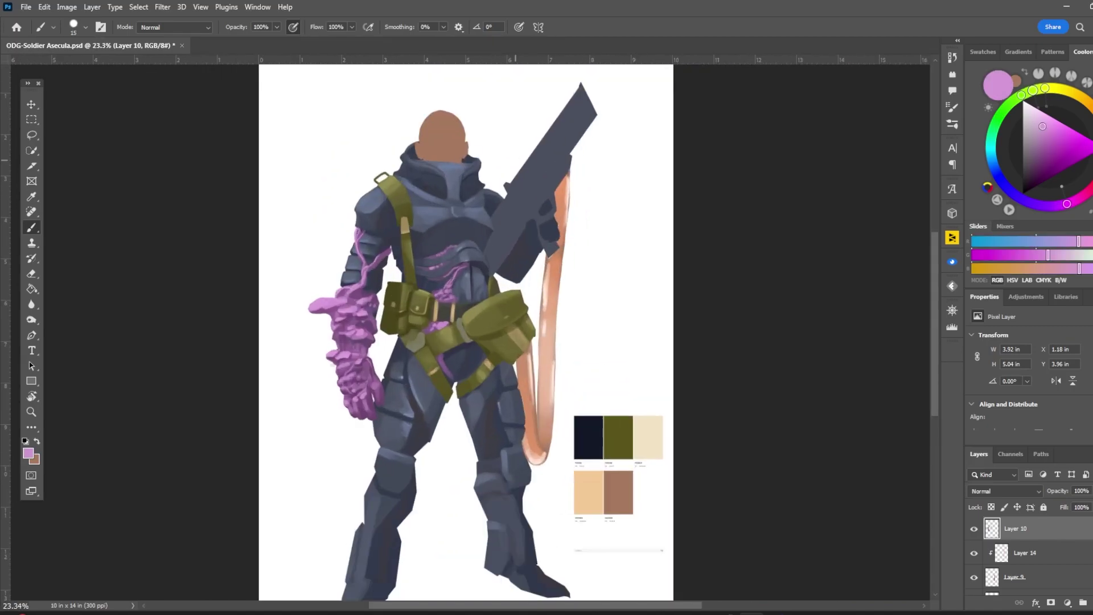
# Return to Layer 7 and touch up the olive belt with a sampled olive
pyautogui.keyDown('ctrl'); pyautogui.click(442, 342); pyautogui.keyUp('ctrl')
pyautogui.scroll(2, 441, 343)
pyautogui.keyDown('alt'); pyautogui.click(441, 342); pyautogui.keyUp('alt')
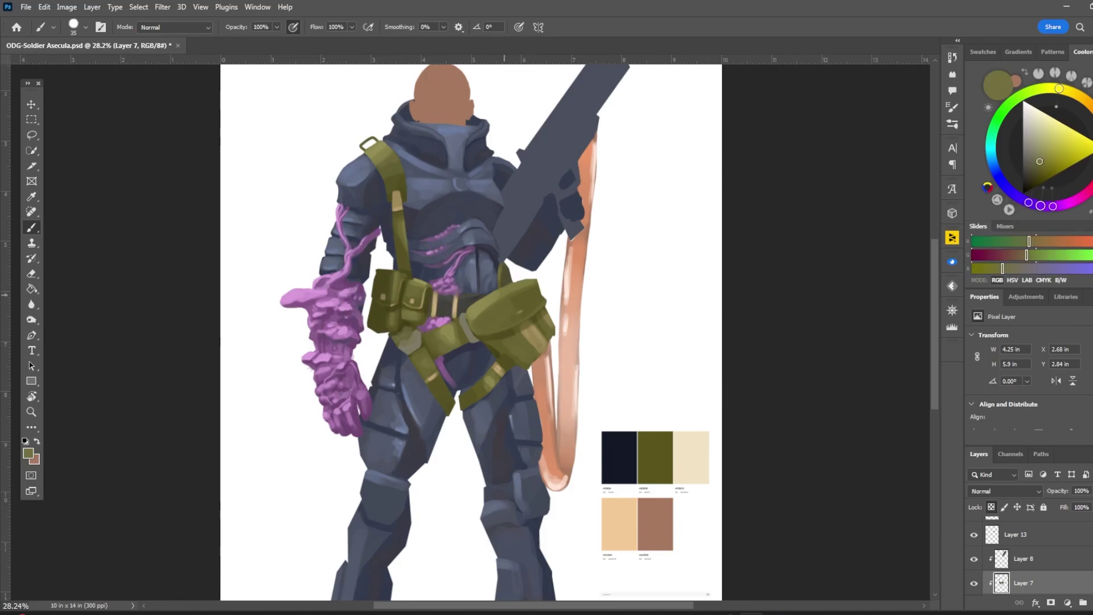
pyautogui.press('[')
# Render the grey belt buckle plate below the small pouches with sampled greys and olive, varying the brush size
pyautogui.keyDown('alt'); pyautogui.click(406, 343); pyautogui.keyUp('alt')
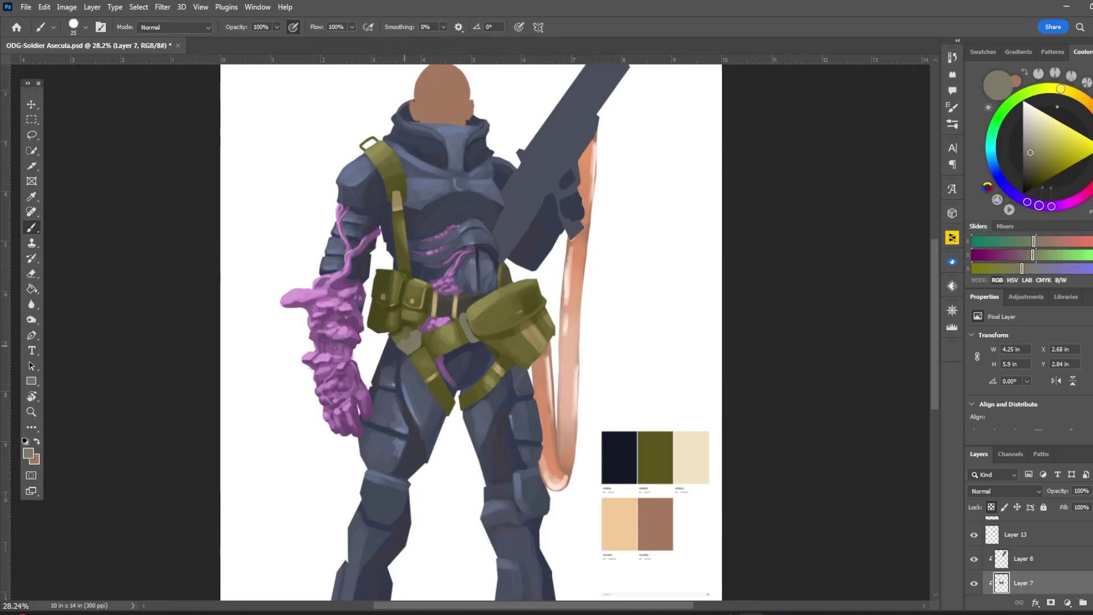
pyautogui.press('[')
pyautogui.press('[')
pyautogui.press('[')
pyautogui.keyDown('alt'); pyautogui.click(415, 334); pyautogui.keyUp('alt')
pyautogui.press(']')
pyautogui.press(']')
pyautogui.keyDown('alt'); pyautogui.click(403, 320); pyautogui.keyUp('alt')
pyautogui.press('[')
pyautogui.press('[')
pyautogui.press('[')
pyautogui.keyDown('alt'); pyautogui.click(407, 342); pyautogui.keyUp('alt')
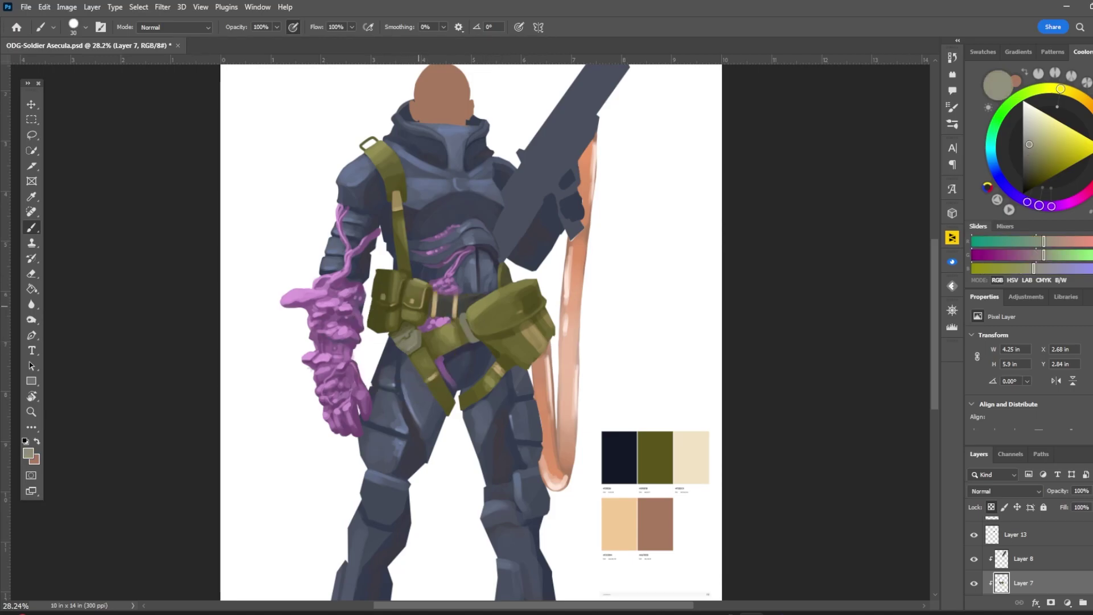
pyautogui.scroll(-3, 469, 312)
pyautogui.keyDown('alt'); pyautogui.click(417, 243); pyautogui.keyUp('alt')
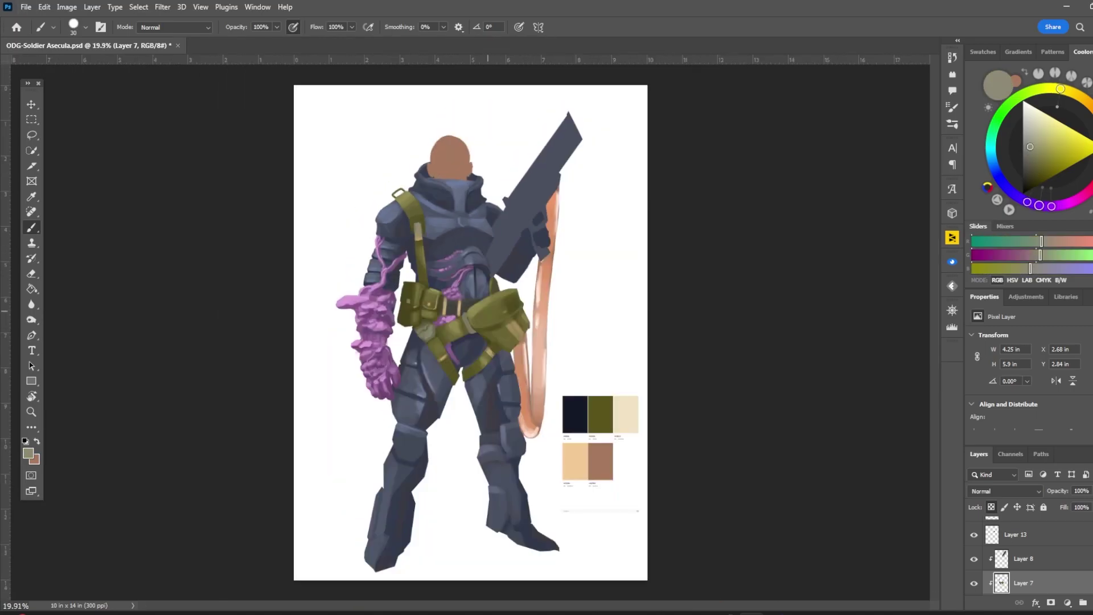
# Touch up the belt gear and leg straps on Layer 7 with sampled colours, varying the brush size
pyautogui.scroll(1, 487, 149)
pyautogui.keyDown('alt'); pyautogui.click(499, 353); pyautogui.keyUp('alt')
pyautogui.press(']')
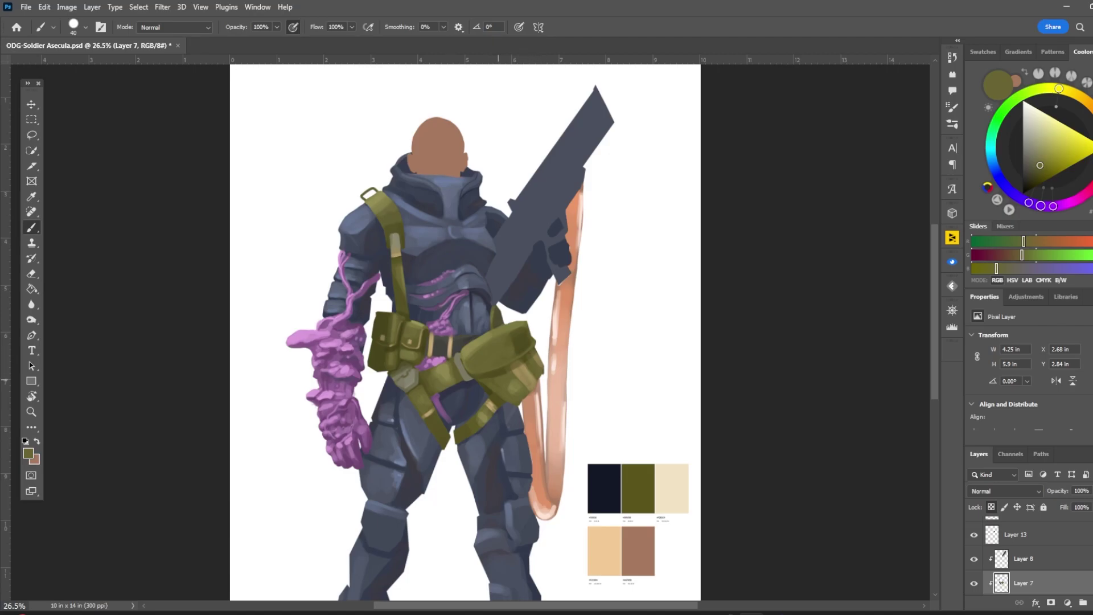
pyautogui.scroll(-1, 465, 331)
pyautogui.press(']')
pyautogui.press(']')
pyautogui.keyDown('alt'); pyautogui.click(489, 501); pyautogui.keyUp('alt')
pyautogui.press('[')
pyautogui.keyDown('alt'); pyautogui.click(391, 442); pyautogui.keyUp('alt')
pyautogui.keyDown('alt'); pyautogui.click(503, 414); pyautogui.keyUp('alt')
pyautogui.keyDown('alt'); pyautogui.click(501, 422); pyautogui.keyUp('alt')
# Make Layer 10 active and deepen the shadows on the purple hand and forearm growth with a sampled dark purple
pyautogui.hotkey('alt', '[')
pyautogui.scroll(1, 398, 353)
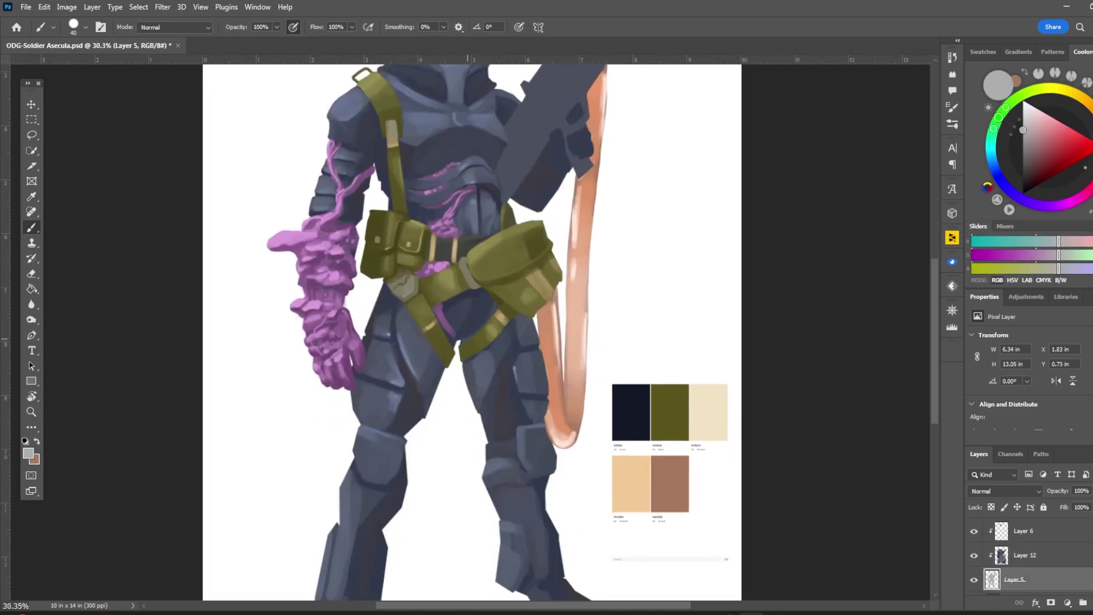
pyautogui.scroll(-2, 464, 342)
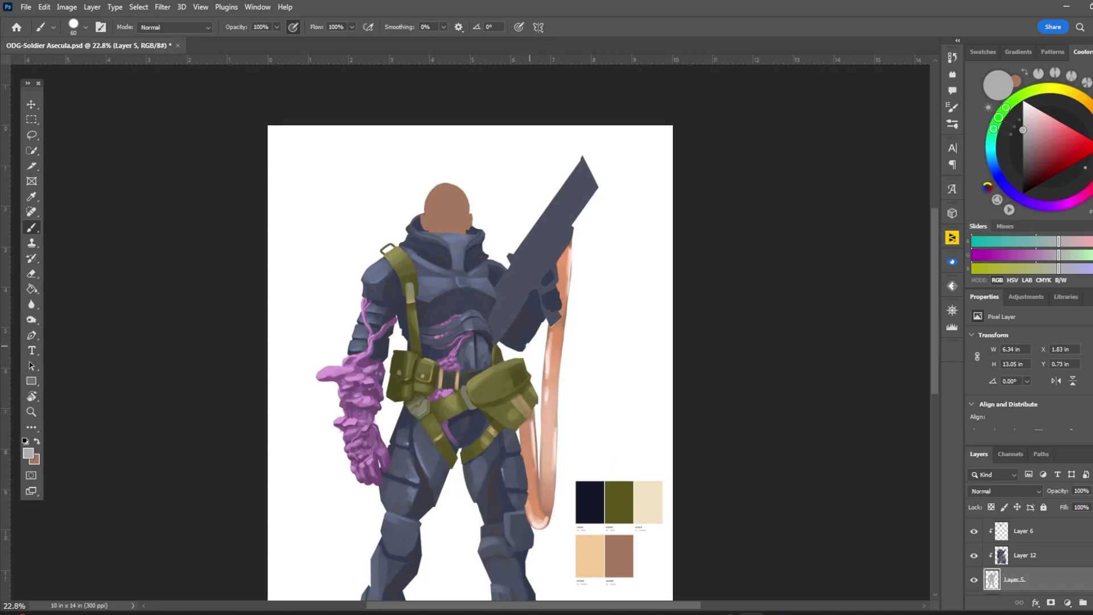
pyautogui.scroll(-1, 470, 362)
pyautogui.scroll(2, 470, 362)
pyautogui.hotkey('alt', ']')
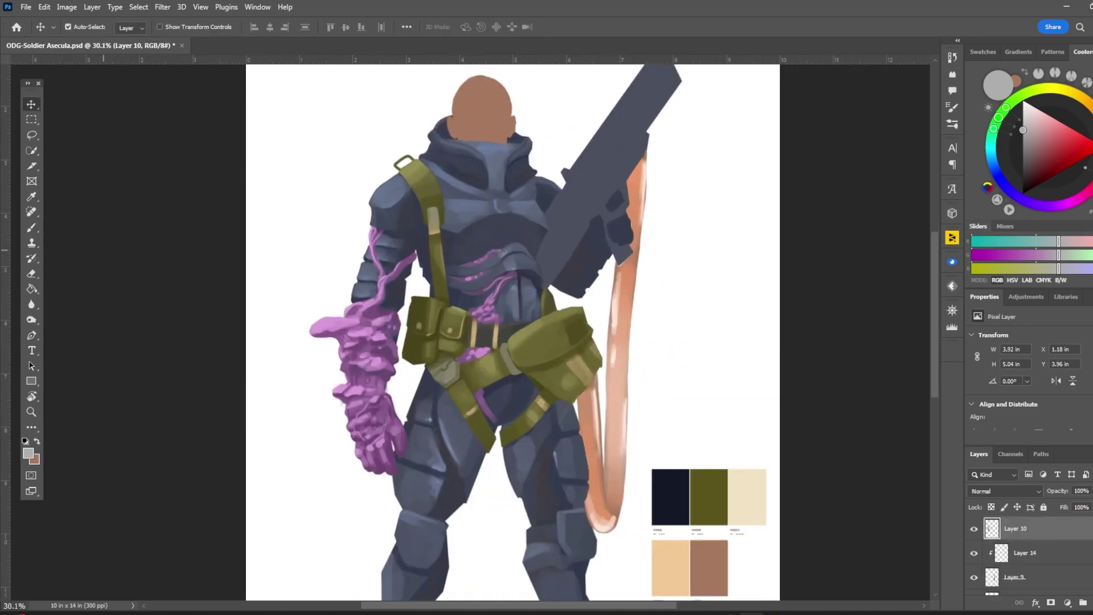
pyautogui.keyDown('alt'); pyautogui.click(398, 268); pyautogui.keyUp('alt')
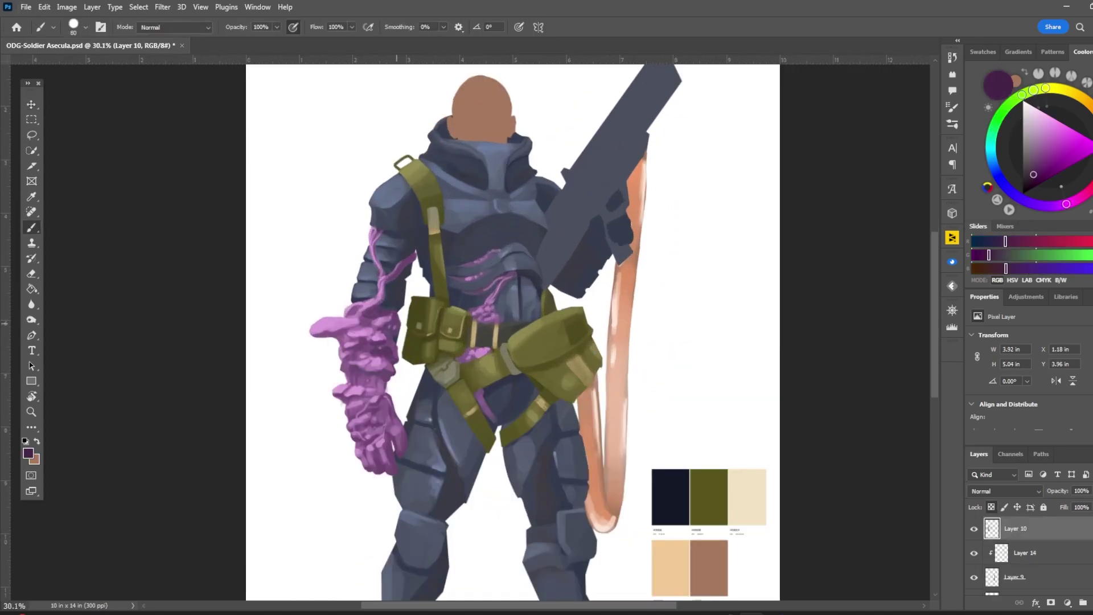
pyautogui.moveTo(399, 436); pyautogui.dragTo(402, 470)
pyautogui.moveTo(319, 336); pyautogui.dragTo(344, 349)
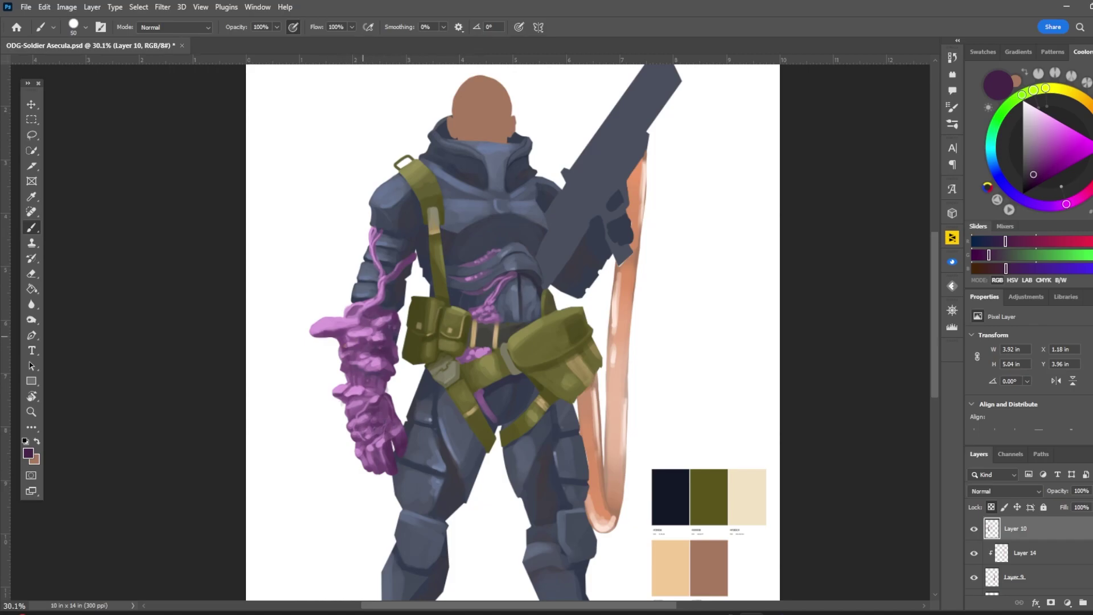
# Try recolouring the olive gear on Layer 7 with Hue/Saturation, using hue -21 and saturation -37
pyautogui.press('v')
pyautogui.scroll(-2, 496, 330)
pyautogui.scroll(1, 495, 331)
pyautogui.scroll(-1, 496, 330)
pyautogui.scroll(2, 495, 330)
pyautogui.click(1001, 551)
pyautogui.hotkey('ctrl', 'alt', 'u')
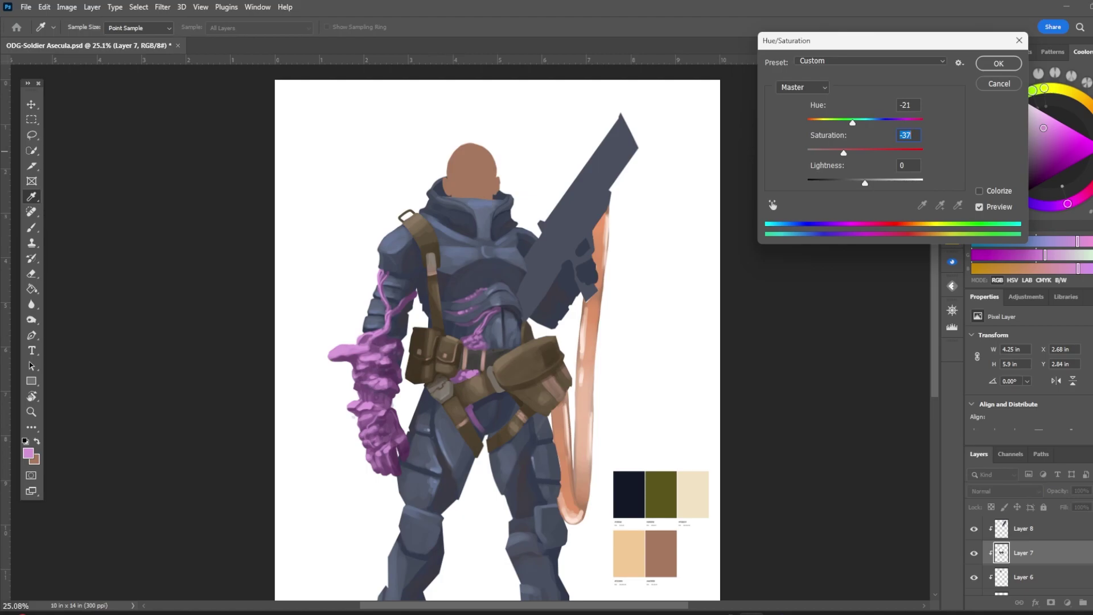
pyautogui.press('Return')
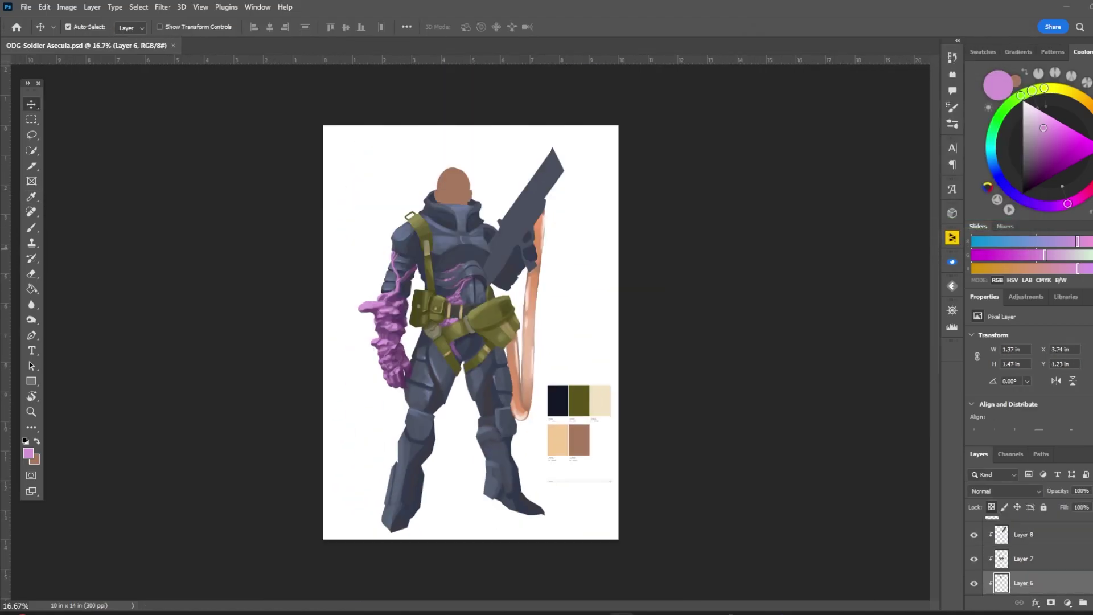
# Block in brown shadows for the eye sockets and nose on the peach face on Layer 6
pyautogui.press('b')
pyautogui.press('v')
pyautogui.scroll(5, 456, 196)
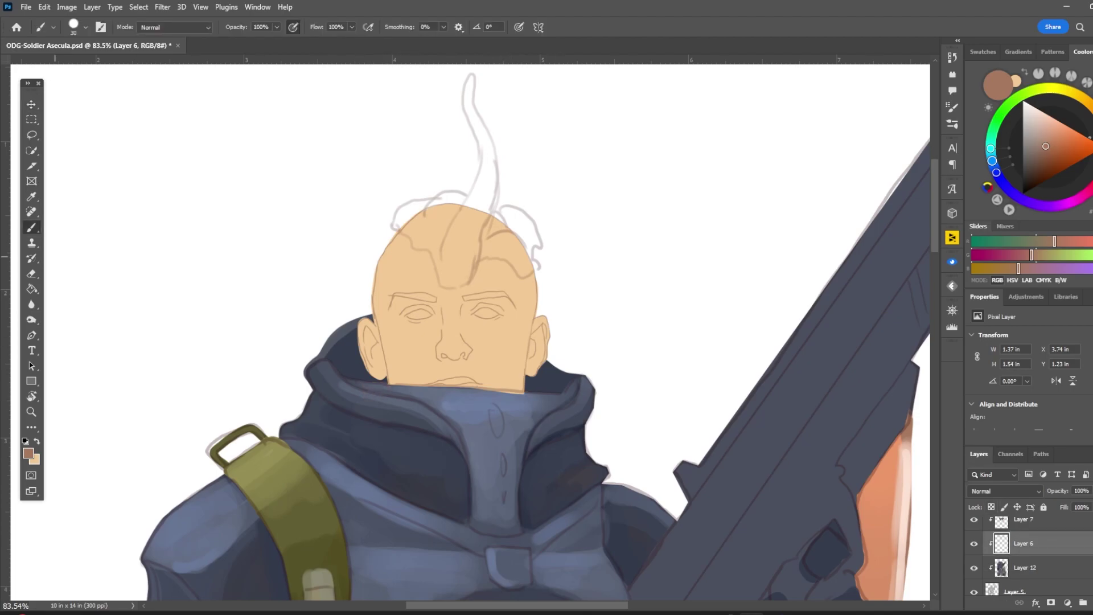
pyautogui.press('e')
pyautogui.press('b')
pyautogui.moveTo(389, 316); pyautogui.dragTo(442, 317)
pyautogui.moveTo(531, 314)
pyautogui.mouseDown()
pyautogui.moveTo(464, 313)
pyautogui.moveTo(440, 342)
pyautogui.mouseUp()
pyautogui.moveTo(464, 308); pyautogui.dragTo(464, 341)
pyautogui.moveTo(438, 356); pyautogui.dragTo(470, 355)
# Shade the jaw, cheeks, ears and brow of the face with brown and sampled skin tones
pyautogui.moveTo(381, 364); pyautogui.dragTo(421, 375)
pyautogui.moveTo(529, 348)
pyautogui.mouseDown()
pyautogui.moveTo(490, 381)
pyautogui.moveTo(530, 370)
pyautogui.mouseUp()
pyautogui.moveTo(365, 330); pyautogui.dragTo(385, 376)
pyautogui.moveTo(395, 296); pyautogui.dragTo(382, 310)
pyautogui.moveTo(532, 290); pyautogui.dragTo(467, 313)
pyautogui.moveTo(387, 285); pyautogui.dragTo(441, 299)
pyautogui.keyDown('alt'); pyautogui.click(449, 392); pyautogui.keyUp('alt')
pyautogui.keyDown('alt'); pyautogui.click(450, 392); pyautogui.keyUp('alt')
pyautogui.scroll(-3, 442, 317)
# Define the eyebrows and upper eye area with a finer brush and sampled tan tones
pyautogui.keyDown('alt'); pyautogui.click(405, 308); pyautogui.keyUp('alt')
pyautogui.press('[')
pyautogui.press('[')
pyautogui.keyDown('alt'); pyautogui.click(489, 342); pyautogui.keyUp('alt')
pyautogui.moveTo(449, 300); pyautogui.dragTo(478, 302)
pyautogui.moveTo(443, 301)
pyautogui.mouseDown()
pyautogui.moveTo(480, 313)
pyautogui.moveTo(536, 307)
pyautogui.moveTo(533, 316)
pyautogui.mouseUp()
pyautogui.press(']')
pyautogui.keyDown('alt'); pyautogui.click(489, 342); pyautogui.keyUp('alt')
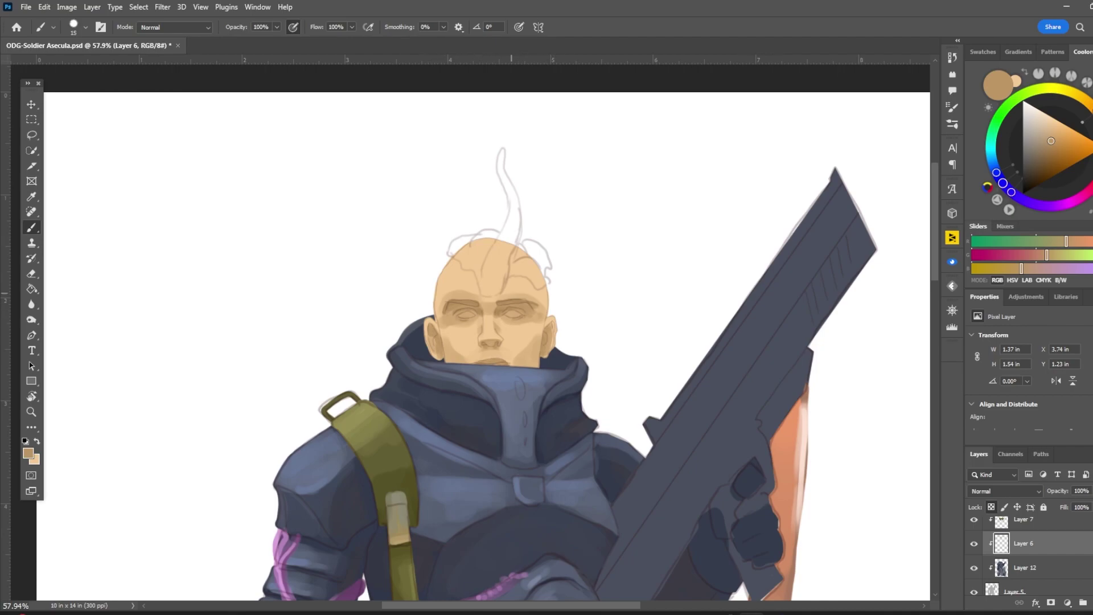
# Blend the forehead and face planes with sampled light and brown skin tones, switching between large and small brushes
pyautogui.keyDown('alt'); pyautogui.click(489, 268); pyautogui.keyUp('alt')
pyautogui.press(']')
pyautogui.press(']')
pyautogui.press(']')
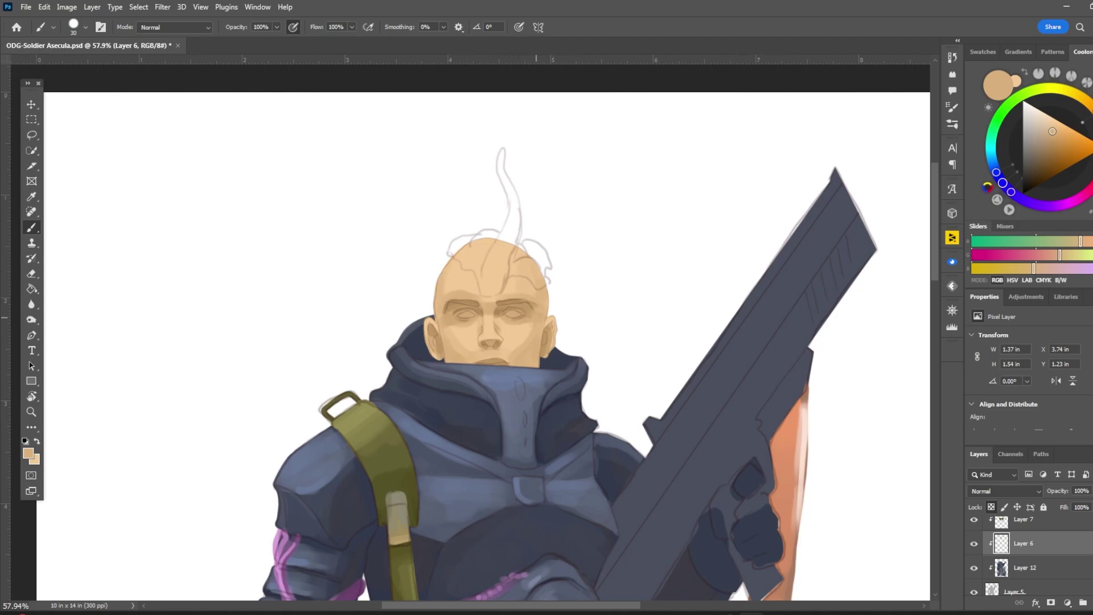
pyautogui.press('[')
pyautogui.press('[')
pyautogui.press('[')
pyautogui.keyDown('alt'); pyautogui.click(483, 344); pyautogui.keyUp('alt')
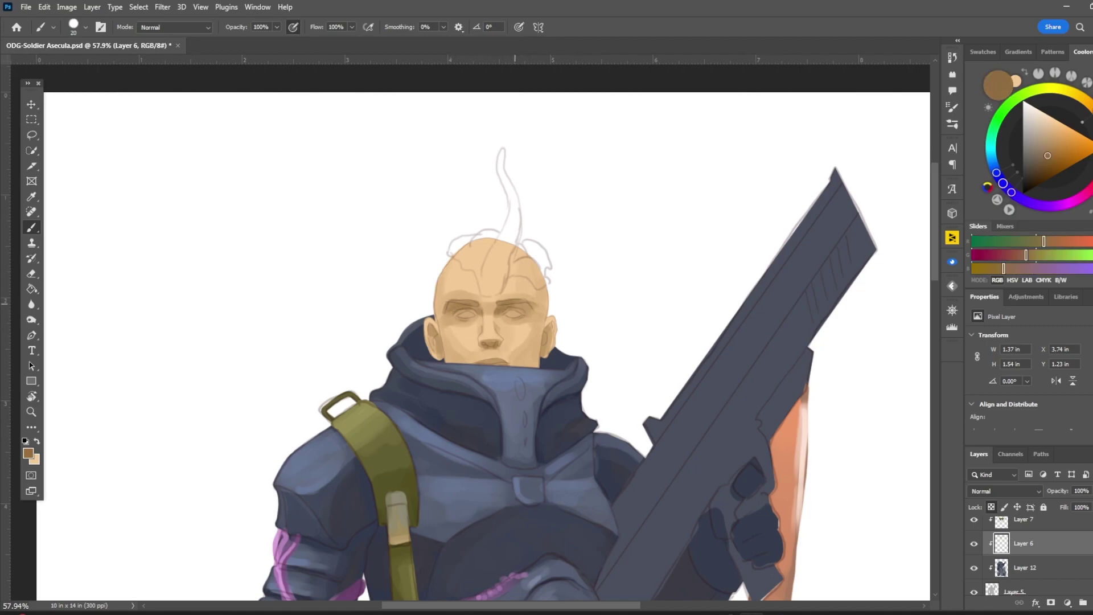
# Paint the eyes with a sampled light purple and tint the outer eye sockets dark red
pyautogui.keyDown('alt'); pyautogui.click(289, 549); pyautogui.keyUp('alt')
pyautogui.press('[')
pyautogui.press('[')
pyautogui.moveTo(459, 315); pyautogui.dragTo(522, 313)
pyautogui.keyDown('alt'); pyautogui.click(539, 268); pyautogui.keyUp('alt')
pyautogui.press(']')
pyautogui.press(']')
pyautogui.keyDown('alt'); pyautogui.click(618, 219); pyautogui.keyUp('alt')
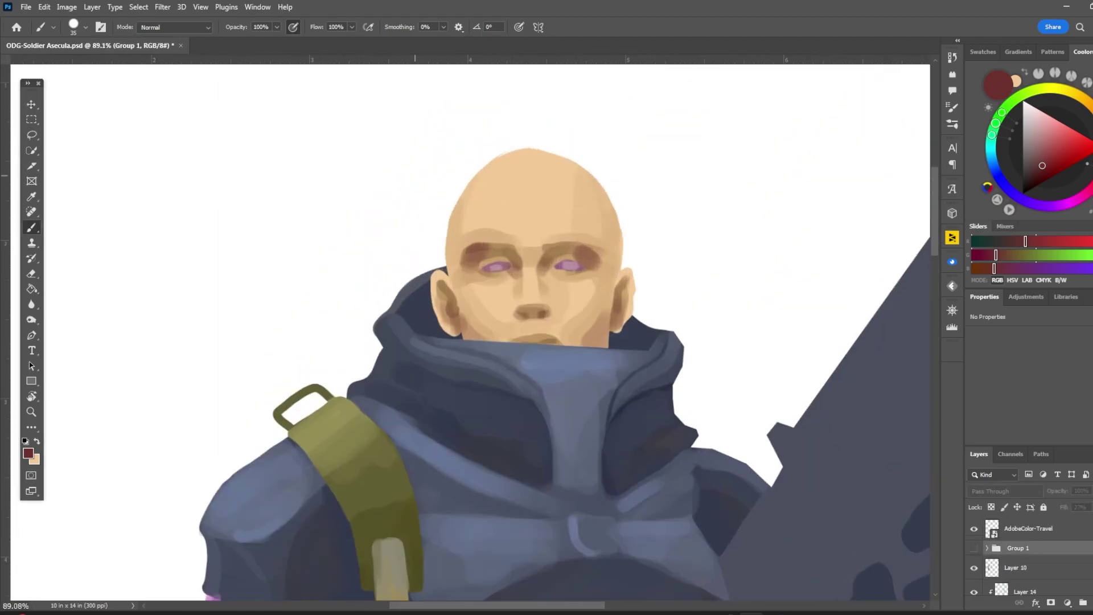
# Refine the eyes, eyelids and surrounding sockets with sampled skin tones, varying the brush size from very fine upward
pyautogui.scroll(1, 415, 175)
pyautogui.press('[')
pyautogui.press('[')
pyautogui.press('[')
pyautogui.press('[')
pyautogui.press('[')
pyautogui.press('[')
pyautogui.keyDown('alt'); pyautogui.click(568, 276); pyautogui.keyUp('alt')
pyautogui.press(']')
pyautogui.press(']')
pyautogui.press(']')
pyautogui.press(']')
pyautogui.press(']')
pyautogui.press(']')
pyautogui.press(']')
pyautogui.keyDown('alt'); pyautogui.click(575, 318); pyautogui.keyUp('alt')
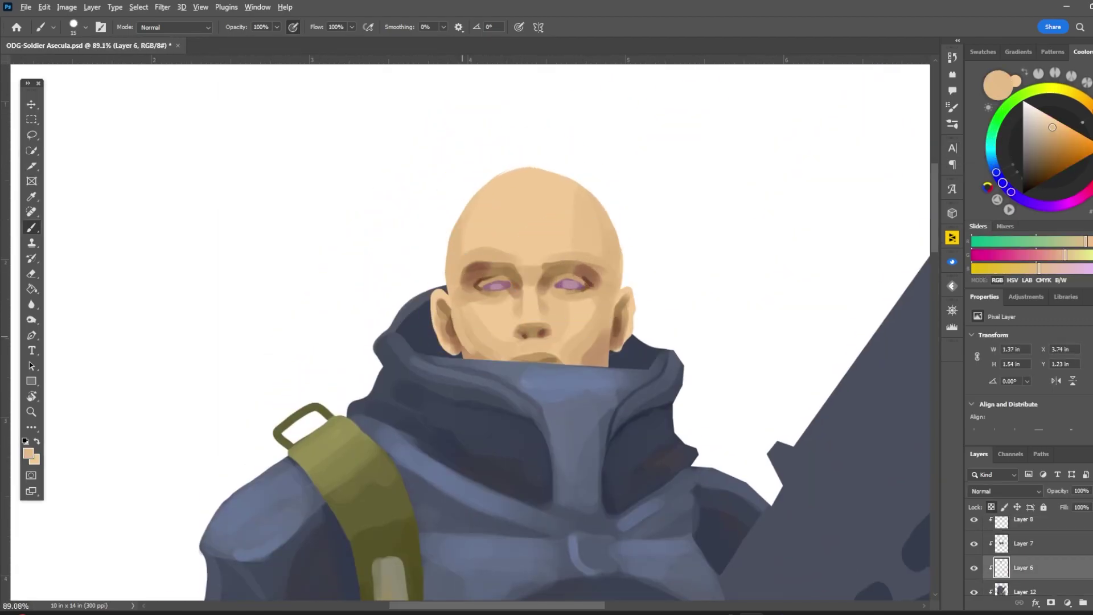
# Smooth the nose bridge and inner cheeks with skin tones sampled from the face
pyautogui.scroll(-1, 470, 285)
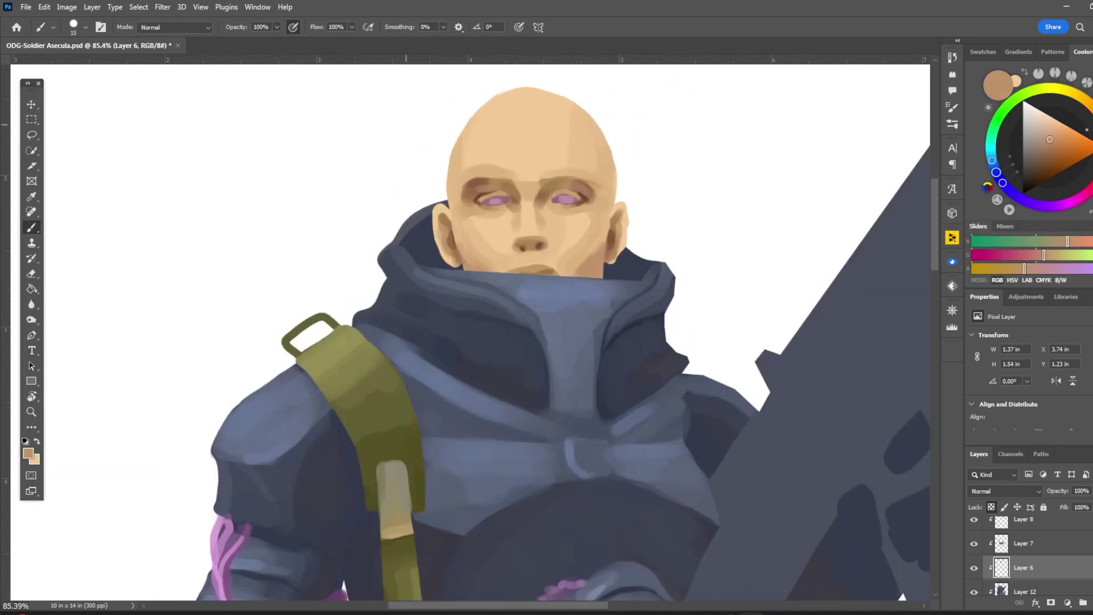
pyautogui.press('[')
pyautogui.press('[')
pyautogui.keyDown('alt'); pyautogui.click(509, 206); pyautogui.keyUp('alt')
pyautogui.keyDown('alt'); pyautogui.click(516, 222); pyautogui.keyUp('alt')
pyautogui.press(']')
pyautogui.press(']')
pyautogui.press(']')
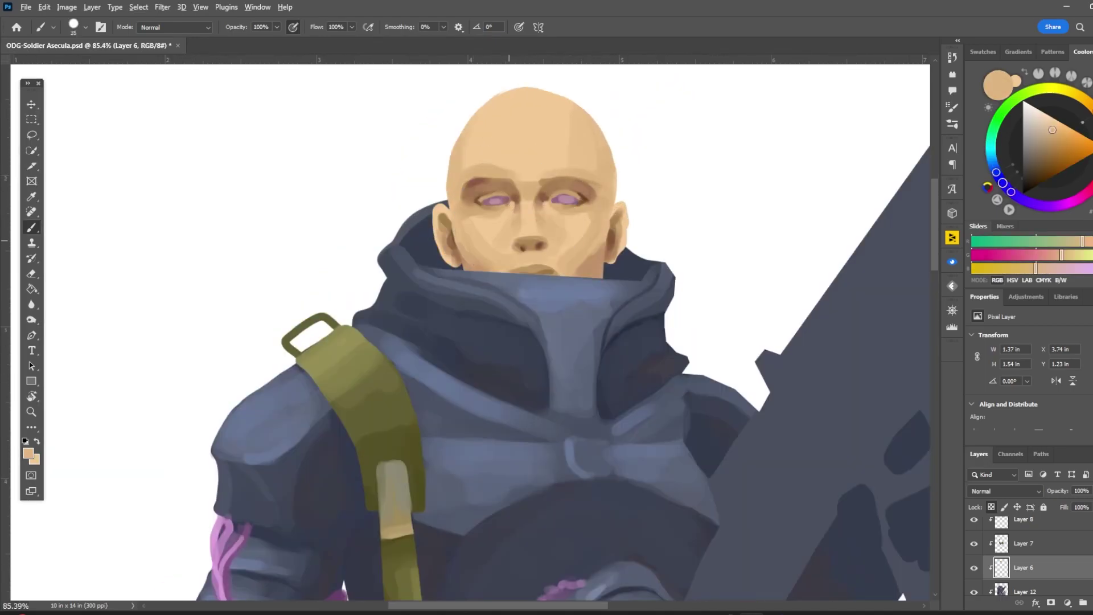
# Add pale skin highlights to the nose, cheeks and forehead with a small brush
pyautogui.scroll(-10, 411, 165)
pyautogui.scroll(6, 392, 112)
pyautogui.scroll(1, 464, 254)
pyautogui.press('[')
pyautogui.press('[')
pyautogui.press('[')
pyautogui.press('[')
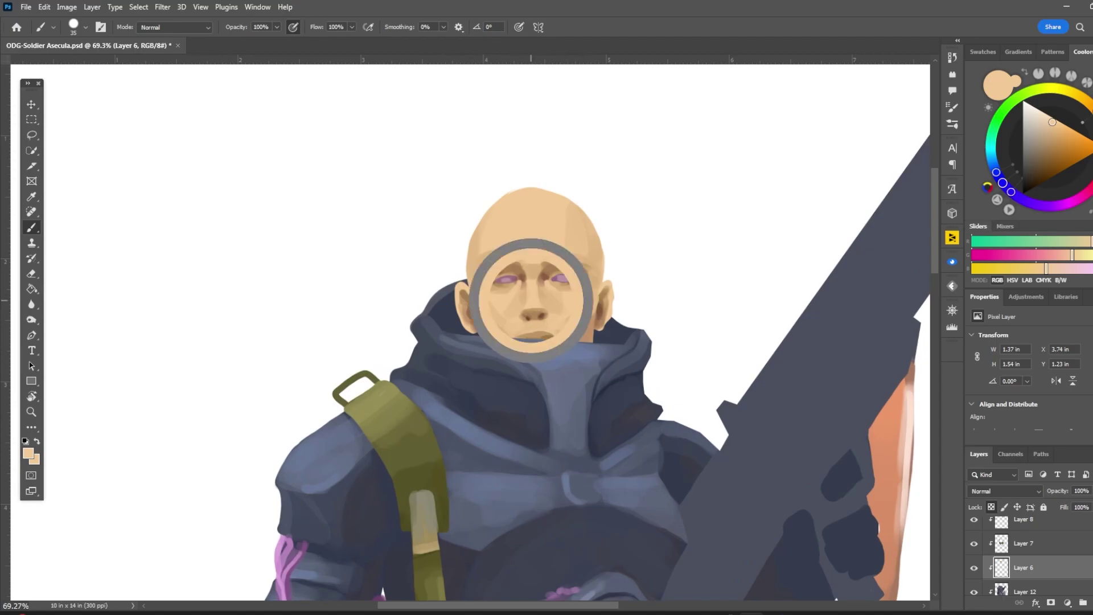
pyautogui.keyDown('alt'); pyautogui.click(533, 308); pyautogui.keyUp('alt')
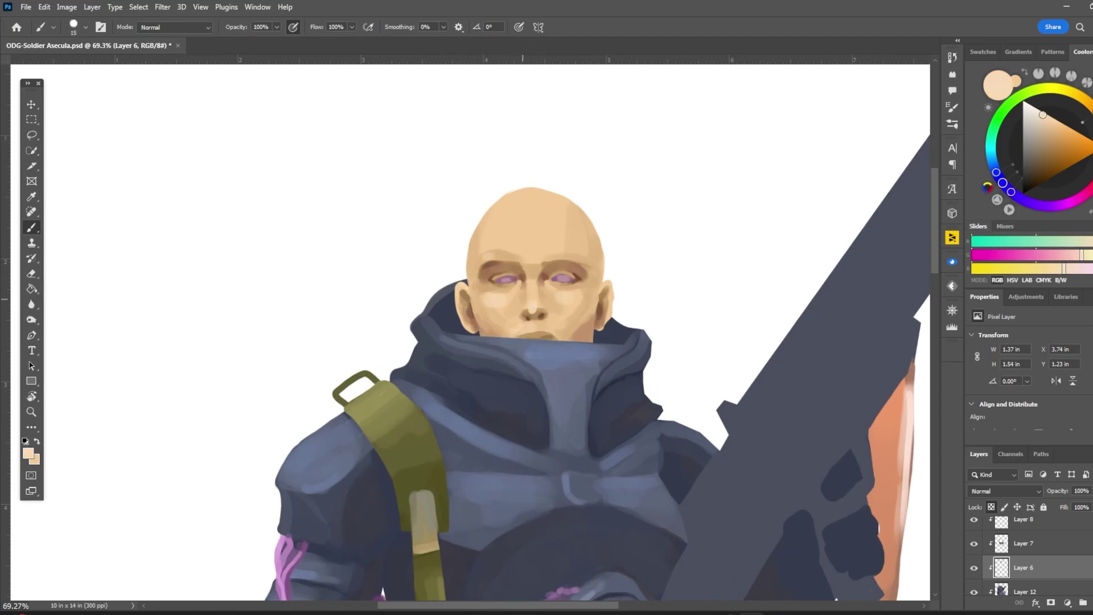
pyautogui.scroll(-8, 512, 285)
pyautogui.scroll(7, 512, 273)
pyautogui.keyDown('alt'); pyautogui.click(588, 340); pyautogui.keyUp('alt')
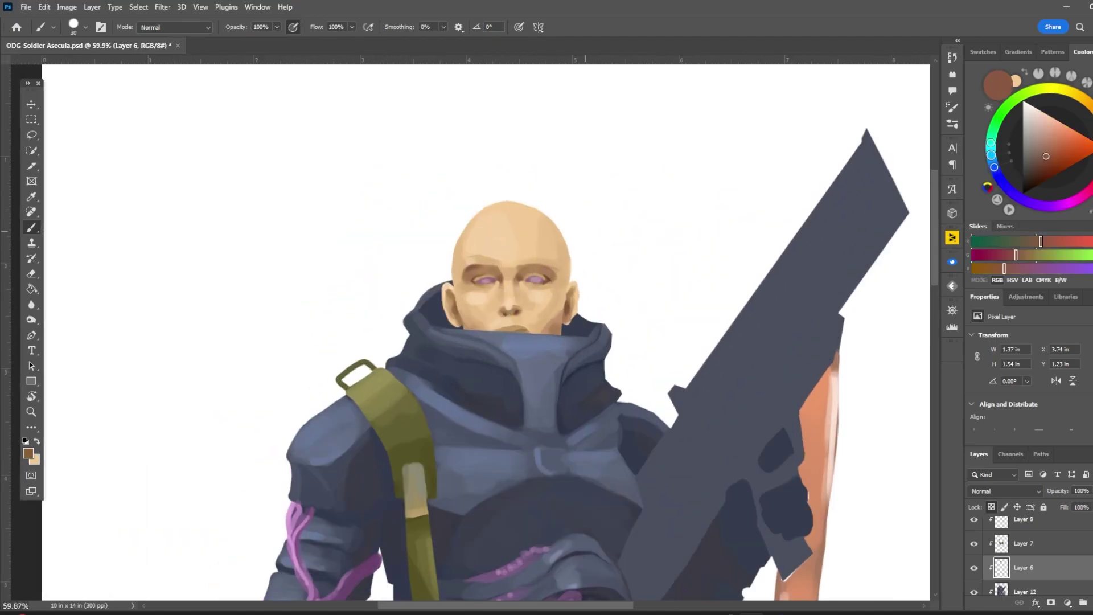
pyautogui.hotkey('ctrl', 'u')
pyautogui.moveTo(866, 117); pyautogui.dragTo(892, 116)
pyautogui.press('Escape')
# Block in a dark purple hair-like growth over the scalp and one side of the forehead on a new layer above Group 1
pyautogui.scroll(-7, 420, 103)
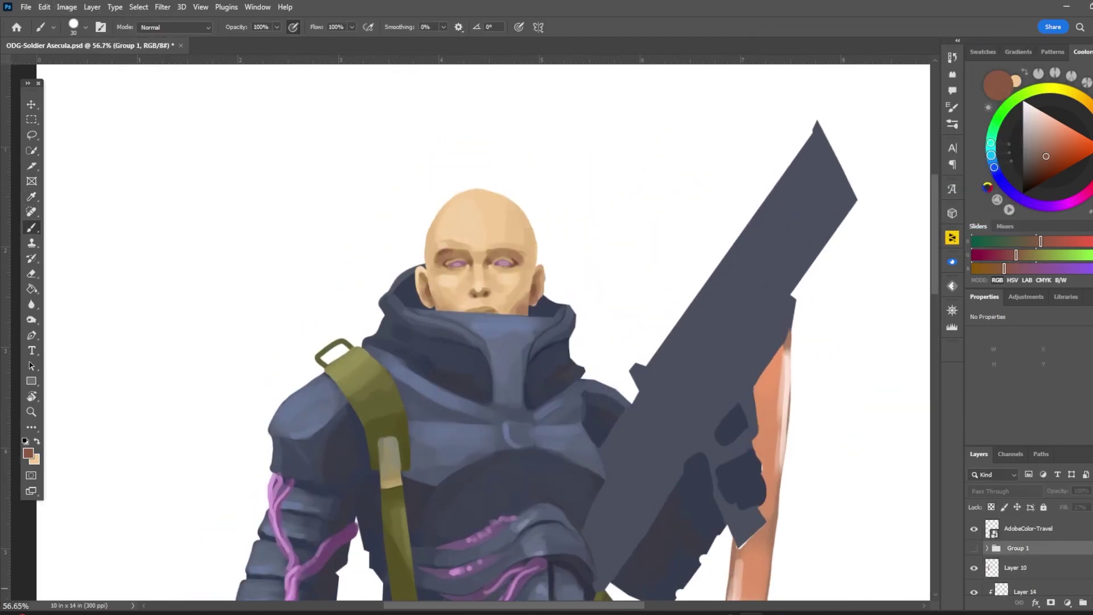
pyautogui.press('[')
pyautogui.press('[')
pyautogui.press(']')
pyautogui.press(']')
pyautogui.moveTo(453, 212)
pyautogui.mouseDown()
pyautogui.moveTo(515, 244)
pyautogui.moveTo(557, 288)
pyautogui.mouseUp()
pyautogui.click(463, 208)
pyautogui.moveTo(456, 212)
pyautogui.mouseDown()
pyautogui.moveTo(503, 205)
pyautogui.moveTo(555, 282)
pyautogui.mouseUp()
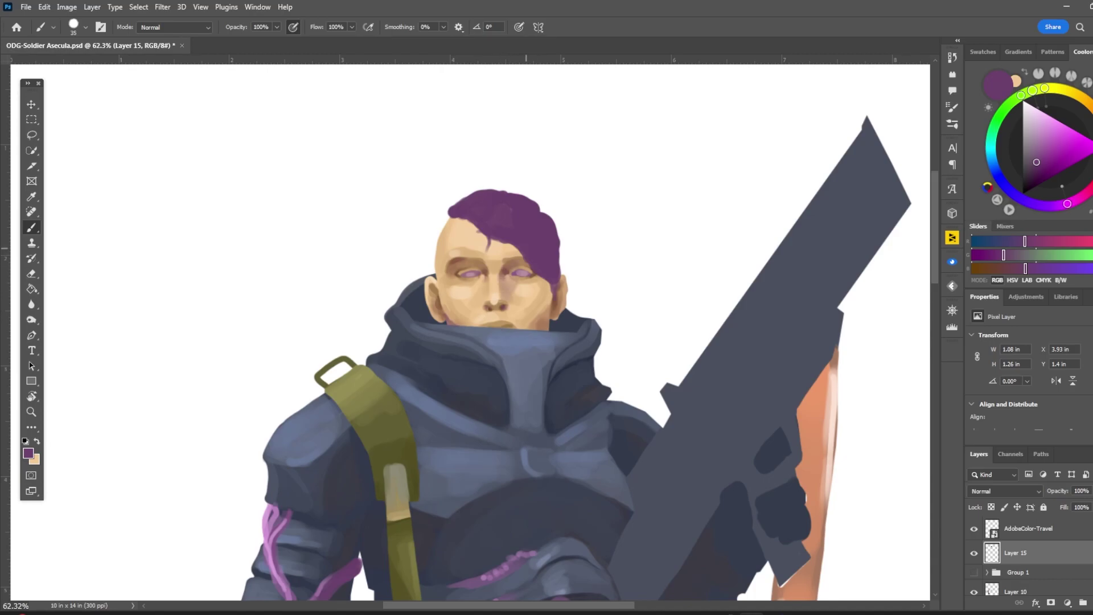
pyautogui.moveTo(509, 267); pyautogui.dragTo(539, 318)
pyautogui.scroll(-2, 388, 344)
pyautogui.hotkey('ctrl', 'z')
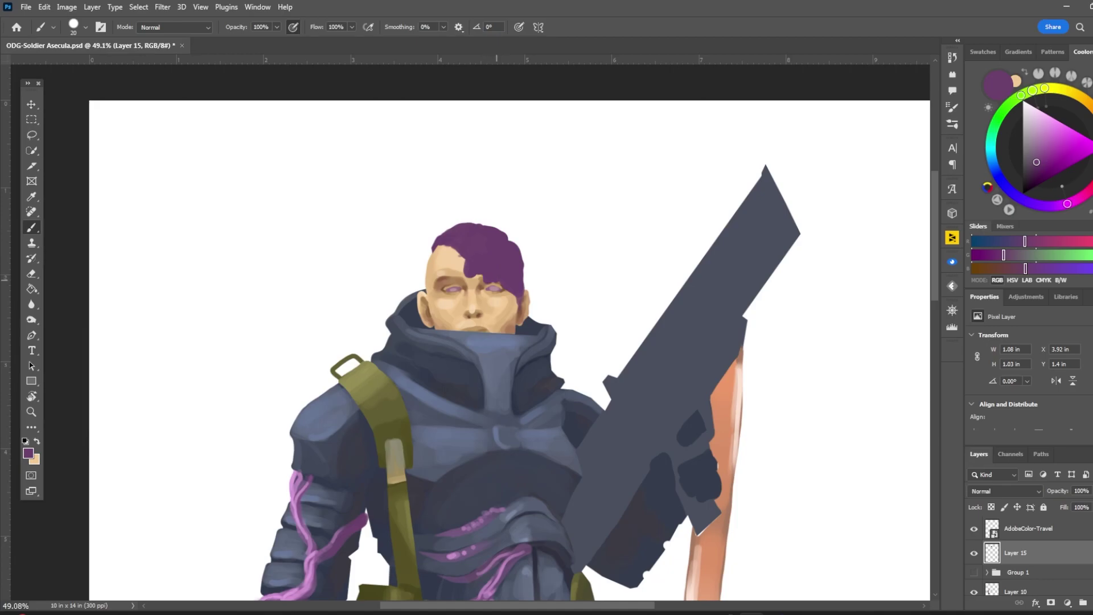
# Dab light purple spots on the head growth and paint a curling purple tendril rising from the forehead on a new layer
pyautogui.hotkey('ctrl', '0')
pyautogui.scroll(3, 488, 342)
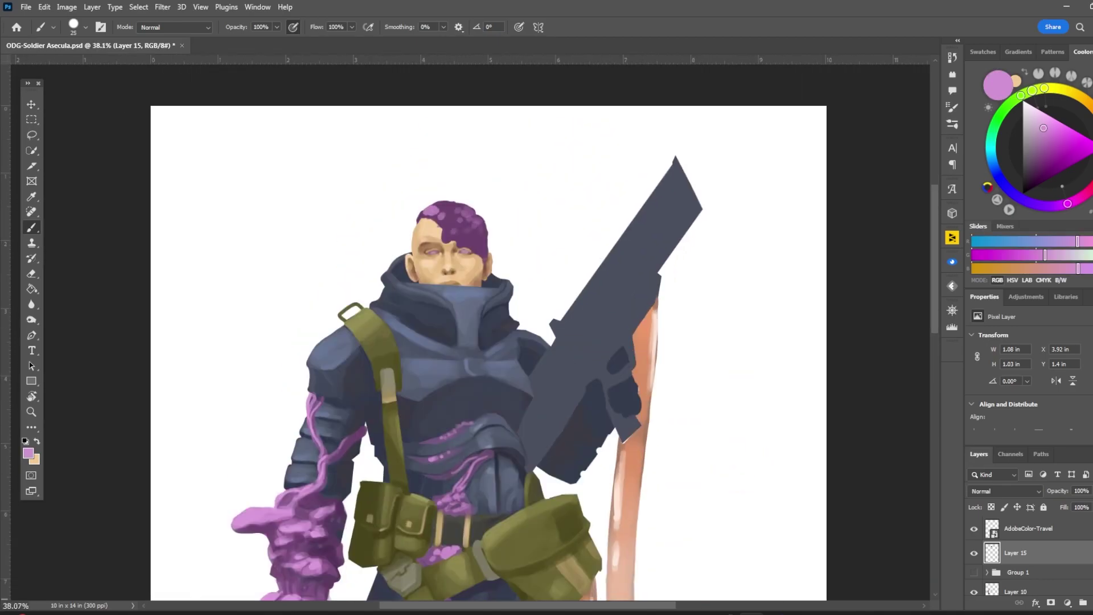
pyautogui.hotkey('ctrl', 'shift', 'alt', 'n')
pyautogui.keyDown('alt'); pyautogui.click(448, 225); pyautogui.keyUp('alt')
pyautogui.press(']')
pyautogui.moveTo(452, 237); pyautogui.dragTo(442, 157)
pyautogui.keyDown('alt'); pyautogui.click(455, 211); pyautogui.keyUp('alt')
# Return to Layer 15 and extend the growth's edge over the temple with a finer brush and sampled purple
pyautogui.scroll(2, 389, 132)
pyautogui.hotkey('alt', '[')
pyautogui.press('[')
pyautogui.press('[')
pyautogui.moveTo(436, 243); pyautogui.dragTo(422, 256)
pyautogui.keyDown('alt'); pyautogui.click(422, 255); pyautogui.keyUp('alt')
# Highlight the head growth's clumps in light purple and add small dark purple spikes along its outer edge
pyautogui.press('[')
pyautogui.press('[')
pyautogui.keyDown('alt'); pyautogui.click(494, 248); pyautogui.keyUp('alt')
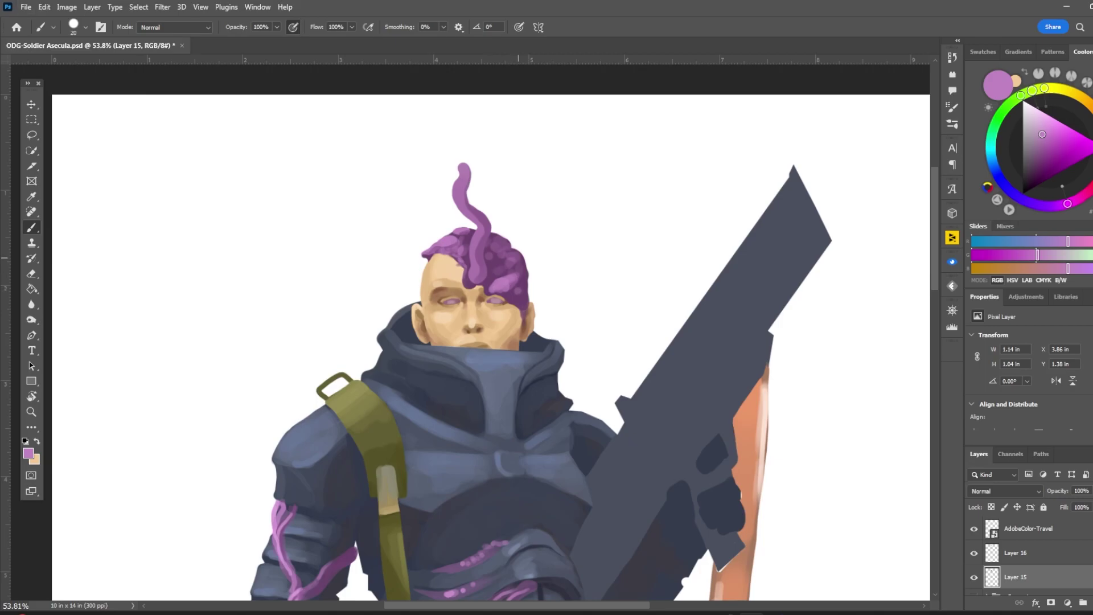
pyautogui.press('[')
pyautogui.keyDown('alt'); pyautogui.click(509, 241); pyautogui.keyUp('alt')
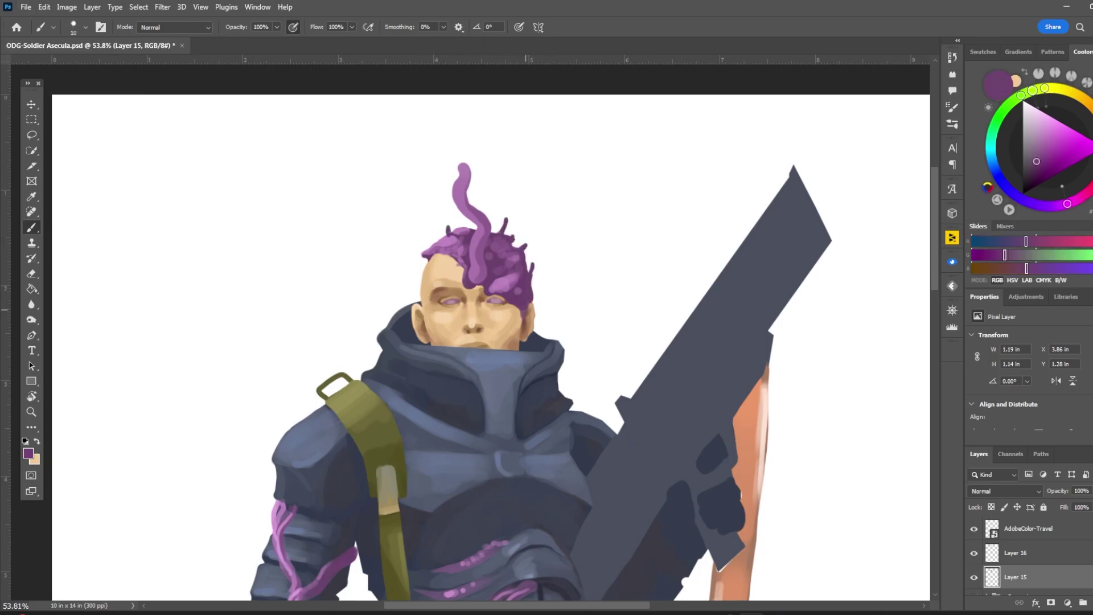
# Shade the curling tendril along its length with sampled purples and a light purple highlight
pyautogui.scroll(2, 551, 129)
pyautogui.press(']')
pyautogui.moveTo(486, 310)
pyautogui.mouseDown()
pyautogui.moveTo(511, 335)
pyautogui.moveTo(439, 188)
pyautogui.moveTo(443, 171)
pyautogui.mouseUp()
pyautogui.keyDown('alt'); pyautogui.click(220, 586); pyautogui.keyUp('alt')
pyautogui.hotkey('alt', ']')
pyautogui.hotkey('ctrl', '0')
pyautogui.scroll(3, 484, 256)
pyautogui.scroll(2, 429, 290)
# Paint a dark red shadow beneath the growth's forehead edge on a new clipped layer above Layer 6
pyautogui.hotkey('alt', '[')
pyautogui.hotkey('alt', '[')
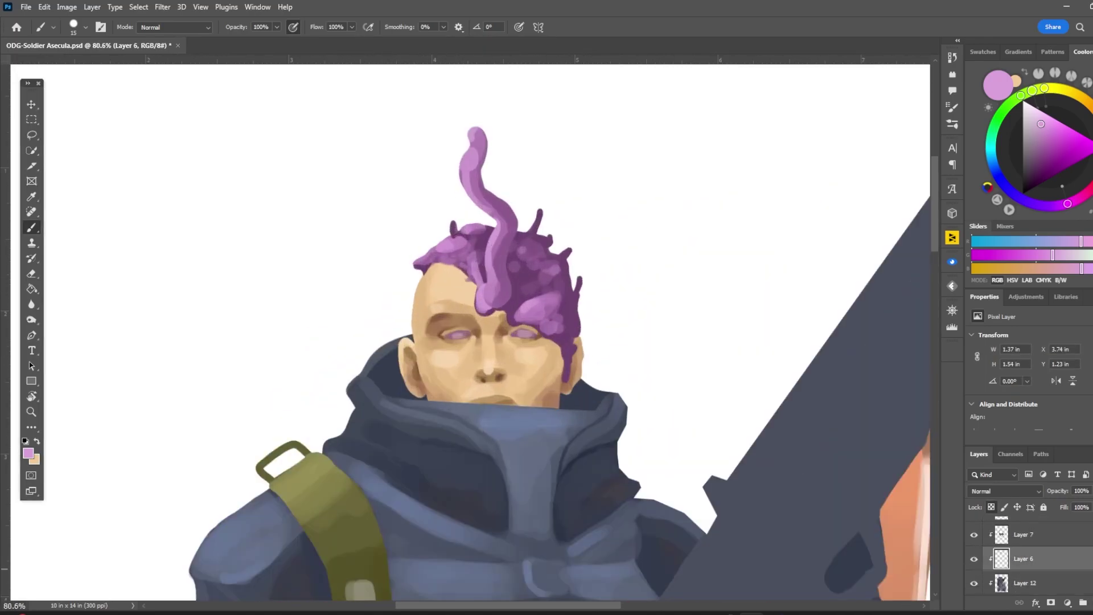
pyautogui.press(']')
pyautogui.press(']')
pyautogui.press('[')
pyautogui.press('[')
pyautogui.press('[')
pyautogui.press('[')
pyautogui.press('[')
pyautogui.keyDown('alt'); pyautogui.click(461, 279); pyautogui.keyUp('alt')
pyautogui.moveTo(438, 267); pyautogui.dragTo(475, 290)
pyautogui.scroll(-1, 472, 307)
pyautogui.scroll(-2, 472, 284)
pyautogui.press(']')
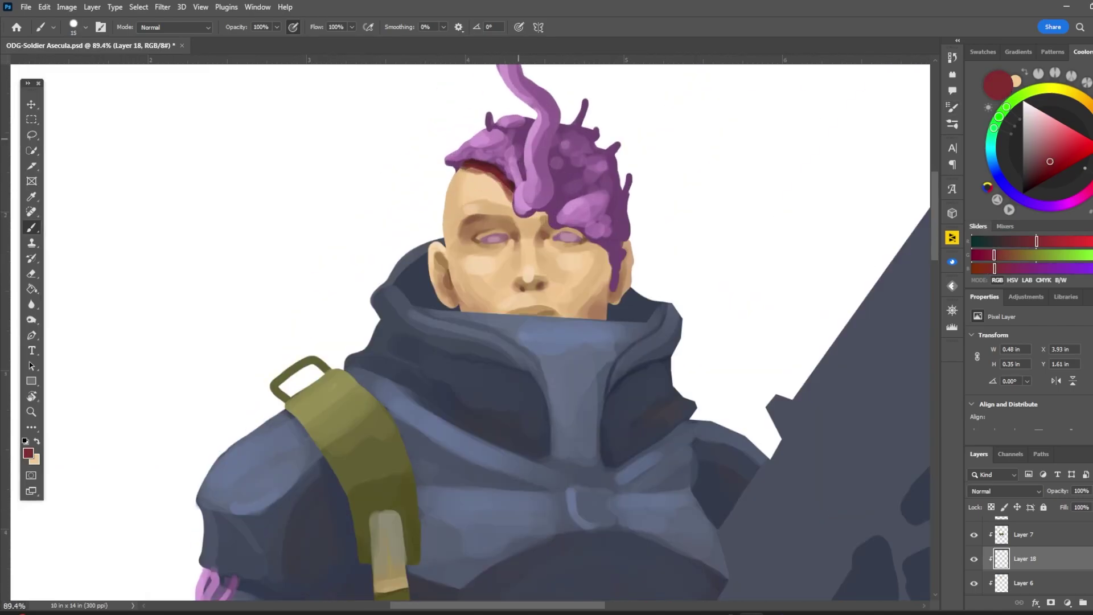
# Tint the inner eye corners and the side of the nose dark red with a larger brush on Layer 18
pyautogui.hotkey('ctrl', '0')
pyautogui.scroll(4, 433, 142)
pyautogui.press(']')
pyautogui.press(']')
pyautogui.press(']')
pyautogui.press(']')
pyautogui.moveTo(481, 276)
pyautogui.mouseDown()
pyautogui.moveTo(521, 282)
pyautogui.moveTo(498, 299)
pyautogui.mouseUp()
pyautogui.hotkey('ctrl', '0')
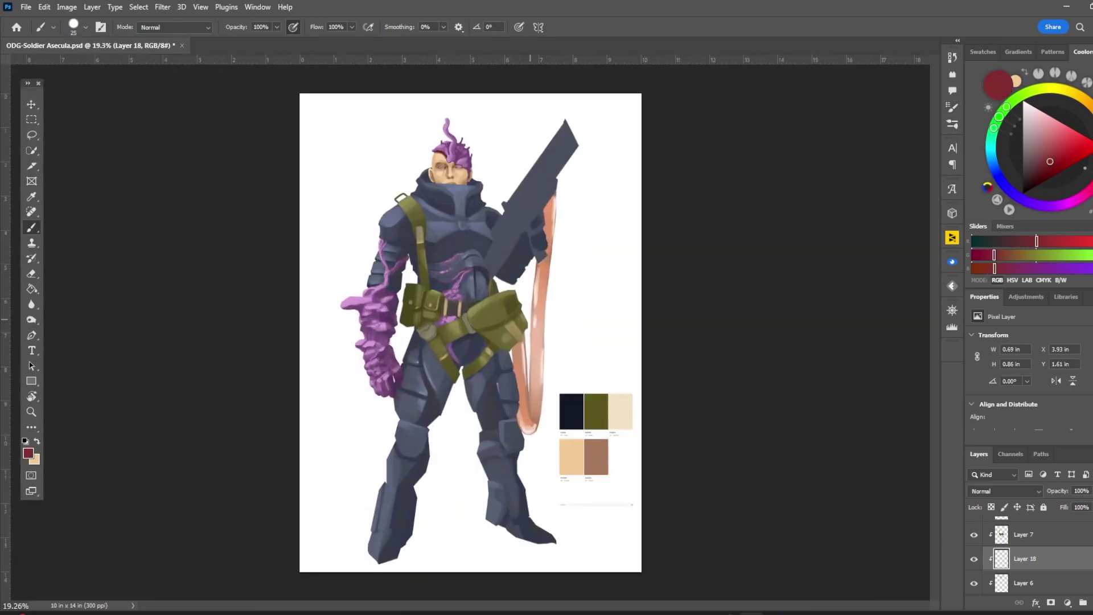
# Brush a broad red tint over the lower cheek and jaw below the growth on Layer 18
pyautogui.press(']')
pyautogui.press(']')
pyautogui.press(']')
pyautogui.scroll(3, 461, 176)
pyautogui.scroll(-3, 461, 177)
pyautogui.moveTo(458, 171); pyautogui.dragTo(465, 182)
pyautogui.scroll(3, 461, 171)
pyautogui.scroll(-3, 462, 171)
pyautogui.scroll(3, 450, 148)
pyautogui.press(']')
pyautogui.scroll(-3, 1024, 546)
# Refine the purple eyes on Layer 6 with a fine brush
pyautogui.click(974, 587)
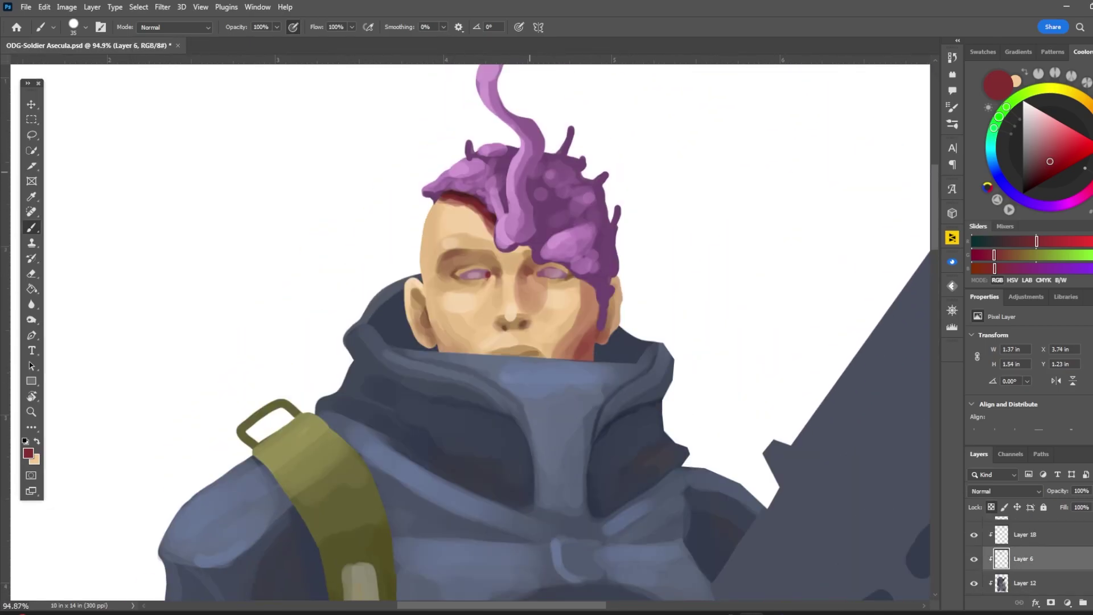
pyautogui.scroll(-5, 470, 330)
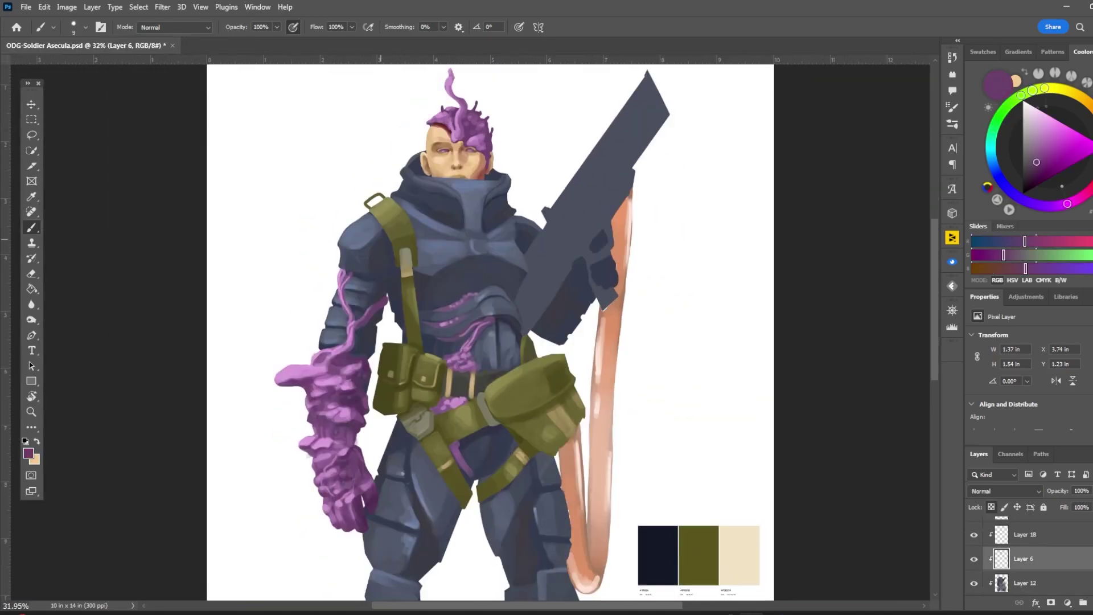
pyautogui.scroll(5, 470, 330)
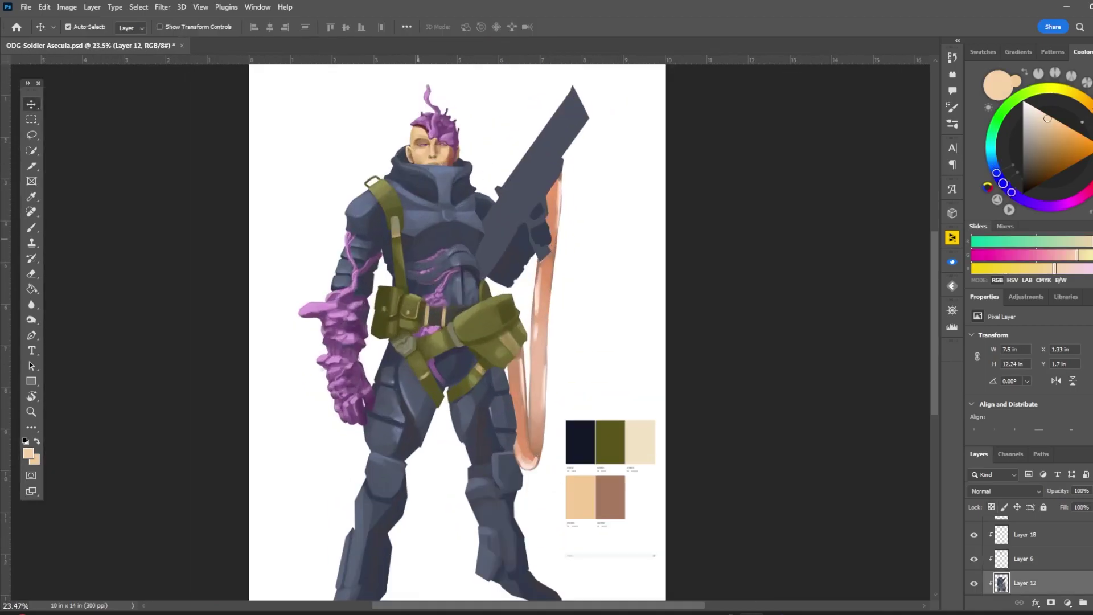
# Refine the armour's shading on Layer 12 with sampled dark navy and lighter blue, varying the brush size
pyautogui.press(']')
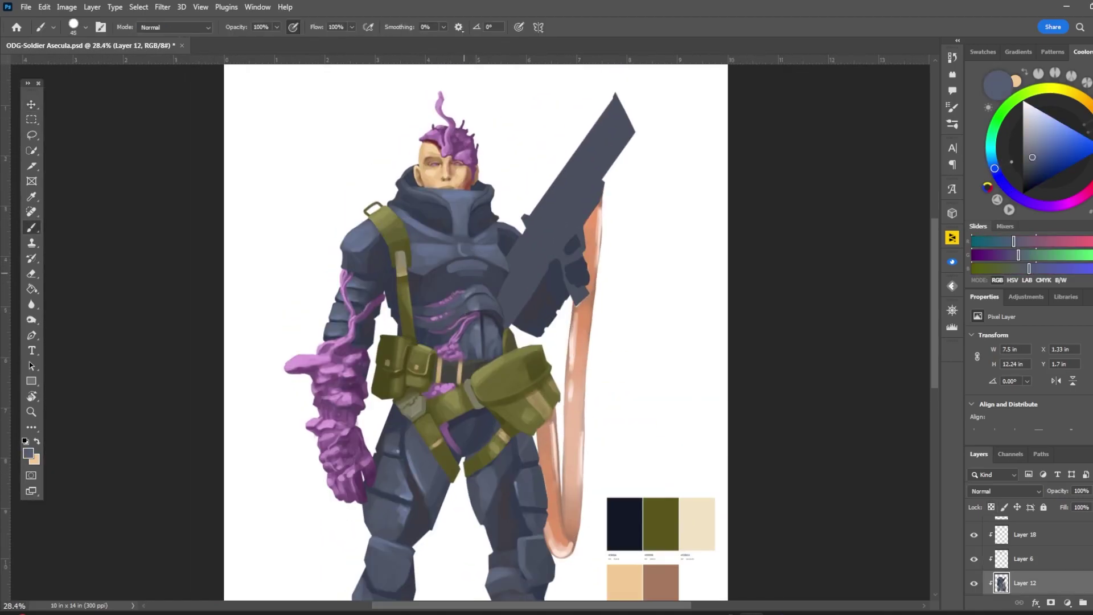
pyautogui.press('[')
pyautogui.press(']')
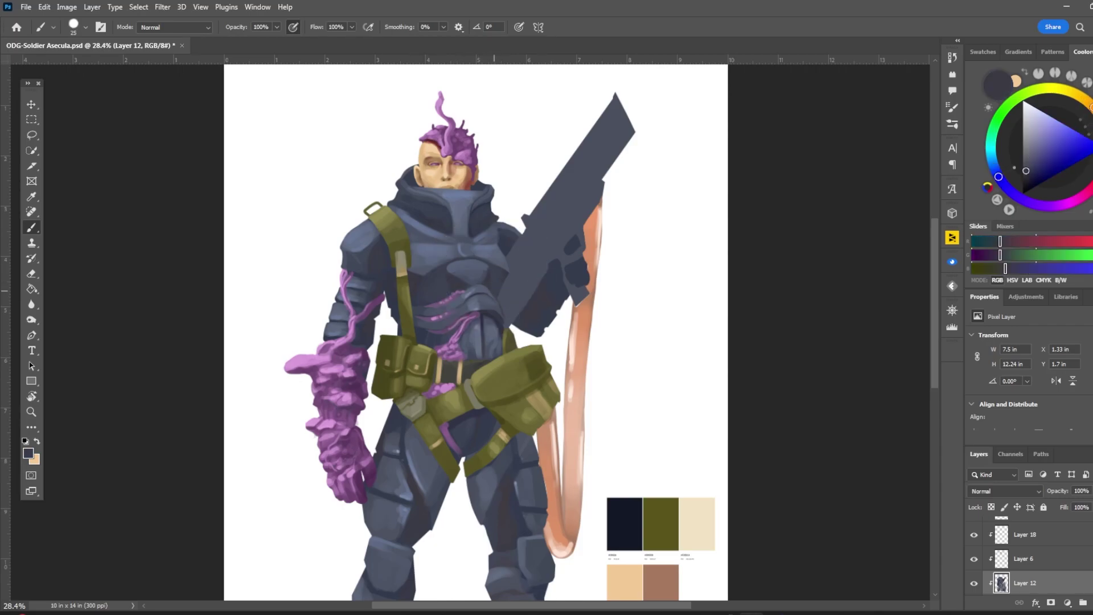
pyautogui.scroll(2, 535, 330)
pyautogui.press('[')
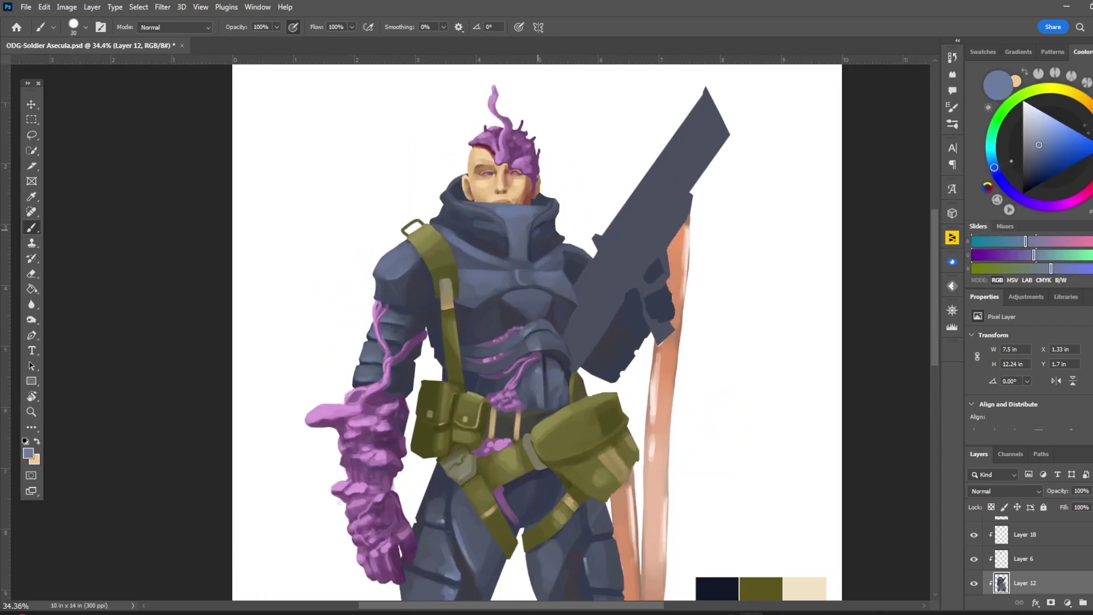
pyautogui.scroll(-2, 535, 330)
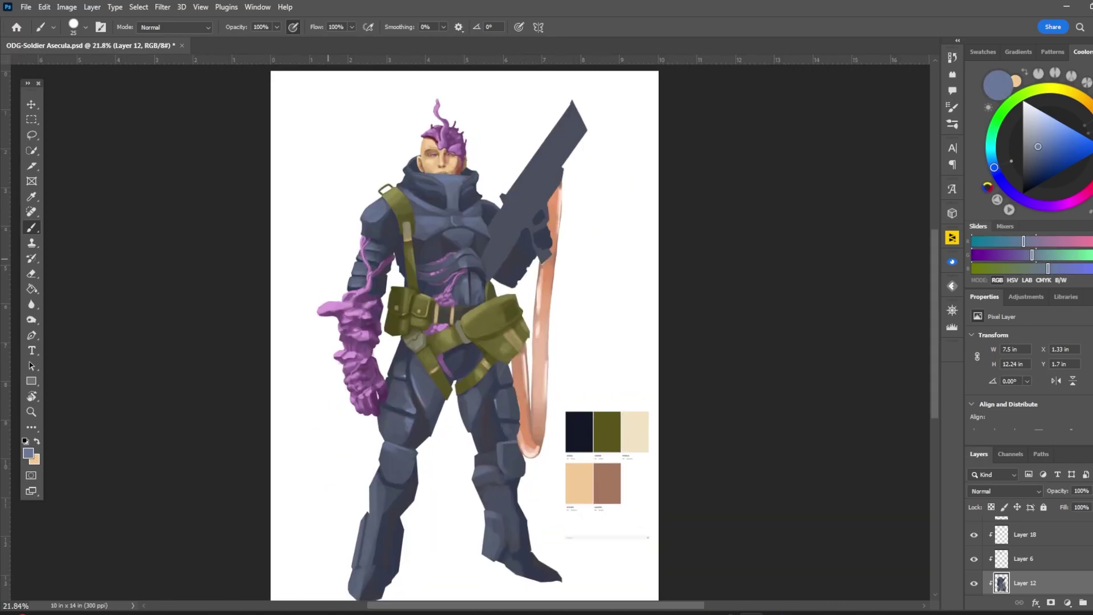
# Try a broad reddish-brown wash over the lower face and collar on Layer 18, and discard that layer
pyautogui.press('v')
pyautogui.scroll(3, 455, 285)
pyautogui.moveTo(427, 302); pyautogui.dragTo(448, 255)
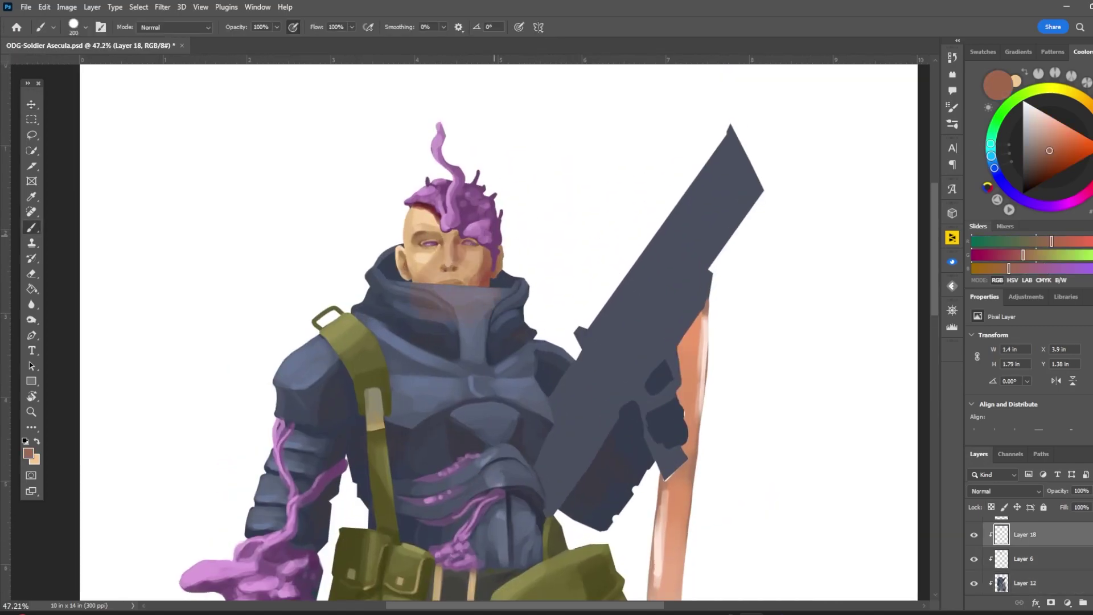
pyautogui.hotkey('ctrl', '0')
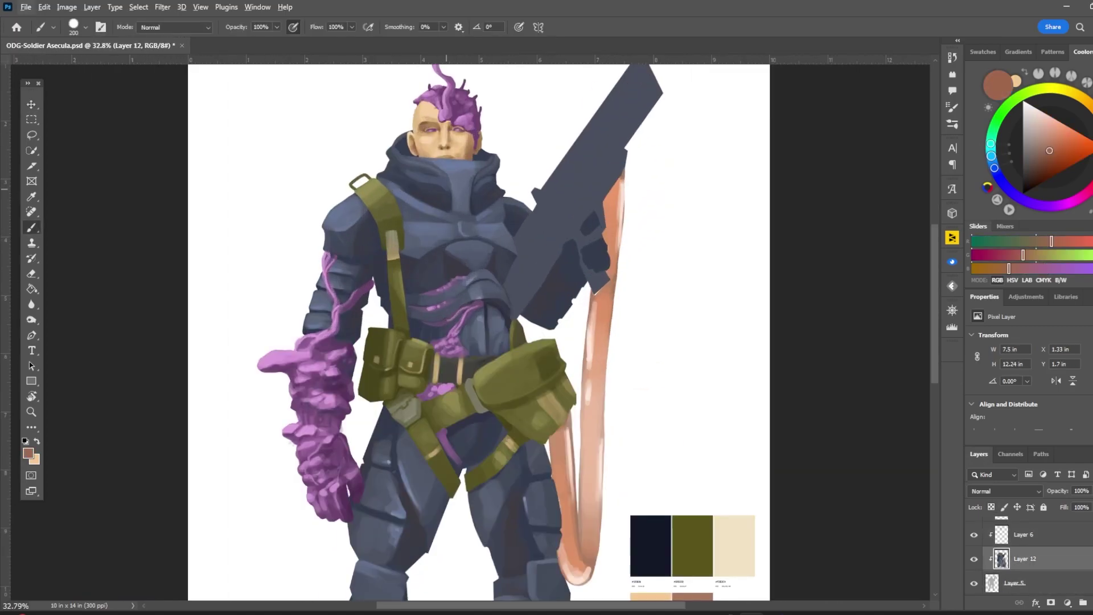
# Shade the rifle-side gauntlet with sampled dark navy on Layer 12, and paint lengthwise lighter slate planes on the rifle on Layer 8
pyautogui.keyDown('alt'); pyautogui.click(538, 316); pyautogui.keyUp('alt')
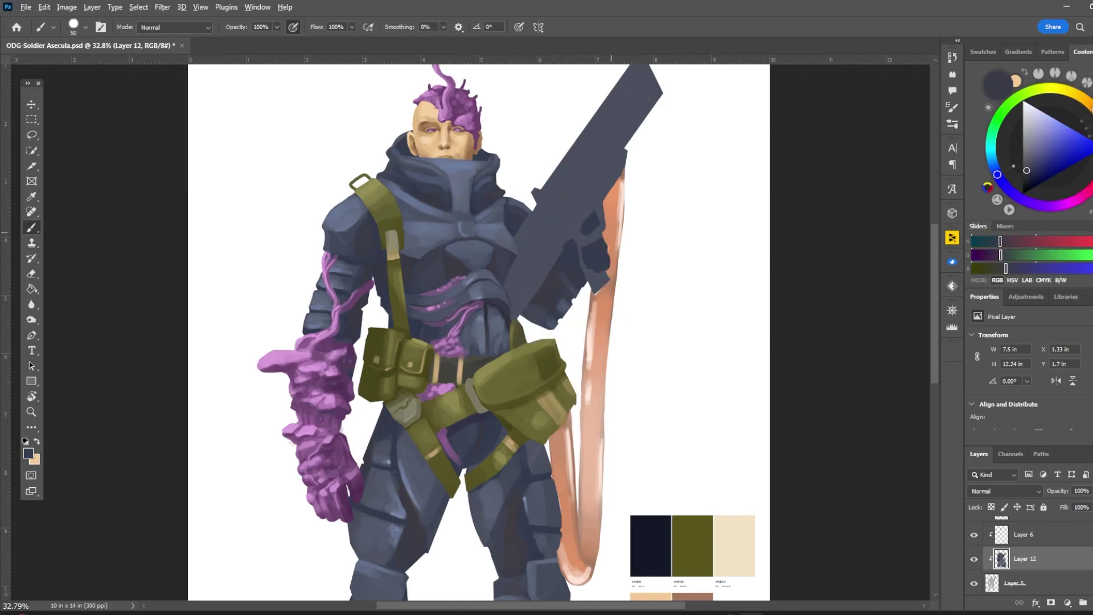
pyautogui.keyDown('alt'); pyautogui.scroll(-2, 471, 332); pyautogui.keyUp('alt')
pyautogui.keyDown('alt'); pyautogui.scroll(1, 485, 332); pyautogui.keyUp('alt')
pyautogui.press('v')
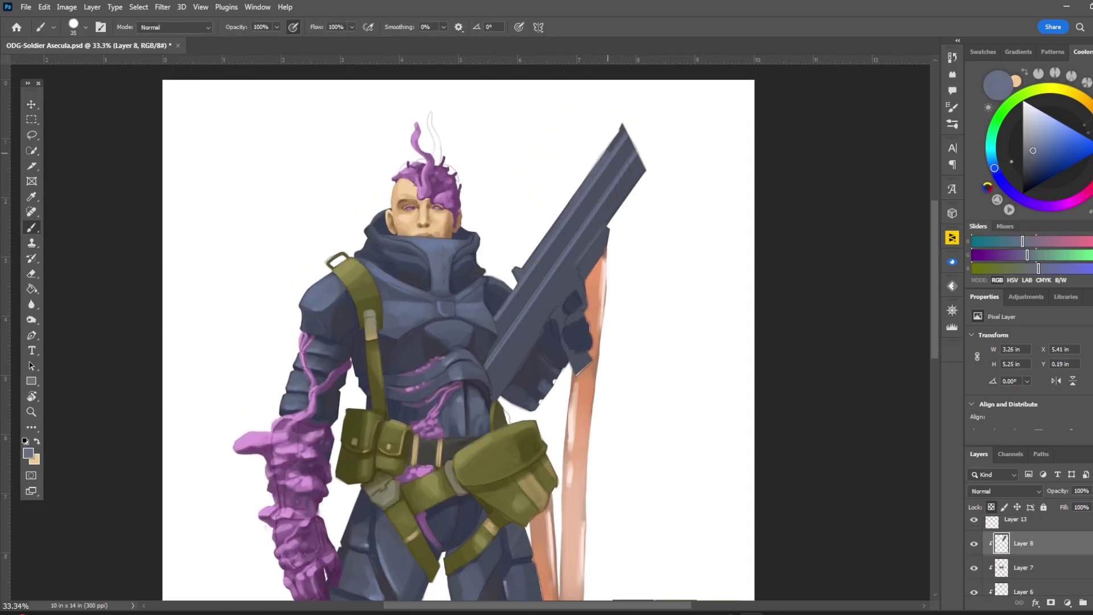
pyautogui.press('[')
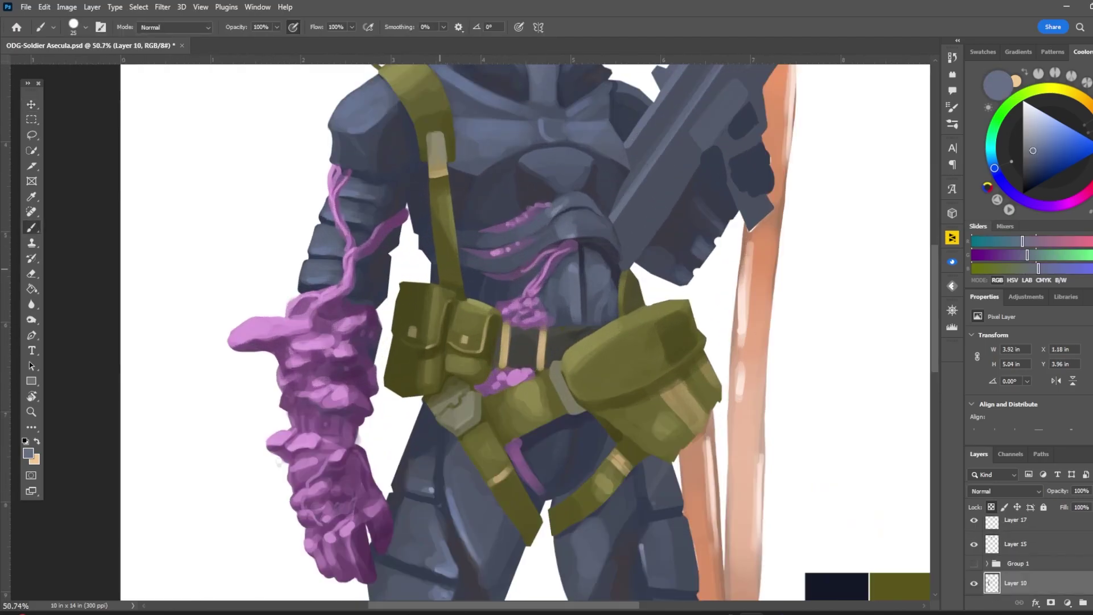
# Extend dark purple veins and growth across the torn waist armour on Layer 10
pyautogui.press('[')
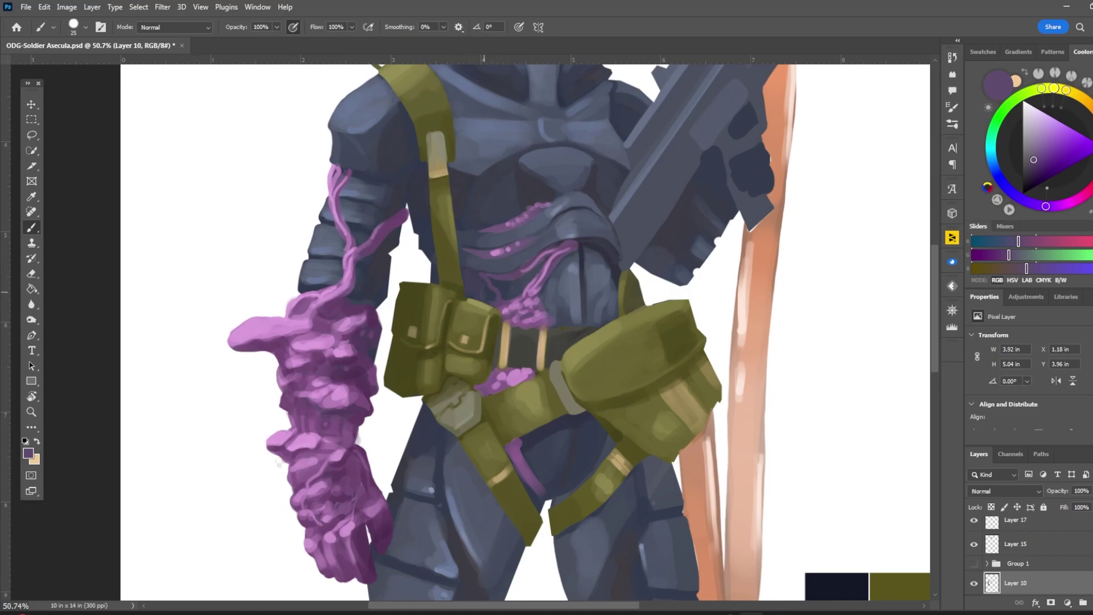
pyautogui.scroll(-5, 408, 284)
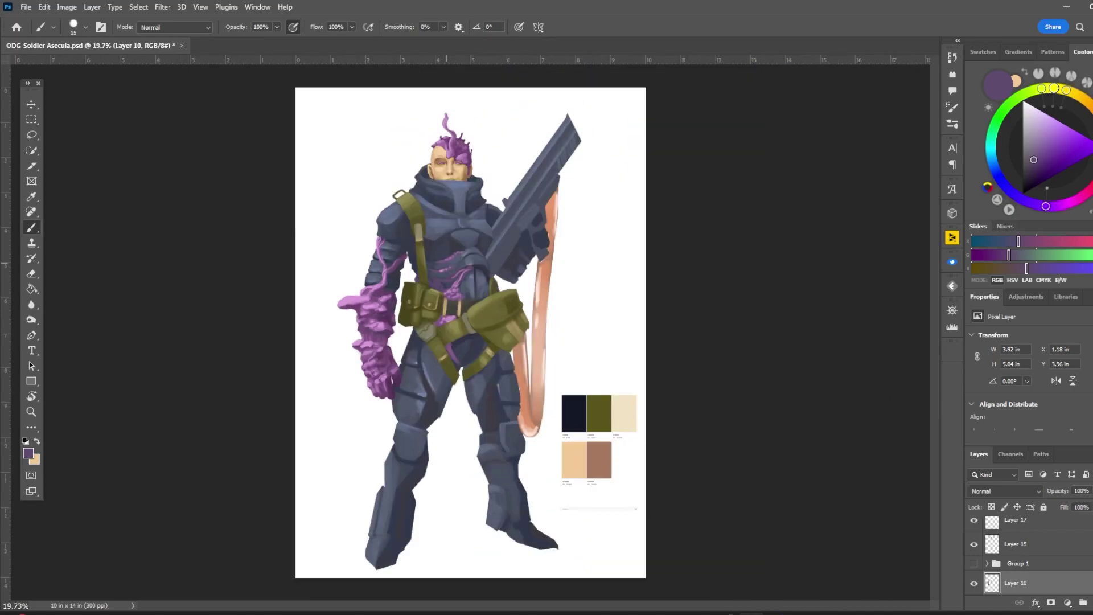
pyautogui.scroll(3, 339, 265)
pyautogui.press(']')
pyautogui.press(']')
pyautogui.press(']')
pyautogui.keyDown('alt'); pyautogui.click(420, 264); pyautogui.keyUp('alt')
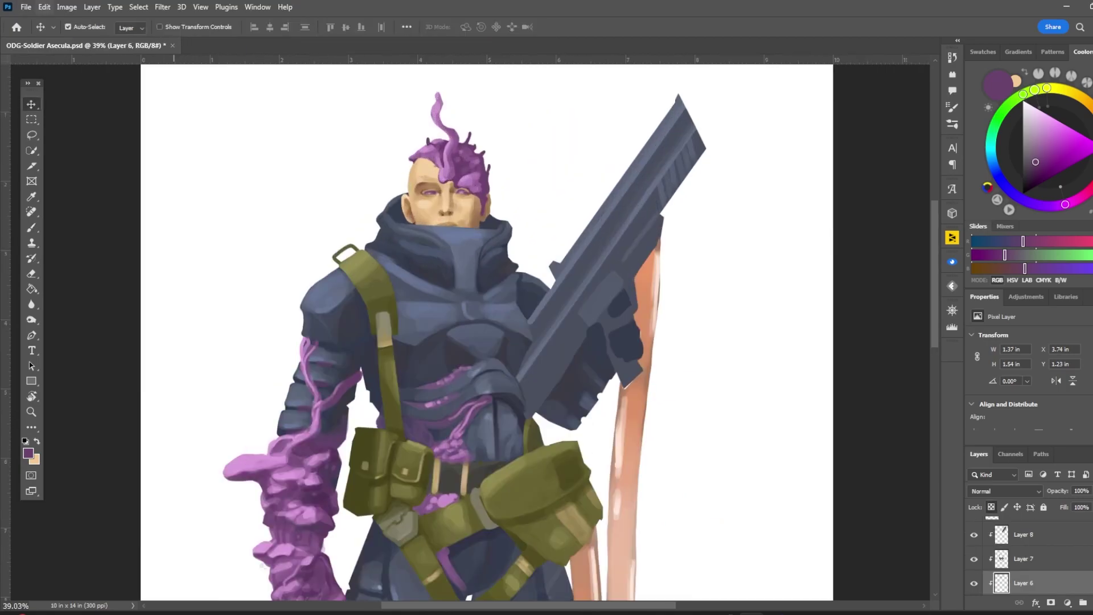
# Recolour the face on Layer 6 to pale lilac using Hue/Saturation with hue -147 and saturation -48
pyautogui.hotkey('ctrl', 'u')
pyautogui.hotkey('shift', 'Up')
pyautogui.hotkey('shift', 'Up')
pyautogui.hotkey('shift', 'Up')
pyautogui.hotkey('shift', 'Up')
pyautogui.hotkey('shift', 'Down')
pyautogui.hotkey('shift', 'Down')
pyautogui.hotkey('shift', 'Down')
pyautogui.hotkey('shift', 'Down')
pyautogui.hotkey('shift', 'Down')
pyautogui.hotkey('shift', 'Down')
pyautogui.hotkey('shift', 'Down')
pyautogui.hotkey('shift', 'Down')
pyautogui.hotkey('shift', 'Down')
pyautogui.hotkey('shift', 'Down')
pyautogui.hotkey('shift', 'Down')
pyautogui.hotkey('shift', 'Down')
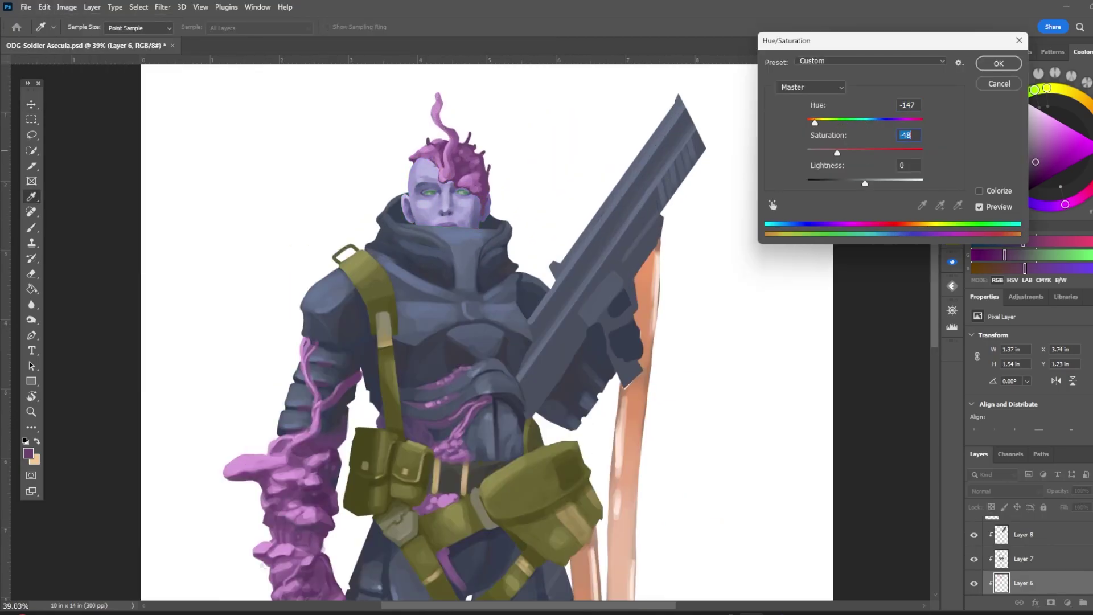
pyautogui.press('Return')
# Colour the eyes magenta and paint thin purple veins across the forehead and cheek with a fine brush
pyautogui.press('v')
pyautogui.hotkey('ctrl', '+')
pyautogui.press('b')
pyautogui.moveTo(438, 242); pyautogui.dragTo(523, 243)
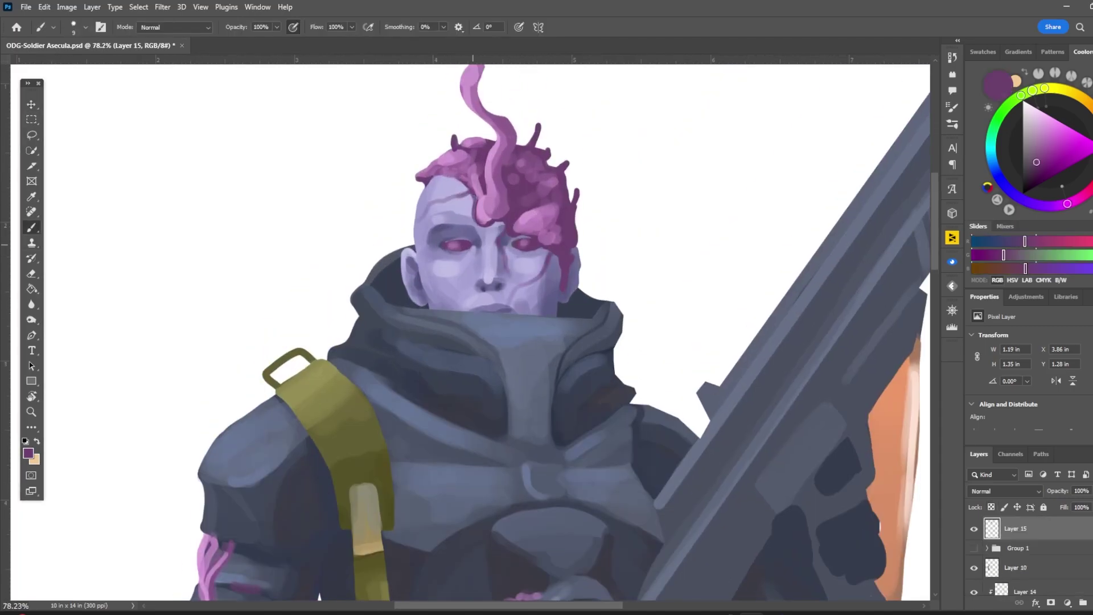
pyautogui.hotkey('ctrl', '0')
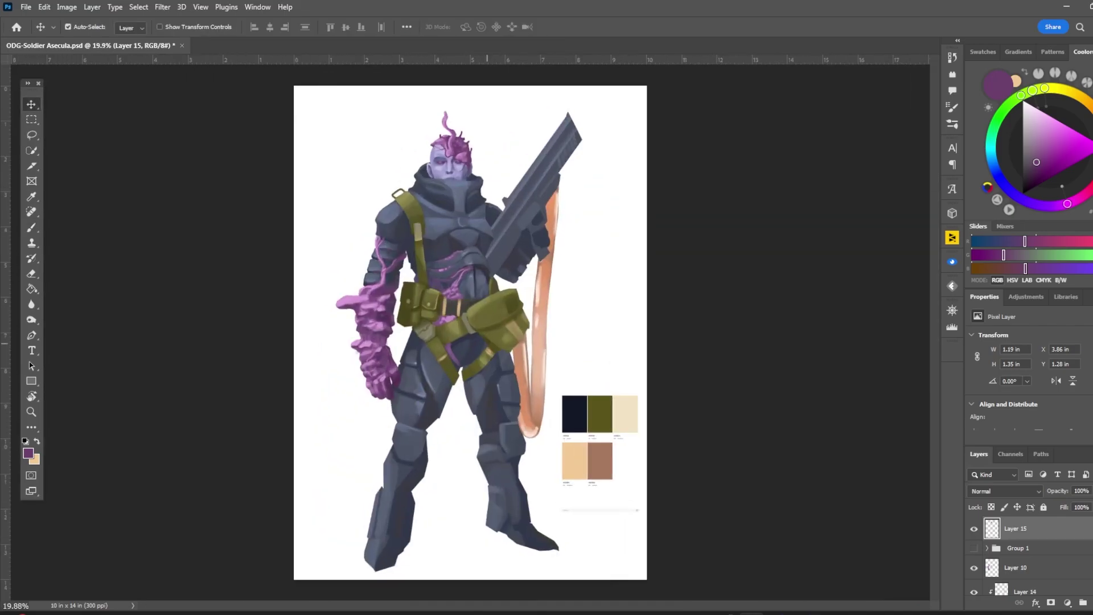
# Add textured light olive marks to the hip pouch on Layer 7 with an angled textured brush
pyautogui.rightClick(29, 361)
pyautogui.click(29, 361)
pyautogui.press('Return')
pyautogui.keyDown('alt'); pyautogui.click(447, 315); pyautogui.keyUp('alt')
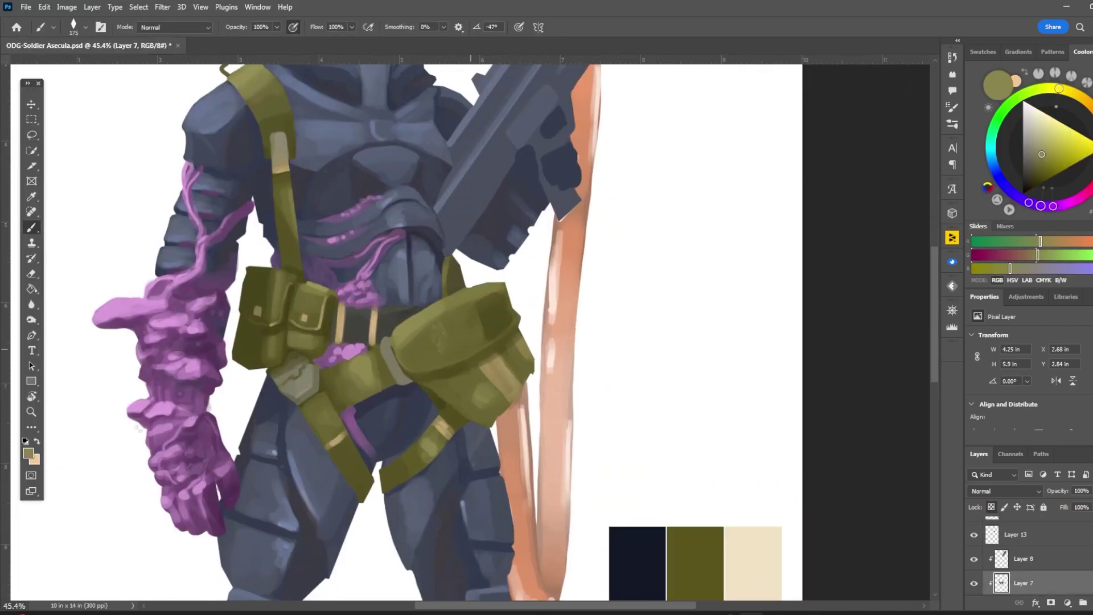
pyautogui.moveTo(456, 285); pyautogui.dragTo(547, 339)
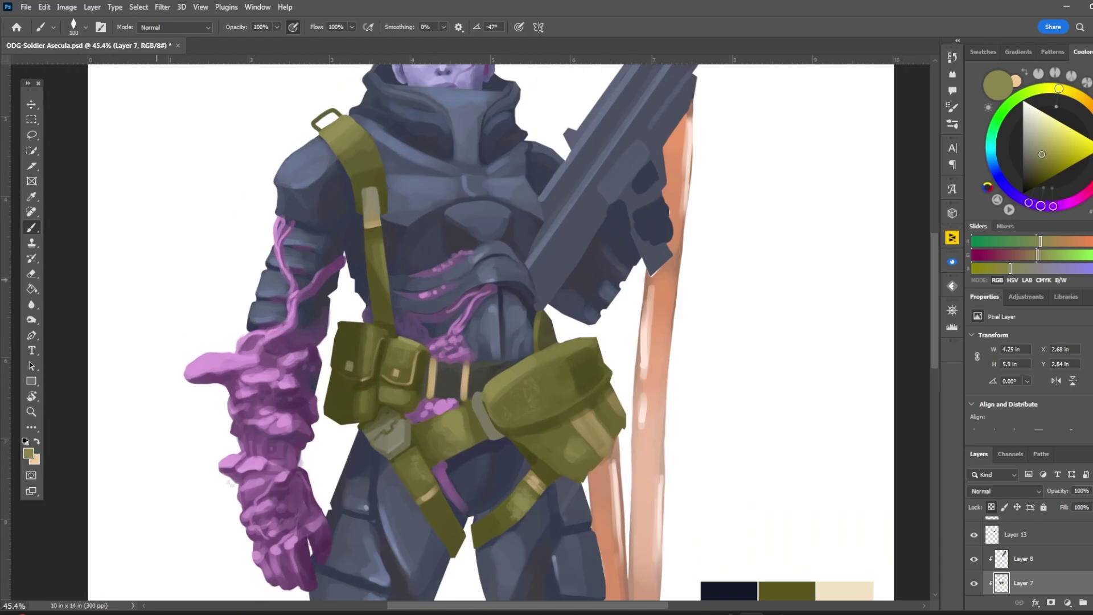
pyautogui.scroll(-4, 489, 331)
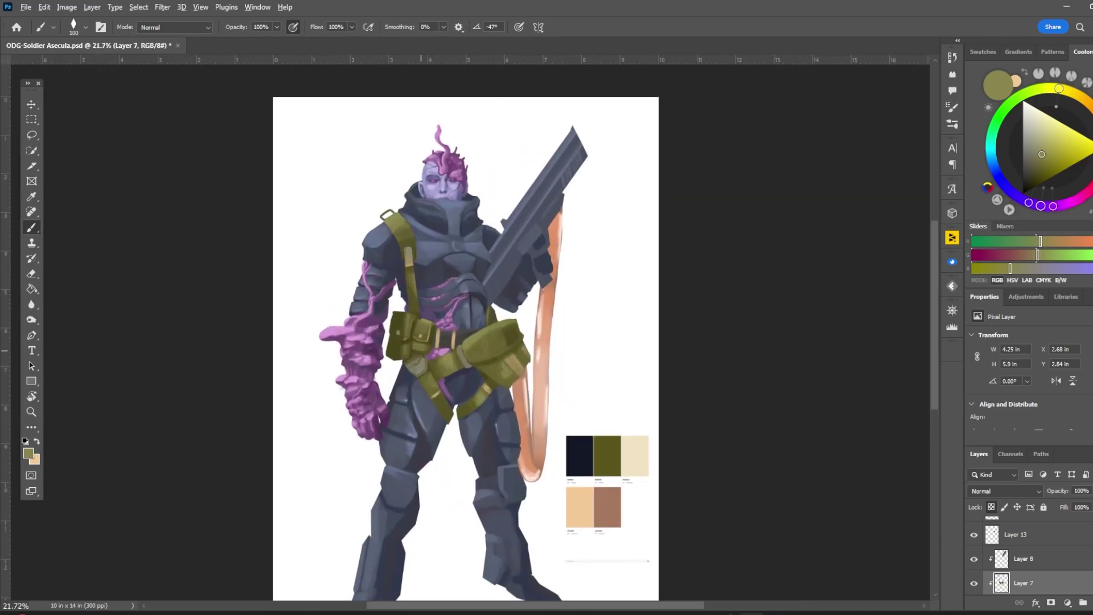
# Paint the black waist belt olive and shade it with sampled dark olive on Layer 7
pyautogui.scroll(4, 489, 330)
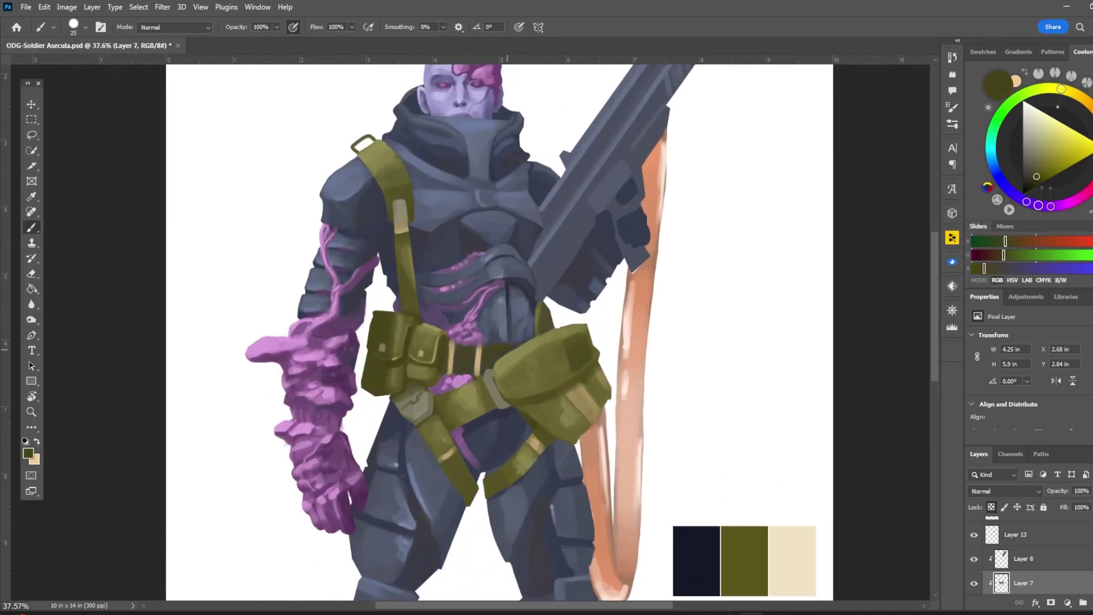
pyautogui.keyDown('alt'); pyautogui.click(504, 350); pyautogui.keyUp('alt')
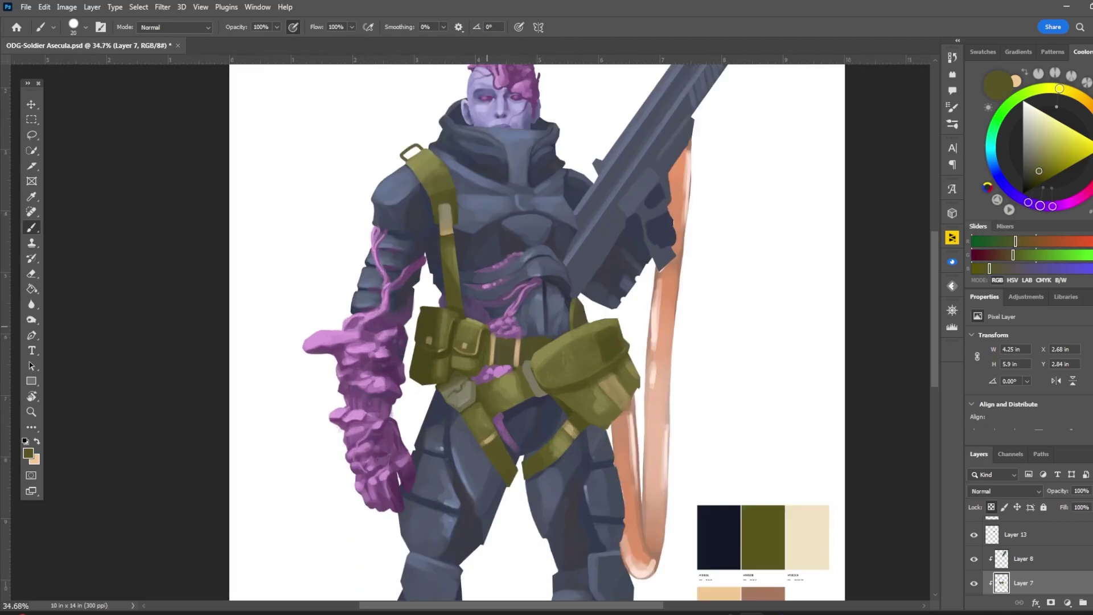
pyautogui.scroll(-2, 501, 330)
pyautogui.press('[')
pyautogui.scroll(-3, 501, 330)
pyautogui.scroll(2, 501, 330)
pyautogui.press(']')
pyautogui.press(']')
pyautogui.press(']')
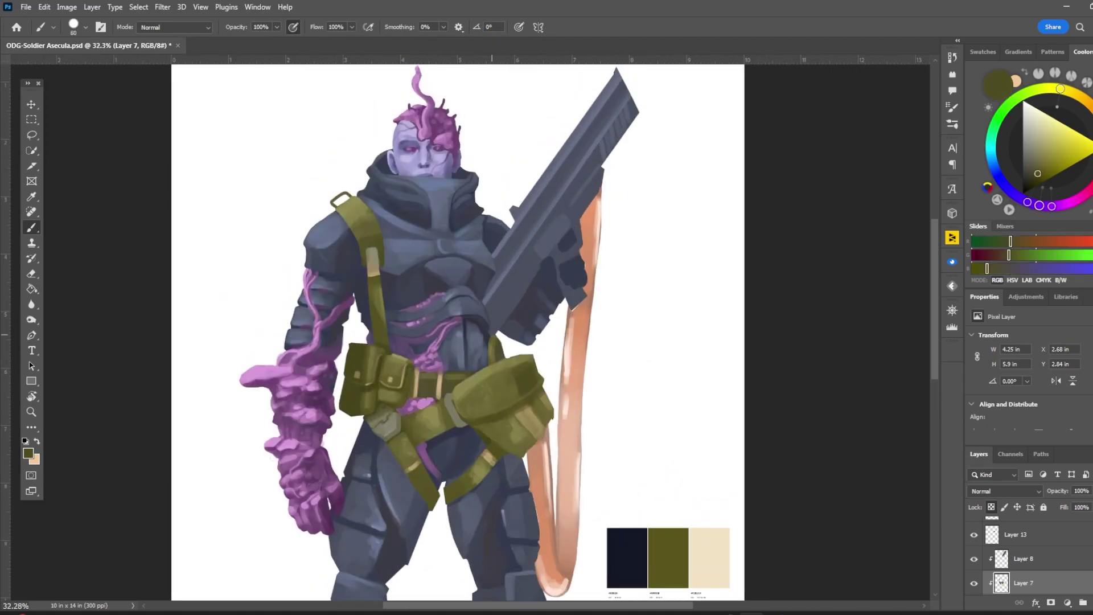
pyautogui.scroll(-2, 500, 330)
pyautogui.press('[')
# Highlight the rifle's edges, muzzle vents and grip area with light slate blue on Layer 8
pyautogui.hotkey('alt', ']')
pyautogui.scroll(2, 501, 330)
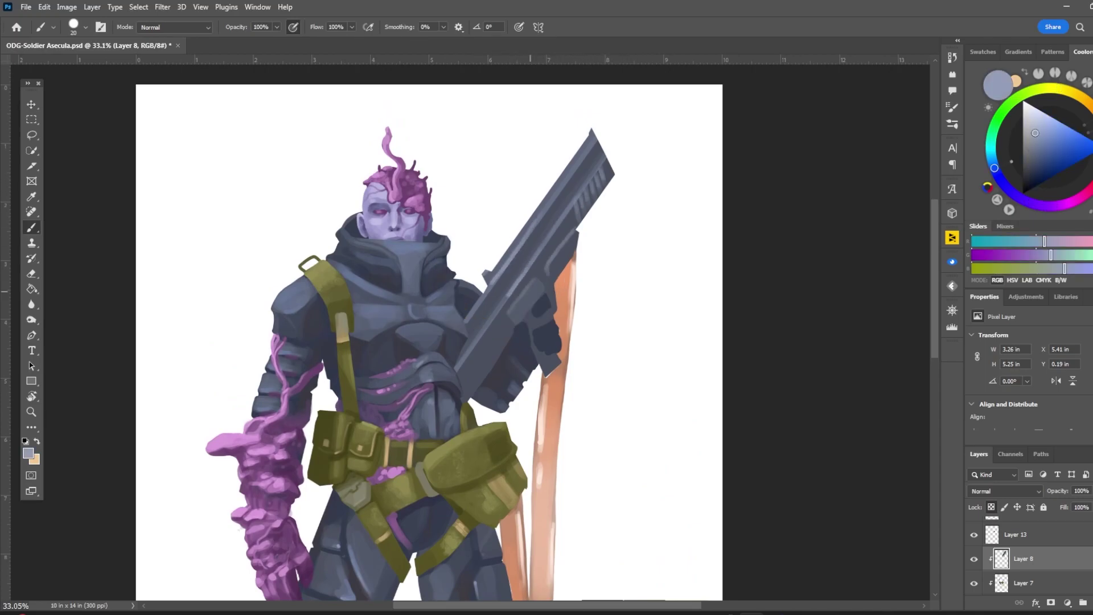
pyautogui.press('[')
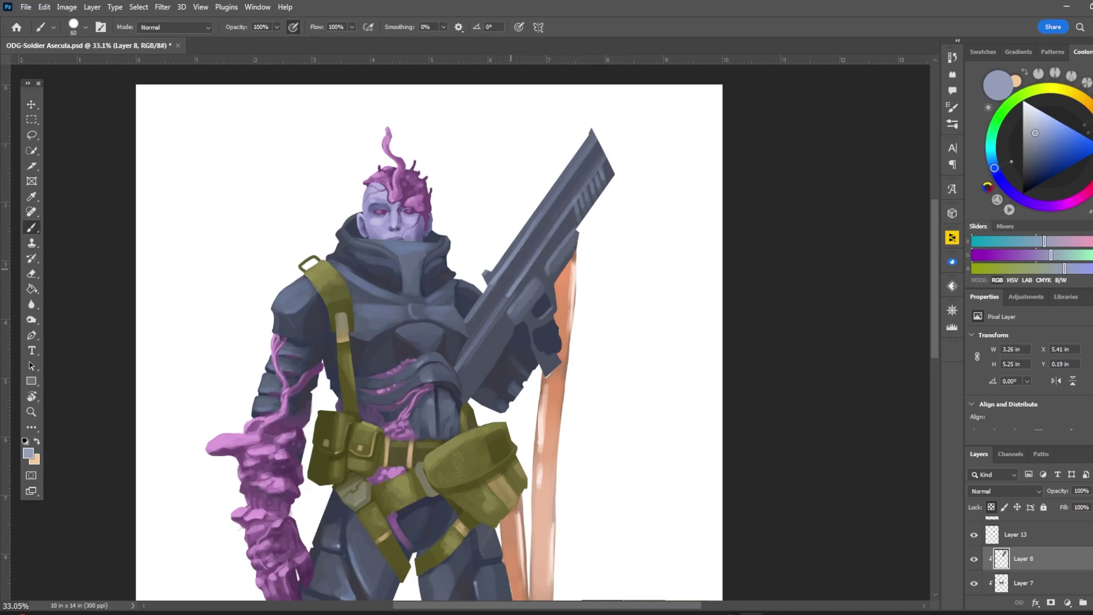
pyautogui.scroll(-2, 500, 331)
# Paint a broad soft ground shadow beneath the feet on Layer 2 with the dark navy sampled from the palette
pyautogui.press('v')
pyautogui.hotkey('ctrl', '0')
pyautogui.hotkey('alt', ',')
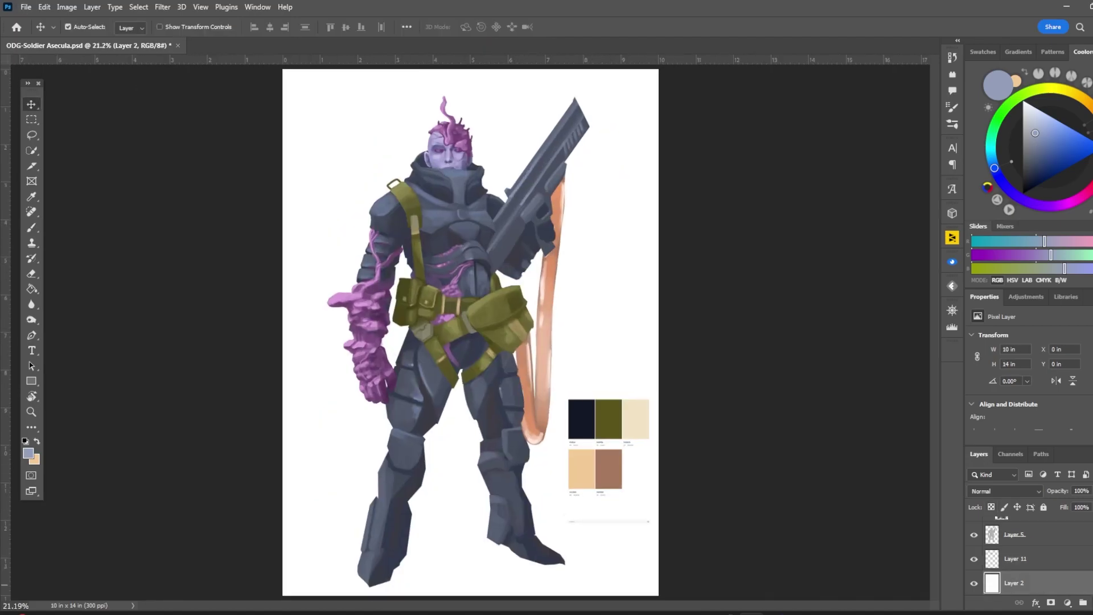
pyautogui.press('b')
pyautogui.keyDown('alt'); pyautogui.click(581, 418); pyautogui.keyUp('alt')
pyautogui.moveTo(341, 564)
pyautogui.mouseDown()
pyautogui.moveTo(569, 567)
pyautogui.moveTo(450, 555)
pyautogui.mouseUp()
# Return to Layer 12 and refine the leg armour with a smaller brush and sampled lighter blue
pyautogui.hotkey('alt', '.')
pyautogui.scroll(1, 401, 94)
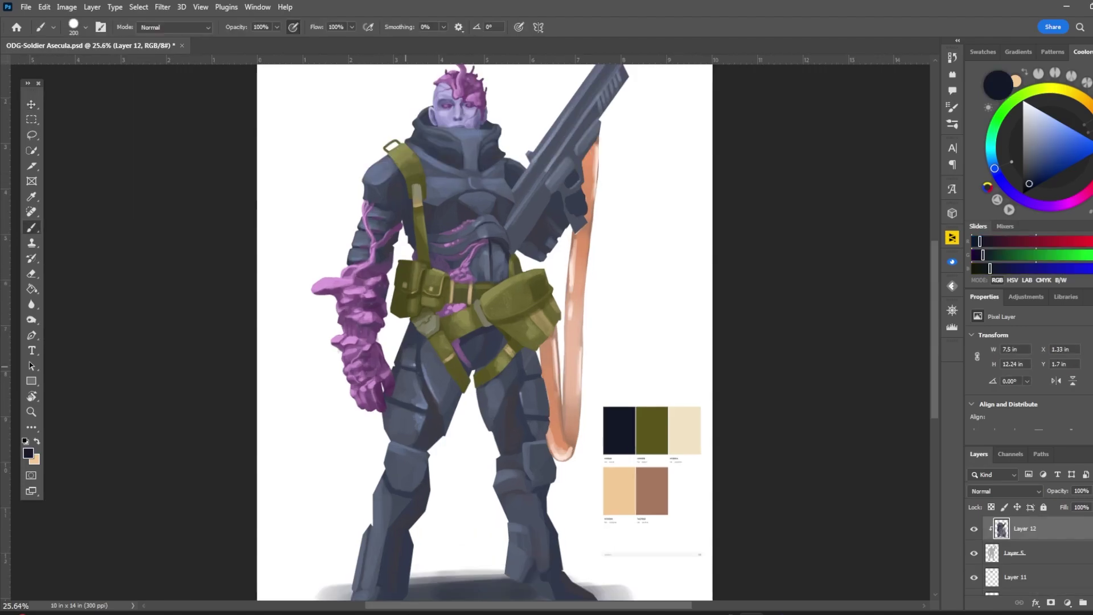
pyautogui.keyDown('alt'); pyautogui.click(428, 378); pyautogui.keyUp('alt')
pyautogui.press('[')
pyautogui.press('[')
pyautogui.press('[')
pyautogui.press('[')
pyautogui.press('[')
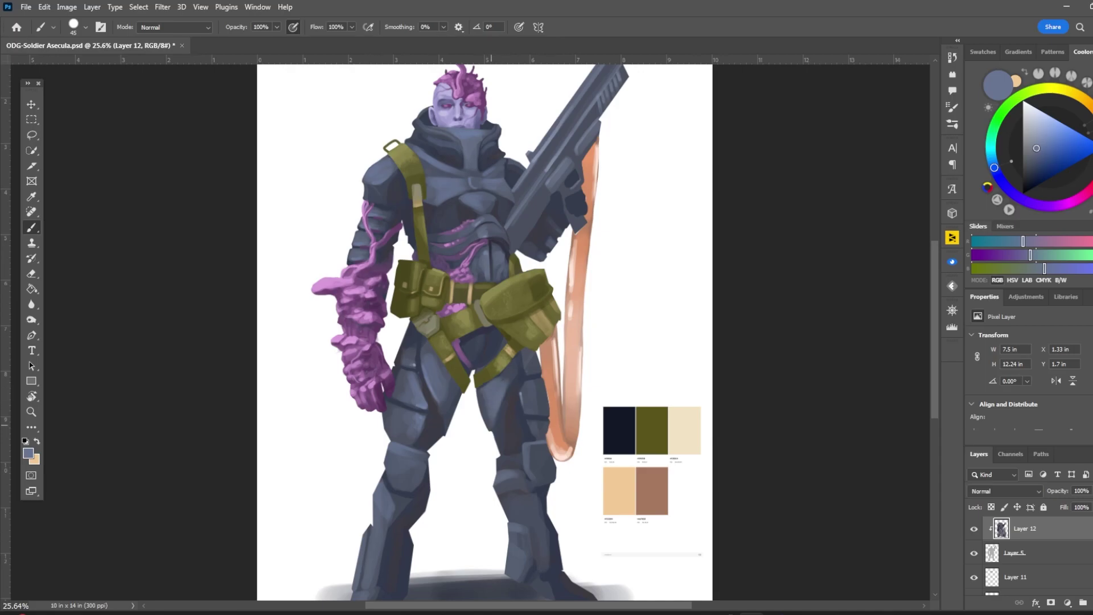
pyautogui.press(']')
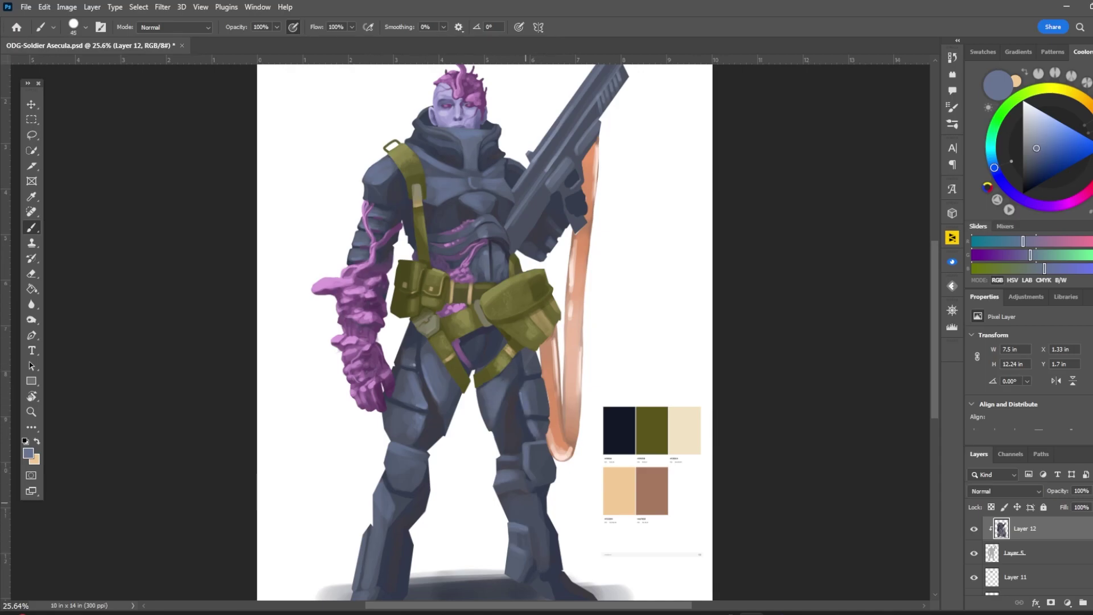
# Sharpen the chest plate and gauntlet shading with sampled armour blue and a finer brush
pyautogui.scroll(-1, 485, 347)
pyautogui.scroll(2, 485, 348)
pyautogui.keyDown('alt'); pyautogui.click(563, 246); pyautogui.keyUp('alt')
pyautogui.press('[')
pyautogui.press('[')
pyautogui.scroll(-1, 564, 246)
pyautogui.scroll(2, 483, 239)
# Switch to Layer 7 and refine the olive shoulder strap and gear with sampled dark and light olive
pyautogui.keyDown('alt'); pyautogui.click(425, 228); pyautogui.keyUp('alt')
pyautogui.hotkey('alt', ']')
pyautogui.hotkey('alt', ']')
pyautogui.press(']')
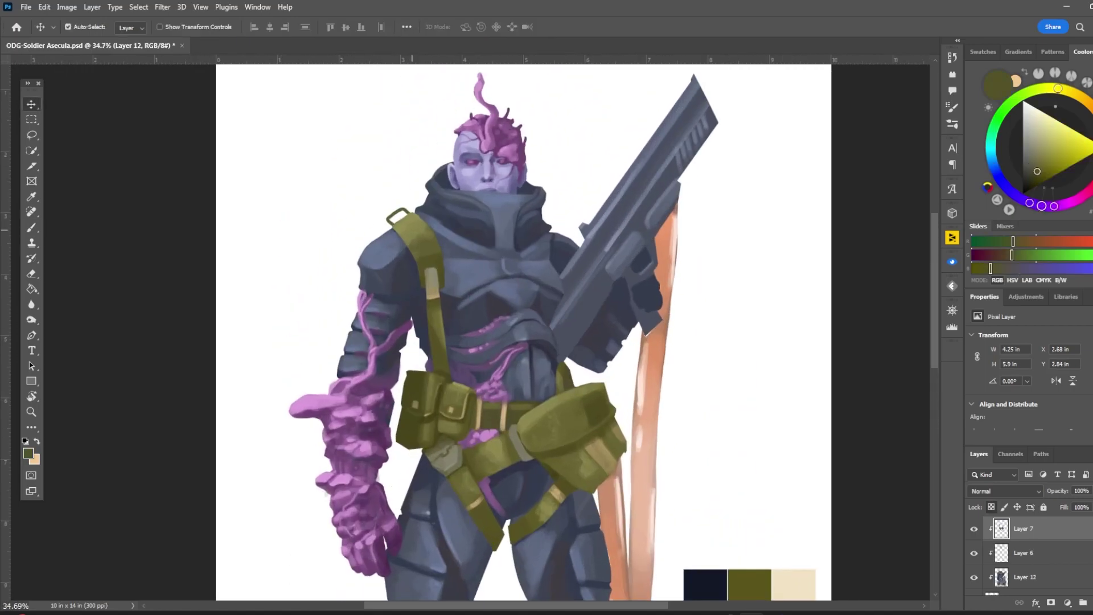
pyautogui.keyDown('alt'); pyautogui.click(424, 256); pyautogui.keyUp('alt')
pyautogui.press(']')
pyautogui.scroll(-1, 449, 263)
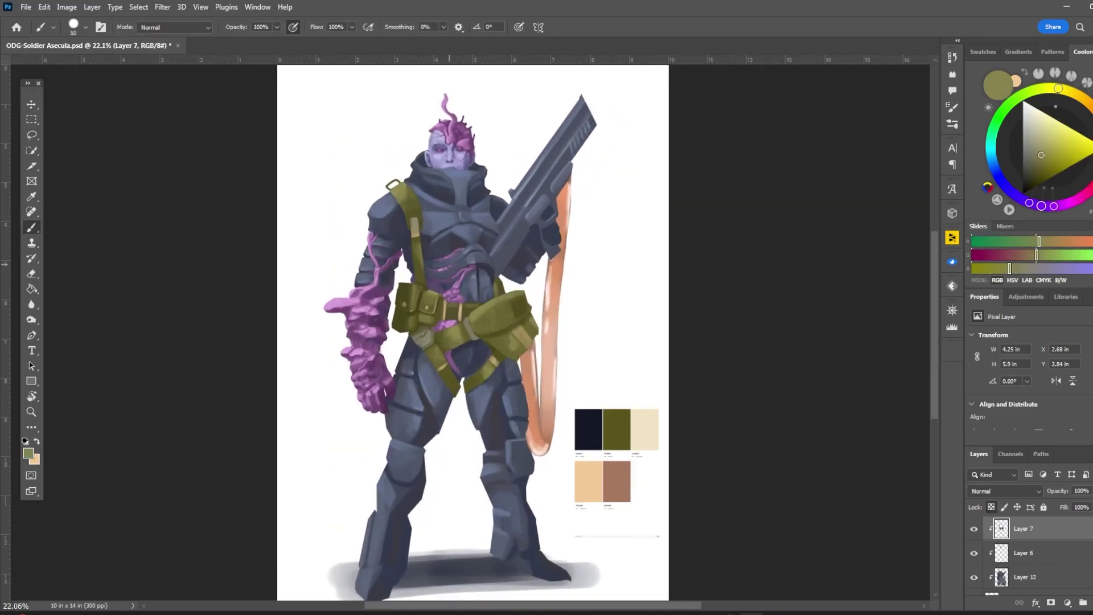
# Hide the orange-brown rifle sling
pyautogui.keyDown('alt'); pyautogui.click(345, 245); pyautogui.keyUp('alt')
pyautogui.scroll(-1, 346, 245)
pyautogui.scroll(2, 512, 273)
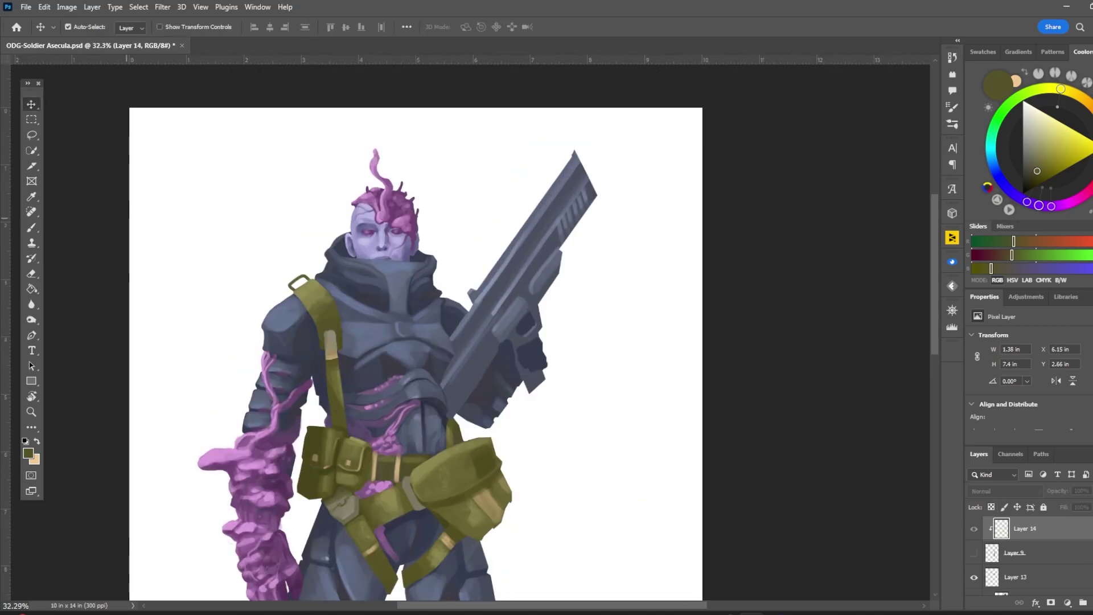
# Paint a dark slate rectangular magazine beneath the rifle on a new layer above Layer 13
pyautogui.keyDown('ctrl'); pyautogui.click(538, 283); pyautogui.keyUp('ctrl')
pyautogui.keyDown('alt'); pyautogui.click(532, 341); pyautogui.keyUp('alt')
pyautogui.moveTo(546, 282); pyautogui.dragTo(576, 329)
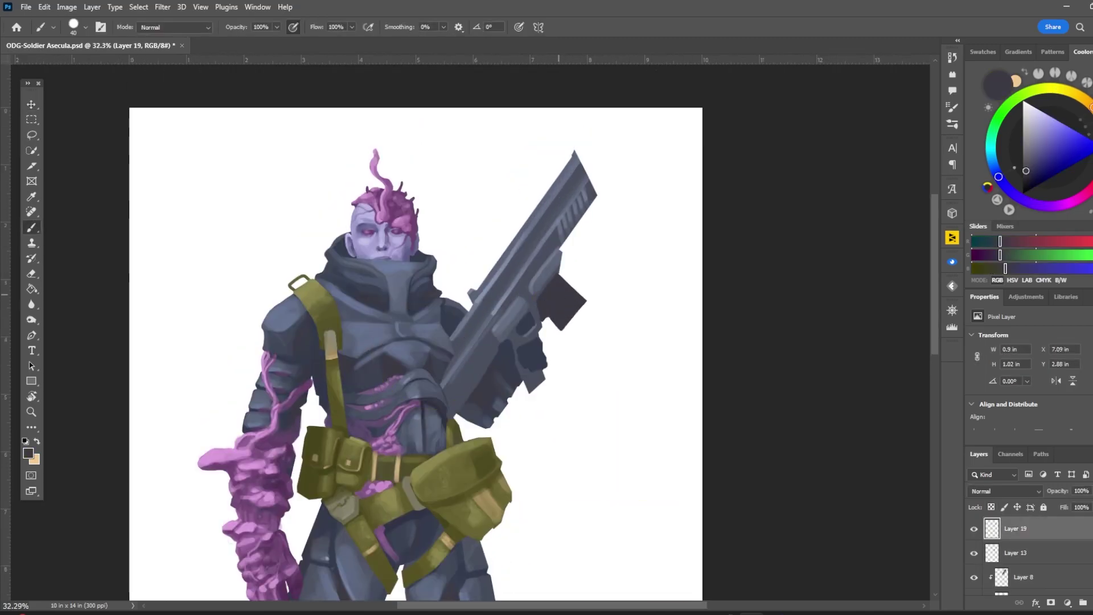
# Sample the palette's peach and paint a long looping hose from the rifle magazine to behind the hip pouch on a new layer below Layer 5
pyautogui.scroll(-2, 580, 342)
pyautogui.keyDown('alt'); pyautogui.click(583, 469); pyautogui.keyUp('alt')
pyautogui.moveTo(578, 199)
pyautogui.mouseDown()
pyautogui.moveTo(533, 395)
pyautogui.moveTo(580, 208)
pyautogui.moveTo(528, 488)
pyautogui.mouseUp()
pyautogui.hotkey('ctrl', 'z')
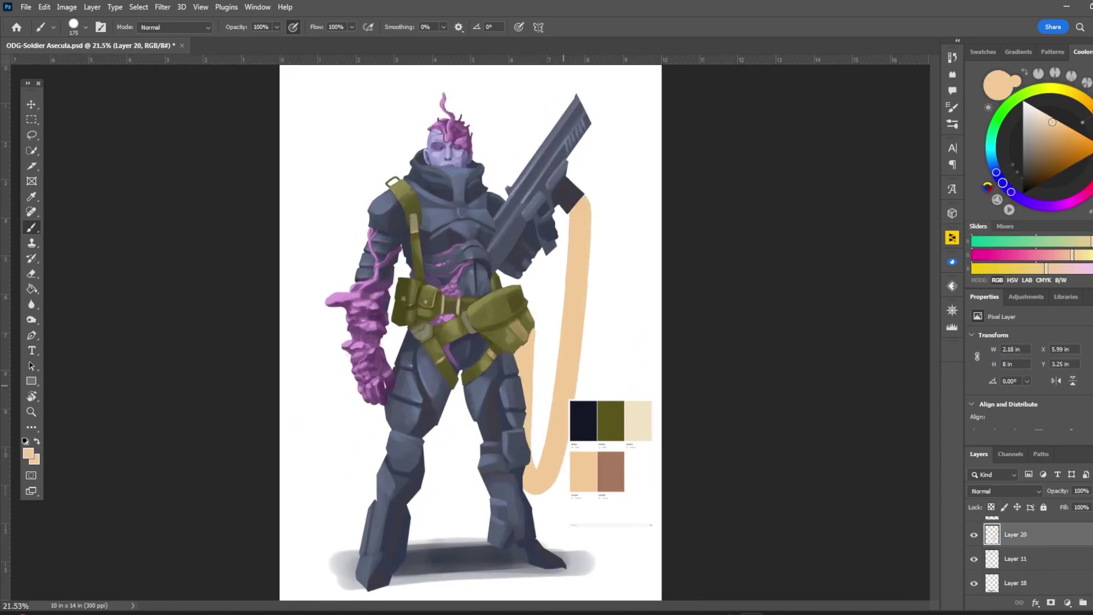
pyautogui.hotkey('ctrl', 'z')
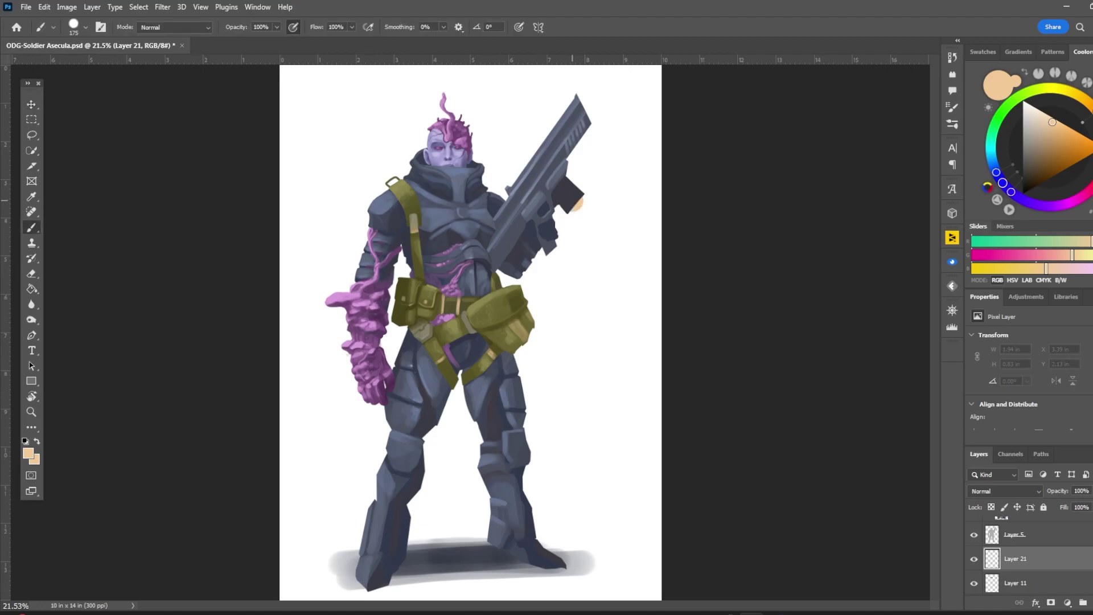
pyautogui.moveTo(577, 202)
pyautogui.mouseDown()
pyautogui.moveTo(590, 342)
pyautogui.moveTo(519, 342)
pyautogui.mouseUp()
# Refine the lower leg armour shading on Layer 12 with sampled armour blues and a finer brush
pyautogui.scroll(3, 533, 399)
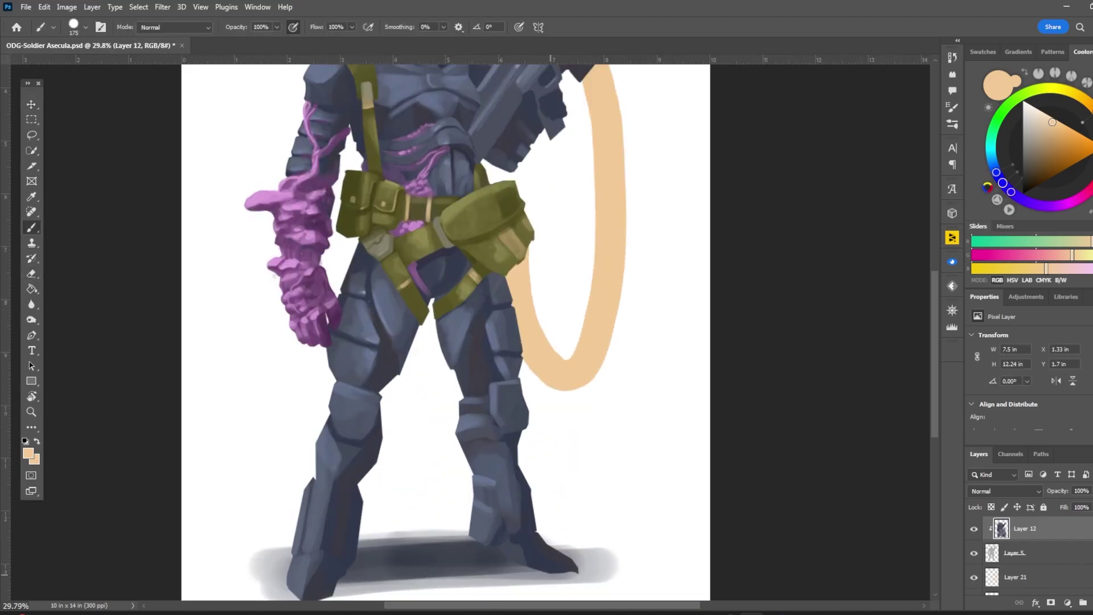
pyautogui.keyDown('alt'); pyautogui.click(378, 431); pyautogui.keyUp('alt')
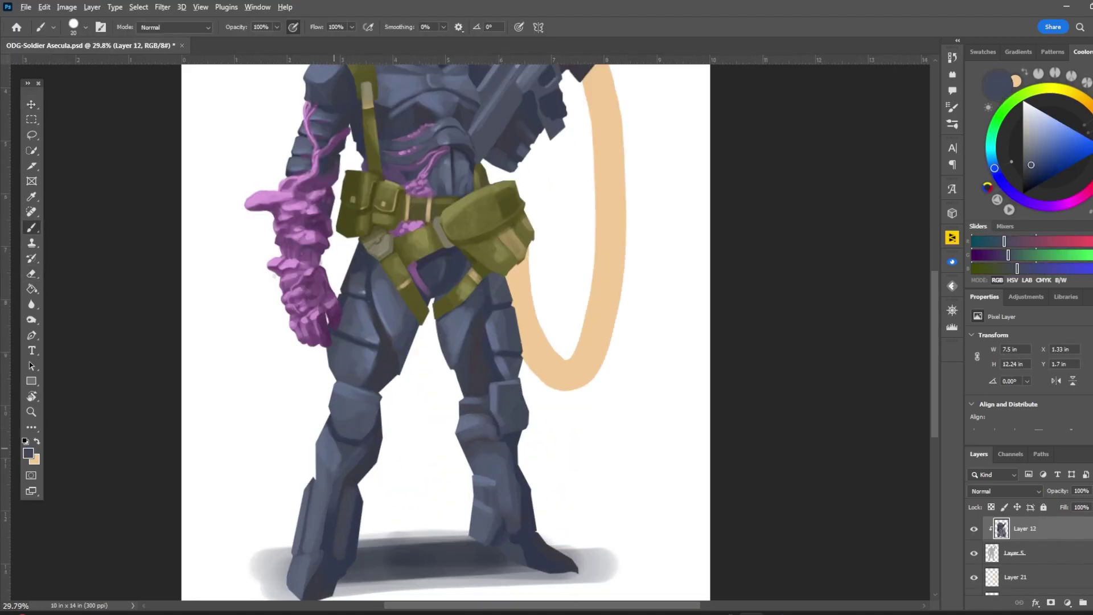
pyautogui.keyDown('alt'); pyautogui.click(333, 433); pyautogui.keyUp('alt')
pyautogui.scroll(-2, 446, 330)
pyautogui.scroll(4, 432, 199)
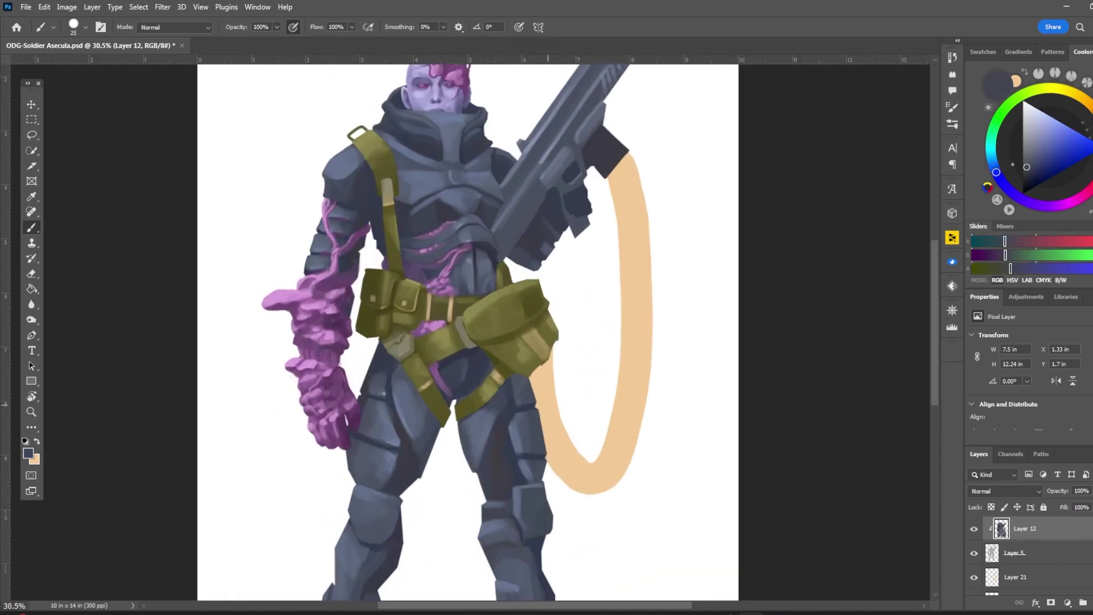
# Paint two tan straps hanging from the hip pouch on a new layer above Layer 8, using colour sampled from the pouch
pyautogui.keyDown('ctrl'); pyautogui.click(535, 375); pyautogui.keyUp('ctrl')
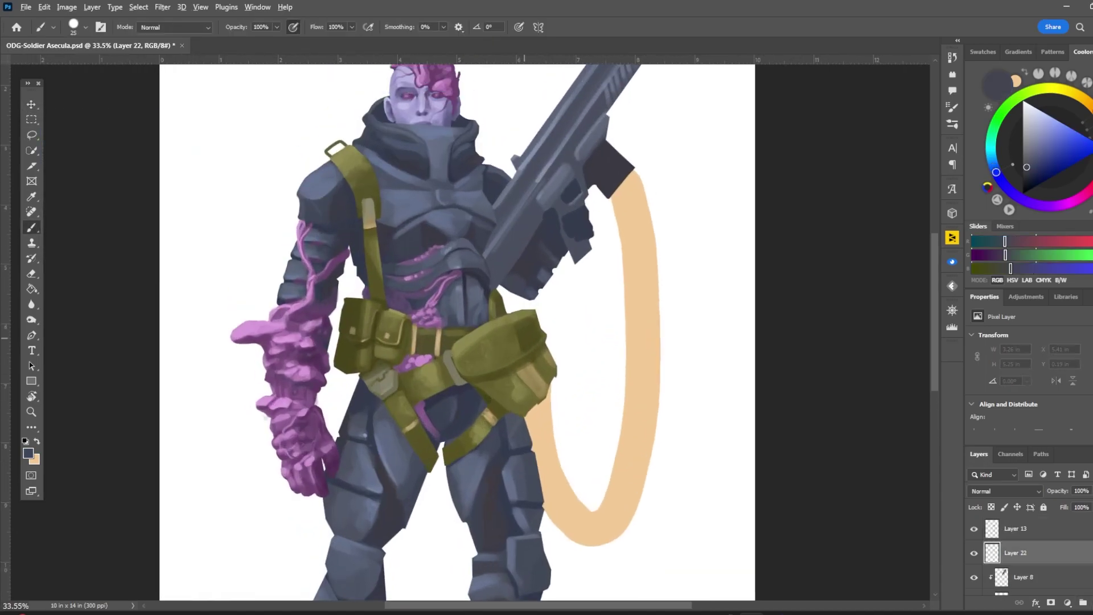
pyautogui.keyDown('alt'); pyautogui.click(527, 371); pyautogui.keyUp('alt')
pyautogui.moveTo(529, 367); pyautogui.dragTo(552, 407)
pyautogui.moveTo(561, 365); pyautogui.dragTo(565, 395)
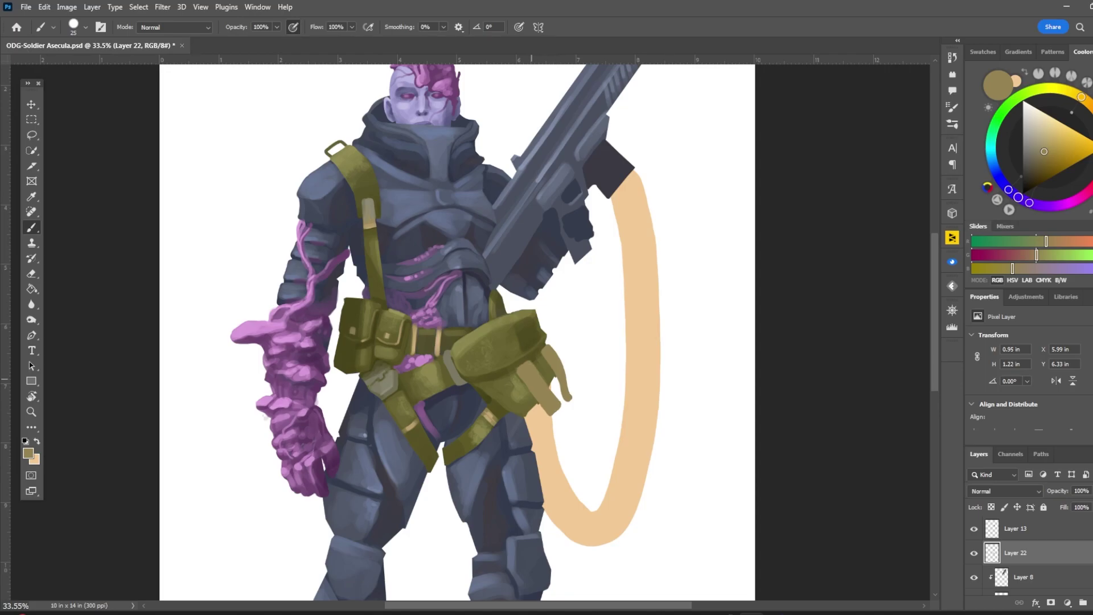
pyautogui.press('[')
pyautogui.keyDown('alt'); pyautogui.click(545, 386); pyautogui.keyUp('alt')
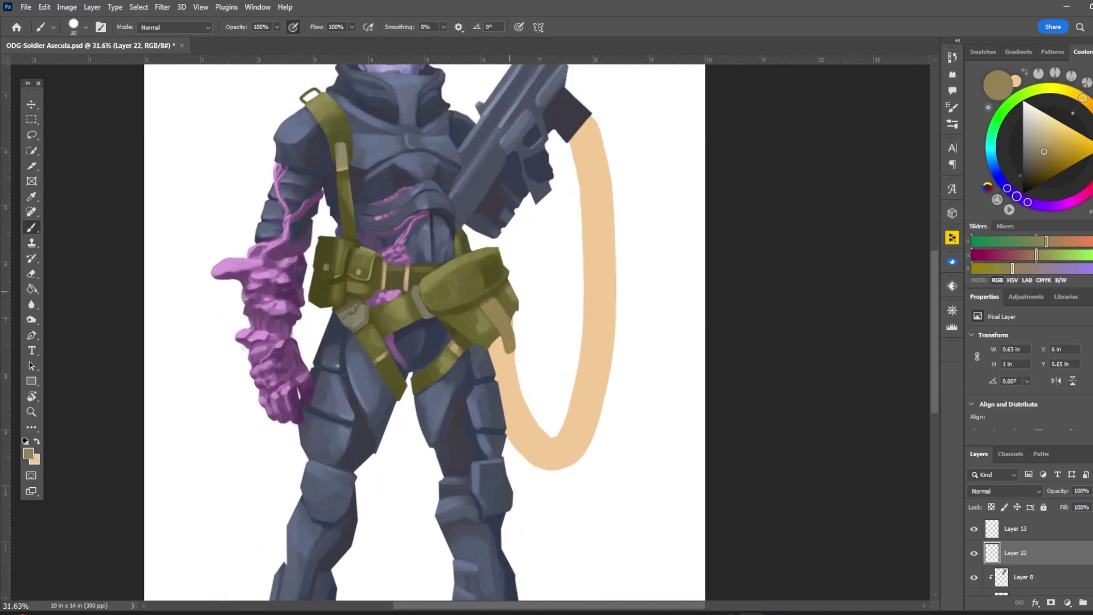
pyautogui.moveTo(518, 290); pyautogui.dragTo(530, 334)
pyautogui.keyDown('alt'); pyautogui.click(489, 301); pyautogui.keyUp('alt')
pyautogui.press(']')
# Shade the hose with orange and pale highlights on clipped Layer 23, and add a shaded purple tendril behind the upper arm on Layer 24
pyautogui.keyDown('alt'); pyautogui.scroll(-2, 489, 301); pyautogui.keyUp('alt')
pyautogui.scroll(4, 433, 279)
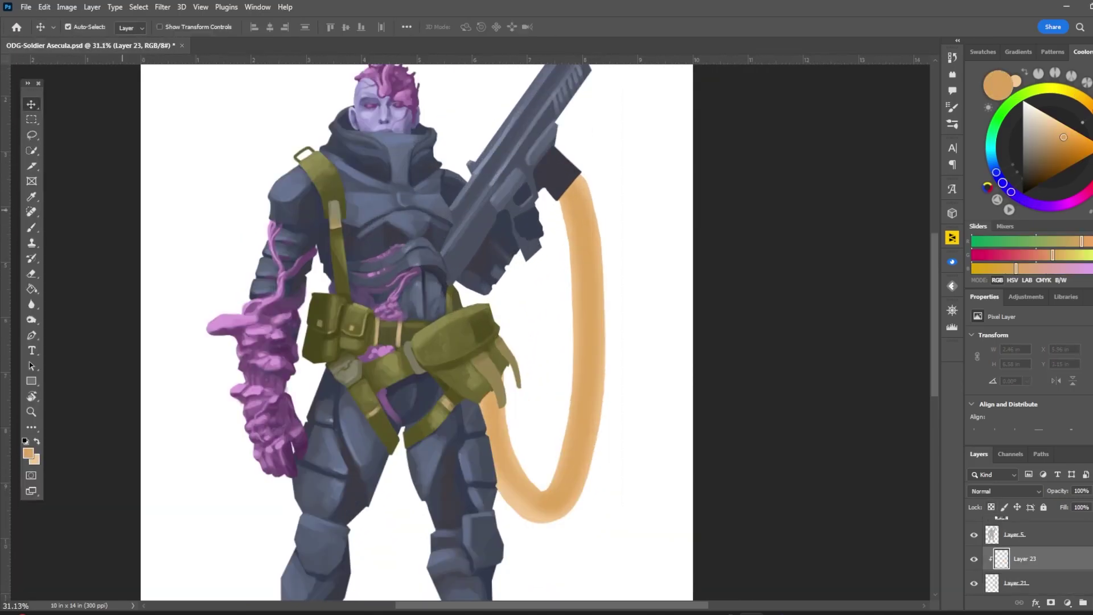
pyautogui.press('b')
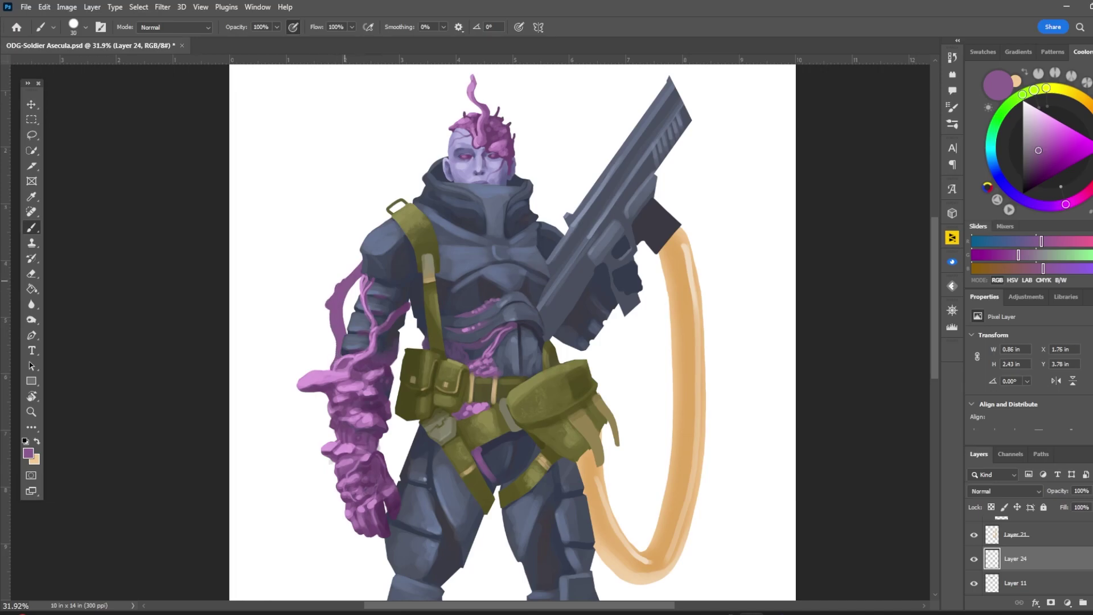
pyautogui.keyDown('alt'); pyautogui.click(339, 358); pyautogui.keyUp('alt')
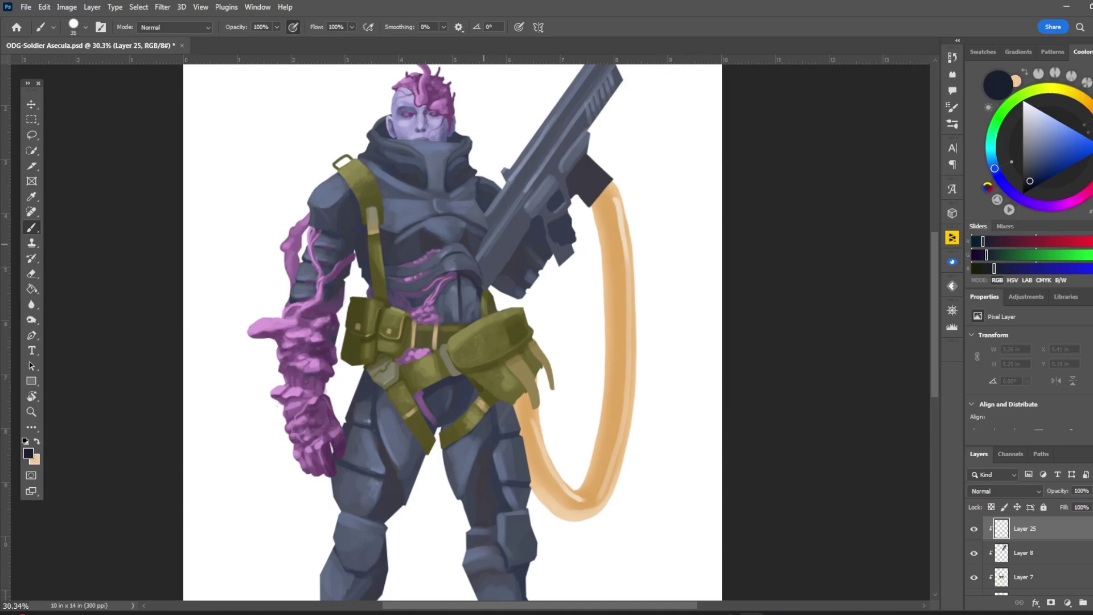
# Paint a dark navy shadow where the rifle crosses the chest on clipped Layer 25, placed just above Layer 12
pyautogui.hotkey('alt', '[')
pyautogui.moveTo(488, 210); pyautogui.dragTo(482, 235)
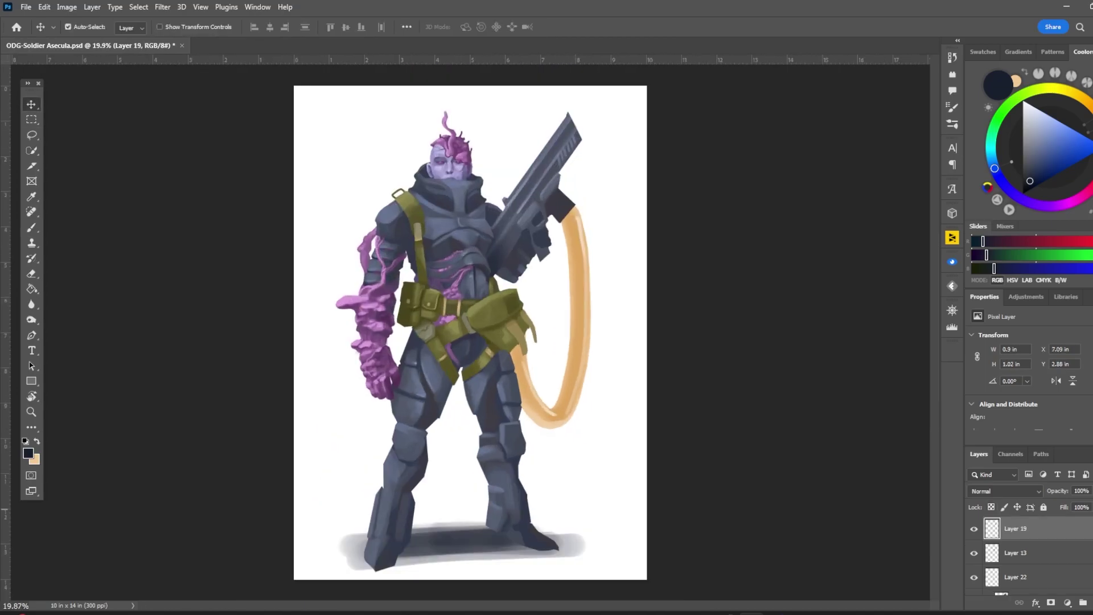
pyautogui.click(217, 265)
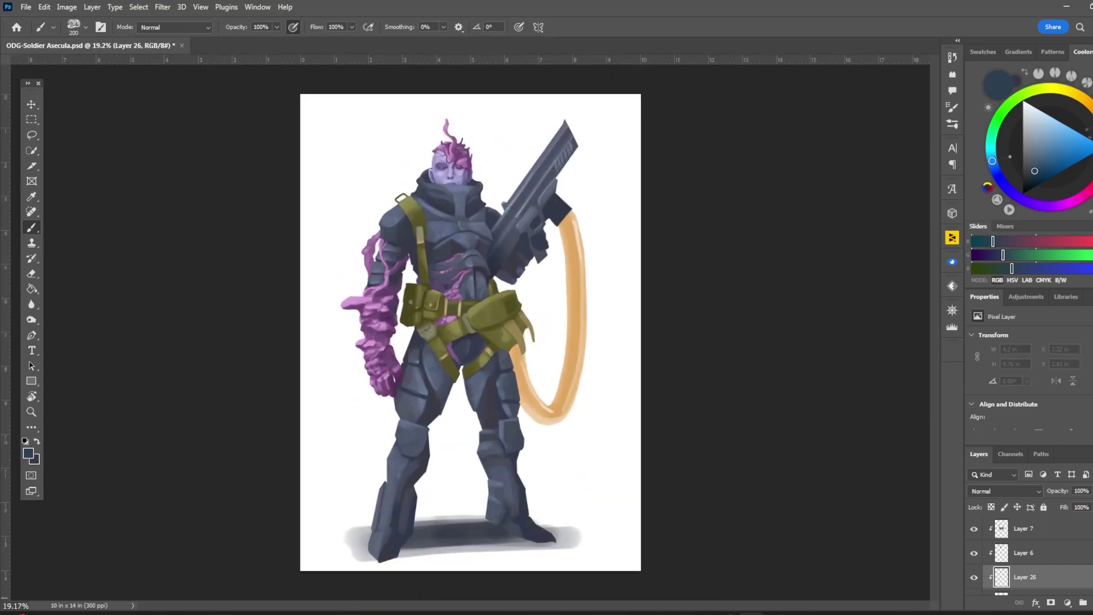
# Sample the gear's olive for mottled texture on the hip pouch, and change from the textured brush preset to a round one
pyautogui.keyDown('alt'); pyautogui.click(433, 307); pyautogui.keyUp('alt')
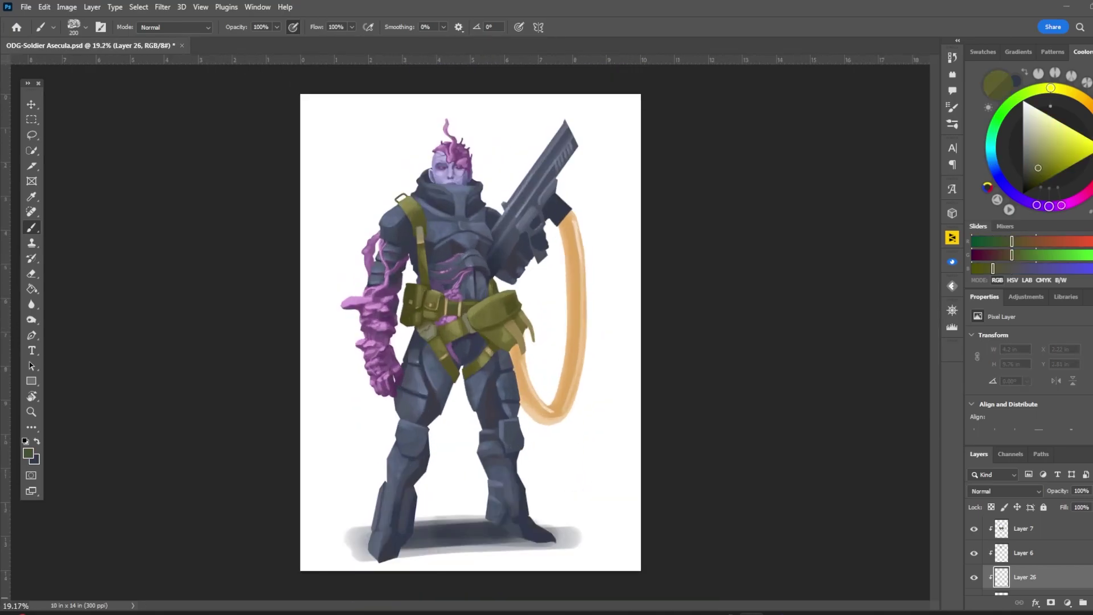
pyautogui.click(86, 26)
pyautogui.scroll(-10, 85, 341)
pyautogui.click(86, 343)
pyautogui.click(80, 501)
pyautogui.scroll(-2, 80, 455)
pyautogui.click(85, 246)
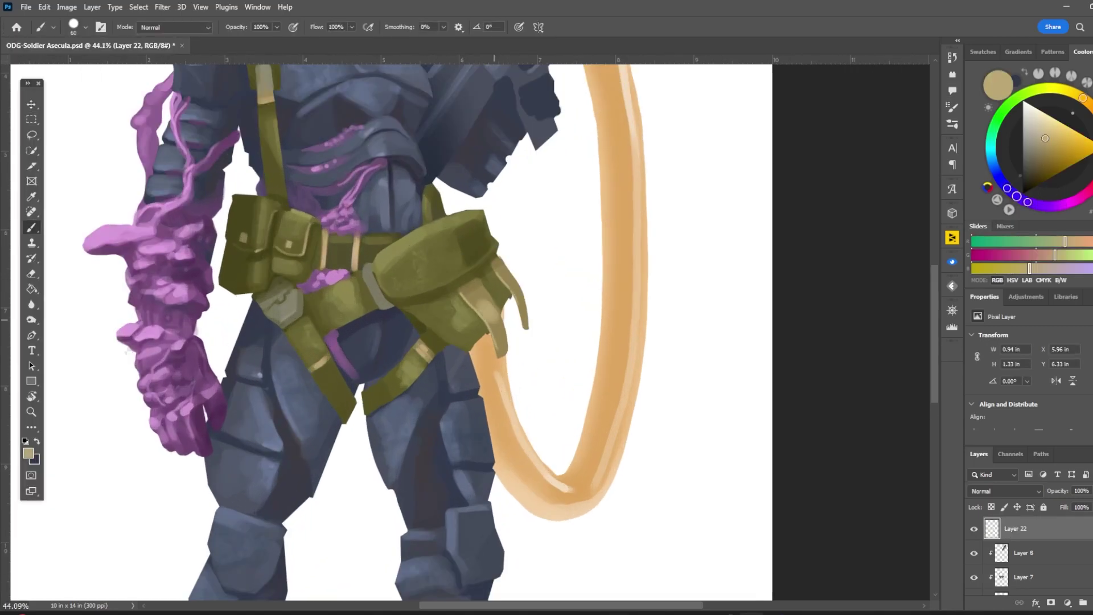
# Refine the hanging pouch straps on Layer 22 with sampled light and dark tan and progressively smaller brushes
pyautogui.keyDown('alt'); pyautogui.click(504, 271); pyautogui.keyUp('alt')
pyautogui.moveTo(511, 278)
pyautogui.mouseDown()
pyautogui.moveTo(495, 330)
pyautogui.moveTo(523, 313)
pyautogui.moveTo(481, 333)
pyautogui.mouseUp()
pyautogui.press('[')
pyautogui.press('[')
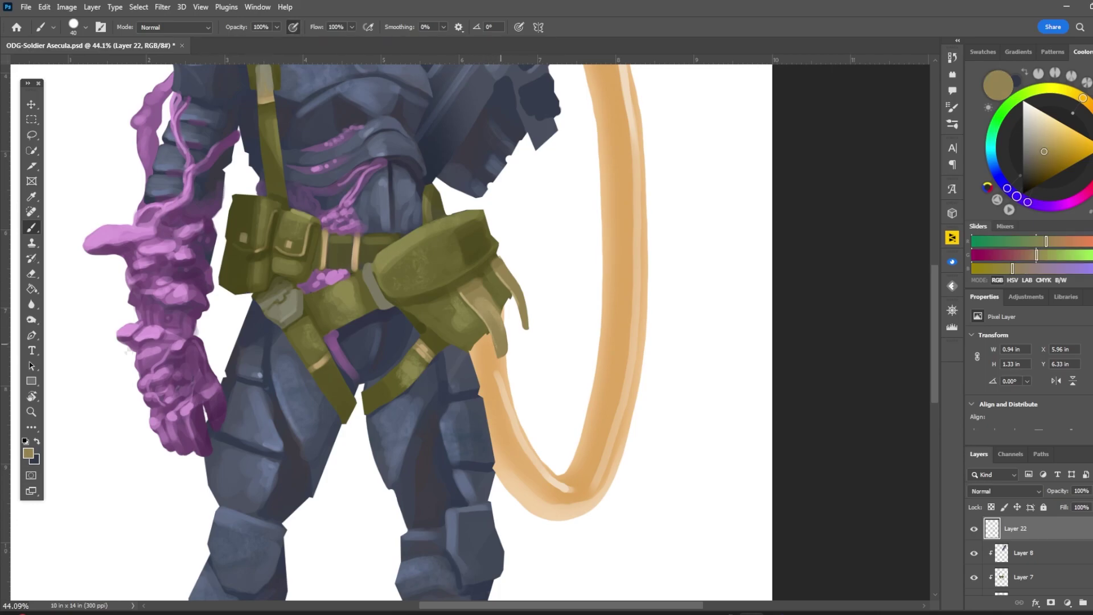
pyautogui.moveTo(524, 279); pyautogui.dragTo(509, 306)
pyautogui.press('[')
pyautogui.click(470, 271)
# Switch to Layer 12 and shade the armour beside the shoulder strap with sampled dark navy
pyautogui.keyDown('ctrl'); pyautogui.click(456, 268); pyautogui.keyUp('ctrl')
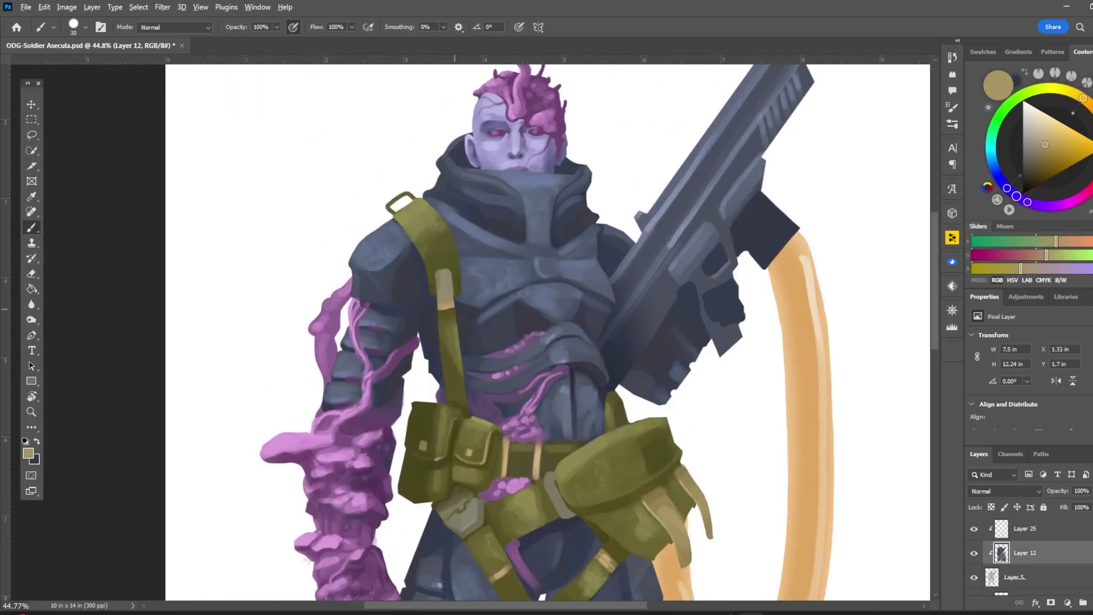
pyautogui.keyDown('alt'); pyautogui.click(413, 266); pyautogui.keyUp('alt')
pyautogui.press(']')
pyautogui.press(']')
pyautogui.press('[')
pyautogui.keyDown('alt'); pyautogui.click(459, 251); pyautogui.keyUp('alt')
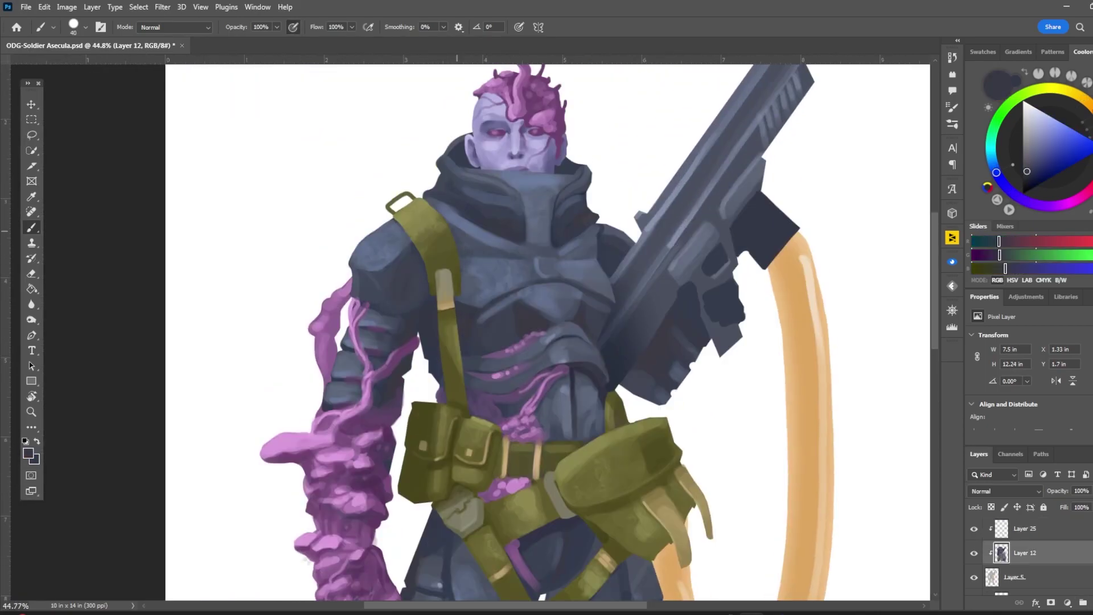
# Sharpen the folds and edges of the high collar with sampled navy tones and a 15 to 20 px brush
pyautogui.keyDown('alt'); pyautogui.click(469, 200); pyautogui.keyUp('alt')
pyautogui.keyDown('alt'); pyautogui.click(436, 193); pyautogui.keyUp('alt')
pyautogui.press('[')
pyautogui.press('[')
pyautogui.keyDown('alt'); pyautogui.click(565, 218); pyautogui.keyUp('alt')
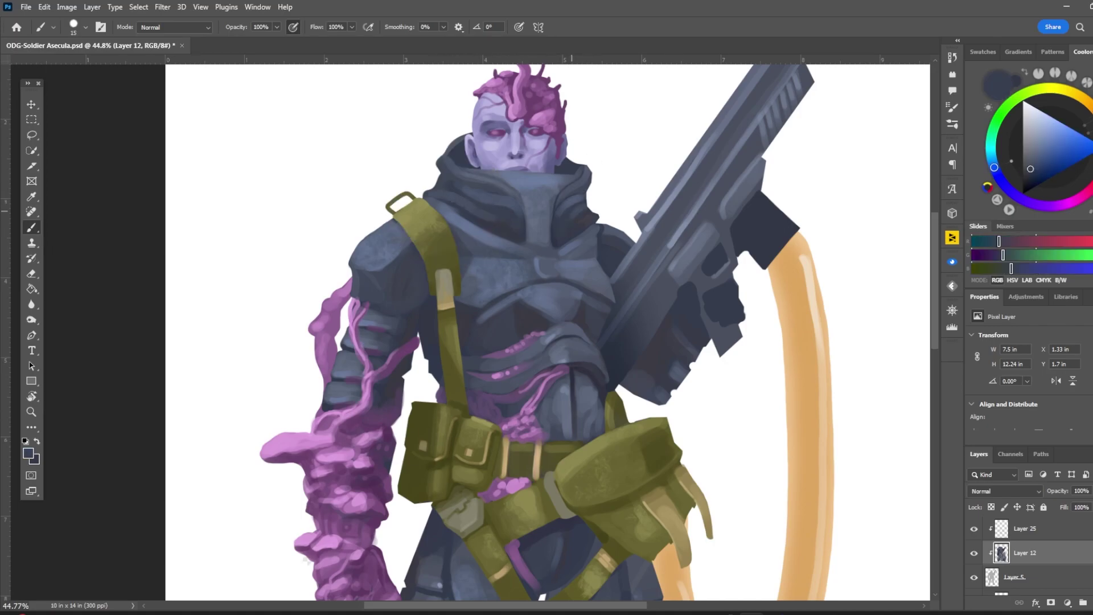
pyautogui.scroll(-5, 491, 205)
pyautogui.scroll(6, 525, 218)
pyautogui.press(']')
pyautogui.keyDown('alt'); pyautogui.click(525, 218); pyautogui.keyUp('alt')
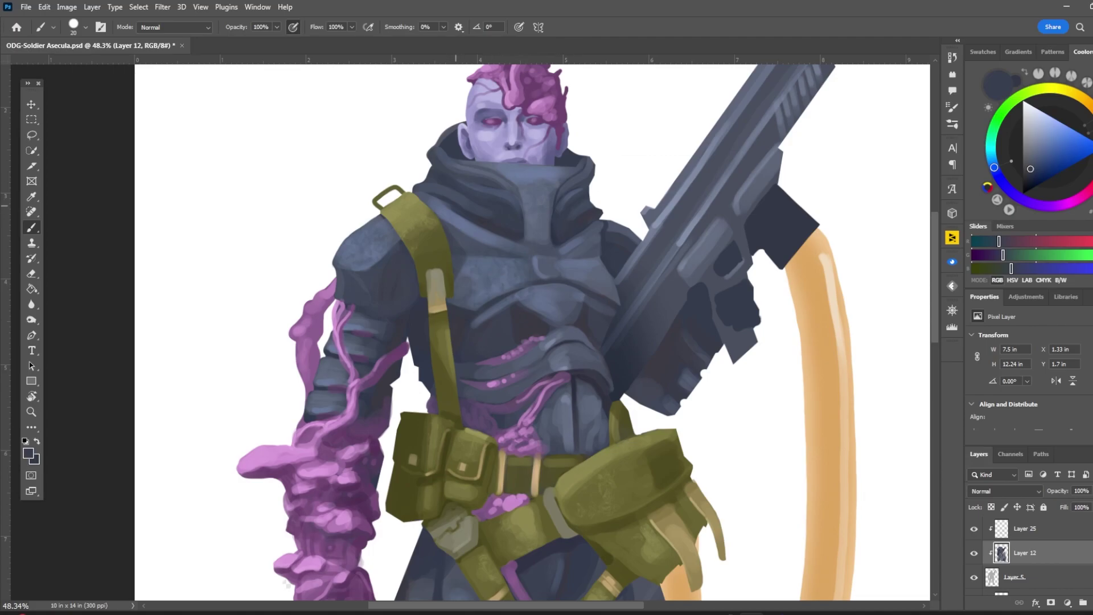
# Blend the chest armour shading with sampled blue and a larger brush
pyautogui.scroll(-5, 459, 211)
pyautogui.scroll(3, 477, 239)
pyautogui.press(']')
pyautogui.keyDown('alt'); pyautogui.click(477, 239); pyautogui.keyUp('alt')
pyautogui.press(']')
pyautogui.press(']')
# Refine the thigh armour planes and seams with sampled navy tones and a much finer brush
pyautogui.keyDown('alt'); pyautogui.click(444, 439); pyautogui.keyUp('alt')
pyautogui.press('[')
pyautogui.press('[')
pyautogui.press('[')
pyautogui.press('[')
pyautogui.press('[')
pyautogui.press('[')
pyautogui.press('[')
pyautogui.keyDown('alt'); pyautogui.click(445, 490); pyautogui.keyUp('alt')
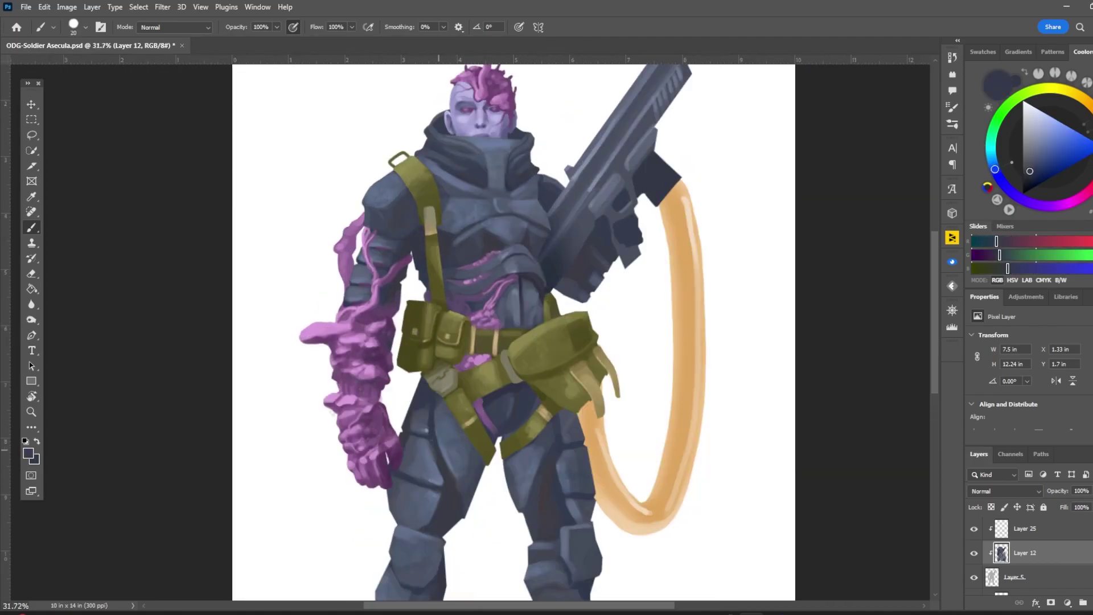
pyautogui.keyDown('alt'); pyautogui.click(423, 393); pyautogui.keyUp('alt')
# Enlarge the brush to 60 px and add broad lighter and mid blue shading across the armour on Layer 12
pyautogui.scroll(-3, 424, 393)
pyautogui.scroll(4, 455, 342)
pyautogui.press(']')
pyautogui.press(']')
pyautogui.press(']')
pyautogui.press(']')
pyautogui.press(']')
pyautogui.scroll(-3, 365, 277)
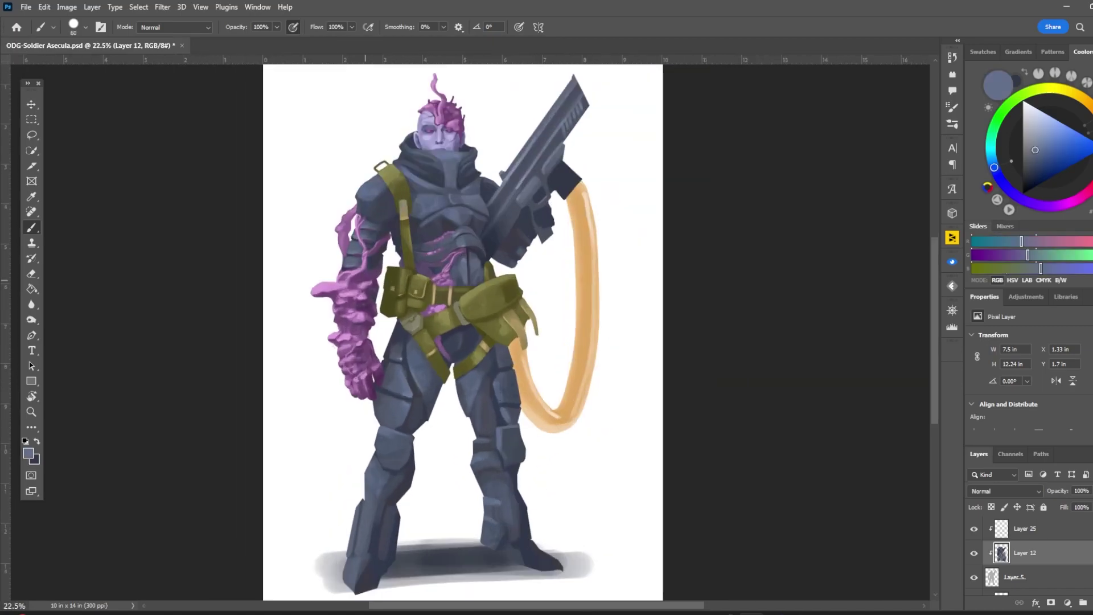
pyautogui.scroll(3, 366, 277)
pyautogui.keyDown('alt'); pyautogui.click(467, 266); pyautogui.keyUp('alt')
pyautogui.scroll(-3, 467, 266)
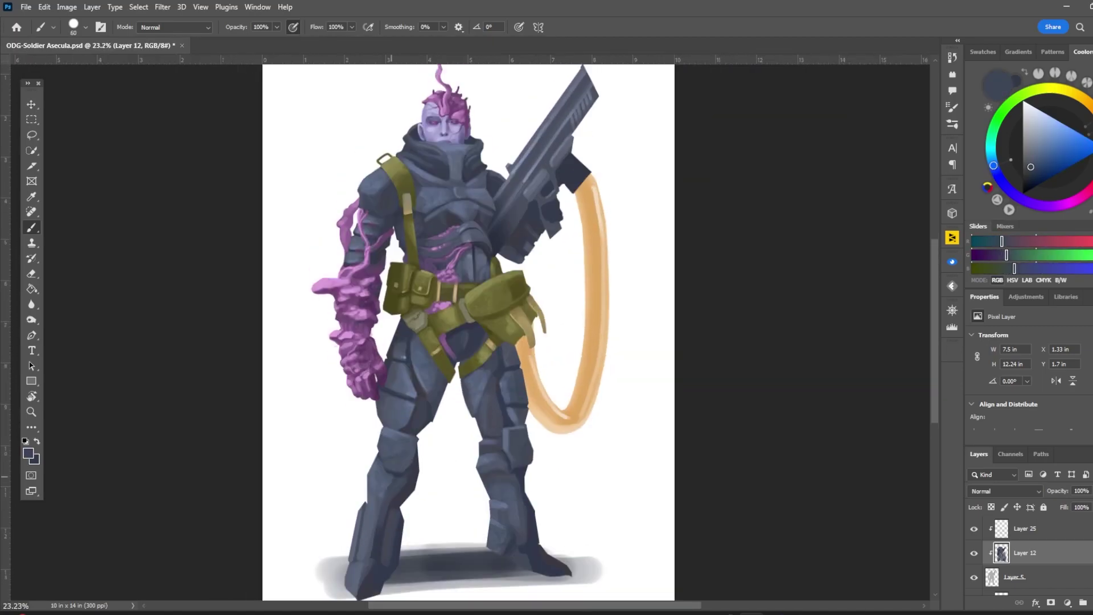
# Clean up the boot shading with sampled navy and a 40 px brush
pyautogui.keyDown('alt'); pyautogui.click(478, 228); pyautogui.keyUp('alt')
pyautogui.press('[')
pyautogui.press('[')
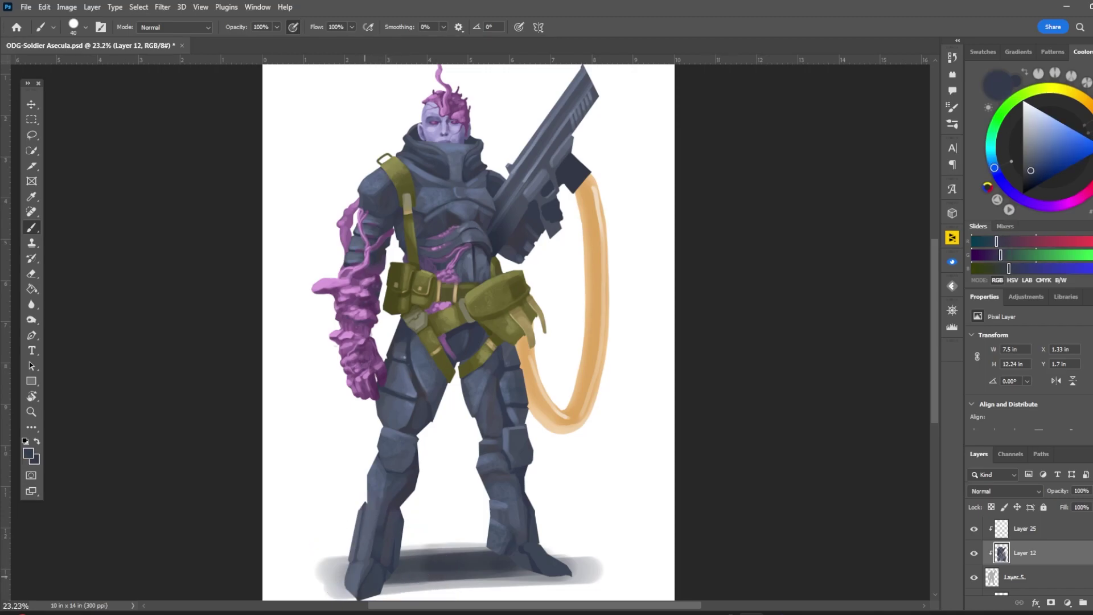
pyautogui.scroll(-1, 479, 229)
pyautogui.scroll(1, 434, 222)
# Refine the shoulder armour with sampled blues, reducing the brush size for the finer edges
pyautogui.press(']')
pyautogui.press(']')
pyautogui.keyDown('alt'); pyautogui.click(434, 222); pyautogui.keyUp('alt')
pyautogui.keyDown('alt'); pyautogui.click(381, 212); pyautogui.keyUp('alt')
pyautogui.press('[')
pyautogui.press('[')
pyautogui.keyDown('alt'); pyautogui.click(384, 200); pyautogui.keyUp('alt')
pyautogui.press('[')
pyautogui.scroll(-1, 478, 330)
# Switch to the grey base silhouette on Layer 5 and tidy the leg outlines with a 25 px brush
pyautogui.hotkey('alt', '[')
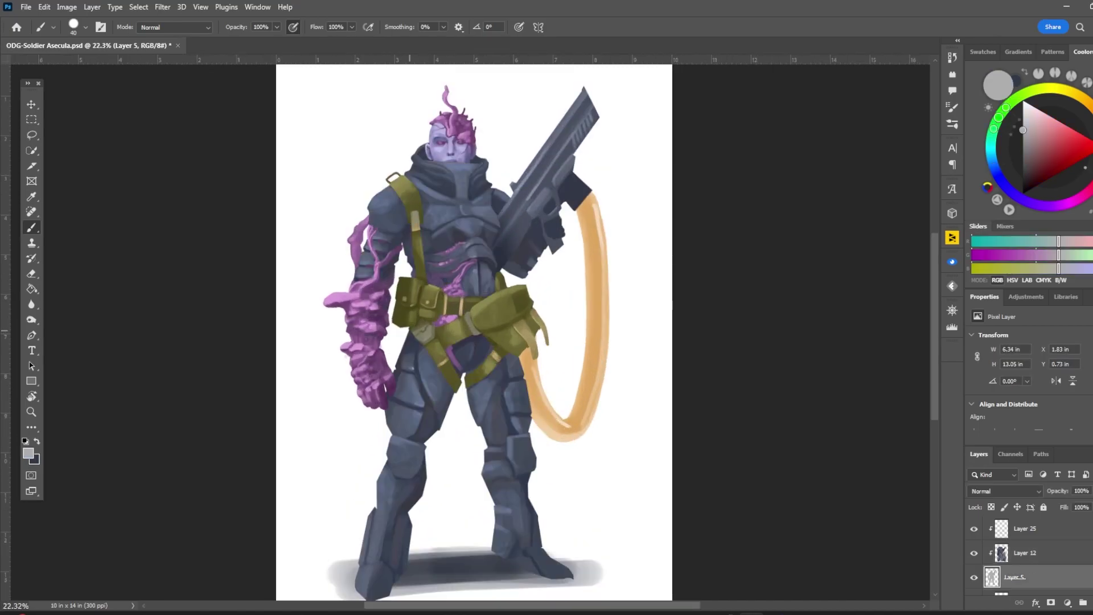
pyautogui.scroll(-1, 387, 414)
pyautogui.scroll(3, 512, 418)
pyautogui.press('[')
pyautogui.press('[')
pyautogui.press('[')
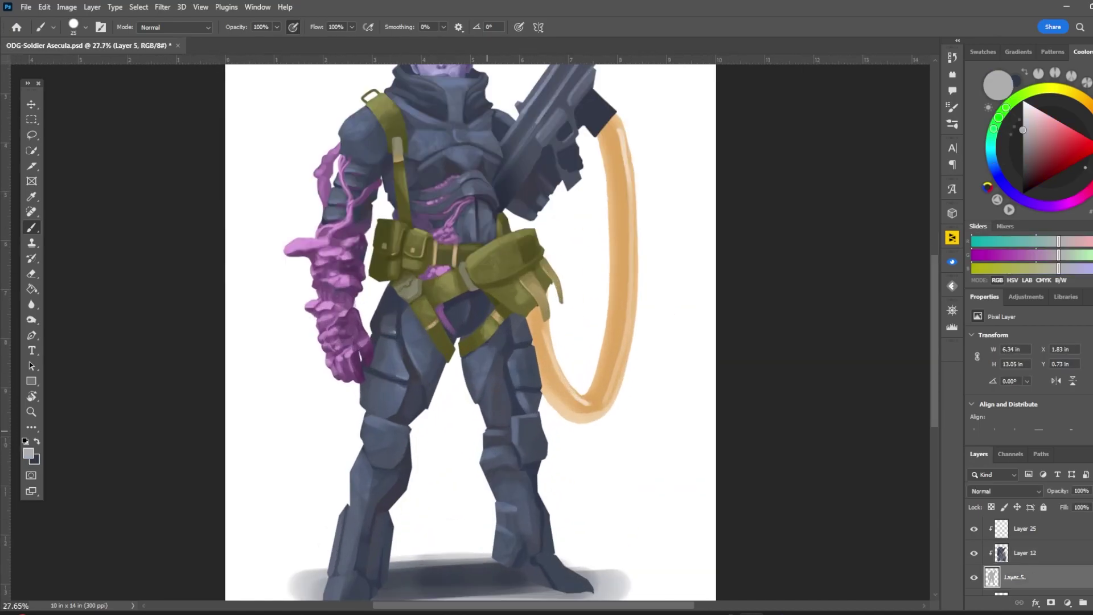
# Paint thin olive-gold trim along the armour plate edges on new clipped Layer 27
pyautogui.scroll(2, 405, 442)
pyautogui.scroll(-3, 570, 330)
pyautogui.press('v')
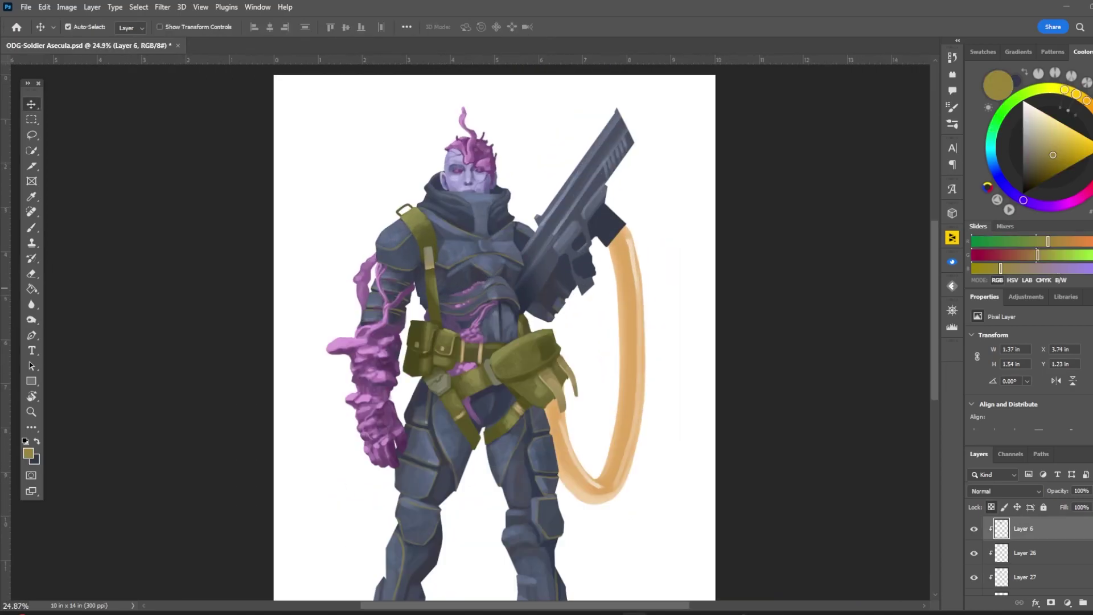
# Switch to Layer 6 and smooth the face's forehead and cheek shading with sampled light and mid lilac
pyautogui.scroll(2, 453, 103)
pyautogui.press('b')
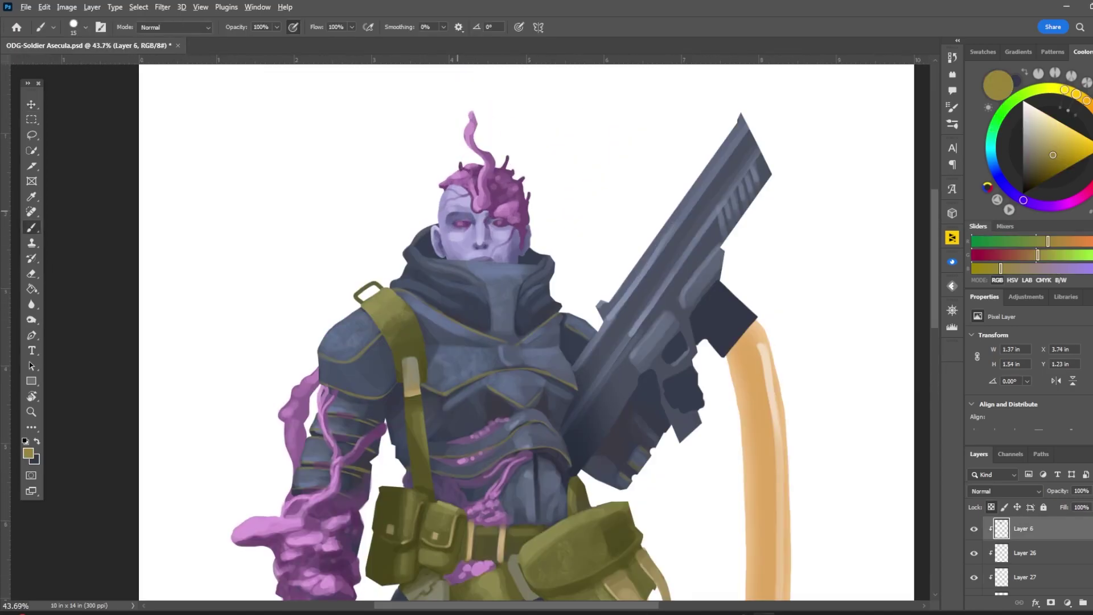
pyautogui.keyDown('alt'); pyautogui.click(456, 217); pyautogui.keyUp('alt')
pyautogui.press(']')
pyautogui.keyDown('alt'); pyautogui.click(463, 250); pyautogui.keyUp('alt')
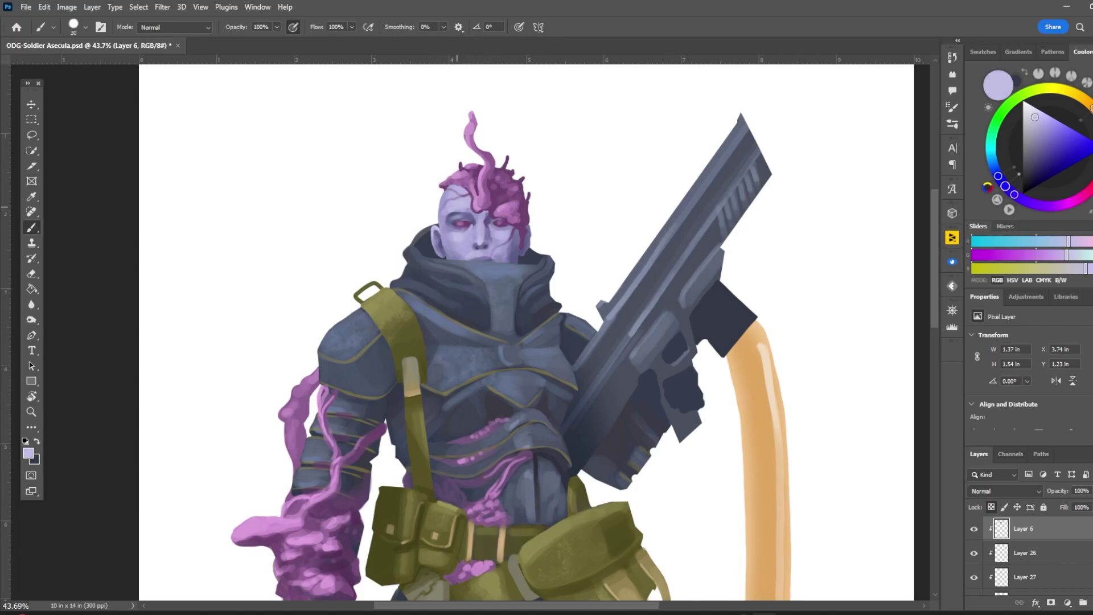
pyautogui.press(']')
pyautogui.keyDown('alt'); pyautogui.click(459, 230); pyautogui.keyUp('alt')
pyautogui.keyDown('alt'); pyautogui.click(463, 245); pyautogui.keyUp('alt')
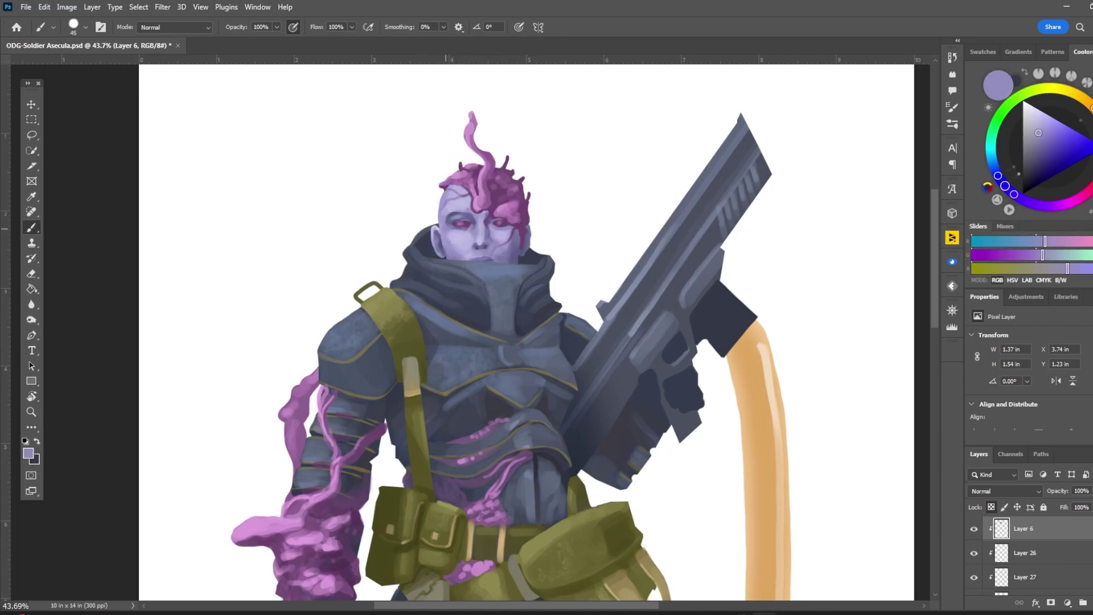
# Refine the eyes, nose and mouth with sampled dark and light lilac tones and a finer brush
pyautogui.scroll(-3, 464, 244)
pyautogui.scroll(3, 464, 244)
pyautogui.keyDown('alt'); pyautogui.click(479, 250); pyautogui.keyUp('alt')
pyautogui.press('[')
pyautogui.press('[')
pyautogui.press('[')
pyautogui.keyDown('alt'); pyautogui.click(490, 264); pyautogui.keyUp('alt')
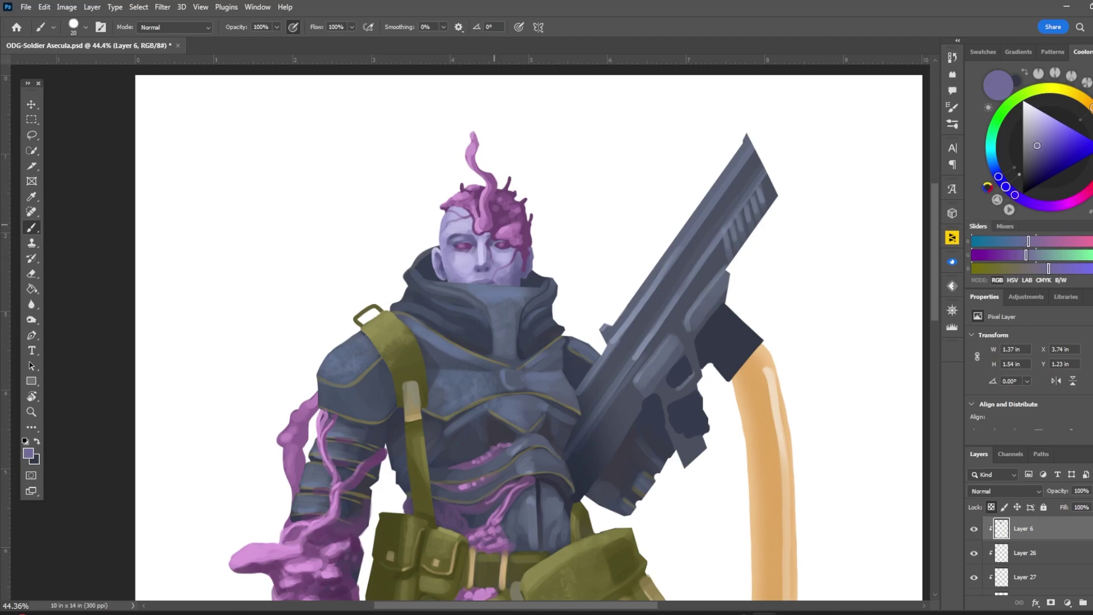
pyautogui.keyDown('alt'); pyautogui.click(494, 249); pyautogui.keyUp('alt')
pyautogui.keyDown('alt'); pyautogui.click(473, 251); pyautogui.keyUp('alt')
pyautogui.keyDown('alt'); pyautogui.click(457, 254); pyautogui.keyUp('alt')
pyautogui.scroll(-4, 426, 89)
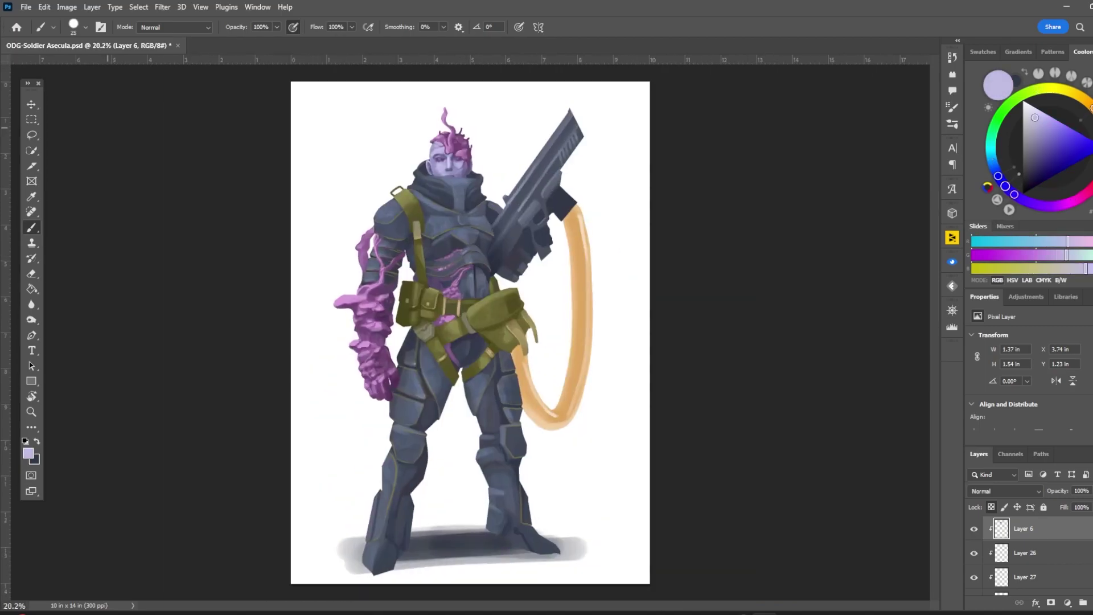
# Try other blend modes on the gold trim's Layer 27 and return it to Normal
pyautogui.press('v')
pyautogui.click(1025, 577)
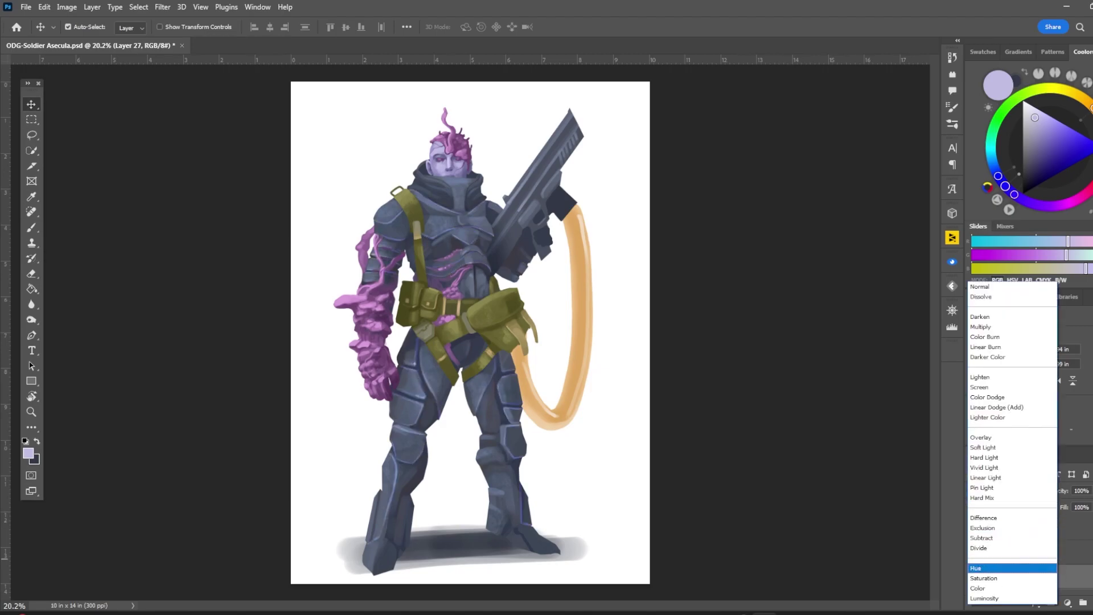
pyautogui.click(1002, 286)
# Shift the hue of the belt and pouches on Layer 7 copy by +180 to turn the gear navy
pyautogui.hotkey('alt', ']')
pyautogui.hotkey('alt', ']')
pyautogui.hotkey('alt', ']')
pyautogui.hotkey('alt', ']')
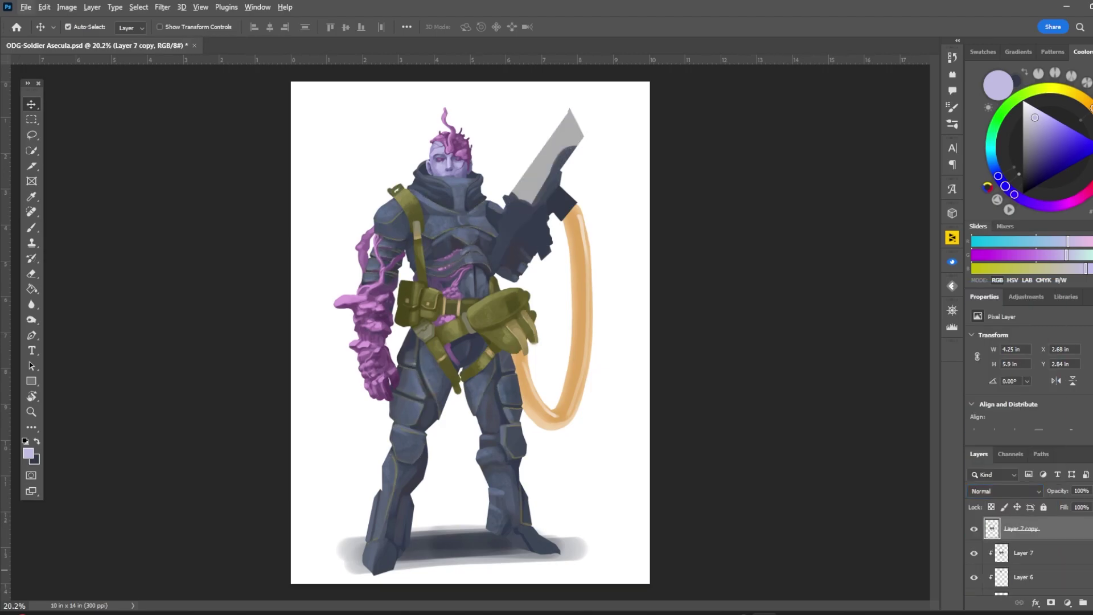
pyautogui.hotkey('ctrl', 'u')
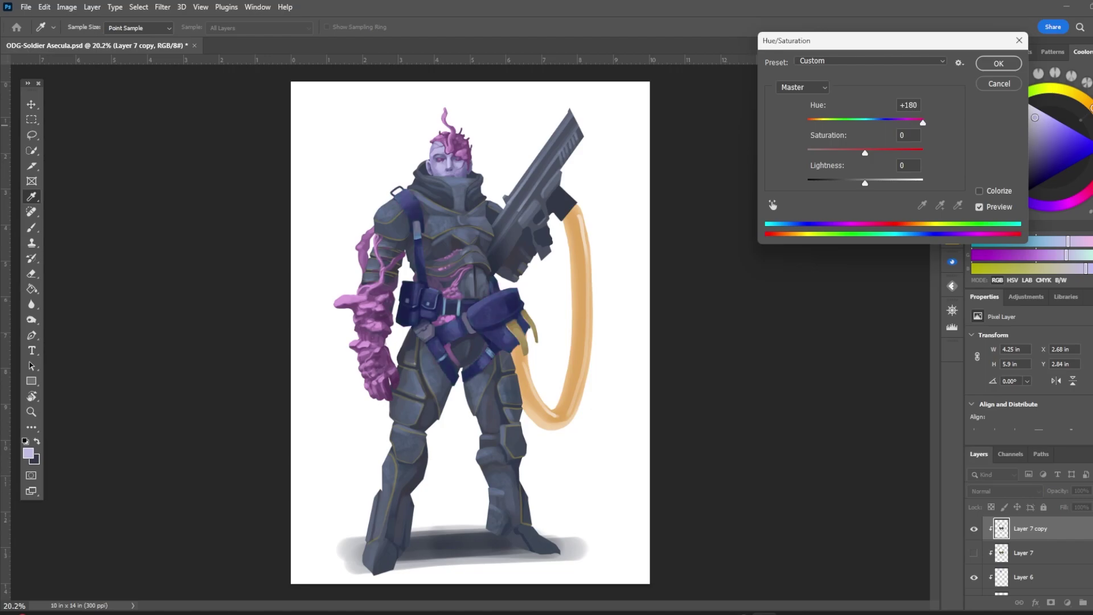
pyautogui.press('Return')
# Outline the rifle's upper barrel on Layer 8 with the Polygonal Lasso and recolour the selected area orange
pyautogui.scroll(4, 471, 330)
pyautogui.hotkey('shift', 'l')
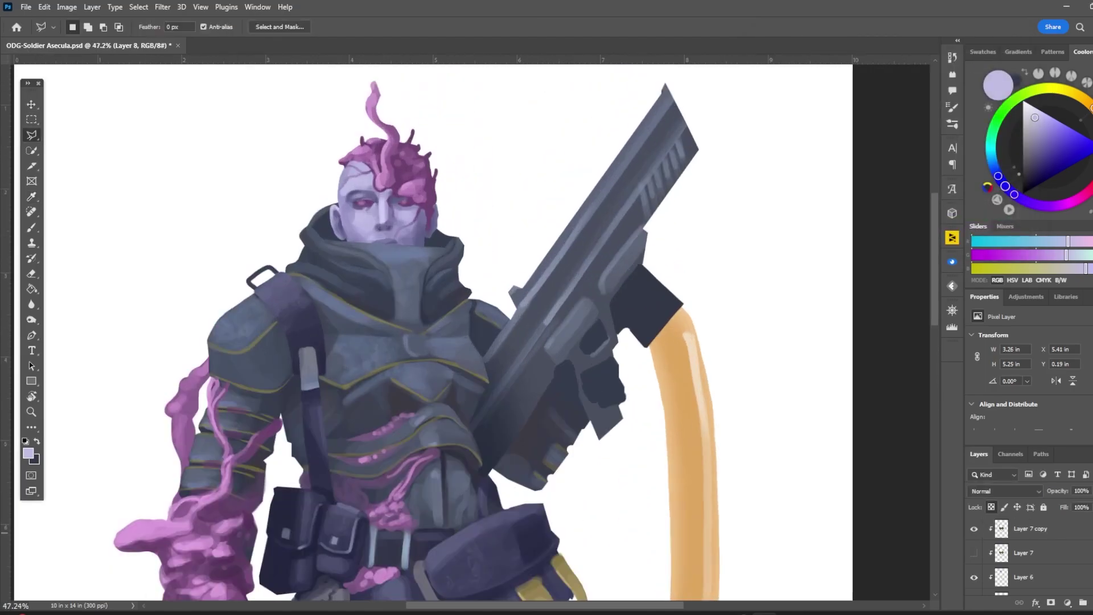
pyautogui.click(717, 177)
pyautogui.click(716, 120)
pyautogui.click(672, 72)
pyautogui.doubleClick(643, 79)
pyautogui.press('i')
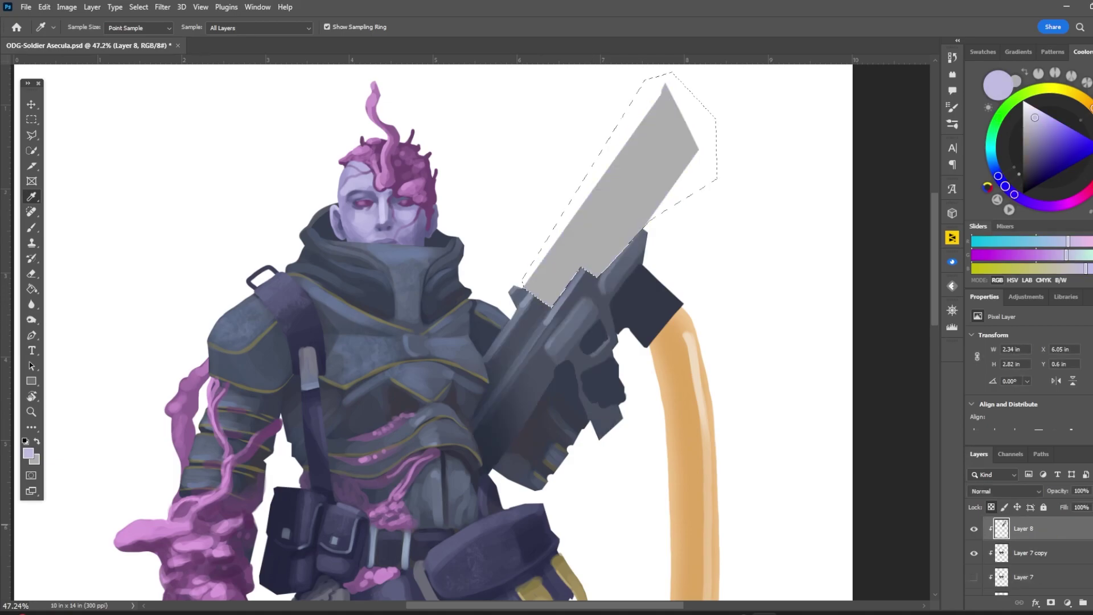
pyautogui.hotkey('ctrl', '0')
pyautogui.scroll(3, 466, 318)
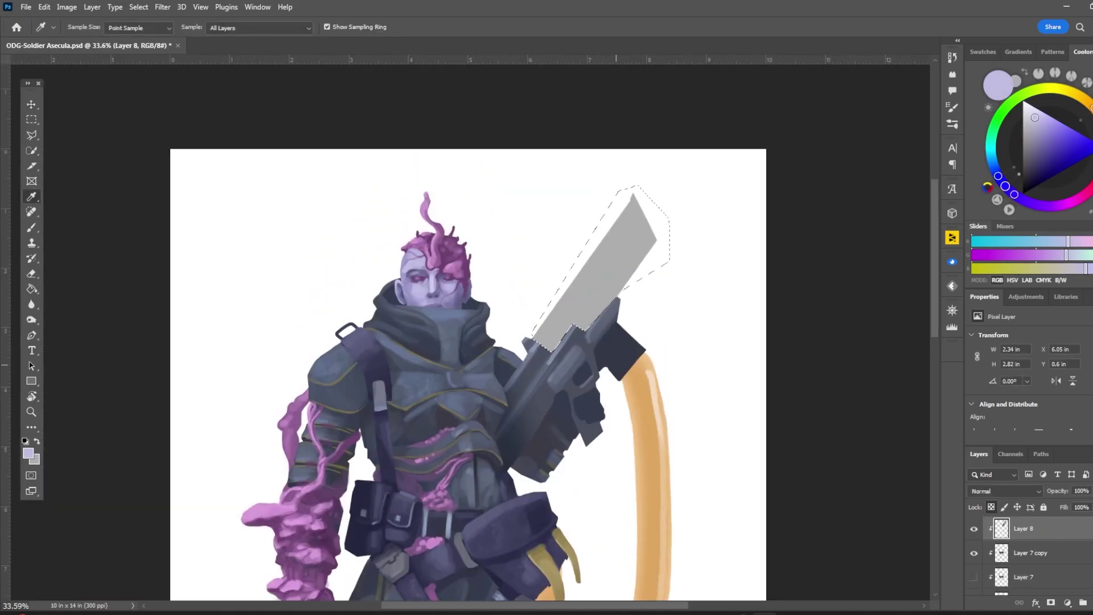
pyautogui.press('v')
pyautogui.hotkey('ctrl', 'v')
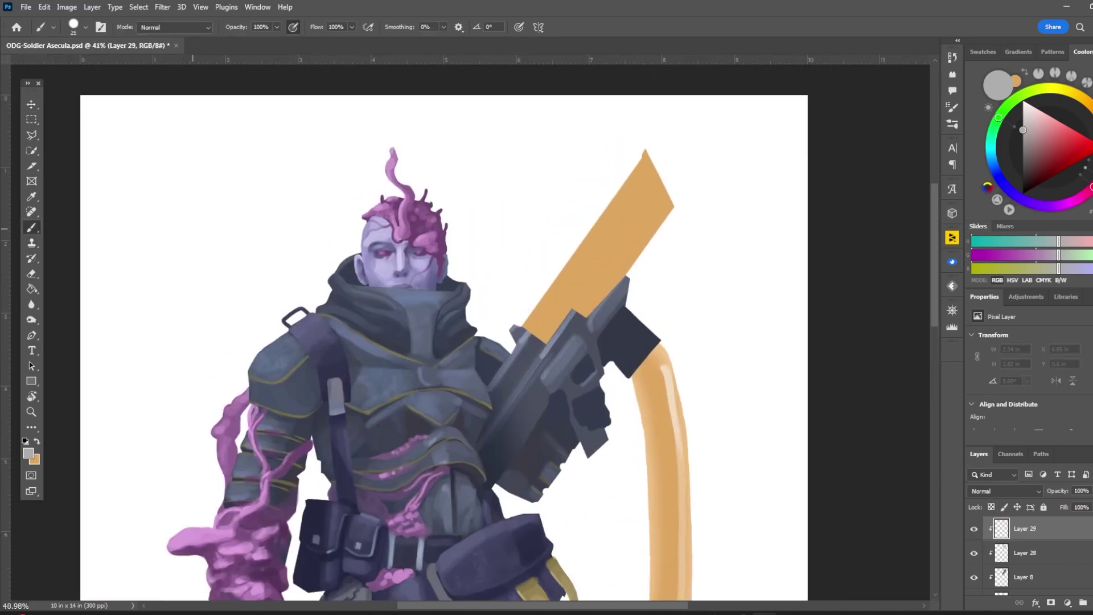
# Paint a blue-grey curled ornament over the rifle barrel and pale orange edge highlights on Layer 28
pyautogui.keyDown('alt'); pyautogui.click(575, 310); pyautogui.keyUp('alt')
pyautogui.moveTo(578, 313); pyautogui.dragTo(595, 293)
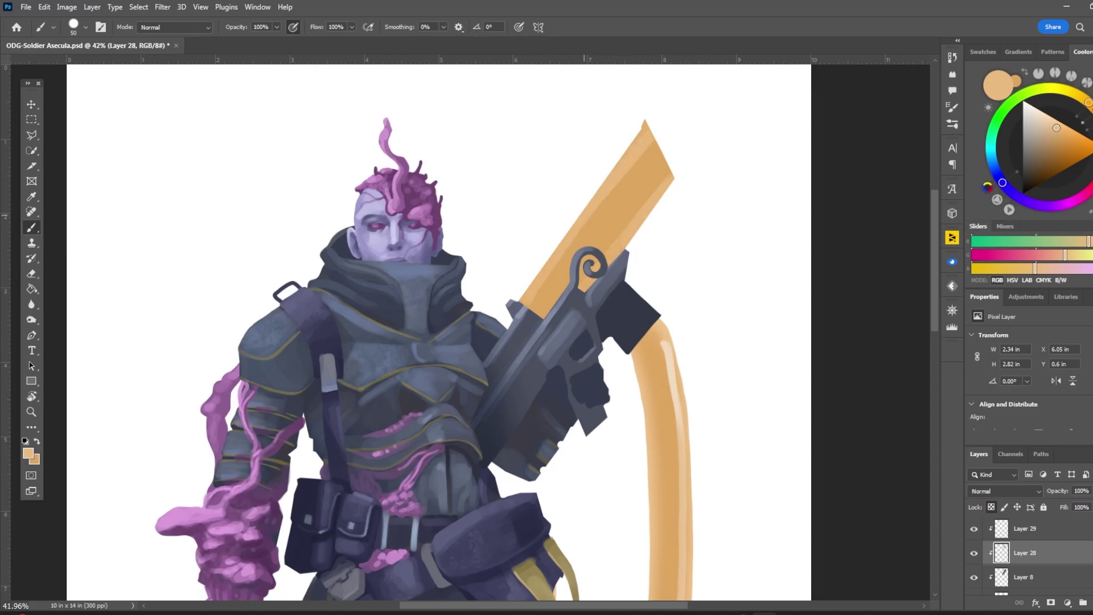
pyautogui.keyDown('alt'); pyautogui.click(629, 138); pyautogui.keyUp('alt')
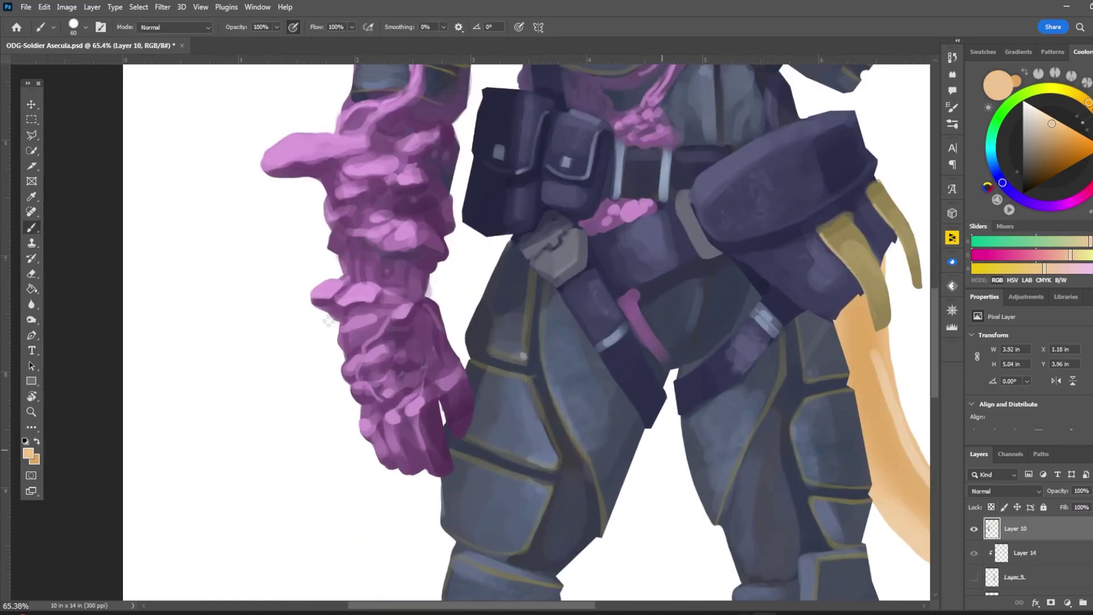
# Refine the growths on the mutated forearm and hand on Layer 10 with sampled purple tones
pyautogui.keyDown('alt'); pyautogui.click(368, 385); pyautogui.keyUp('alt')
pyautogui.moveTo(373, 371)
pyautogui.mouseDown()
pyautogui.moveTo(393, 388)
pyautogui.moveTo(396, 412)
pyautogui.mouseUp()
pyautogui.keyDown('alt'); pyautogui.click(366, 407); pyautogui.keyUp('alt')
pyautogui.press(']')
pyautogui.press('[')
pyautogui.hotkey('ctrl', '0')
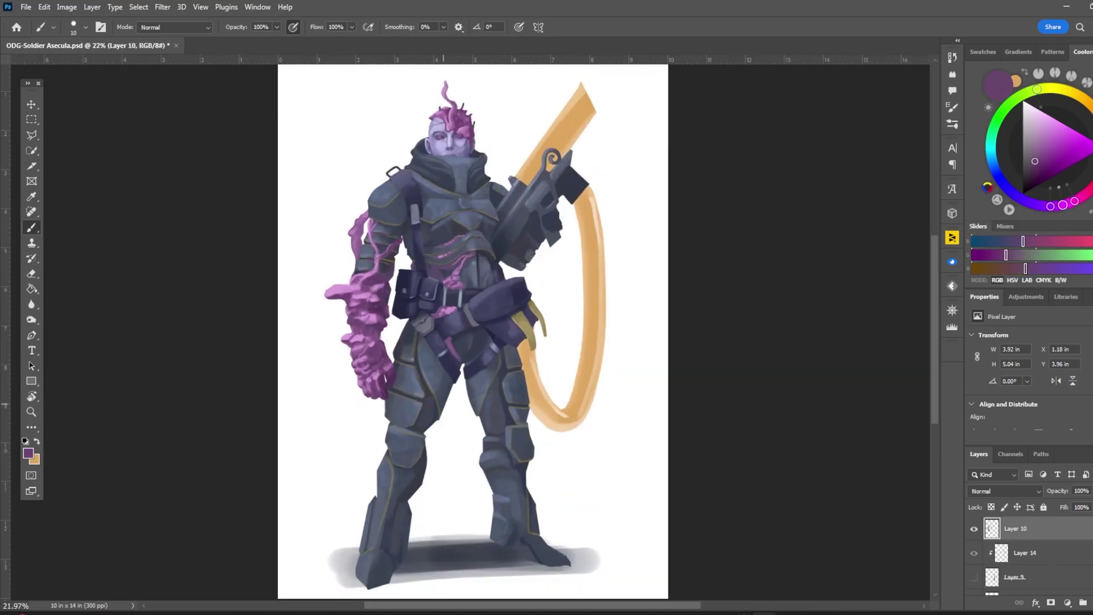
# Shift the hue of the hip bag's hanging straps on Layer 22 to a muted reddish brown
pyautogui.keyDown('ctrl'); pyautogui.click(541, 333); pyautogui.keyUp('ctrl')
pyautogui.click(66, 7)
pyautogui.click(244, 102)
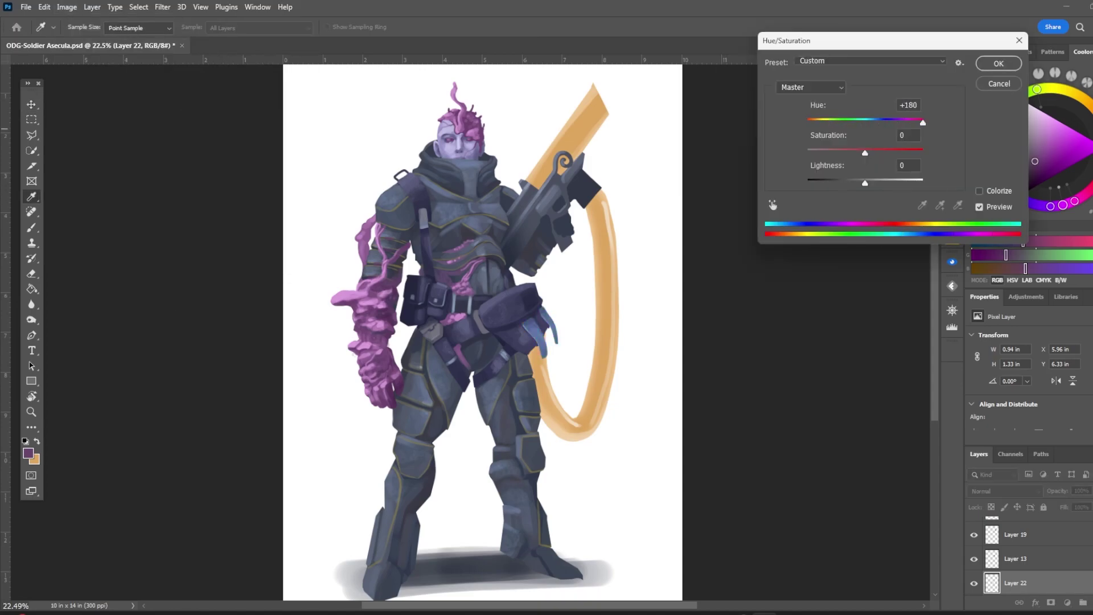
pyautogui.press('Return')
# Hatch fine fabric texture onto the belt and hip bag on Layer 7 copy with sampled blue-violet and a 3 px brush
pyautogui.scroll(5, 475, 303)
pyautogui.keyDown('ctrl'); pyautogui.click(475, 303); pyautogui.keyUp('ctrl')
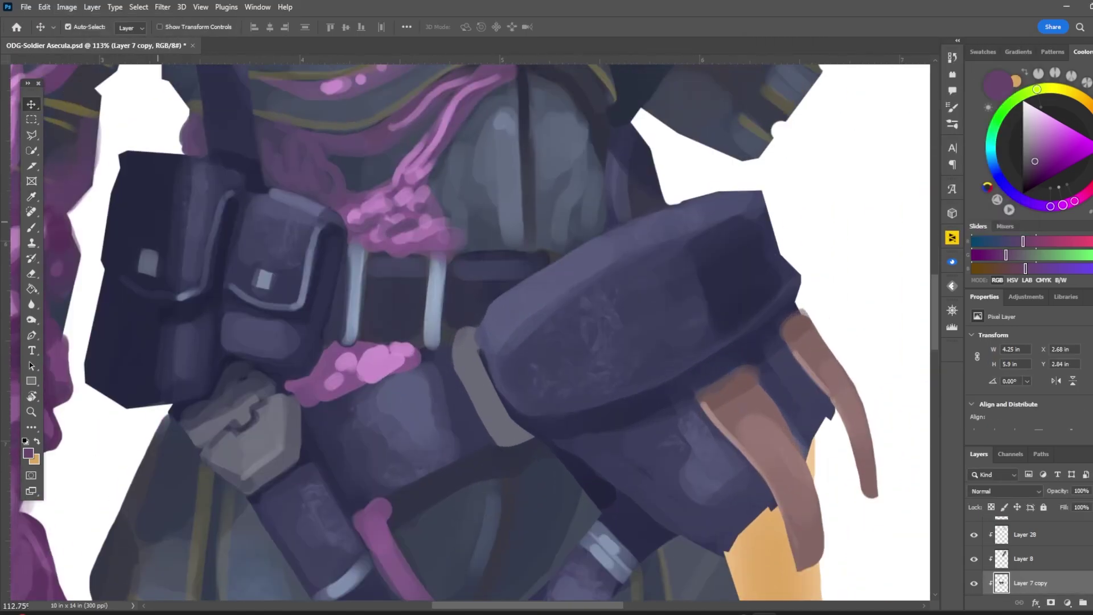
pyautogui.press('b')
pyautogui.keyDown('alt'); pyautogui.click(536, 370); pyautogui.keyUp('alt')
pyautogui.press('[')
pyautogui.press('[')
pyautogui.press('[')
pyautogui.press('[')
pyautogui.press('[')
pyautogui.press('[')
pyautogui.press('[')
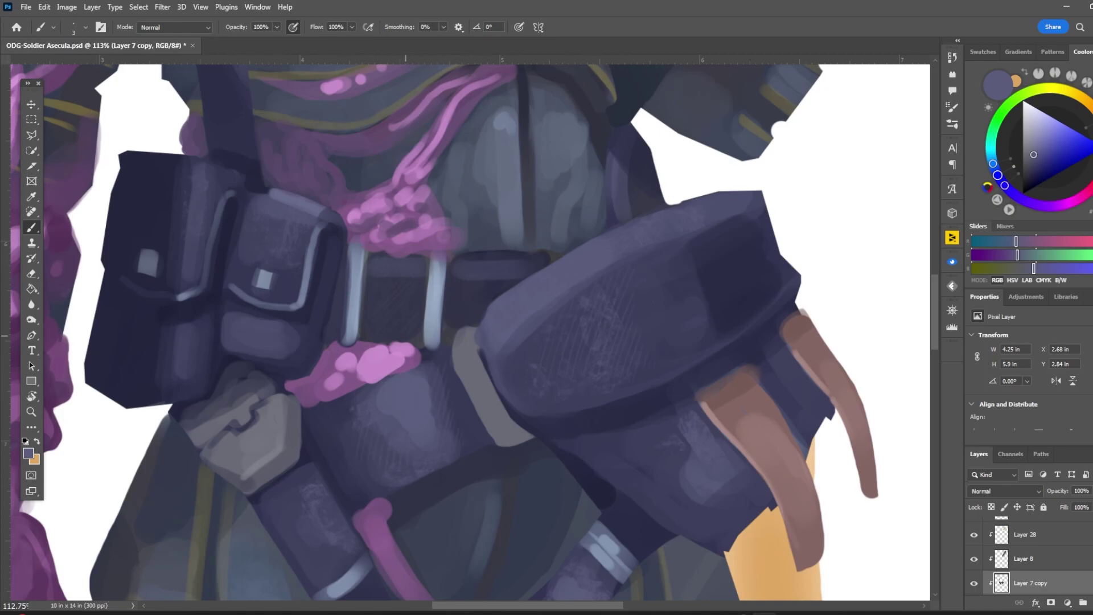
# Darken the belt beside its buckle strips and hatch the small pouches with sampled dark navy and a fine brush
pyautogui.keyDown('alt'); pyautogui.click(536, 255); pyautogui.keyUp('alt')
pyautogui.press(']')
pyautogui.press(']')
pyautogui.moveTo(448, 255); pyautogui.dragTo(421, 348)
pyautogui.press('[')
pyautogui.hotkey('ctrl', '0')
pyautogui.scroll(5, 399, 285)
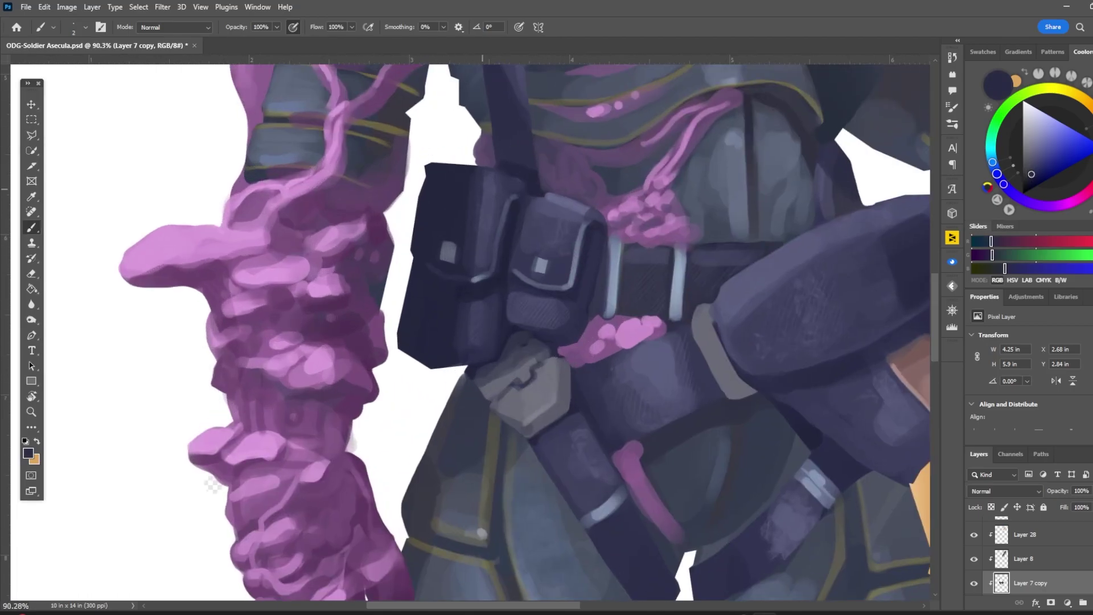
pyautogui.hotkey('ctrl', '0')
pyautogui.scroll(5, 455, 455)
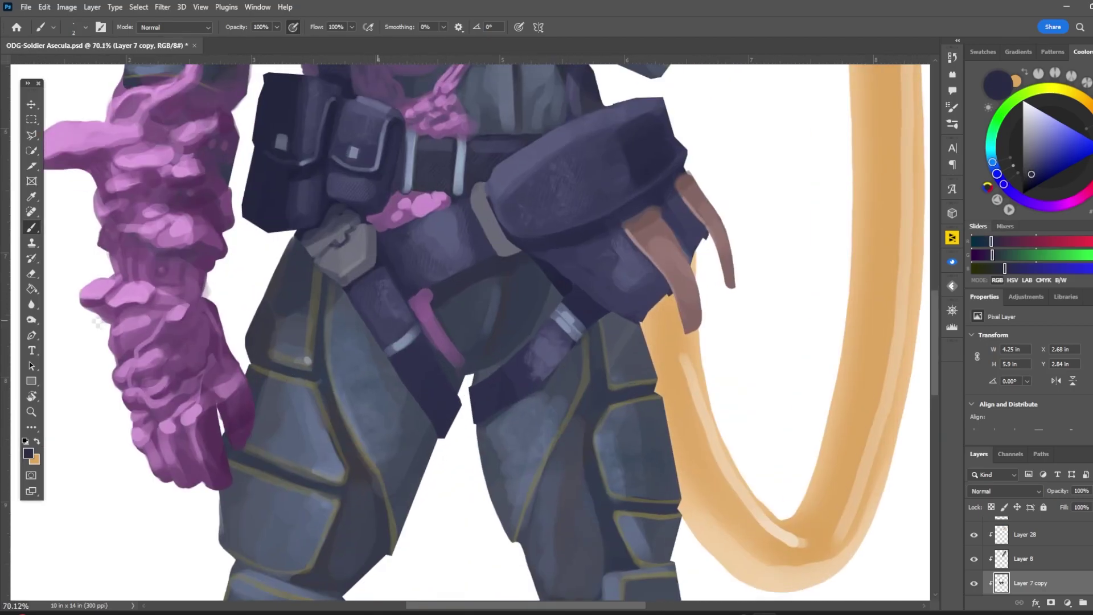
pyautogui.scroll(3, 425, 399)
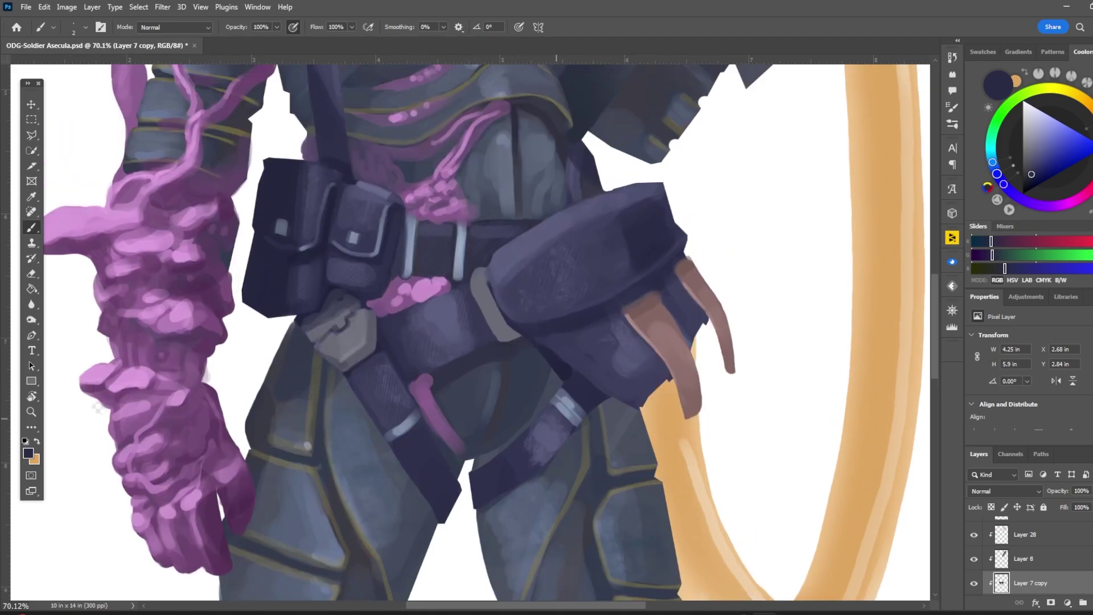
pyautogui.scroll(-1, 488, 408)
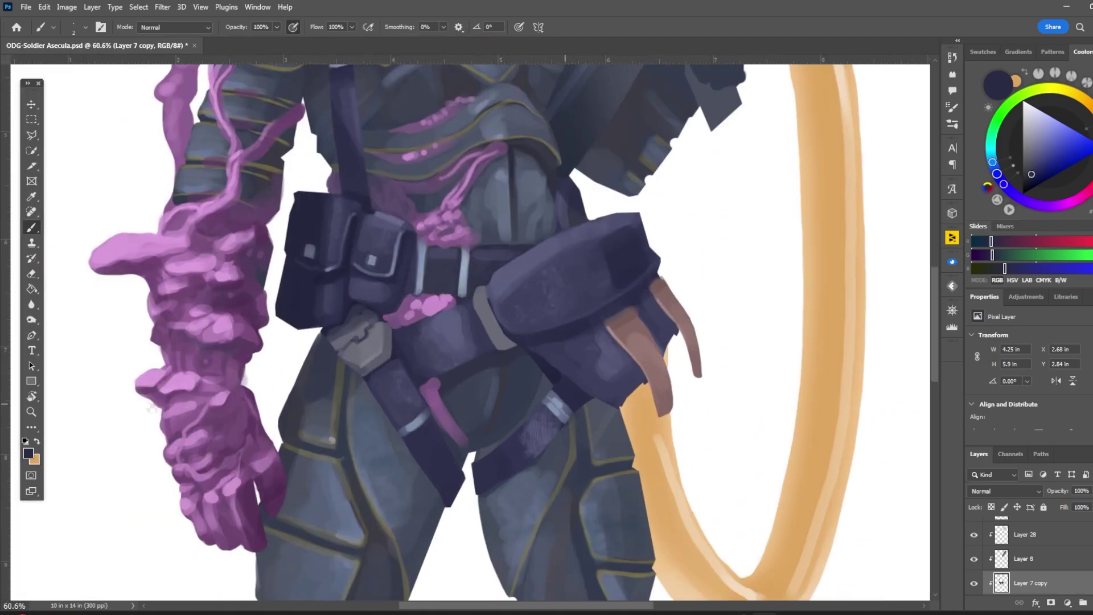
# Paint finger shading on the hand gripping the rifle on Layer 13 with sampled blue-grey and dark navy
pyautogui.hotkey('ctrl', '0')
pyautogui.keyDown('ctrl'); pyautogui.click(474, 175); pyautogui.keyUp('ctrl')
pyautogui.scroll(3, 473, 175)
pyautogui.keyDown('alt'); pyautogui.click(612, 278); pyautogui.keyUp('alt')
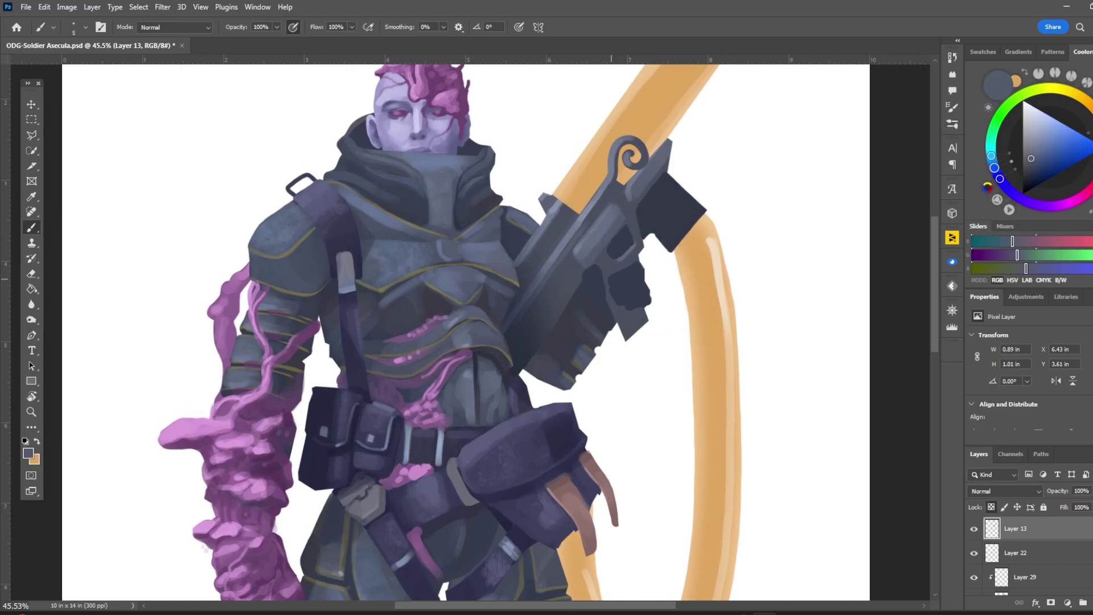
pyautogui.moveTo(615, 288); pyautogui.dragTo(632, 287)
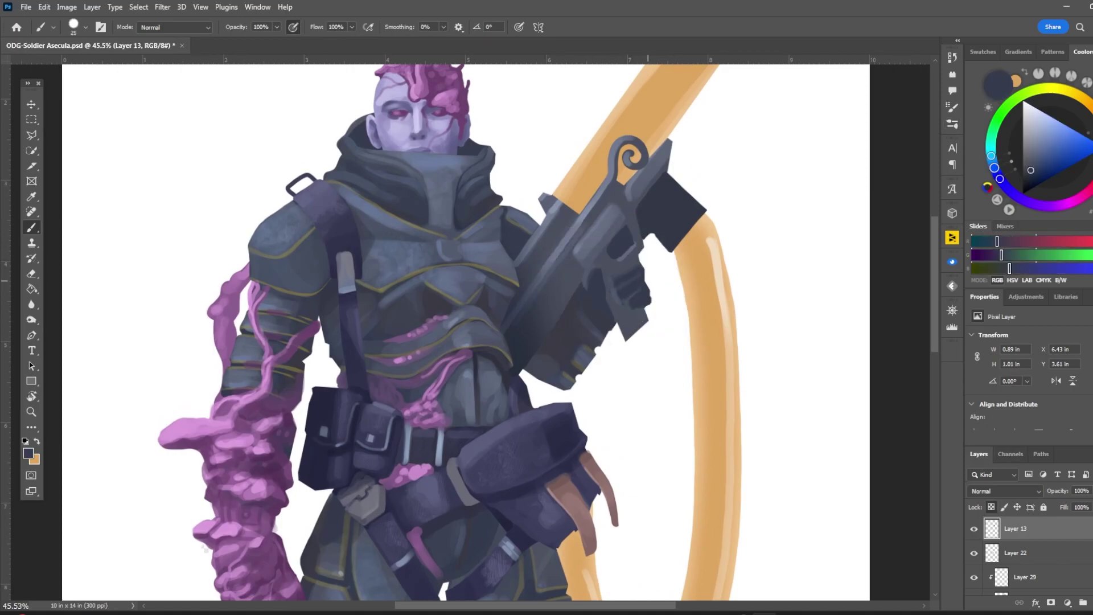
# Paint curved brown segment lines across the orange hose and two long dark brown stripes along the barrel on Layer 30
pyautogui.hotkey('ctrl', '0')
pyautogui.scroll(2, 463, 155)
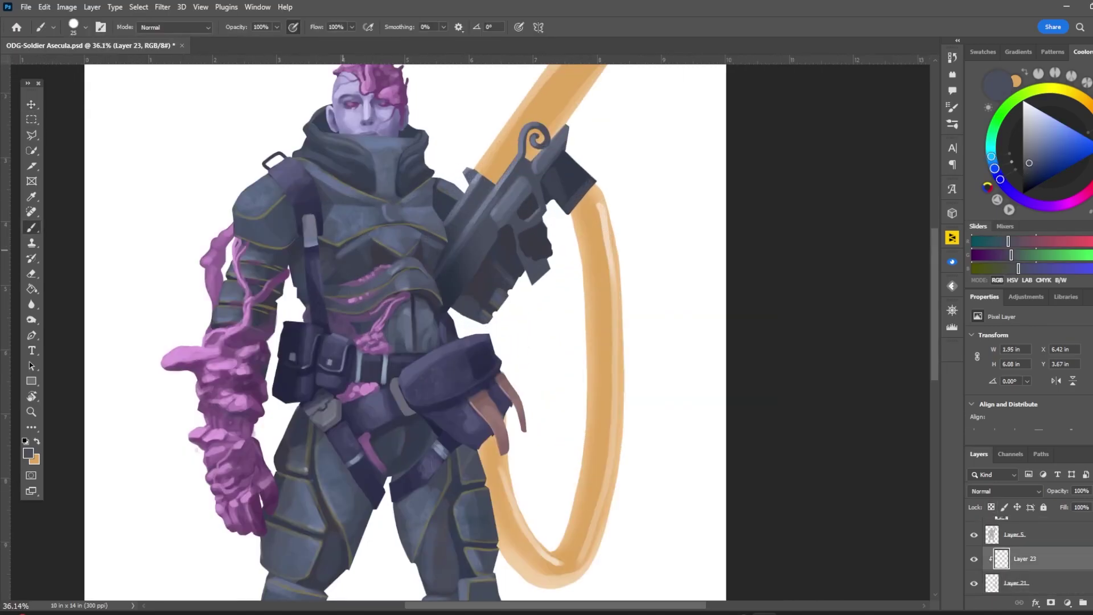
pyautogui.moveTo(586, 398); pyautogui.dragTo(621, 370)
pyautogui.moveTo(584, 501); pyautogui.dragTo(616, 478)
pyautogui.moveTo(561, 555); pyautogui.dragTo(600, 538)
pyautogui.moveTo(512, 564); pyautogui.dragTo(546, 546)
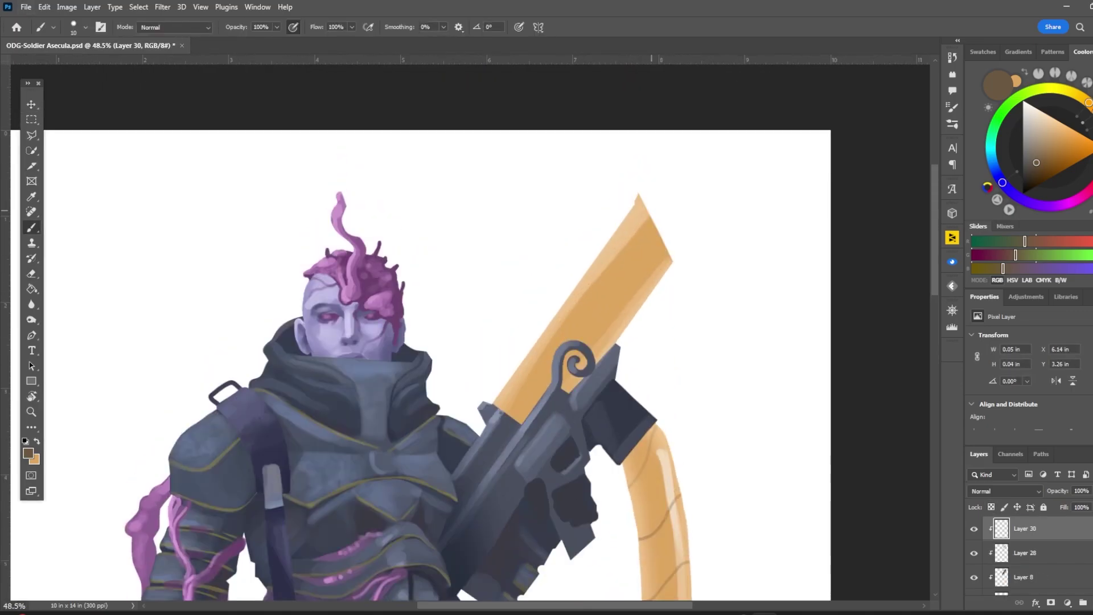
pyautogui.moveTo(648, 214); pyautogui.dragTo(500, 409)
pyautogui.moveTo(669, 255); pyautogui.dragTo(565, 392)
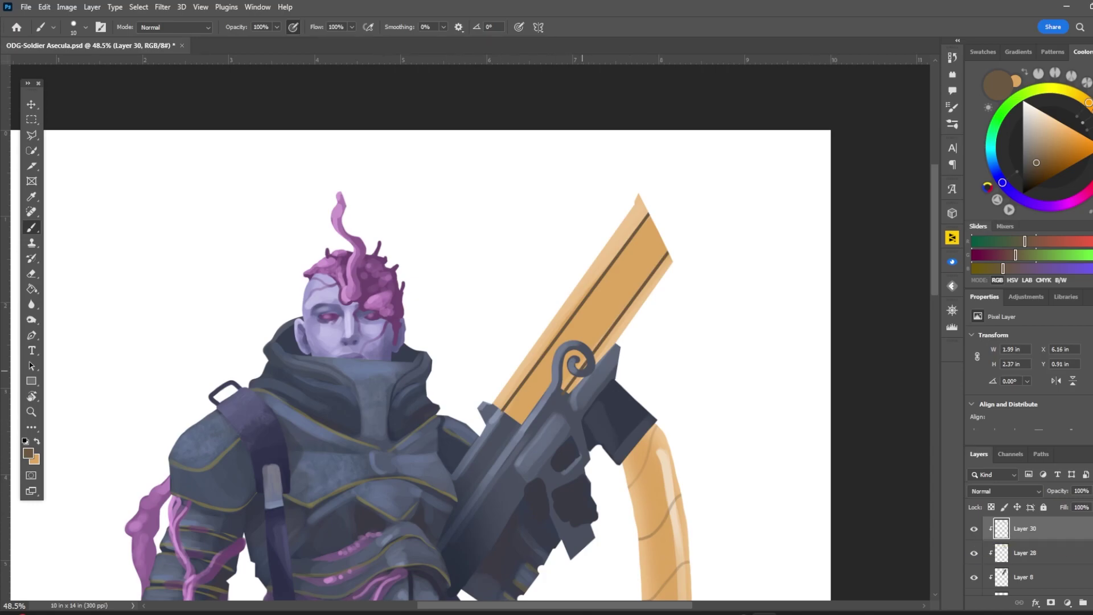
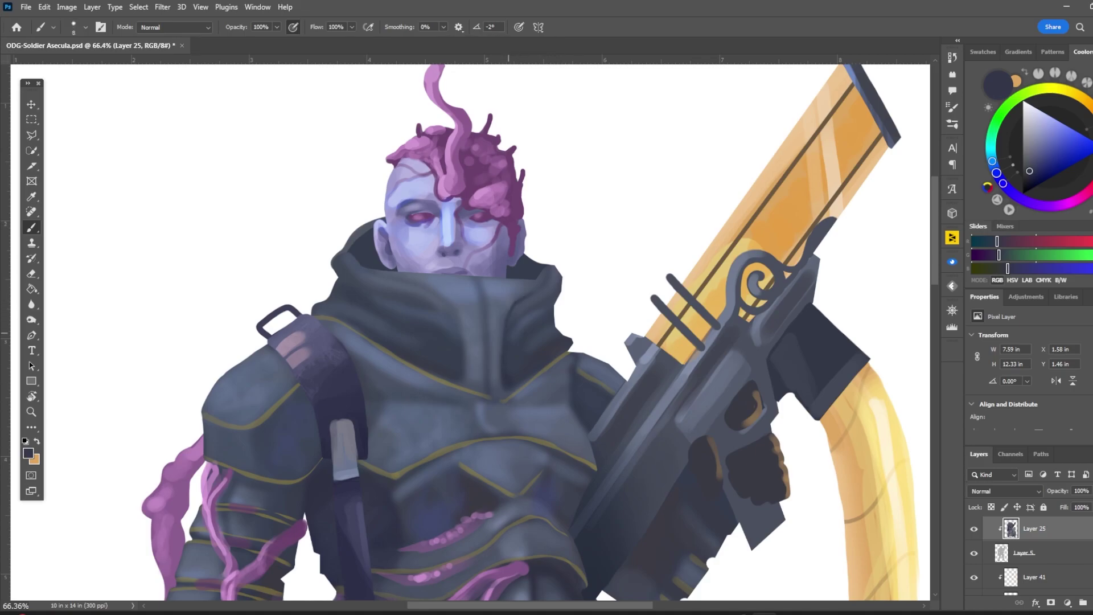
# Smooth the hood and torso armour shading on Layer 25 with sampled blue-grey and darker navy, alternating brush sizes
pyautogui.press(']')
pyautogui.press(']')
pyautogui.press(']')
pyautogui.press('[')
pyautogui.keyDown('alt'); pyautogui.click(431, 311); pyautogui.keyUp('alt')
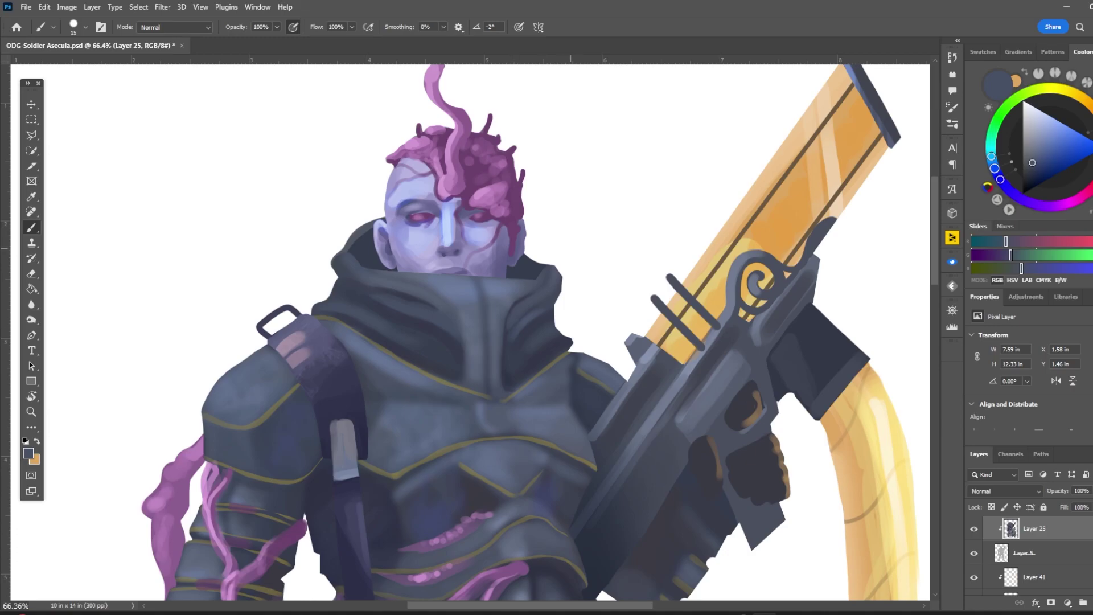
pyautogui.hotkey('ctrl', '0')
pyautogui.scroll(3, 455, 455)
pyautogui.scroll(-1, 455, 342)
pyautogui.press('[')
pyautogui.press('[')
pyautogui.press('[')
pyautogui.hotkey('ctrl', '0')
pyautogui.scroll(3, 455, 342)
pyautogui.scroll(-1, 455, 342)
pyautogui.scroll(2, 456, 342)
pyautogui.hotkey('ctrl', '0')
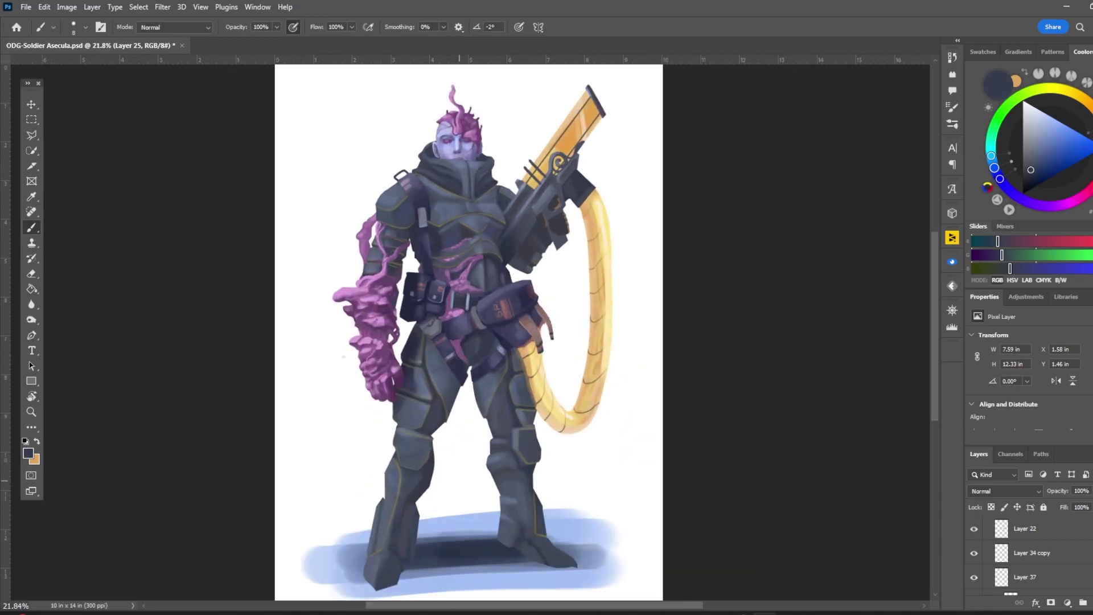
# Try a thin navy stroke up the hood's front seam
pyautogui.scroll(4, 405, 118)
pyautogui.press('[')
pyautogui.moveTo(583, 348); pyautogui.dragTo(560, 268)
pyautogui.hotkey('ctrl', 'z')
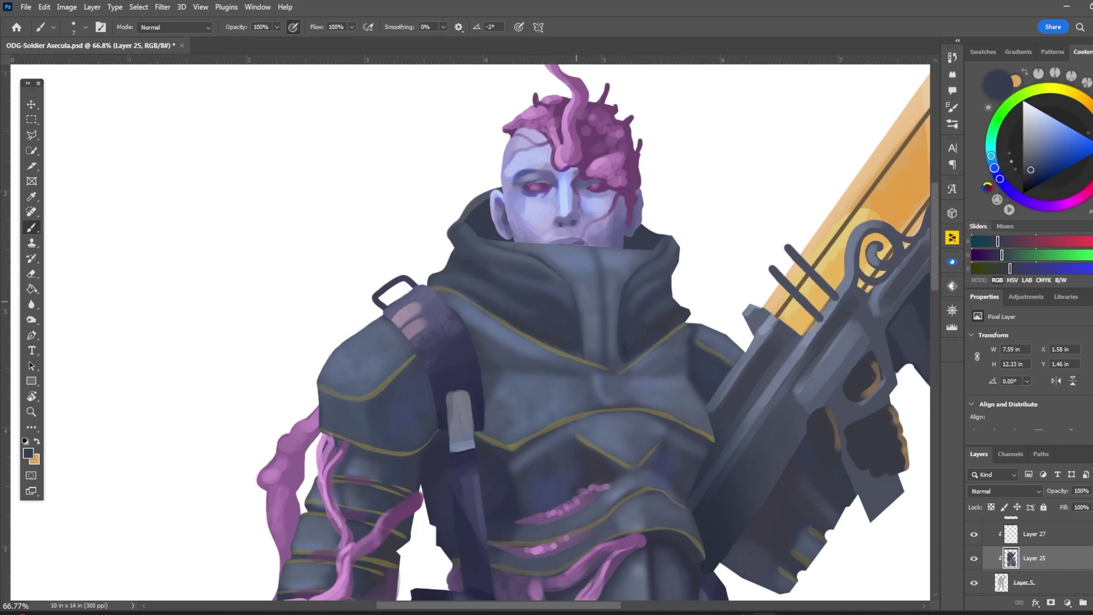
# Deepen and blend the leg armour shading on Layer 25 with dark navy and a larger brush of 20 to 25 px
pyautogui.scroll(-5, 569, 283)
pyautogui.scroll(4, 509, 347)
pyautogui.press(']')
pyautogui.press(']')
pyautogui.press(']')
pyautogui.press(']')
pyautogui.press(']')
pyautogui.press('[')
pyautogui.press('[')
pyautogui.scroll(1, 160, 121)
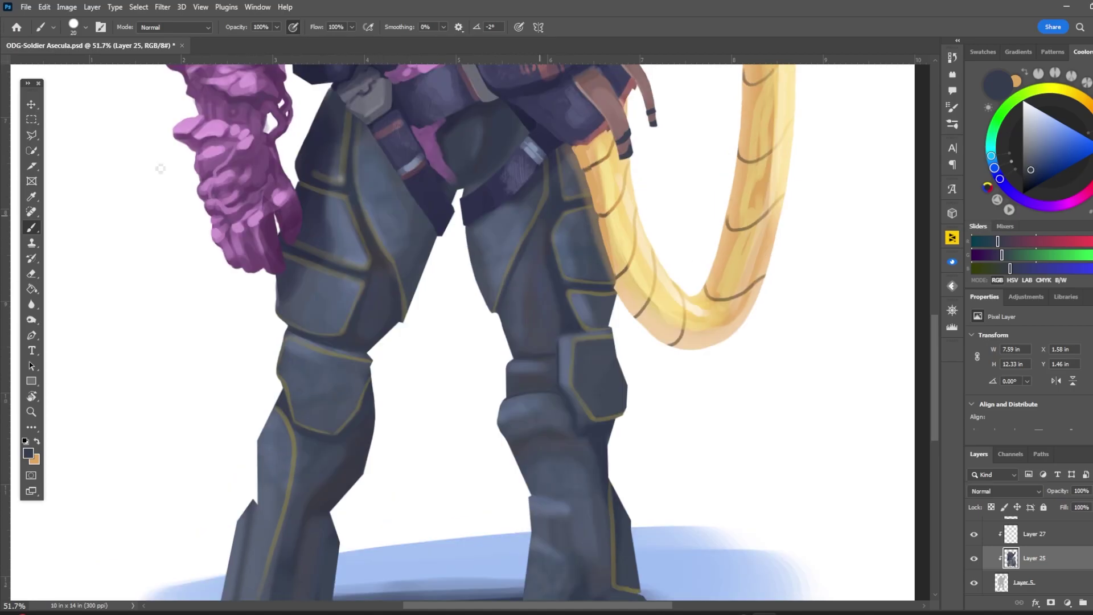
pyautogui.scroll(-2, 235, 171)
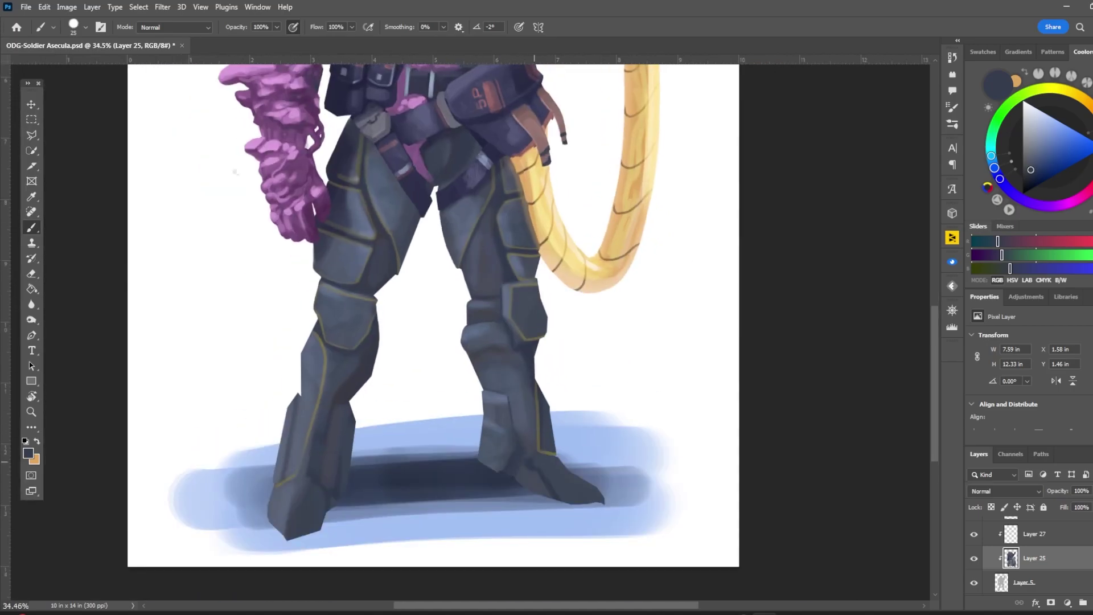
pyautogui.scroll(-2, 433, 313)
# Refine the hood folds and upper chest plates on Layer 25 with dark navy, using finer and larger brushes
pyautogui.scroll(3, 455, 137)
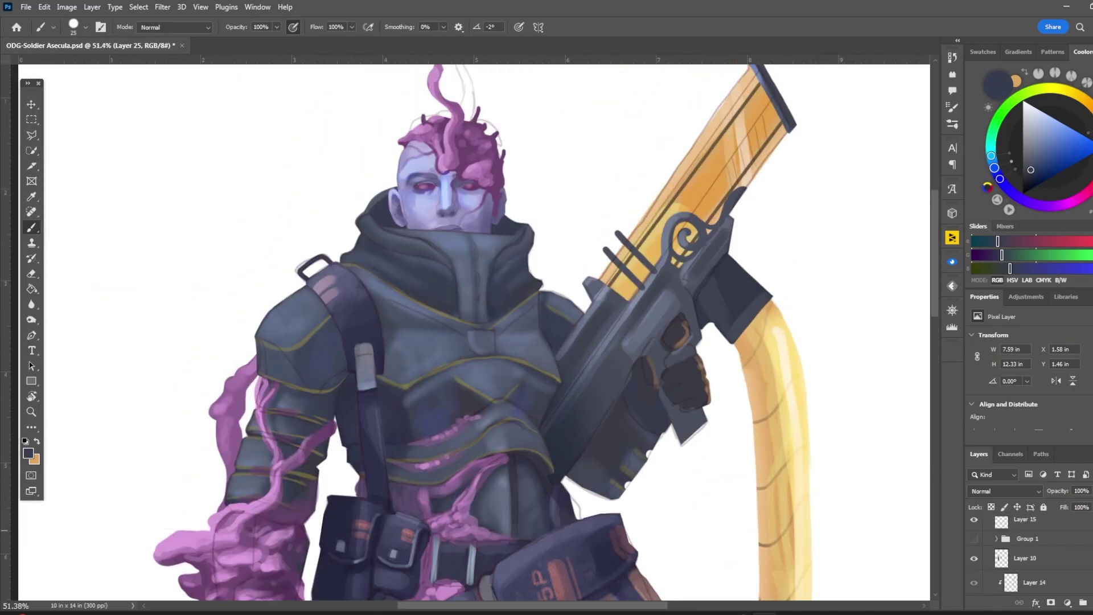
pyautogui.scroll(2, 426, 373)
pyautogui.press('[')
pyautogui.press('[')
pyautogui.press('[')
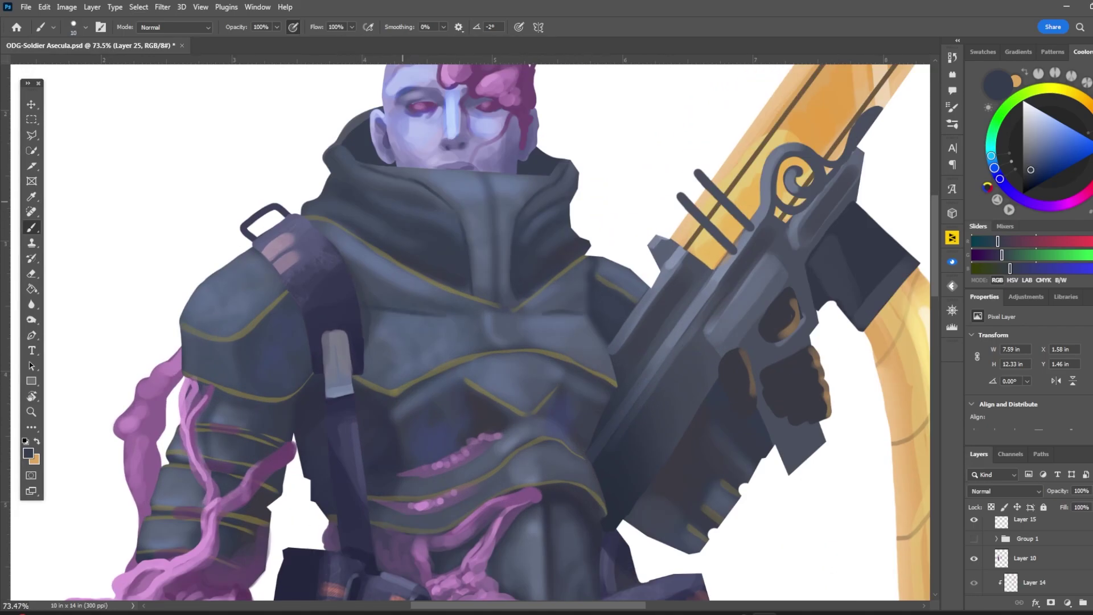
pyautogui.press(']')
pyautogui.press(']')
pyautogui.press(']')
pyautogui.scroll(-1, 531, 293)
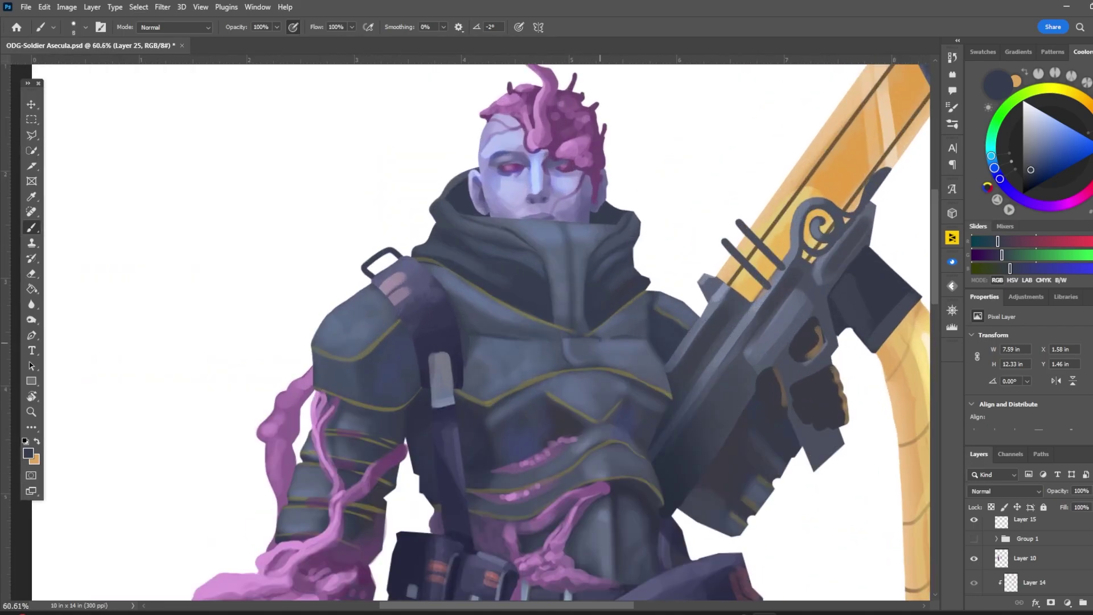
pyautogui.scroll(-2, 353, 256)
pyautogui.scroll(1, 353, 256)
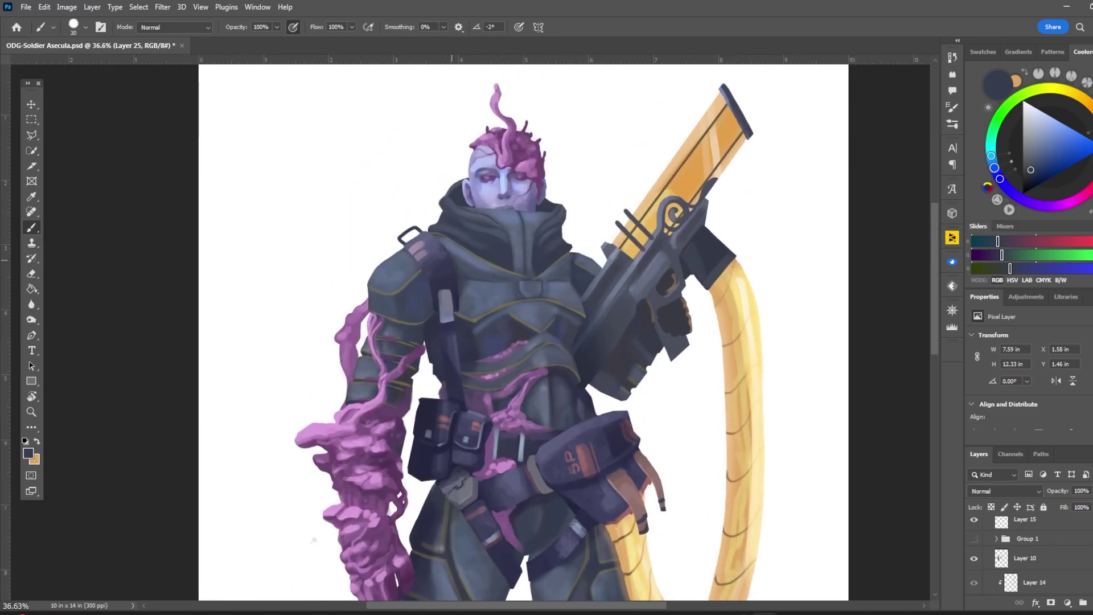
# Shade the abdomen plates with a sampled armour tone and a larger brush
pyautogui.press(']')
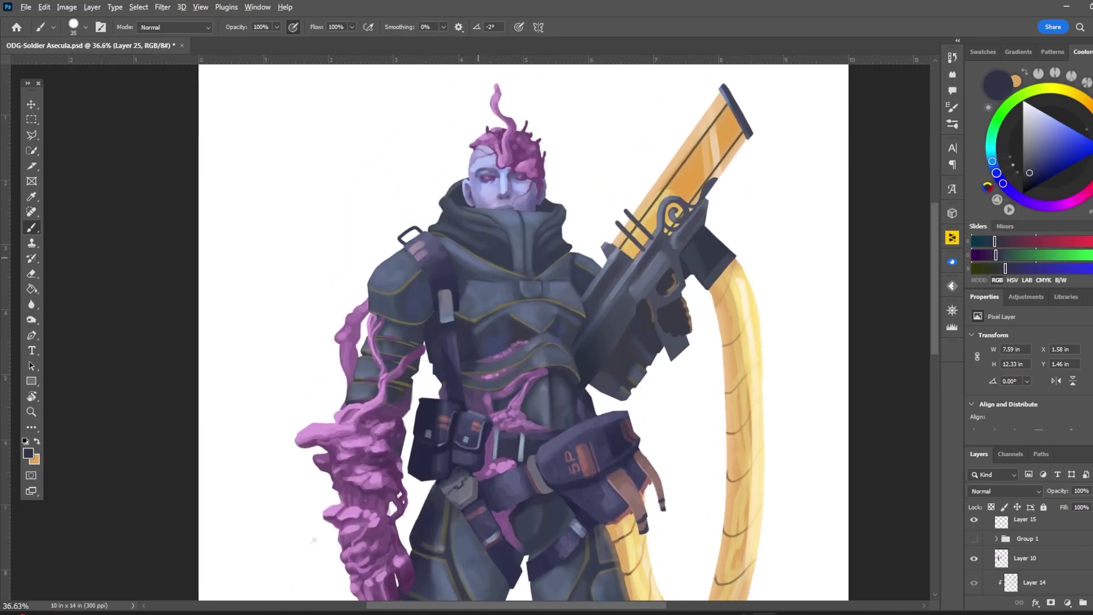
pyautogui.keyDown('alt'); pyautogui.click(512, 342); pyautogui.keyUp('alt')
pyautogui.moveTo(492, 367); pyautogui.dragTo(532, 350)
# Shade the thigh and knee armour on Layer 25 with sampled blue-grey and dark navy tones, enlarging the brush to 50 px
pyautogui.scroll(-5, 554, 289)
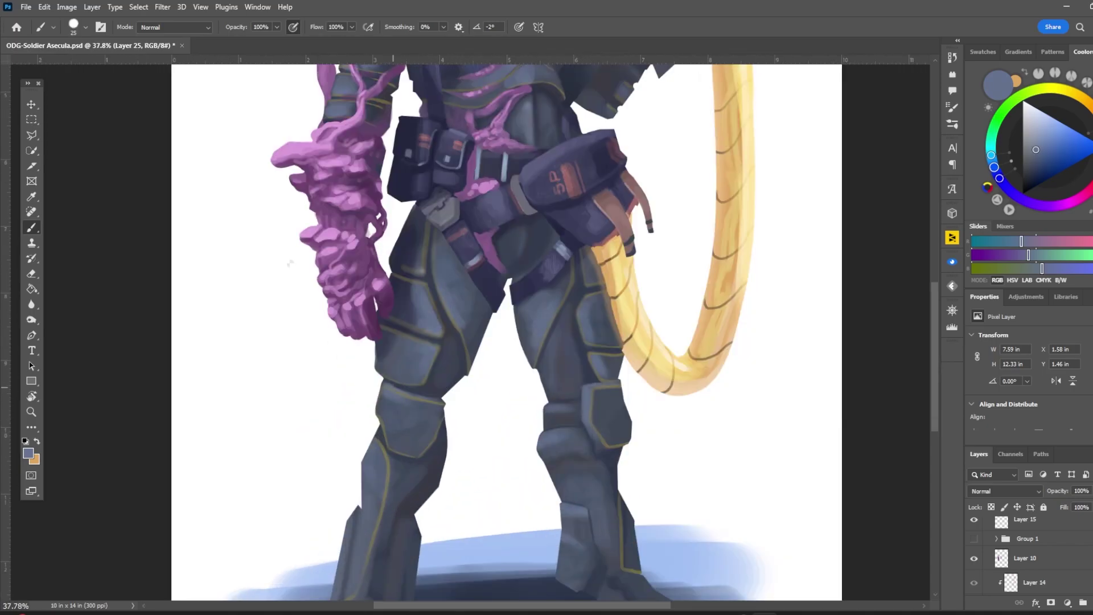
pyautogui.press(']')
pyautogui.keyDown('alt'); pyautogui.click(415, 394); pyautogui.keyUp('alt')
pyautogui.press(']')
pyautogui.keyDown('alt'); pyautogui.click(614, 428); pyautogui.keyUp('alt')
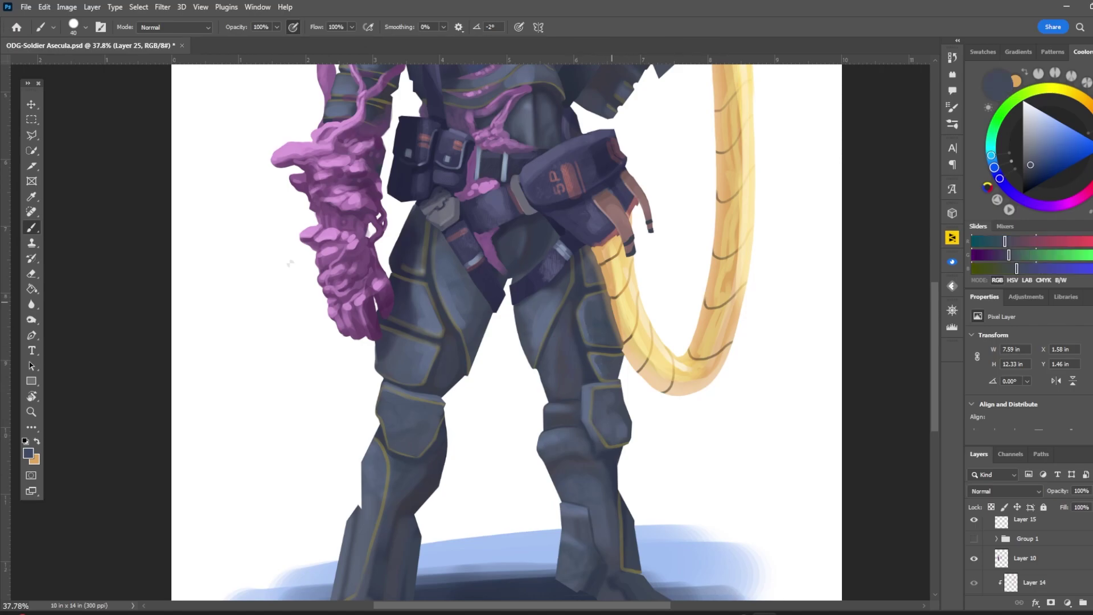
pyautogui.press(']')
pyautogui.keyDown('alt'); pyautogui.click(498, 255); pyautogui.keyUp('alt')
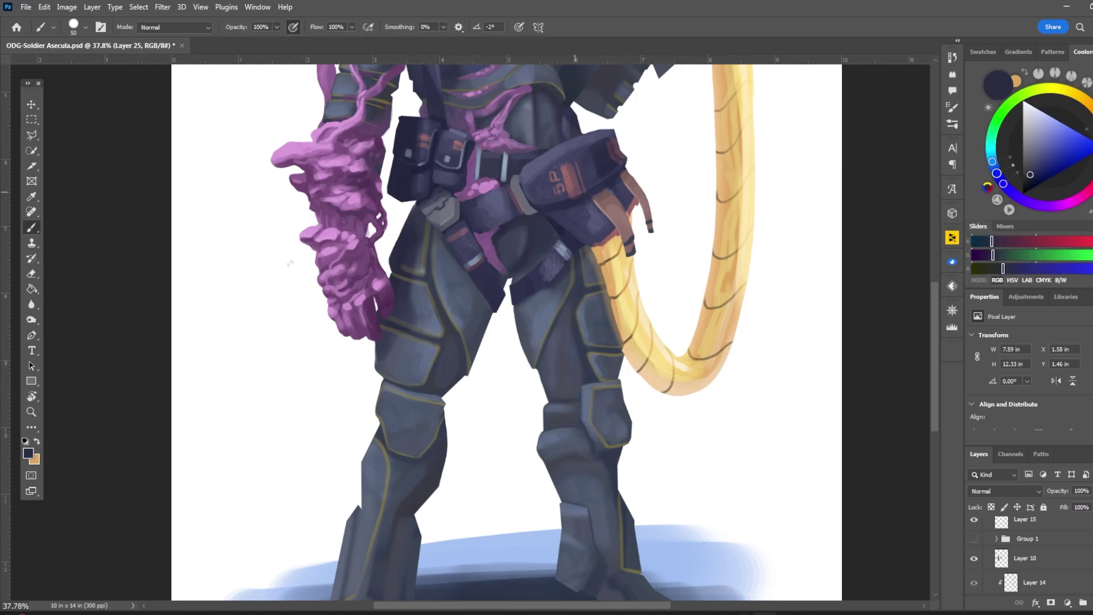
# Refine the front of the hood with a pale blue tone, reducing the brush to 25 px and finer
pyautogui.hotkey('ctrl', '0')
pyautogui.scroll(3, 501, 171)
pyautogui.press('[')
pyautogui.press('[')
pyautogui.press('[')
pyautogui.press('[')
pyautogui.press('[')
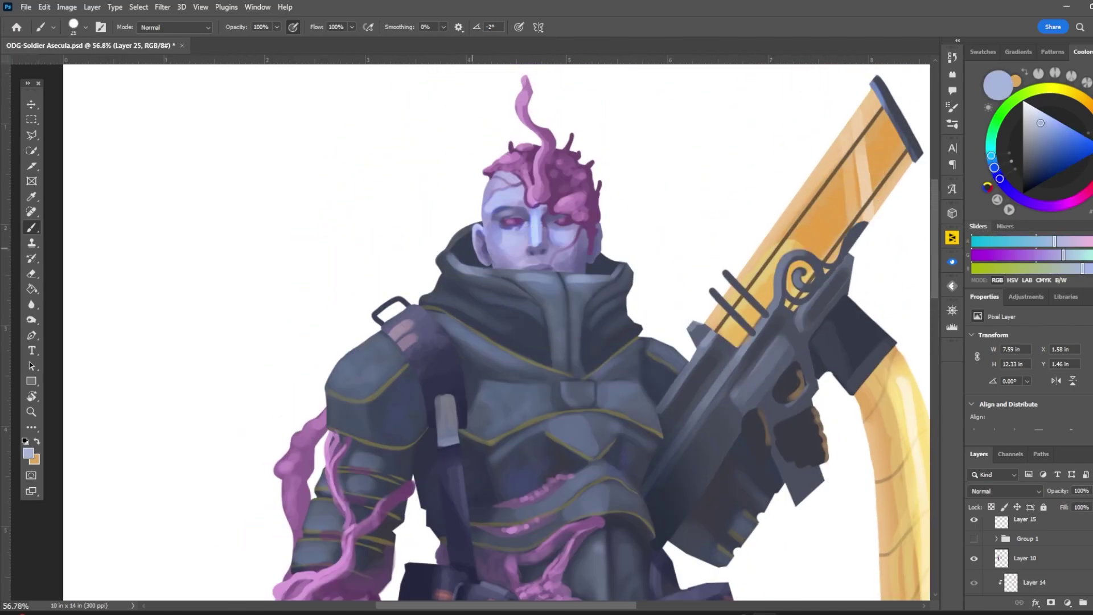
pyautogui.press('[')
pyautogui.press('[')
pyautogui.keyDown('alt'); pyautogui.click(539, 305); pyautogui.keyUp('alt')
# Paint vertical ribbing on the fabric abdomen panel and shade around it with navy, using a brush up to 45 px
pyautogui.scroll(-3, 501, 302)
pyautogui.scroll(1, 501, 302)
pyautogui.press(']')
pyautogui.press(']')
pyautogui.press(']')
pyautogui.press(']')
pyautogui.keyDown('alt'); pyautogui.click(472, 303); pyautogui.keyUp('alt')
pyautogui.press(']')
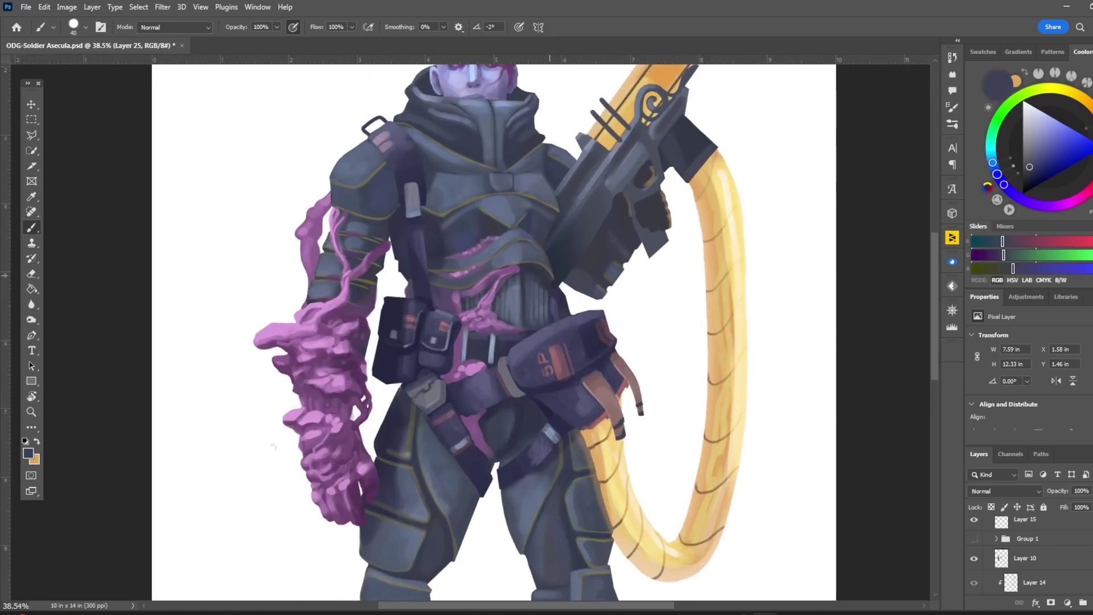
# Touch up the upper chest plates around the centre clasp with sampled blue-grey tones and a 15 px brush
pyautogui.keyDown('alt'); pyautogui.click(476, 183); pyautogui.keyUp('alt')
pyautogui.press('[')
pyautogui.press('[')
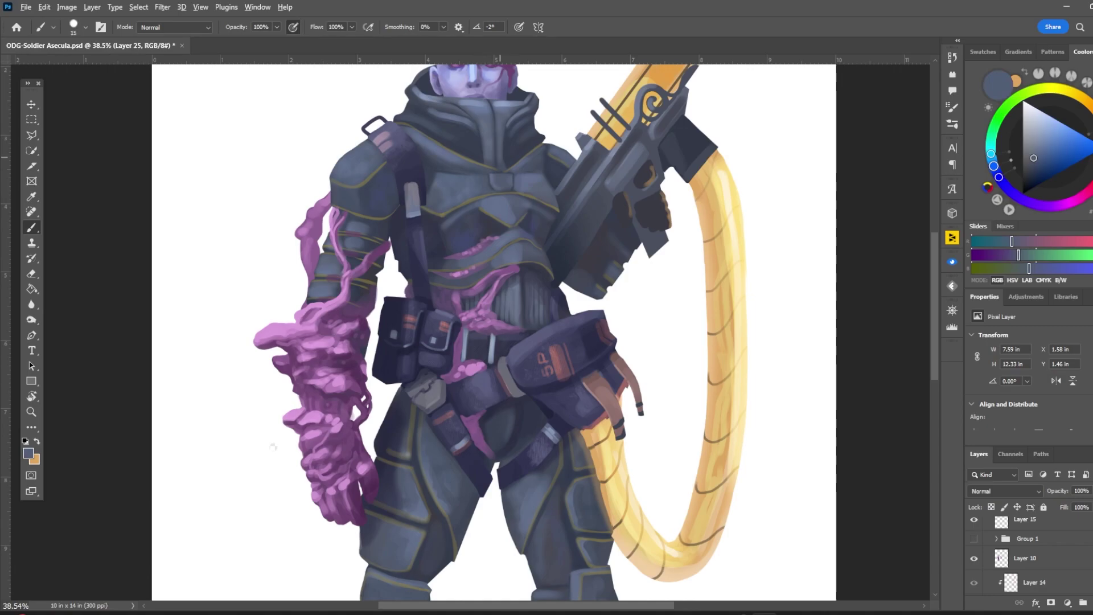
pyautogui.keyDown('alt'); pyautogui.click(484, 183); pyautogui.keyUp('alt')
# Deepen the shadows on the knees and shins with sampled dark blue-greys and a brush of about 40 px
pyautogui.scroll(-3, 485, 183)
pyautogui.scroll(3, 405, 462)
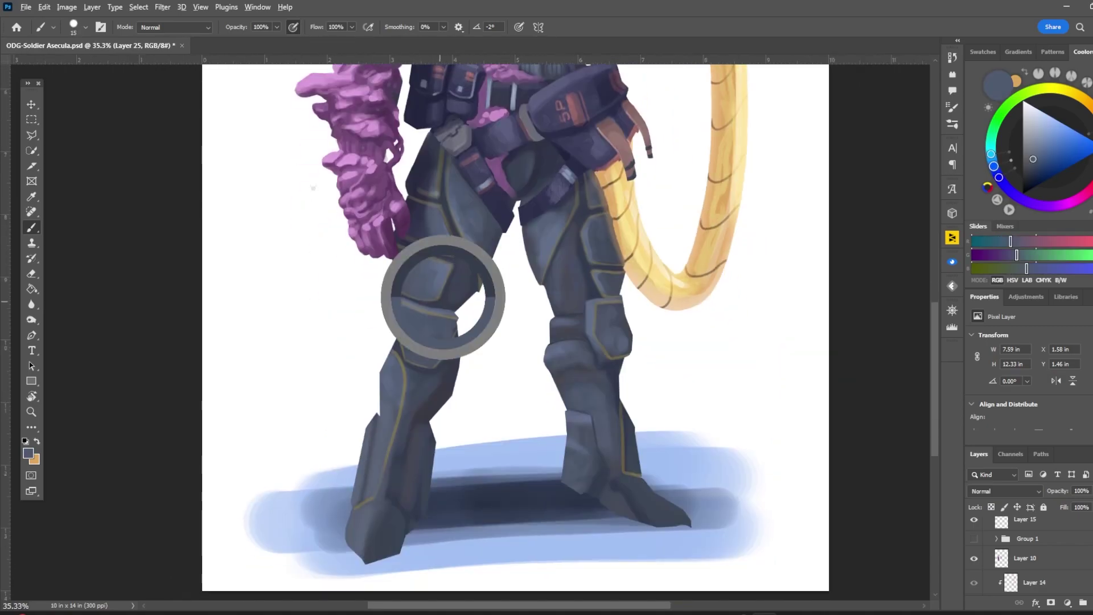
pyautogui.keyDown('alt'); pyautogui.click(404, 462); pyautogui.keyUp('alt')
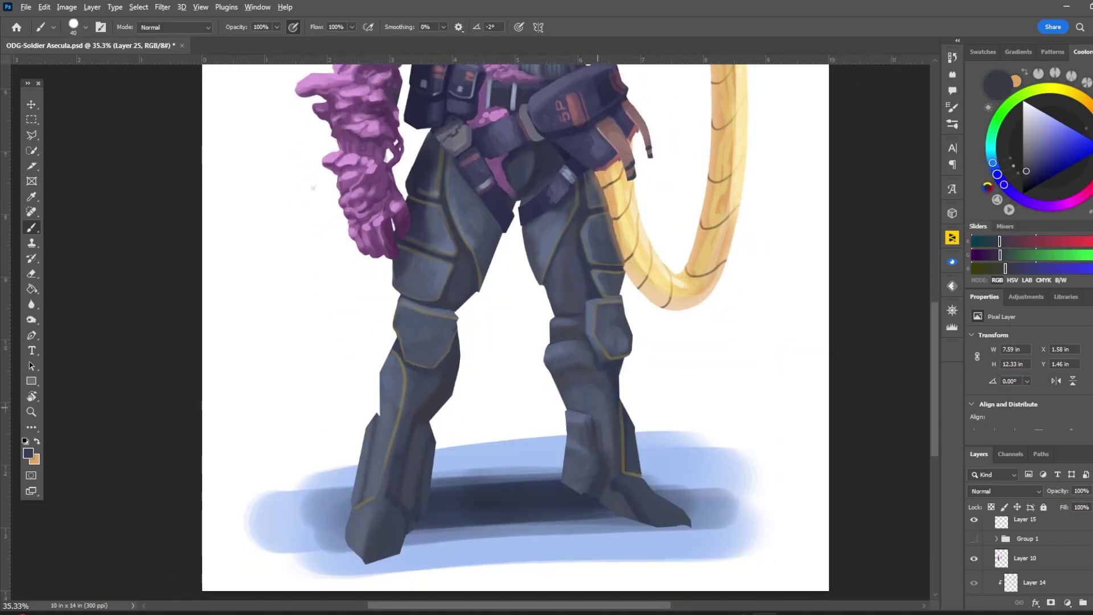
pyautogui.keyDown('alt'); pyautogui.click(614, 433); pyautogui.keyUp('alt')
pyautogui.press(']')
pyautogui.press(']')
pyautogui.press(']')
pyautogui.press(']')
pyautogui.keyDown('alt'); pyautogui.click(593, 362); pyautogui.keyUp('alt')
pyautogui.scroll(-3, 594, 362)
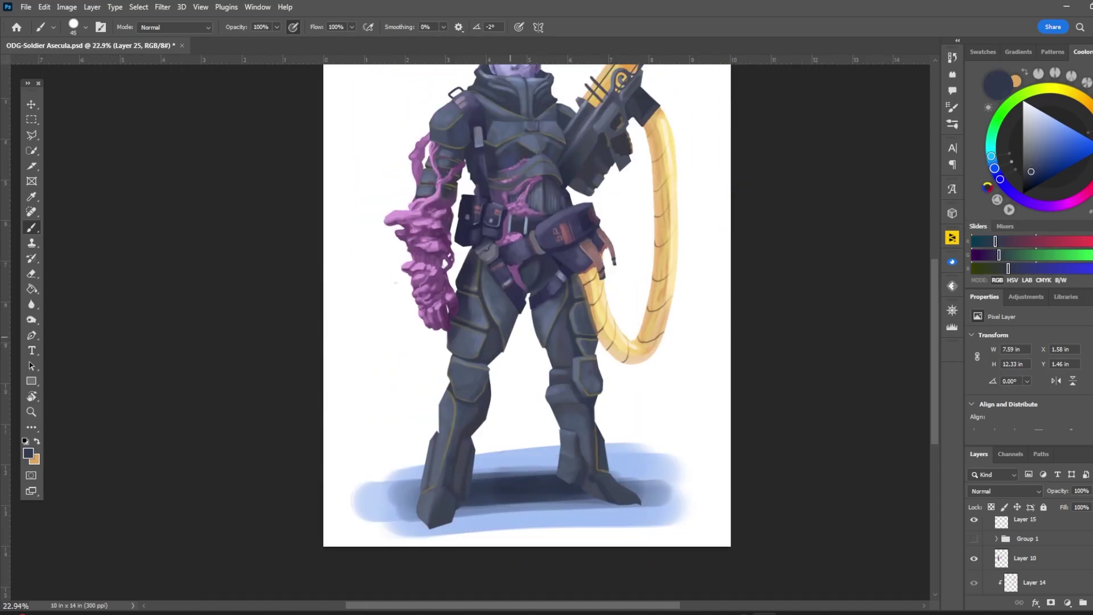
# Refine the hood folds and upper torso armour with sampled blue-grey tones, reducing the brush to 15 px
pyautogui.scroll(3, 515, 213)
pyautogui.keyDown('alt'); pyautogui.click(515, 213); pyautogui.keyUp('alt')
pyautogui.press('[')
pyautogui.keyDown('alt'); pyautogui.click(398, 276); pyautogui.keyUp('alt')
pyautogui.press('[')
pyautogui.press('[')
pyautogui.press('[')
pyautogui.keyDown('alt'); pyautogui.click(507, 162); pyautogui.keyUp('alt')
pyautogui.press('[')
pyautogui.keyDown('alt'); pyautogui.click(560, 201); pyautogui.keyUp('alt')
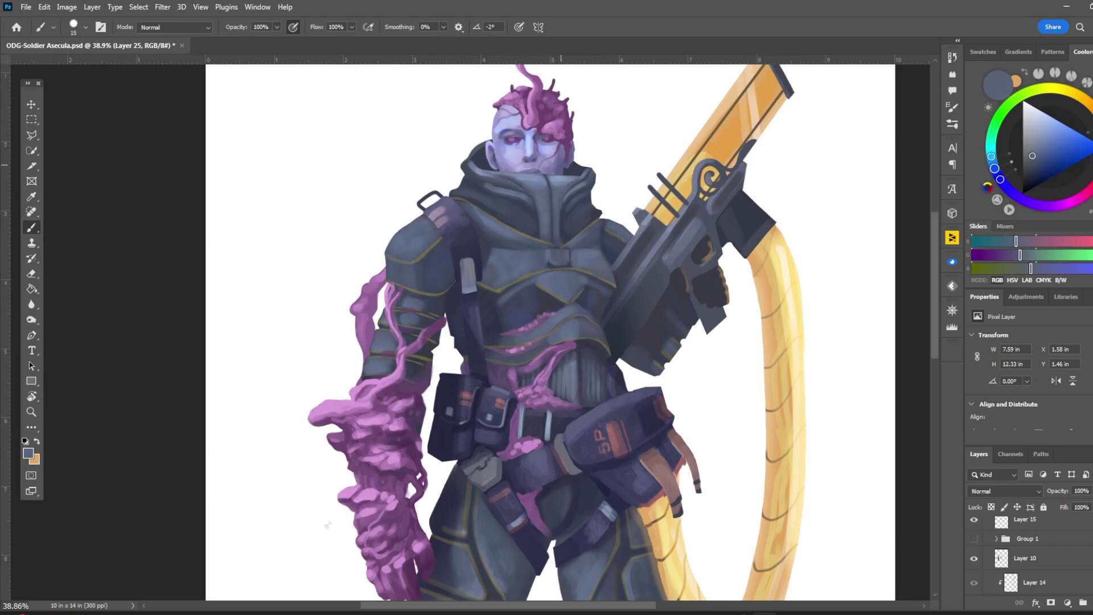
# Blend the hood and collar shading with a sampled blue-grey and a larger brush
pyautogui.keyDown('alt'); pyautogui.click(513, 212); pyautogui.keyUp('alt')
pyautogui.press(']')
pyautogui.press(']')
pyautogui.press(']')
pyautogui.scroll(-3, 512, 213)
pyautogui.scroll(4, 308, 197)
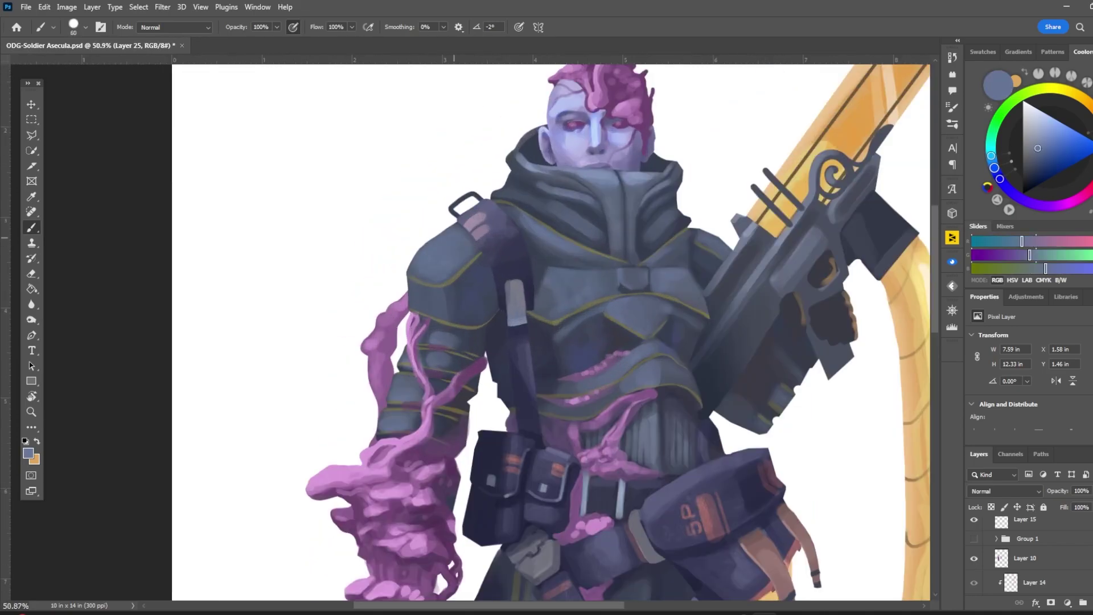
# Highlight the shoulder plate and surrounding armour with a lighter blue-grey, using a 35 px brush
pyautogui.press(']')
pyautogui.keyDown('alt'); pyautogui.click(444, 270); pyautogui.keyUp('alt')
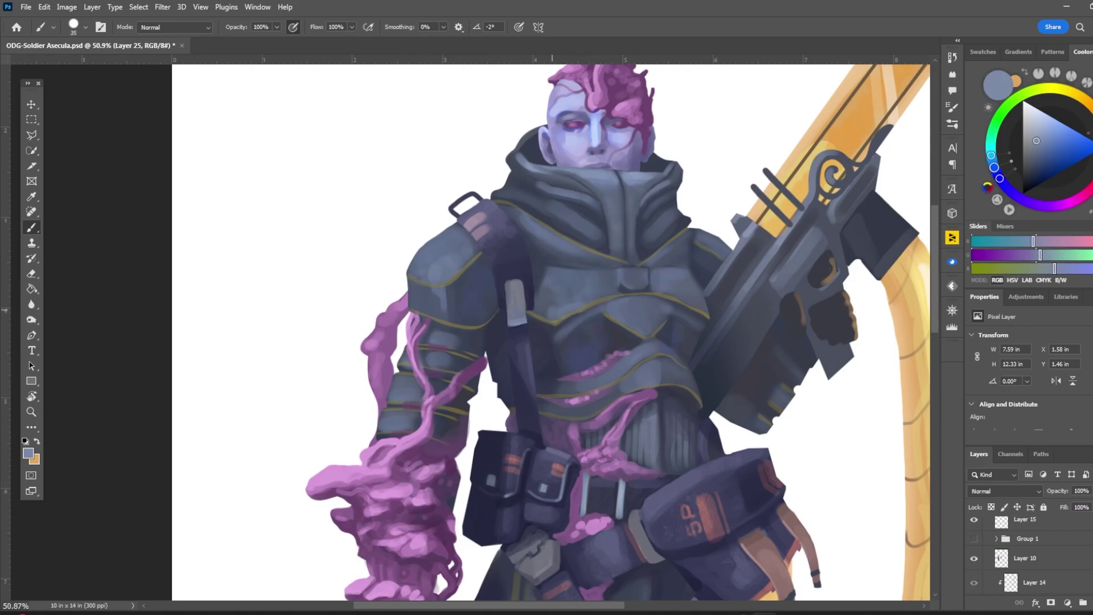
pyautogui.scroll(-4, 488, 288)
pyautogui.scroll(3, 444, 351)
pyautogui.press(']')
pyautogui.moveTo(378, 508); pyautogui.dragTo(389, 557)
pyautogui.scroll(-3, 302, 348)
pyautogui.scroll(4, 302, 347)
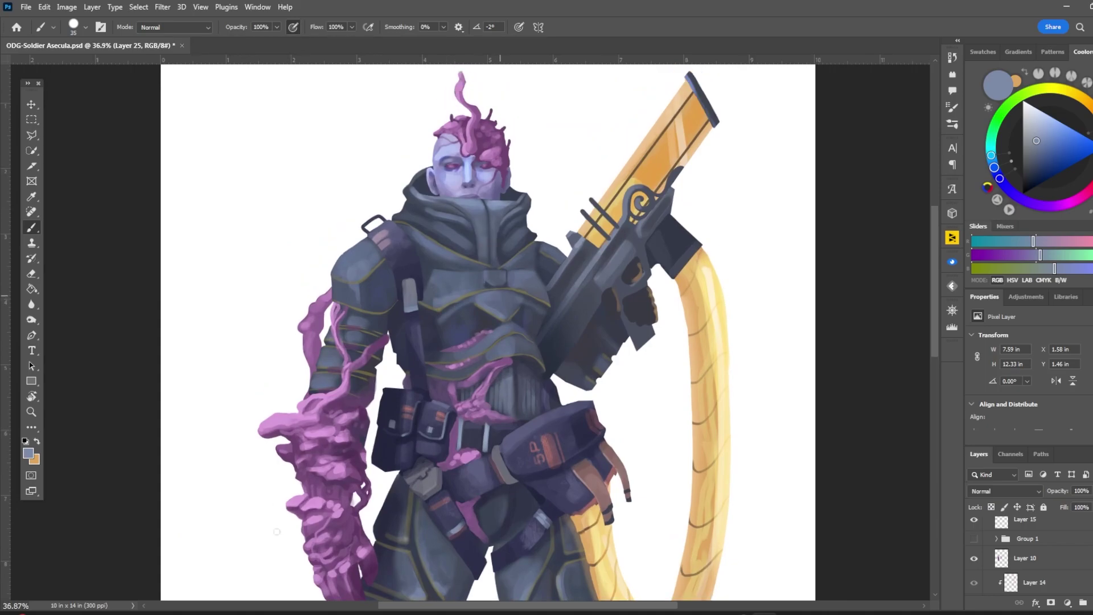
# Smooth the chest and abdomen plates with sampled mid blue-grey tones and a 30 px brush
pyautogui.keyDown('alt'); pyautogui.click(498, 305); pyautogui.keyUp('alt')
pyautogui.press(']')
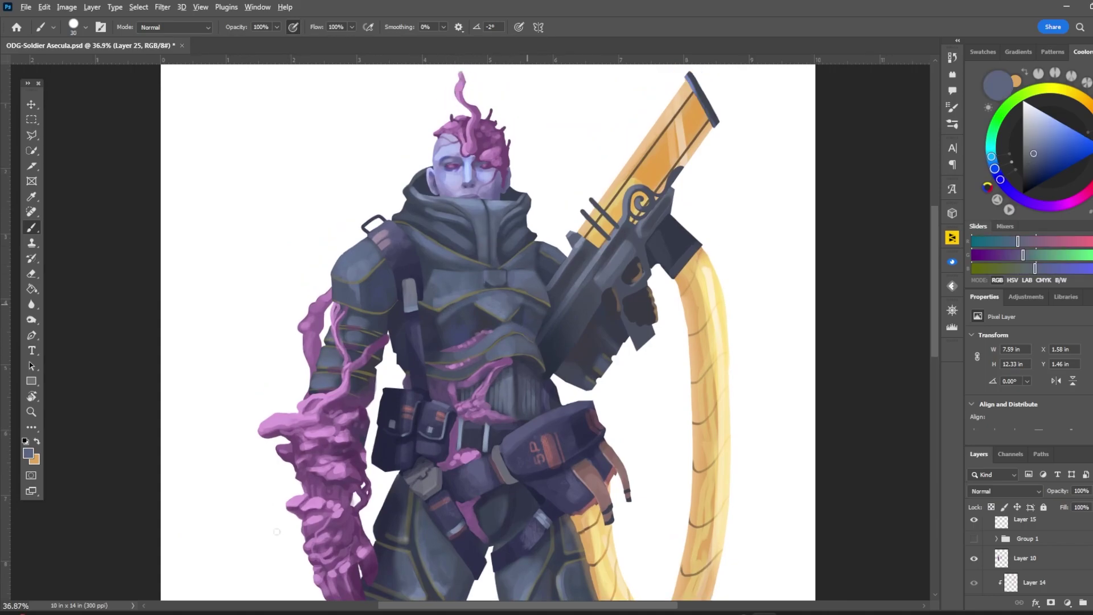
pyautogui.press('[')
pyautogui.keyDown('alt'); pyautogui.click(509, 343); pyautogui.keyUp('alt')
pyautogui.press(']')
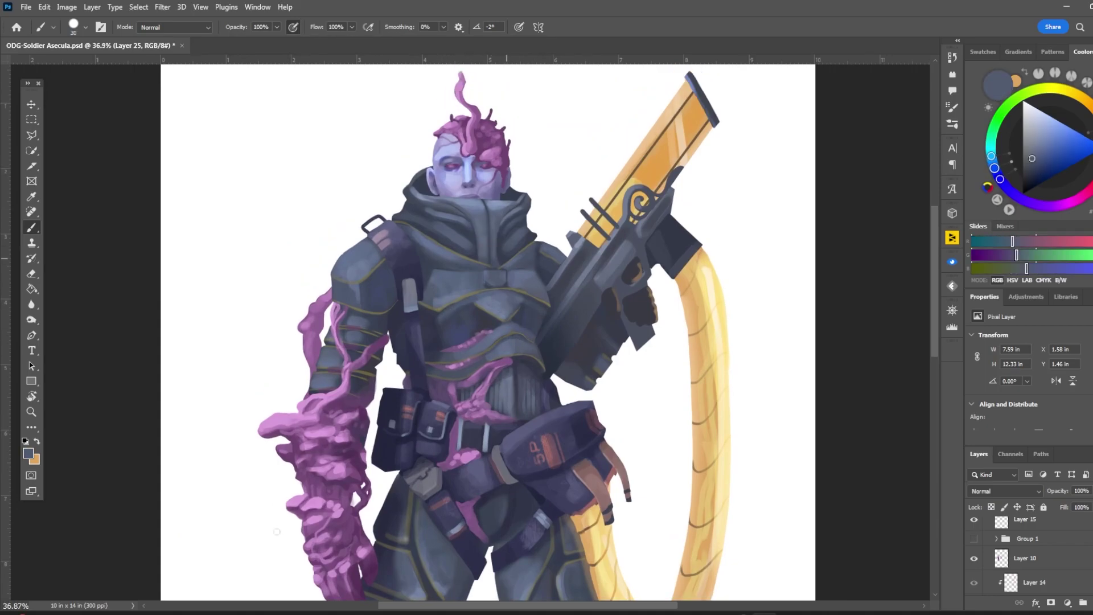
pyautogui.scroll(-3, 277, 531)
pyautogui.scroll(4, 243, 495)
pyautogui.moveTo(568, 332); pyautogui.dragTo(518, 354)
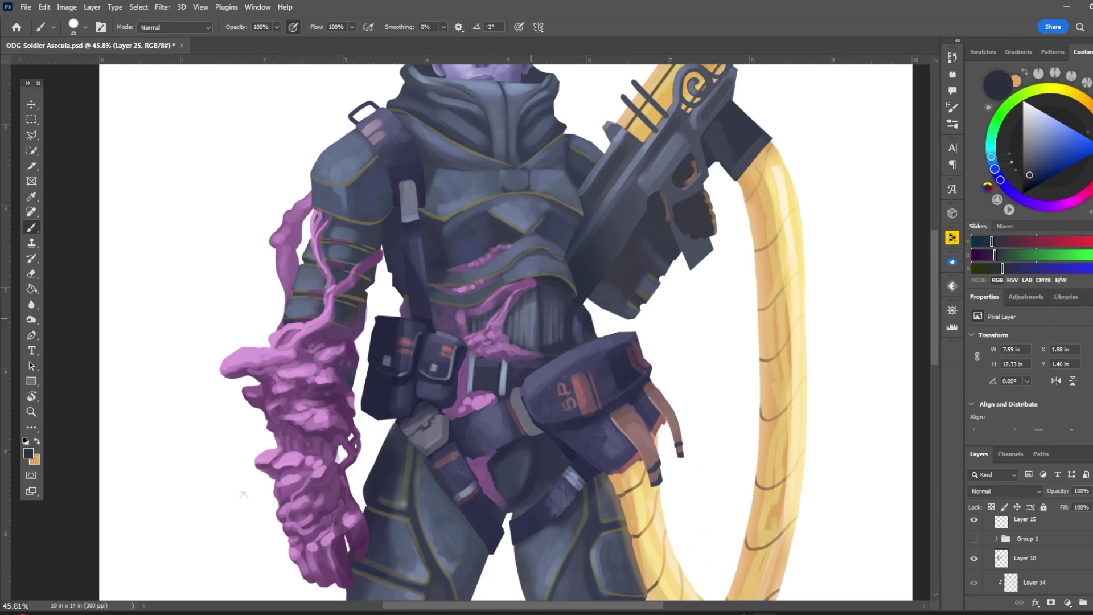
# Shade the rifle body on Layer 8 with sampled dark blue-greys, reducing the brush from 20 to 9 px
pyautogui.scroll(-3, 243, 495)
pyautogui.scroll(2, 308, 468)
pyautogui.scroll(2, 307, 468)
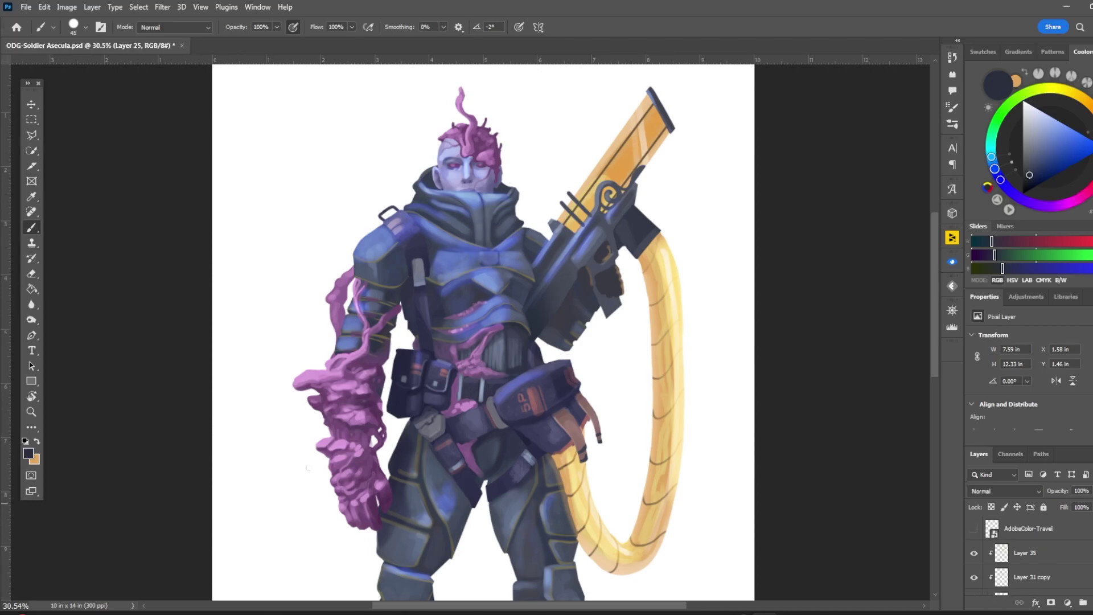
pyautogui.scroll(2, 627, 239)
pyautogui.press('[')
pyautogui.press('[')
pyautogui.keyDown('alt'); pyautogui.click(579, 214); pyautogui.keyUp('alt')
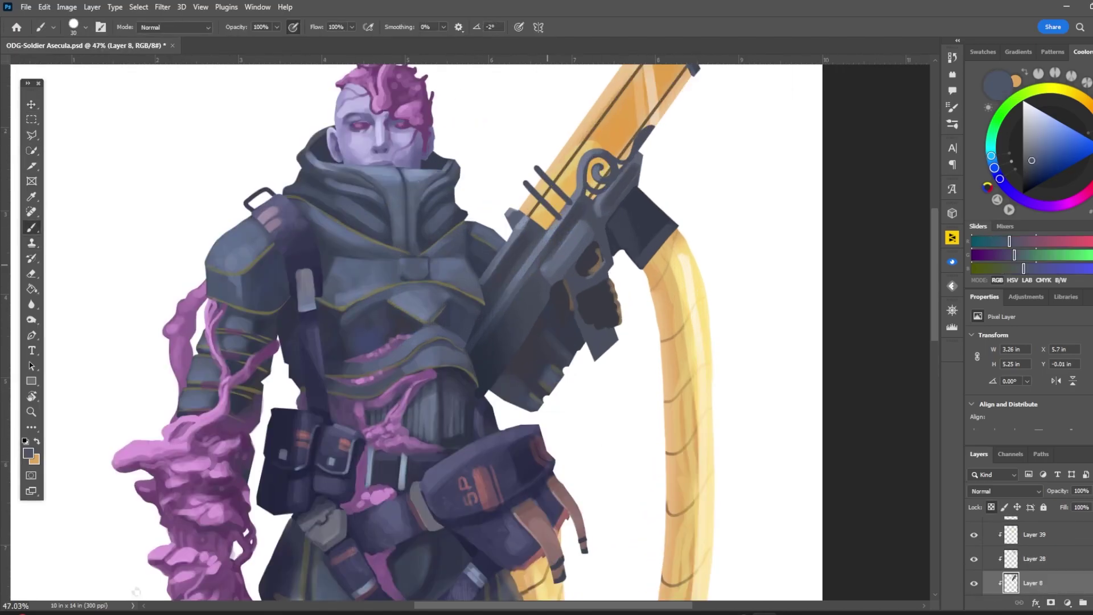
pyautogui.press('[')
pyautogui.keyDown('alt'); pyautogui.click(575, 256); pyautogui.keyUp('alt')
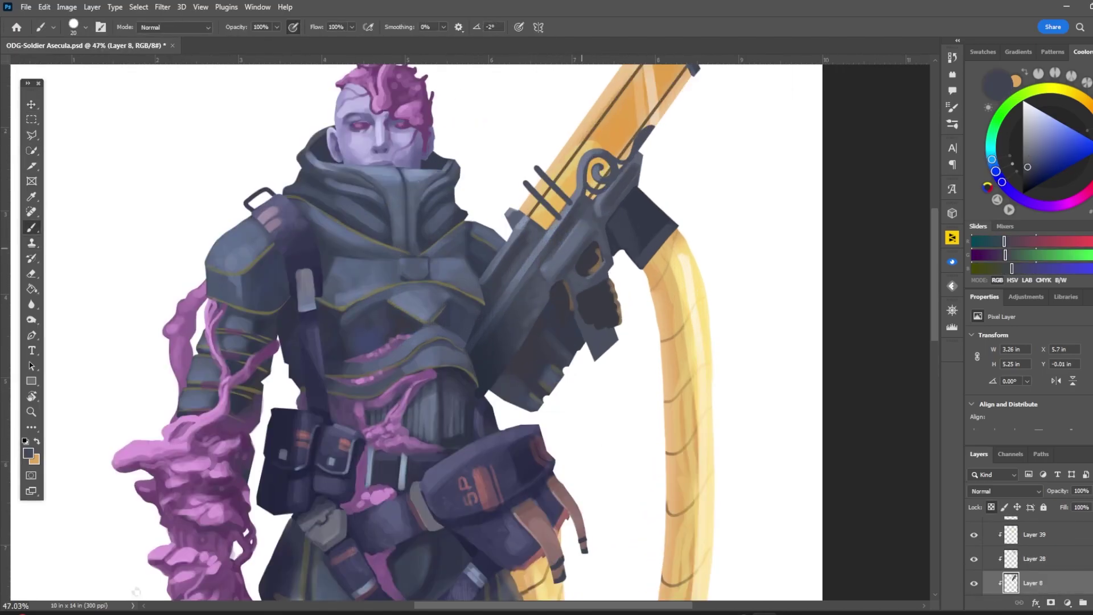
pyautogui.press('[')
pyautogui.press('[')
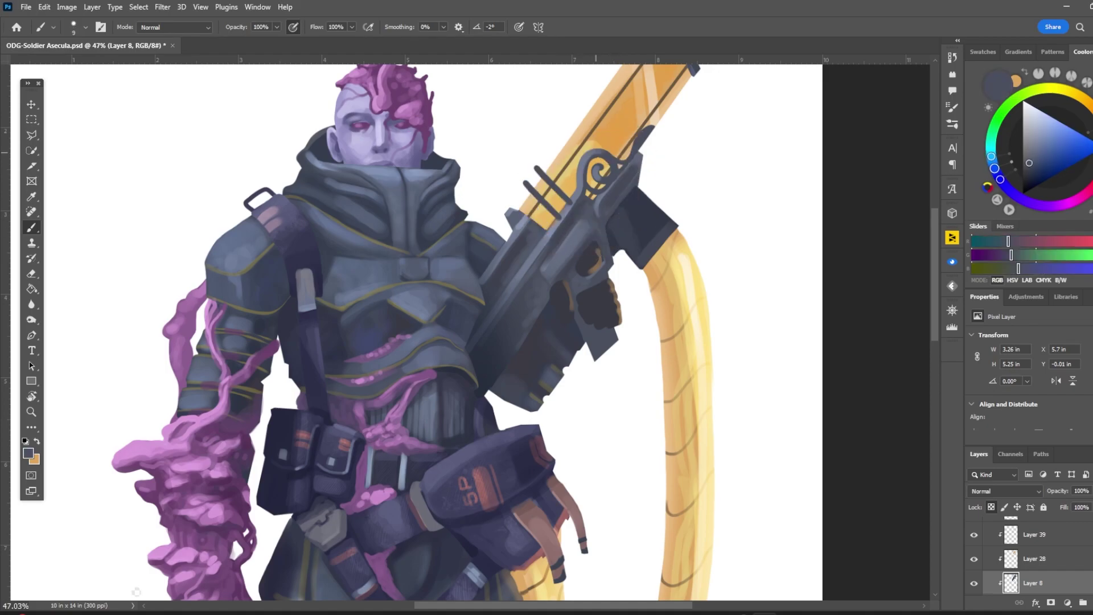
# Blend the rifle's receiver with a resampled blue-grey, enlarging the brush to 25 px
pyautogui.keyDown('alt'); pyautogui.click(575, 251); pyautogui.keyUp('alt')
pyautogui.press(']')
pyautogui.press(']')
pyautogui.keyDown('alt'); pyautogui.click(575, 251); pyautogui.keyUp('alt')
pyautogui.press(']')
pyautogui.press(']')
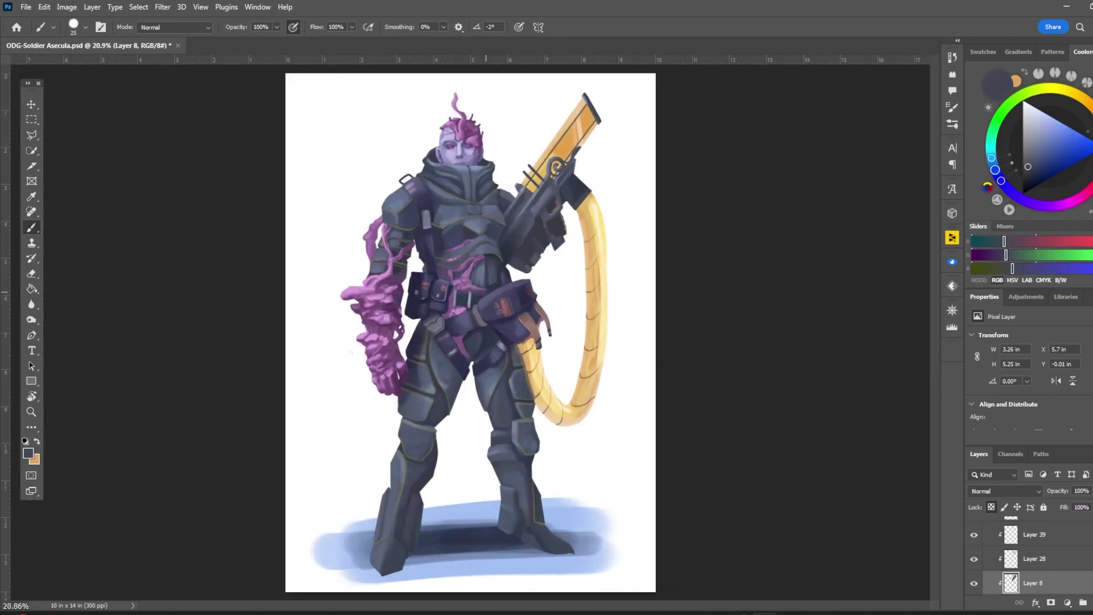
# Return to Layer 25 and refine the hood's side folds with a sampled dark blue-grey
pyautogui.scroll(5, 512, 228)
pyautogui.press('b')
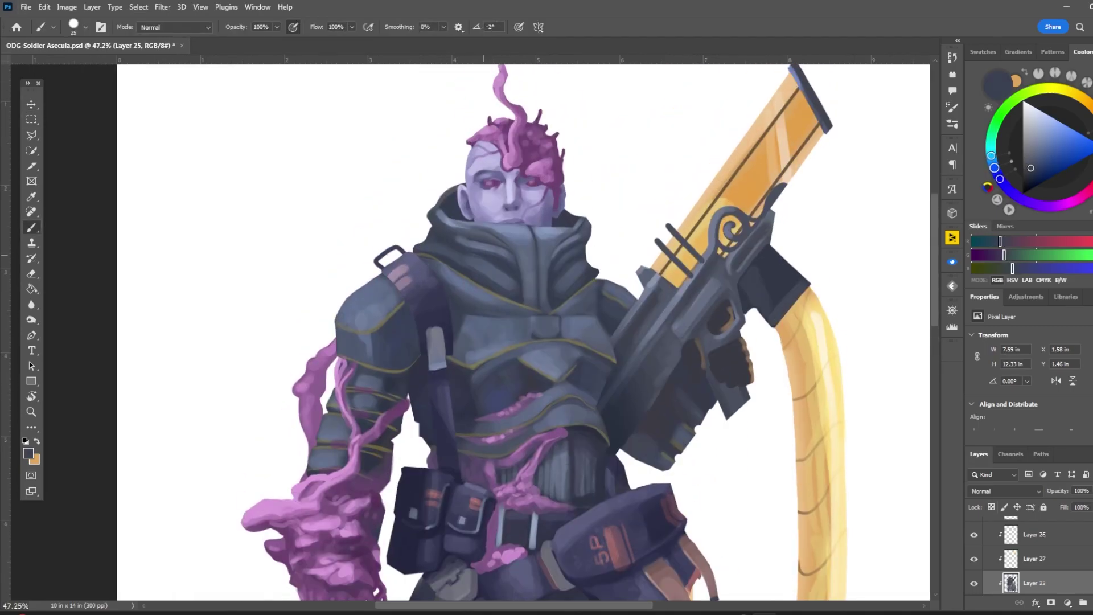
pyautogui.keyDown('alt'); pyautogui.click(428, 216); pyautogui.keyUp('alt')
pyautogui.scroll(-3, 530, 331)
pyautogui.scroll(2, 529, 399)
# Build up broader shading on the torso armour with sampled blue-grey tones and a larger brush
pyautogui.keyDown('alt'); pyautogui.click(399, 455); pyautogui.keyUp('alt')
pyautogui.press(']')
pyautogui.press(']')
pyautogui.press(']')
pyautogui.press(']')
pyautogui.press(']')
pyautogui.keyDown('alt'); pyautogui.click(564, 333); pyautogui.keyUp('alt')
pyautogui.scroll(-2, 390, 511)
pyautogui.scroll(2, 469, 228)
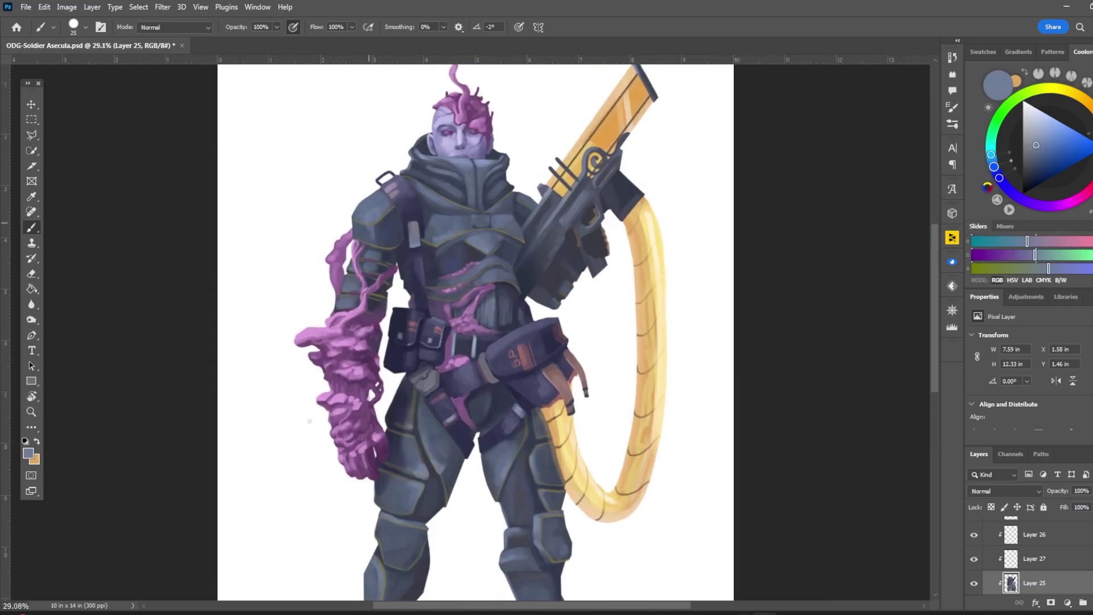
# Darken the chest plates below the collar with sampled navy tones and a brush of about 25 px
pyautogui.keyDown('alt'); pyautogui.click(470, 238); pyautogui.keyUp('alt')
pyautogui.press('[')
pyautogui.keyDown('alt'); pyautogui.click(489, 199); pyautogui.keyUp('alt')
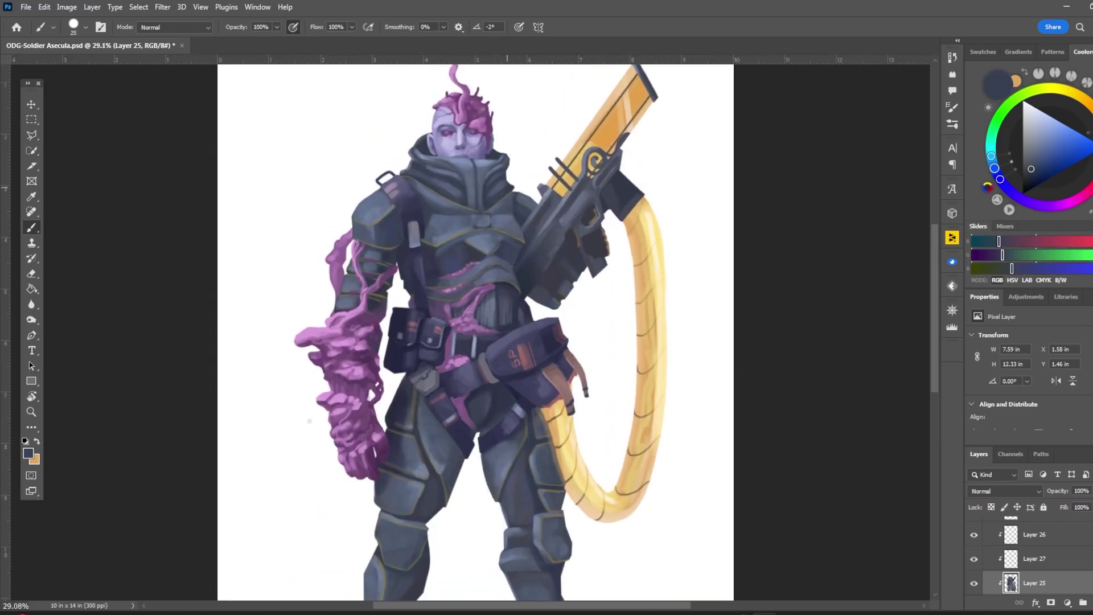
pyautogui.scroll(1, 495, 330)
pyautogui.scroll(-3, 495, 330)
# Darken the thigh and shin armour edges with deep navy, starting at 20 px and enlarging the brush
pyautogui.press('[')
pyautogui.press('[')
pyautogui.press('[')
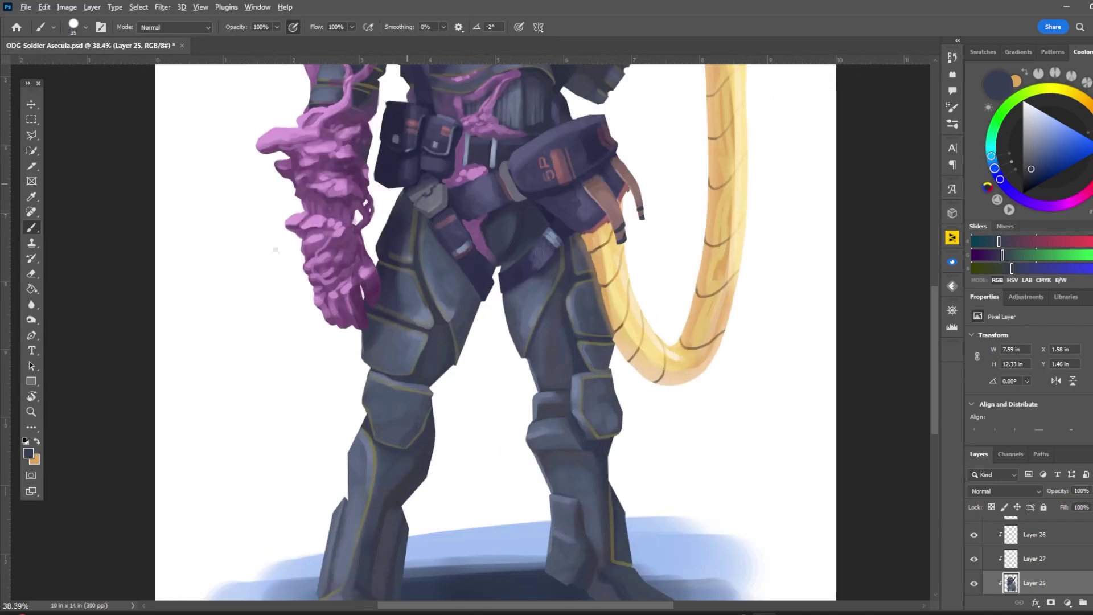
pyautogui.keyDown('alt'); pyautogui.click(410, 265); pyautogui.keyUp('alt')
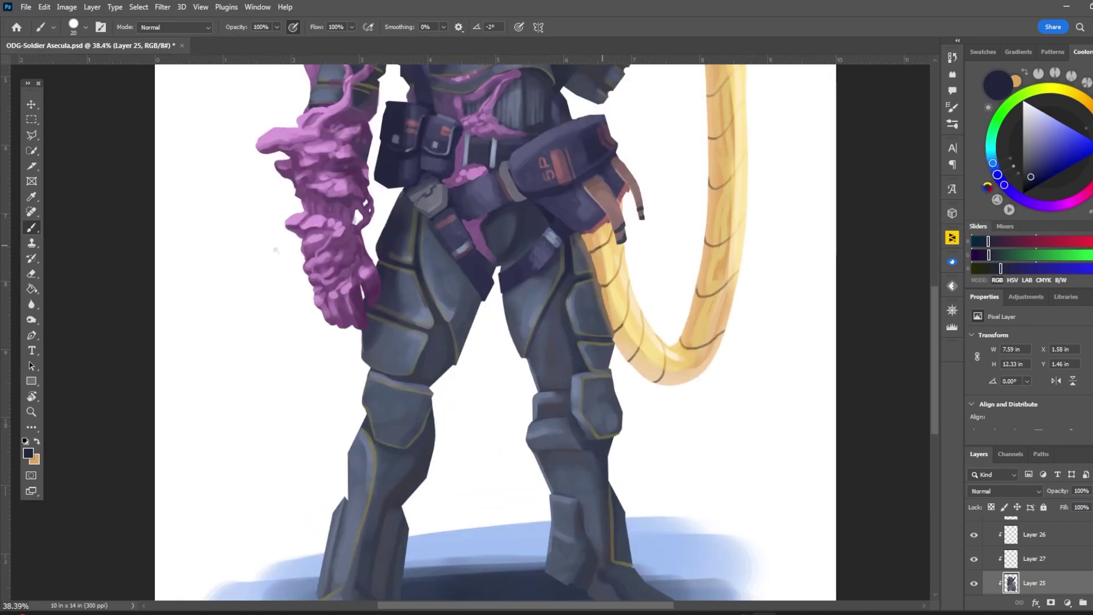
pyautogui.moveTo(594, 441); pyautogui.dragTo(603, 530)
pyautogui.press(']')
pyautogui.press(']')
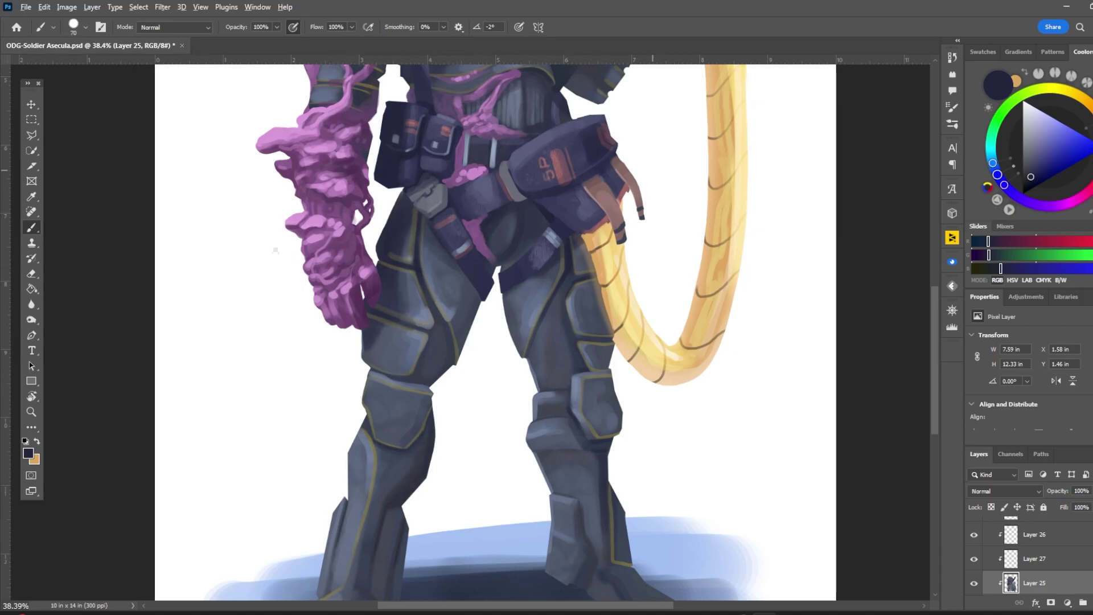
# Sharpen the hood and chest armour shadows with dark navy, reducing the brush to 30 px
pyautogui.scroll(-3, 577, 241)
pyautogui.press('[')
pyautogui.press('[')
pyautogui.press('[')
pyautogui.scroll(4, 453, 115)
pyautogui.press('[')
pyautogui.press('[')
pyautogui.press('[')
pyautogui.press('[')
pyautogui.press('[')
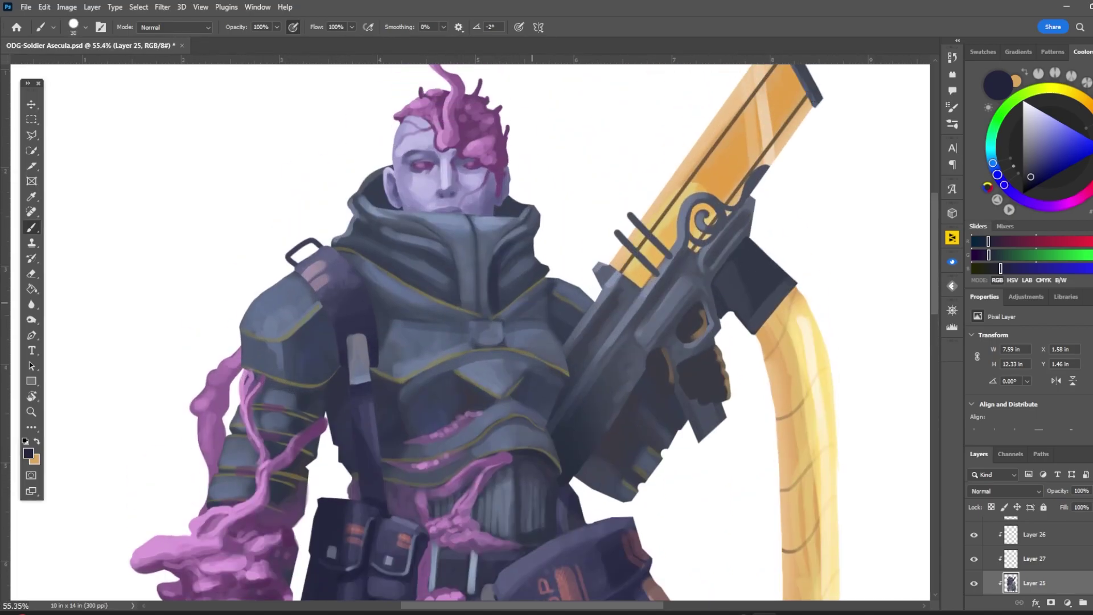
pyautogui.hotkey('ctrl', '0')
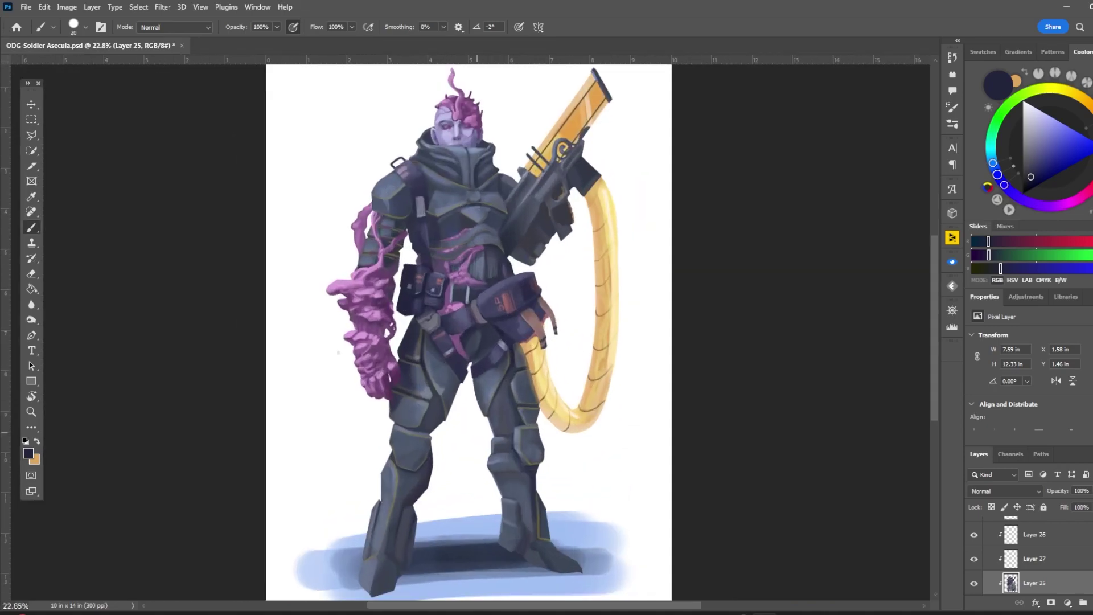
# Add fine light-blue highlights to the hood folds with a 10 px brush
pyautogui.scroll(5, 417, 62)
pyautogui.press('[')
pyautogui.press('[')
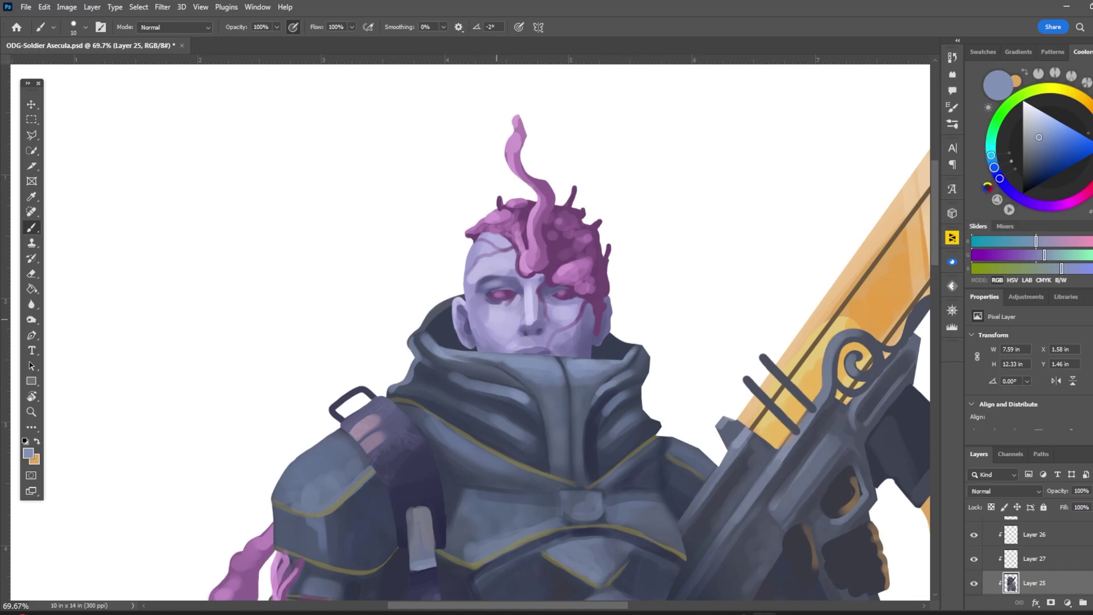
# Refine the chest clasp and upper chest plates with sampled blue-grey and navy tones, using a brush of about 20 px
pyautogui.scroll(-4, 467, 342)
pyautogui.scroll(2, 455, 328)
pyautogui.keyDown('alt'); pyautogui.click(499, 308); pyautogui.keyUp('alt')
pyautogui.press(']')
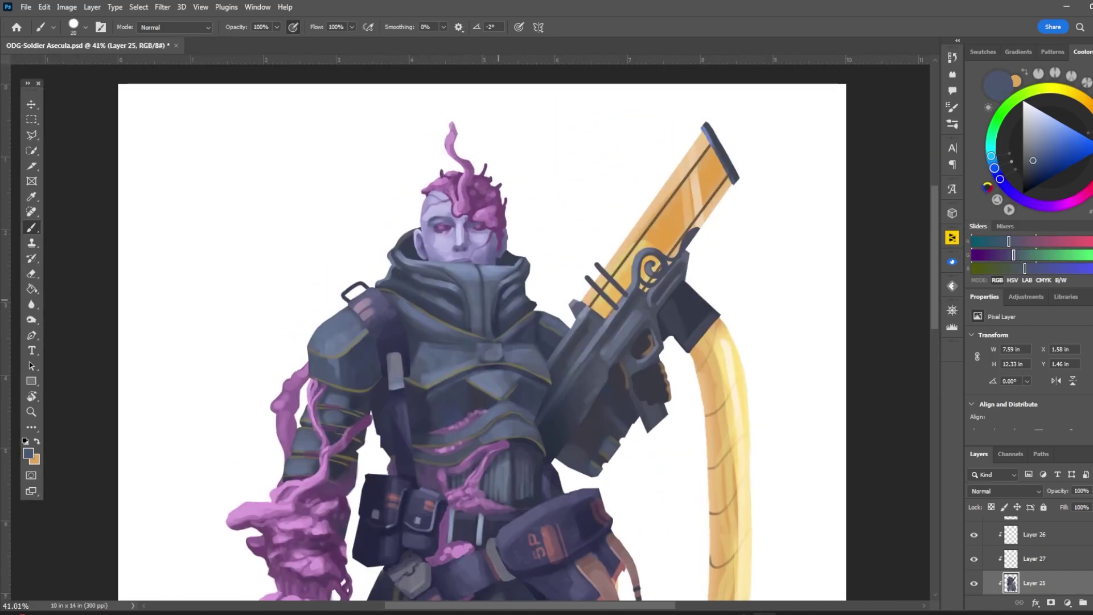
pyautogui.scroll(1, 293, 214)
pyautogui.press('[')
pyautogui.press('[')
pyautogui.keyDown('alt'); pyautogui.click(462, 308); pyautogui.keyUp('alt')
pyautogui.keyDown('alt'); pyautogui.click(490, 328); pyautogui.keyUp('alt')
pyautogui.press(']')
pyautogui.keyDown('alt'); pyautogui.click(589, 354); pyautogui.keyUp('alt')
pyautogui.scroll(-3, 491, 333)
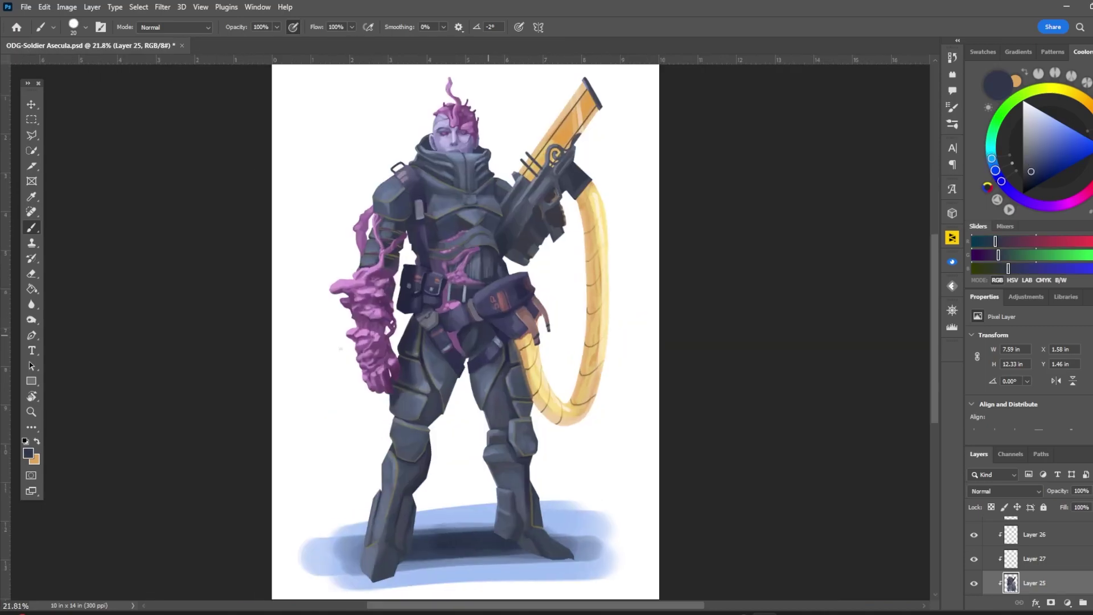
# Lighten the rifle body's edges on Layer 8 with sampled blue-grey tones and a 15 to 20 px brush
pyautogui.scroll(3, 491, 333)
pyautogui.press('[')
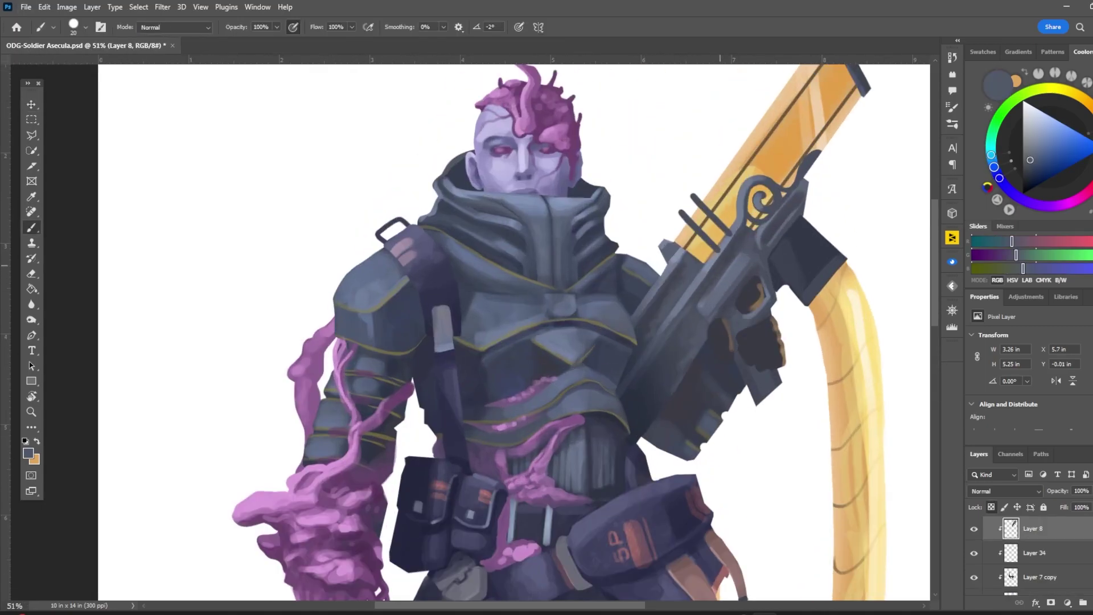
pyautogui.keyDown('alt'); pyautogui.click(685, 263); pyautogui.keyUp('alt')
pyautogui.keyDown('alt'); pyautogui.click(713, 289); pyautogui.keyUp('alt')
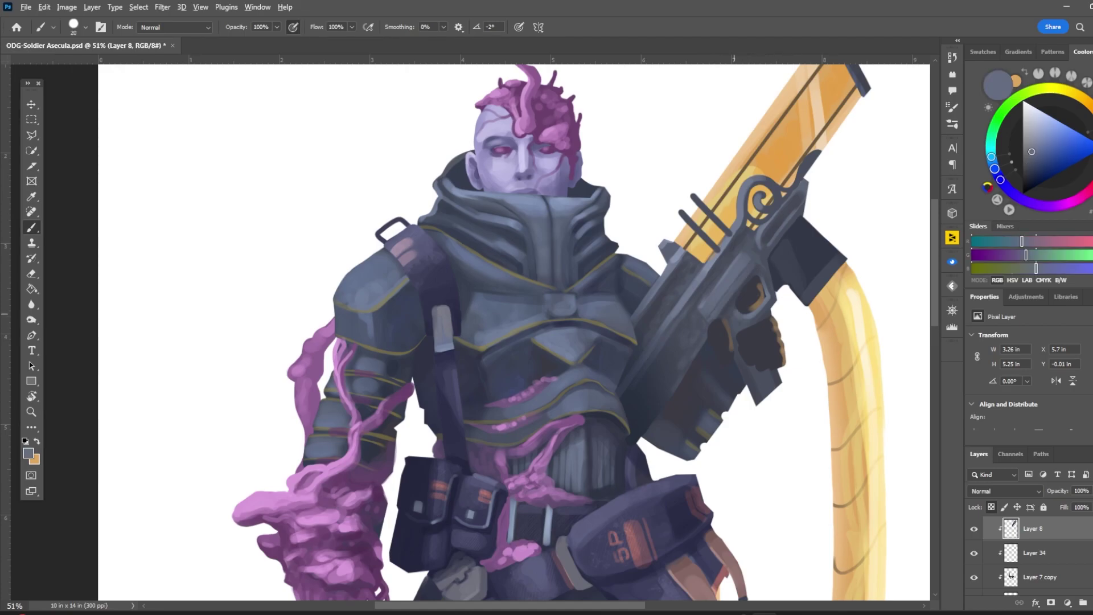
pyautogui.press(']')
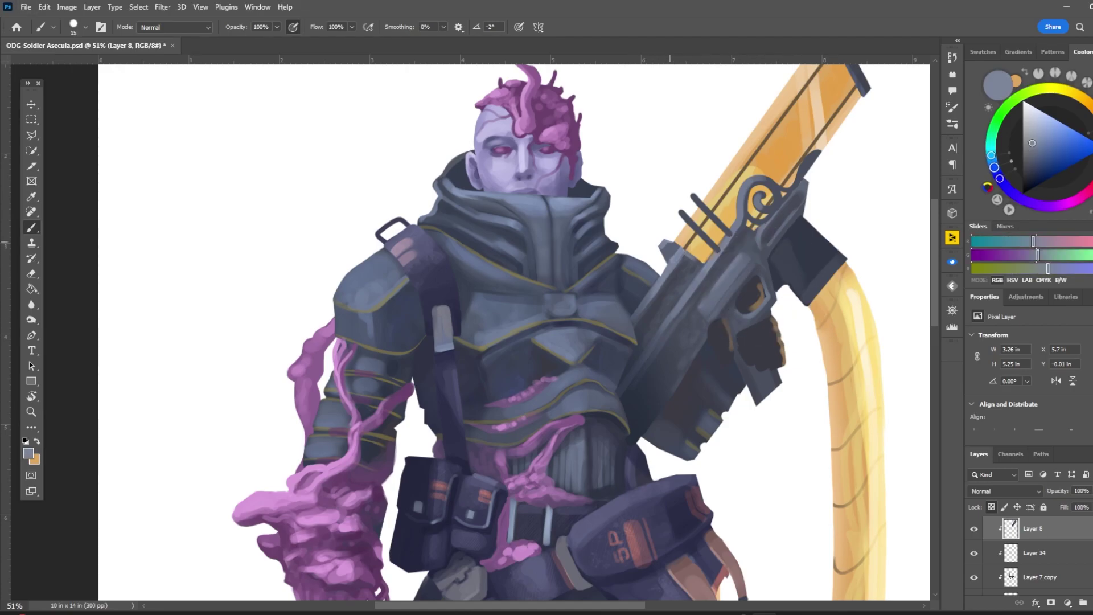
# Refine the left shoulder plate on Layer 25 with sampled blue-grey tones, reducing the brush to 25 px
pyautogui.scroll(-3, 512, 330)
pyautogui.scroll(3, 512, 330)
pyautogui.keyDown('ctrl'); pyautogui.click(555, 219); pyautogui.keyUp('ctrl')
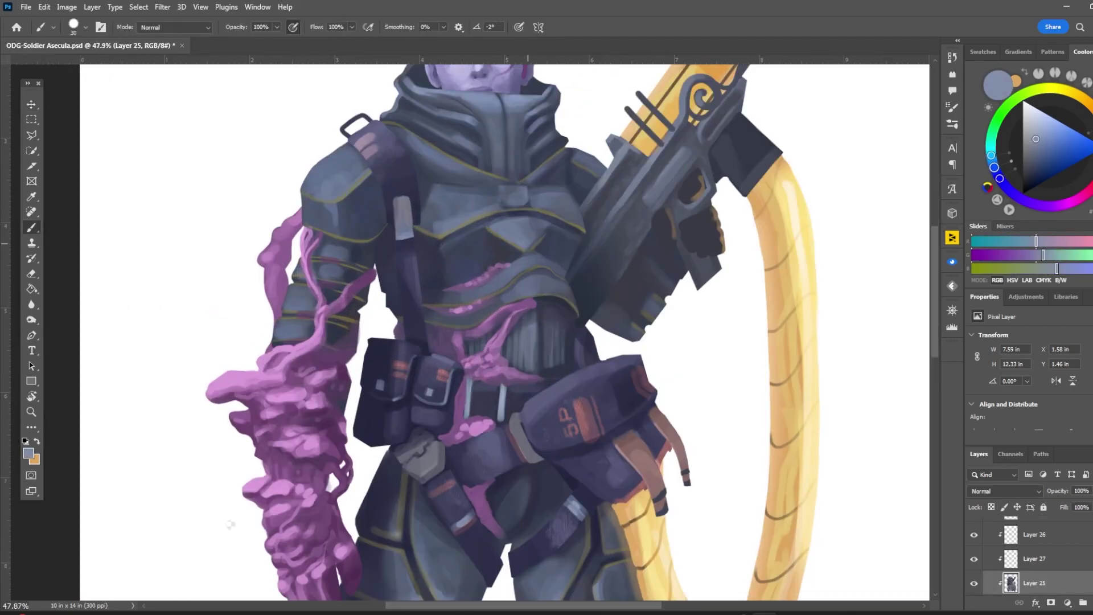
pyautogui.scroll(-3, 230, 524)
pyautogui.scroll(3, 353, 538)
pyautogui.press('[')
pyautogui.press('[')
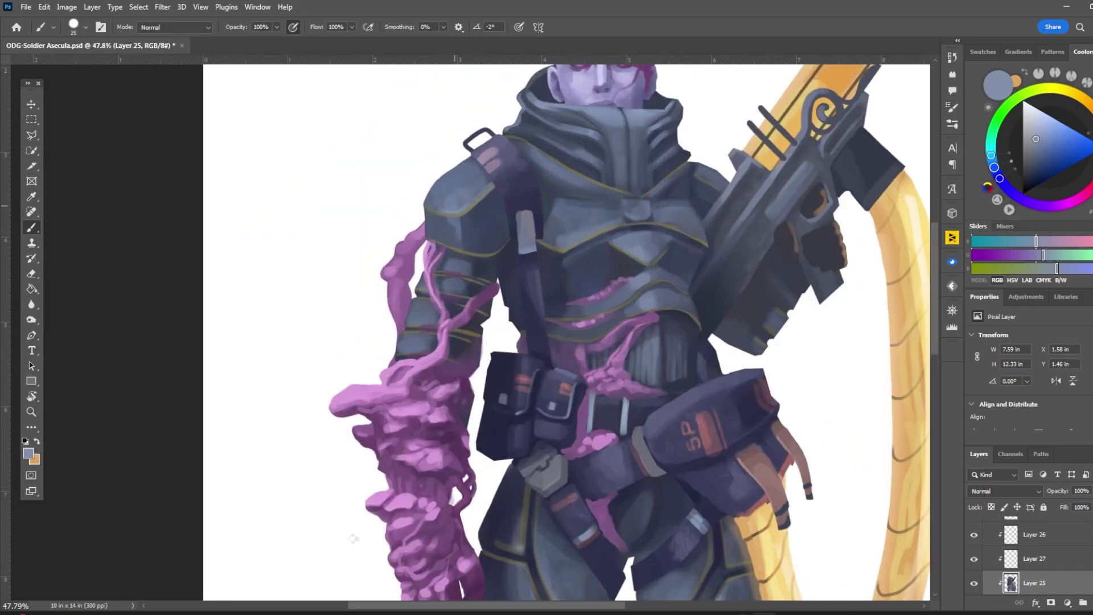
pyautogui.keyDown('alt'); pyautogui.click(461, 202); pyautogui.keyUp('alt')
pyautogui.keyDown('alt'); pyautogui.click(512, 253); pyautogui.keyUp('alt')
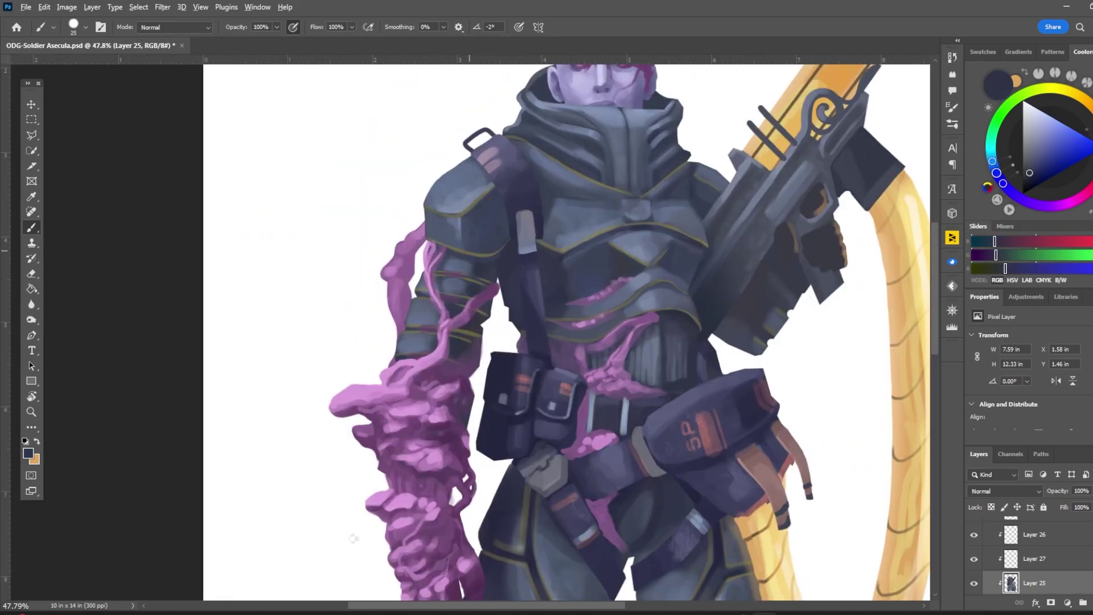
# Deepen the shadows on the shoulder and chest armour with sampled navy, using a 15 px brush
pyautogui.press('[')
pyautogui.scroll(1, 353, 538)
pyautogui.press('[')
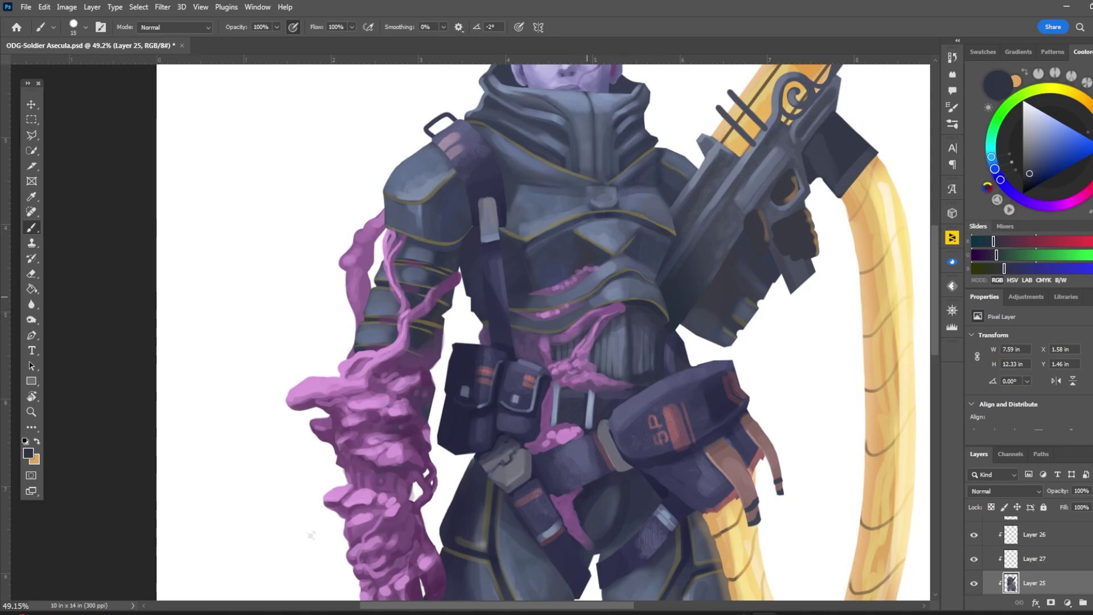
pyautogui.scroll(-3, 337, 201)
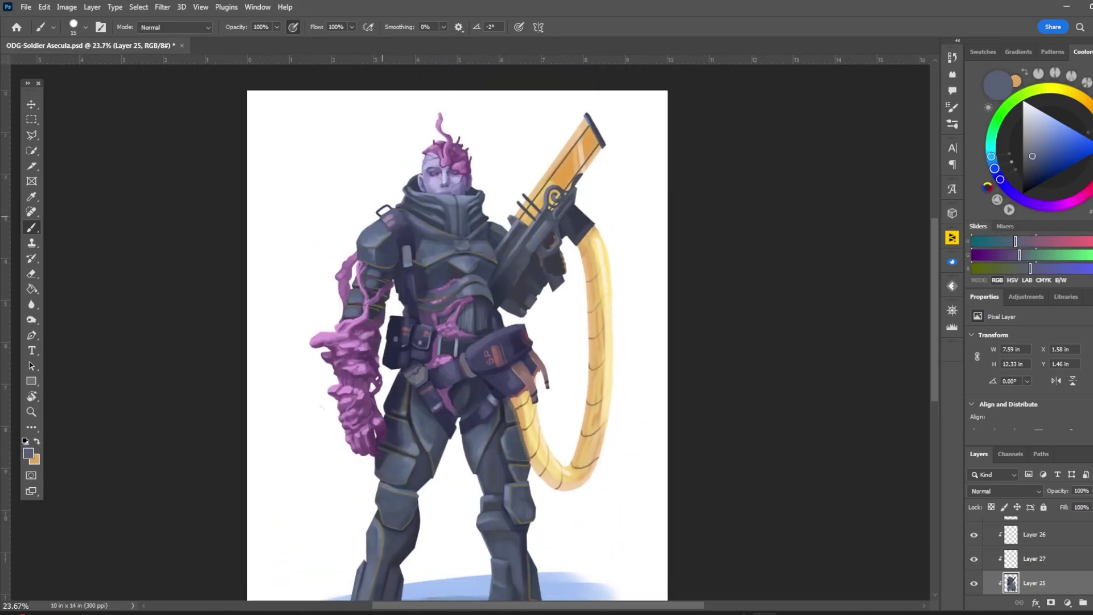
pyautogui.scroll(3, 450, 114)
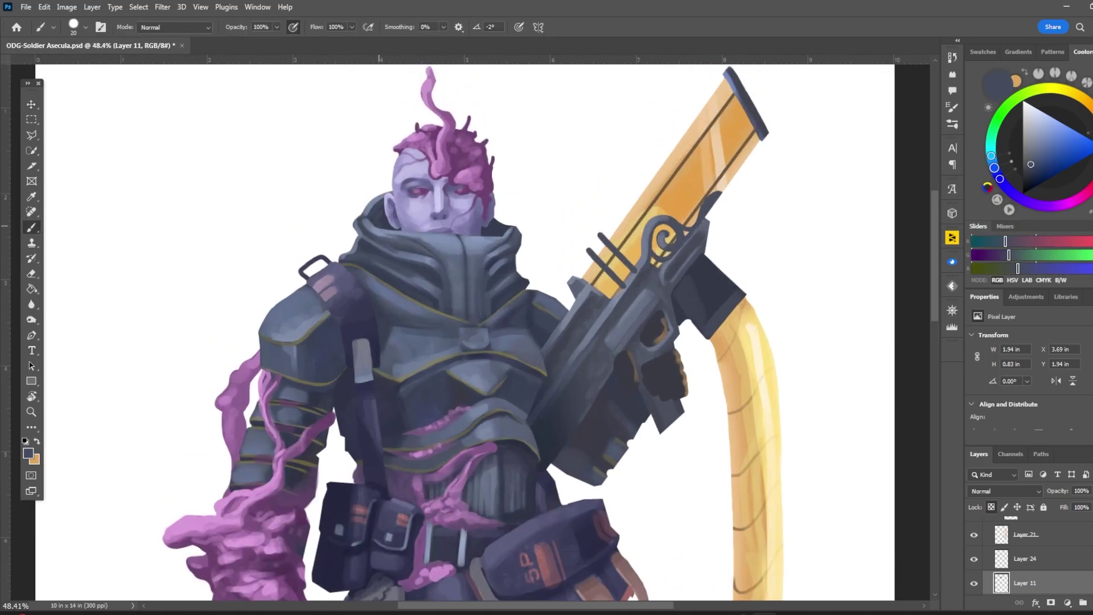
# Lighten the shin and leg armour on Layer 25 with sampled blue-grey and a 20 px brush
pyautogui.scroll(-3, 481, 80)
pyautogui.keyDown('alt'); pyautogui.click(349, 360); pyautogui.keyUp('alt')
pyautogui.scroll(2, 349, 360)
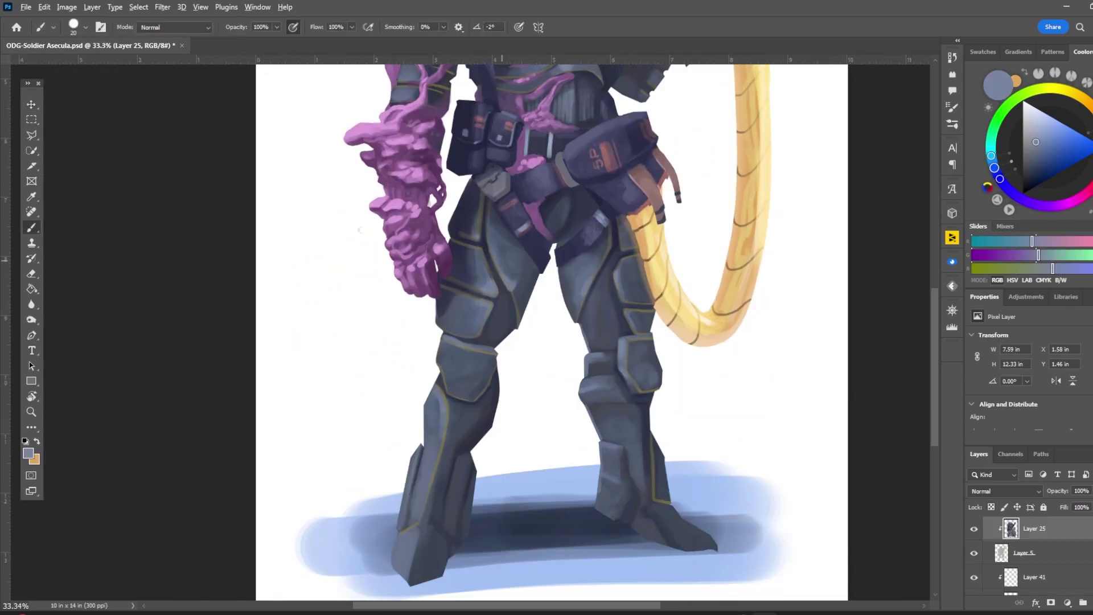
pyautogui.moveTo(410, 521); pyautogui.dragTo(440, 392)
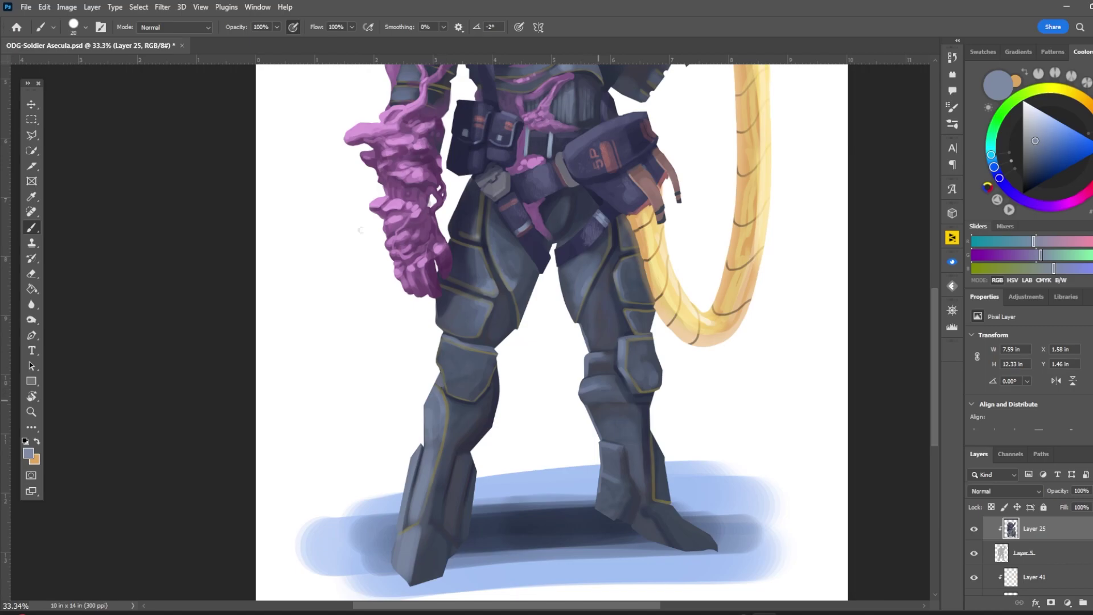
pyautogui.scroll(-1, 302, 298)
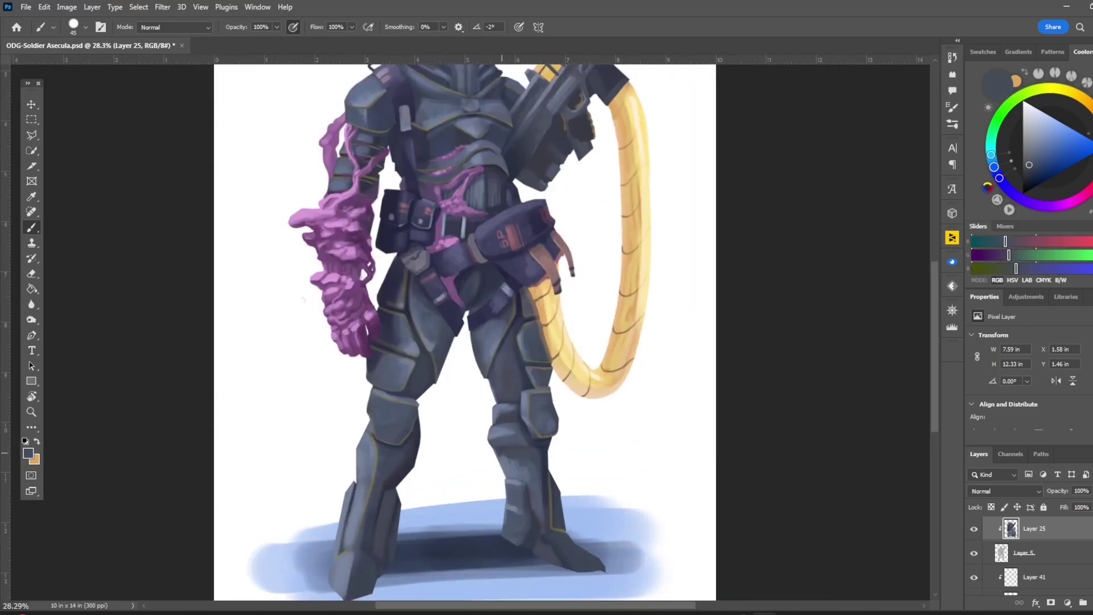
# Shade the knee and thigh plates with sampled navy at 25 px, adding lighter blue-grey strokes with a 35 px brush
pyautogui.keyDown('alt'); pyautogui.click(409, 387); pyautogui.keyUp('alt')
pyautogui.press('[')
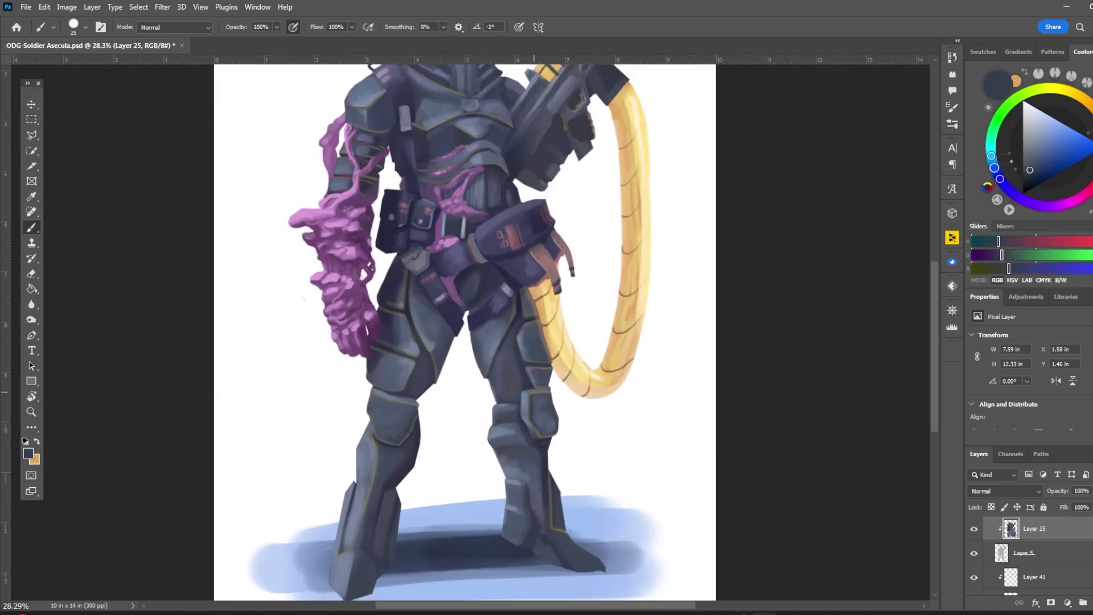
pyautogui.keyDown('alt'); pyautogui.click(536, 409); pyautogui.keyUp('alt')
pyautogui.press(']')
pyautogui.press(']')
pyautogui.press(']')
pyautogui.scroll(3, 302, 298)
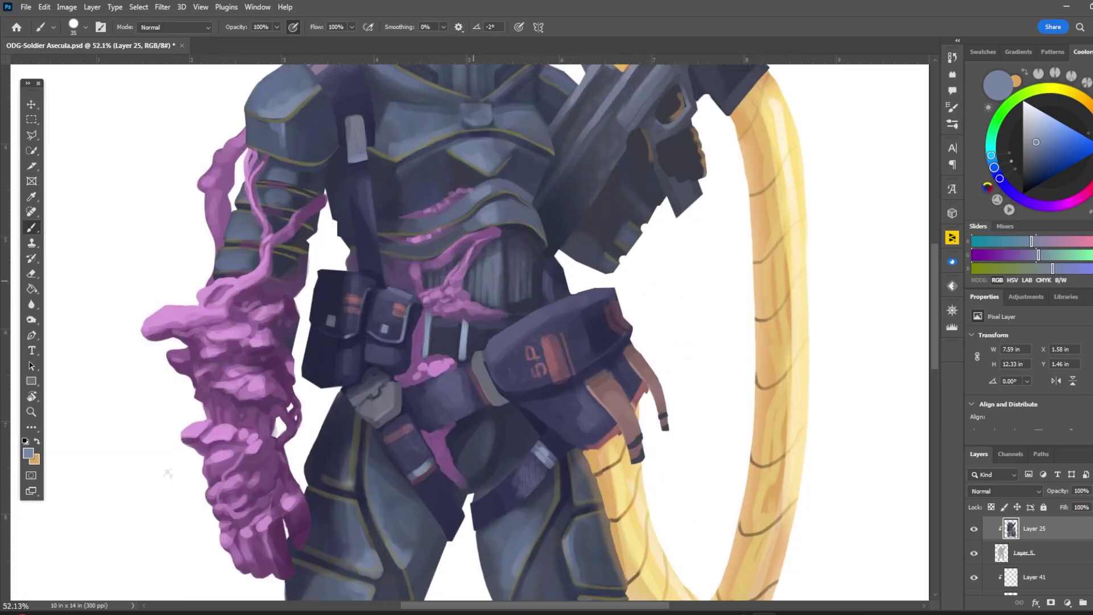
# Add thin light blue-grey highlights to the ribbed abdomen section, reducing the brush to about 10 px
pyautogui.press('[')
pyautogui.press('[')
pyautogui.press('[')
pyautogui.press('[')
pyautogui.keyDown('alt'); pyautogui.click(500, 331); pyautogui.keyUp('alt')
pyautogui.press(']')
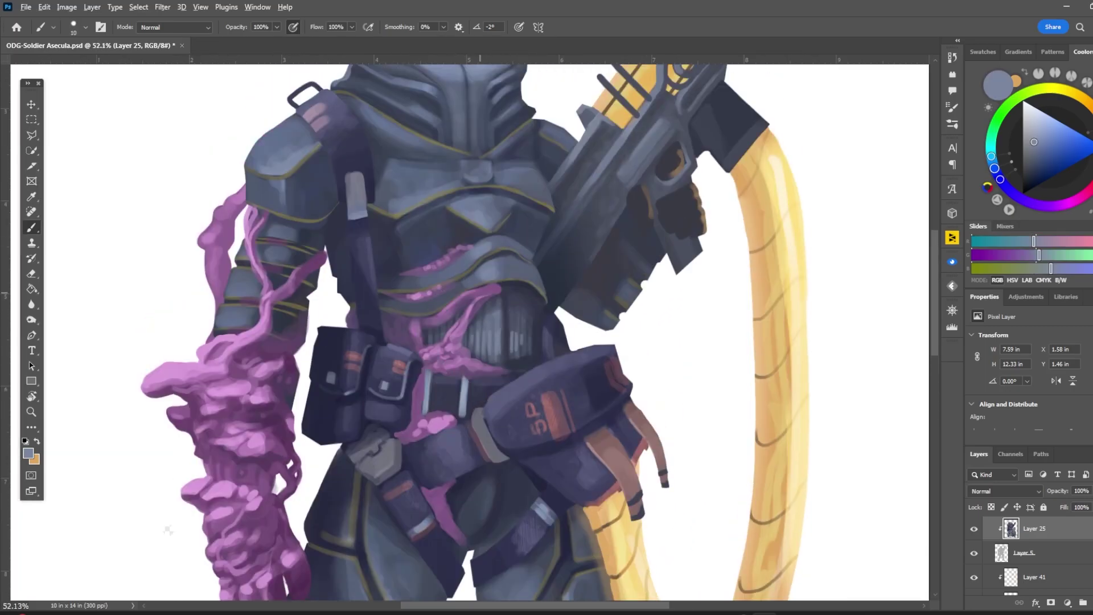
# Change the blending mode of the hose and barrel glow layers to turn their highlights vivid yellow
pyautogui.hotkey('ctrl', '0')
pyautogui.press('v')
pyautogui.click(603, 308)
pyautogui.click(1005, 491)
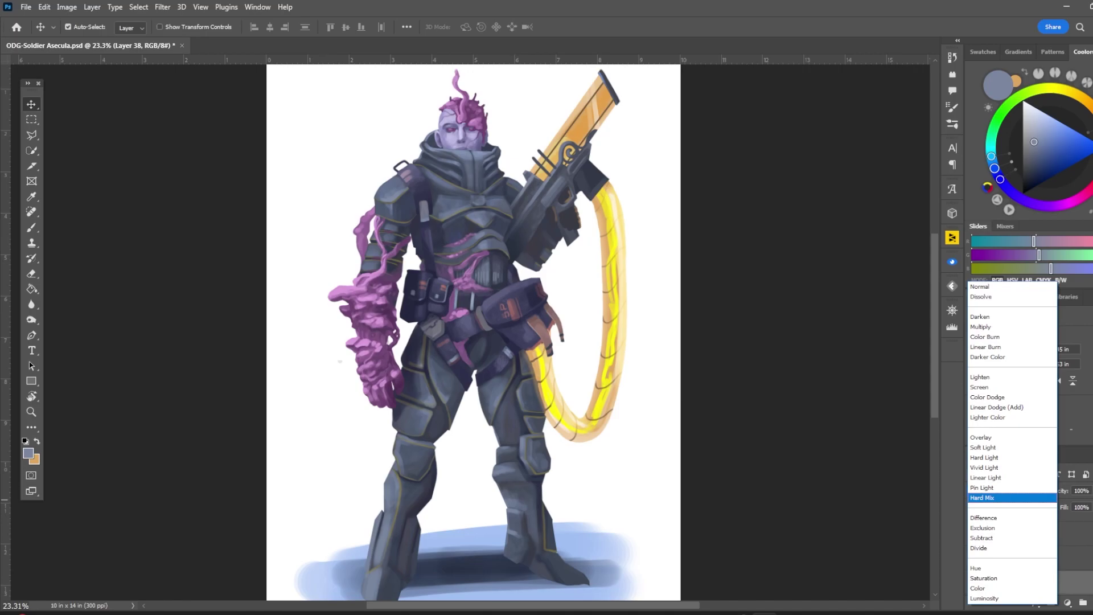
pyautogui.press('Escape')
pyautogui.scroll(-2, 470, 332)
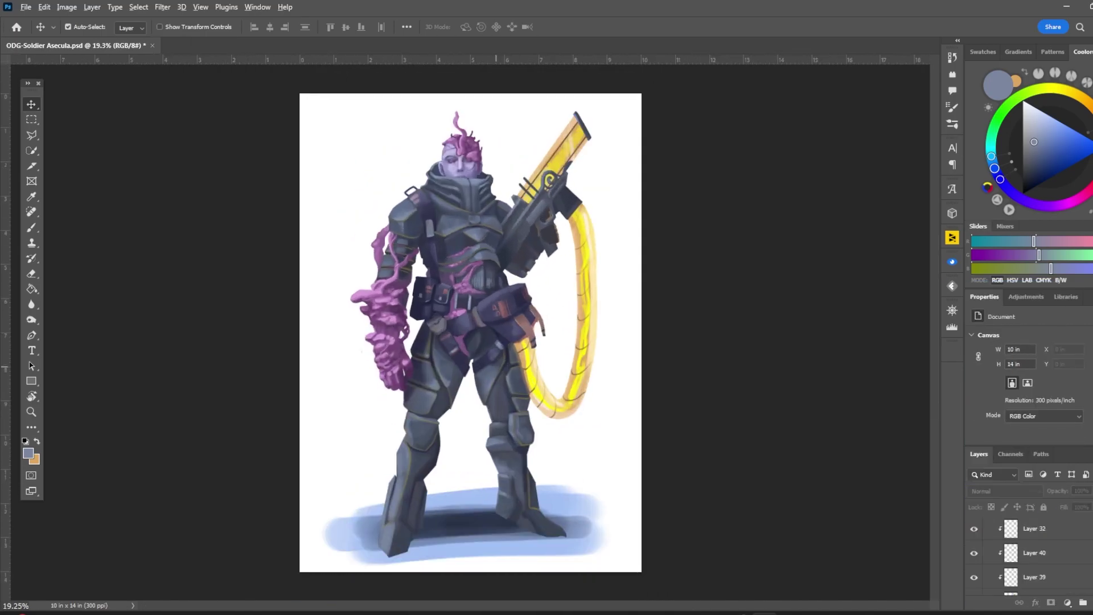
# Refine the chest armour on Layer 25 with sampled blue-grey and navy tones, enlarging the brush to 35 px
pyautogui.scroll(3, 436, 86)
pyautogui.click(455, 188)
pyautogui.press('b')
pyautogui.keyDown('alt'); pyautogui.click(470, 176); pyautogui.keyUp('alt')
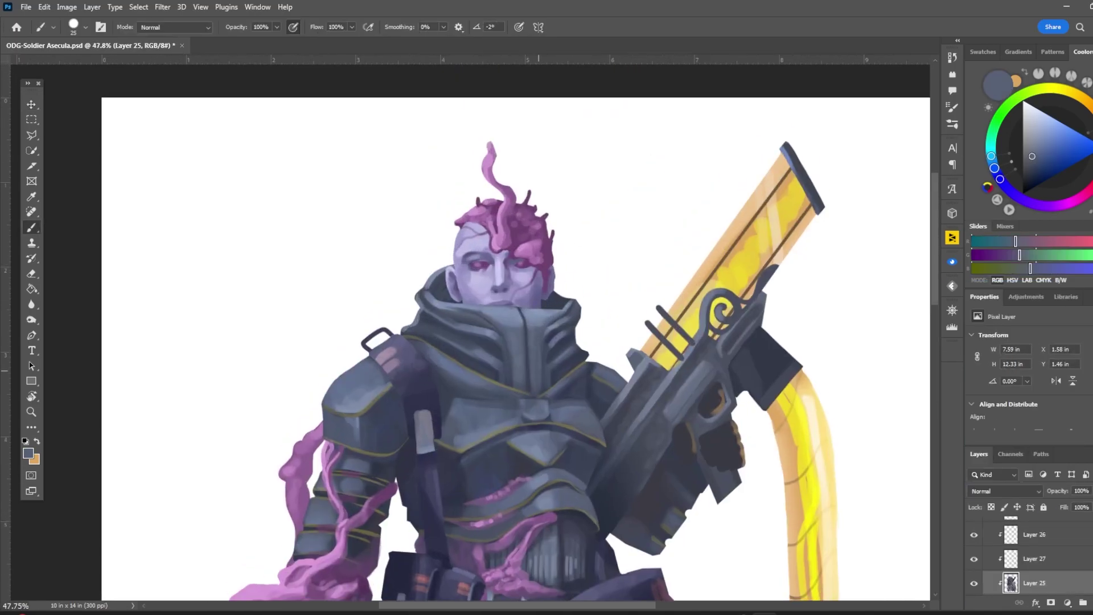
pyautogui.press(']')
pyautogui.keyDown('alt'); pyautogui.click(508, 397); pyautogui.keyUp('alt')
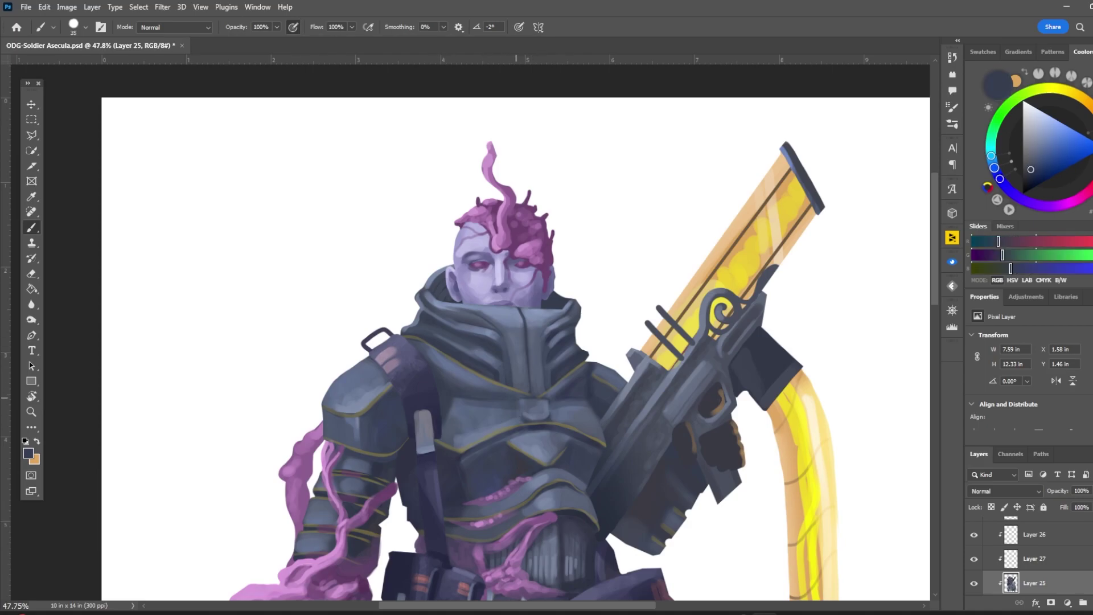
# Add fine light-blue highlights to the hood folds with a 10 px brush
pyautogui.press('[')
pyautogui.press('[')
pyautogui.keyDown('alt'); pyautogui.click(487, 334); pyautogui.keyUp('alt')
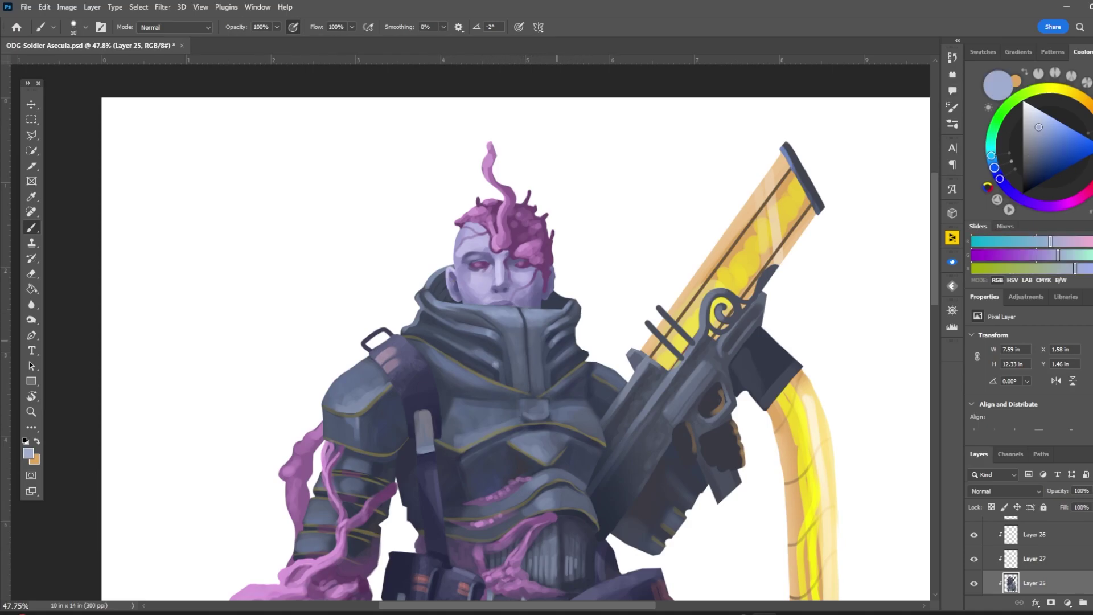
# Darken the recesses of the hood and chest armour with sampled navy, using a 30 px and then a 20 px brush
pyautogui.keyDown('alt'); pyautogui.click(479, 319); pyautogui.keyUp('alt')
pyautogui.press(']')
pyautogui.press(']')
pyautogui.scroll(-3, 558, 322)
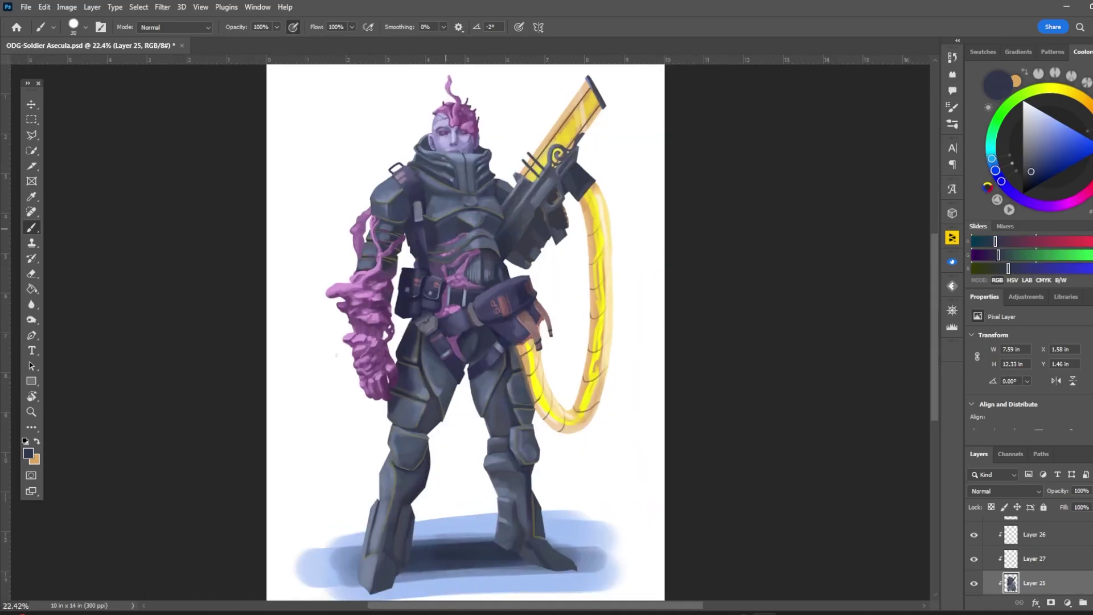
pyautogui.scroll(3, 501, 194)
pyautogui.press('[')
pyautogui.keyDown('alt'); pyautogui.click(555, 237); pyautogui.keyUp('alt')
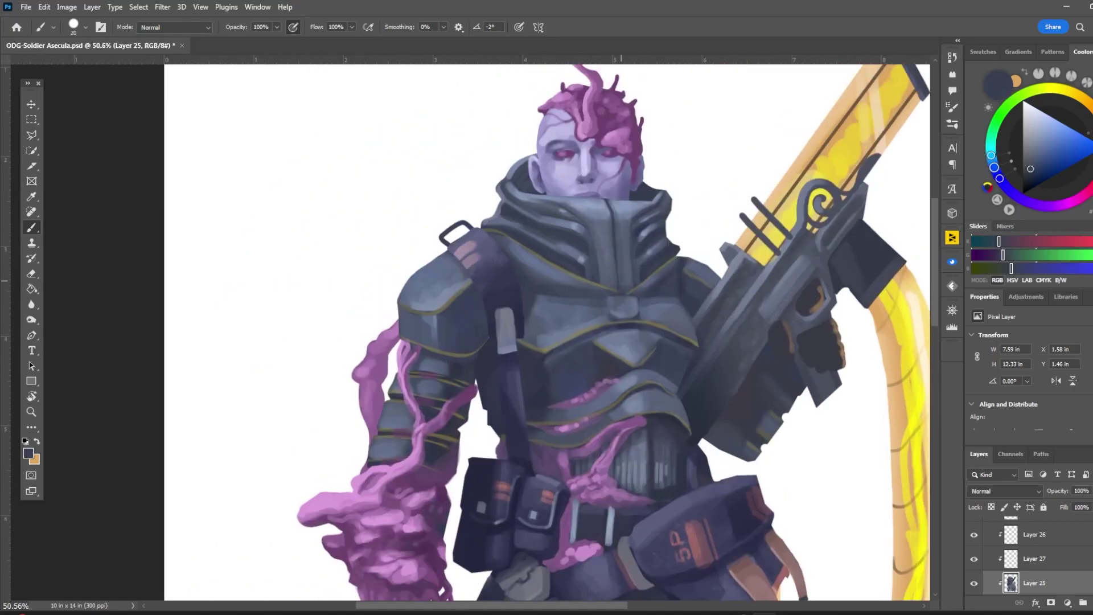
pyautogui.scroll(-4, 620, 272)
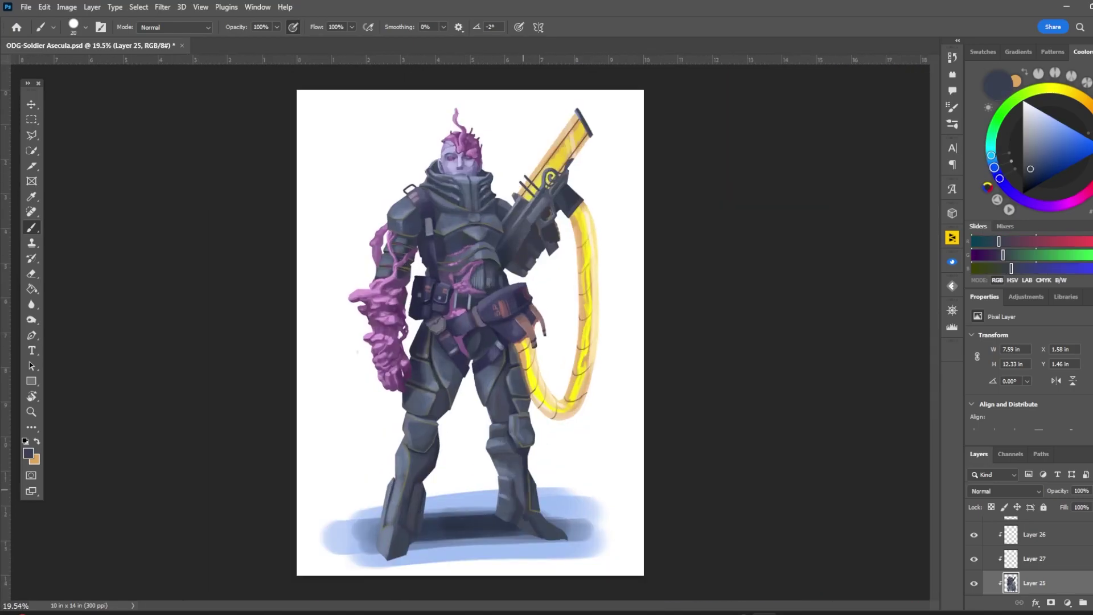
# Lighten the blue ground patch under the feet with an image adjustment
pyautogui.press('v')
pyautogui.click(67, 7)
pyautogui.click(194, 37)
pyautogui.click(856, 210)
# Highlight the rifle's prongs on Layer 34 copy and the rifle body on Layer 8 with light blue-grey and a 15 px brush
pyautogui.scroll(4, 525, 183)
pyautogui.click(524, 183)
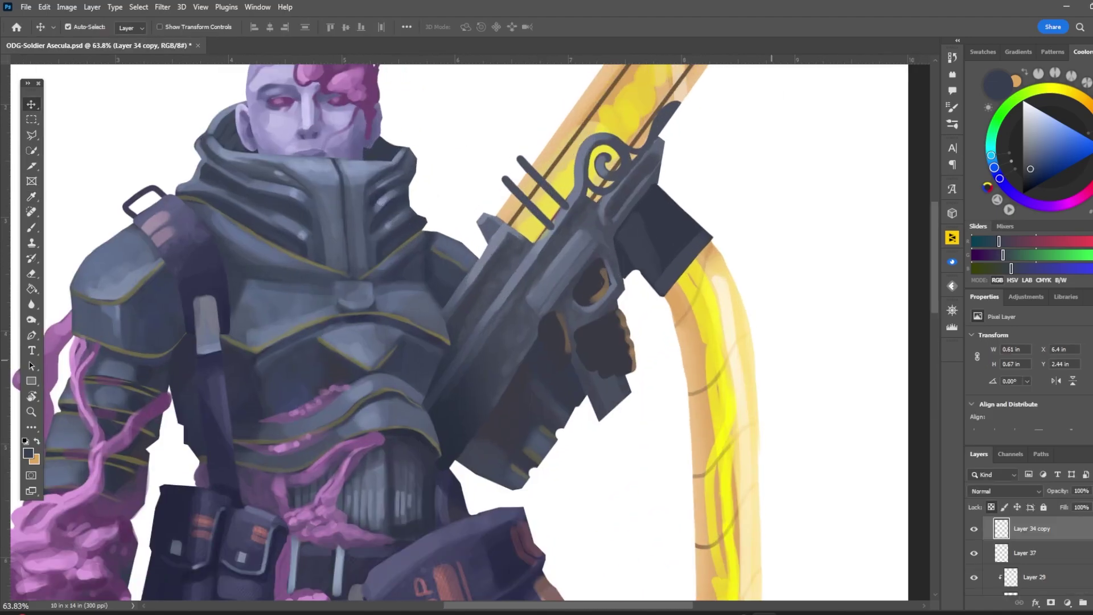
pyautogui.press('b')
pyautogui.scroll(2, 494, 276)
pyautogui.keyDown('alt'); pyautogui.click(489, 267); pyautogui.keyUp('alt')
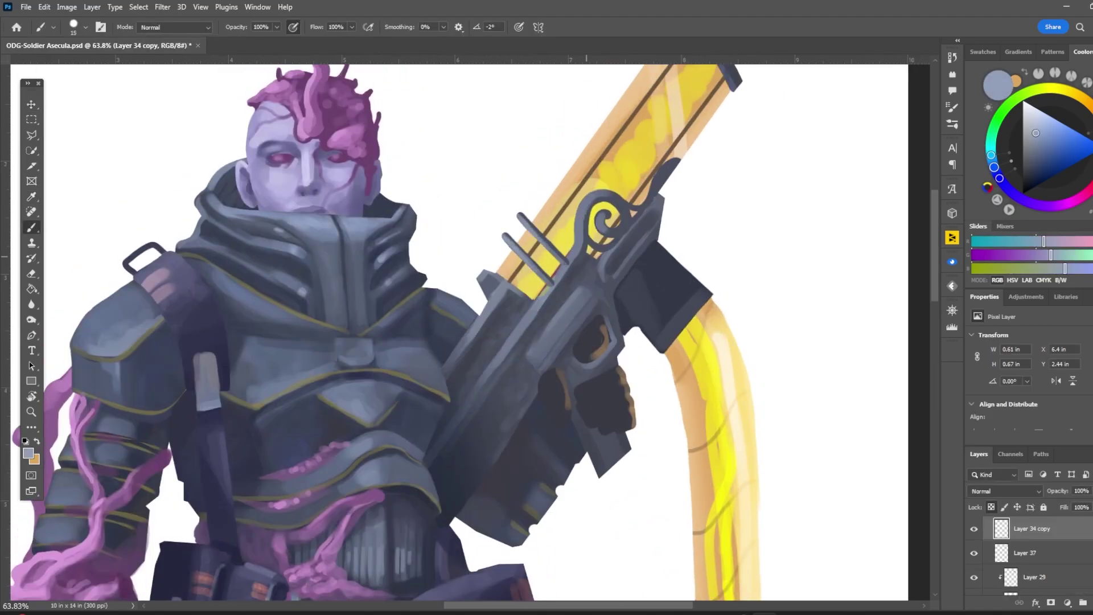
pyautogui.keyDown('ctrl'); pyautogui.click(550, 277); pyautogui.keyUp('ctrl')
pyautogui.hotkey('ctrl', '0')
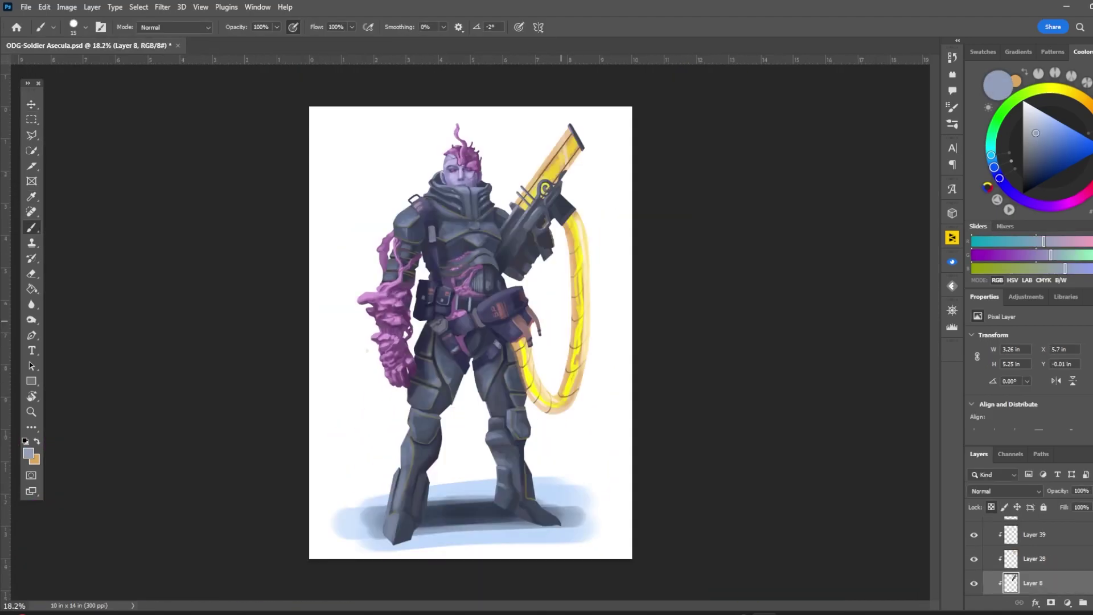
# Soften the ground shadow under the feet with a blur filter
pyautogui.press('h')
pyautogui.click(162, 7)
pyautogui.click(353, 201)
pyautogui.press('Return')
pyautogui.press('v')
# Refine the hood and collar on Layer 25 with several sampled blue-grey tones and a 15 px brush
pyautogui.scroll(5, 450, 123)
pyautogui.keyDown('ctrl'); pyautogui.click(508, 209); pyautogui.keyUp('ctrl')
pyautogui.press('b')
pyautogui.keyDown('alt'); pyautogui.click(515, 228); pyautogui.keyUp('alt')
pyautogui.keyDown('alt'); pyautogui.click(518, 240); pyautogui.keyUp('alt')
pyautogui.keyDown('alt'); pyautogui.click(451, 246); pyautogui.keyUp('alt')
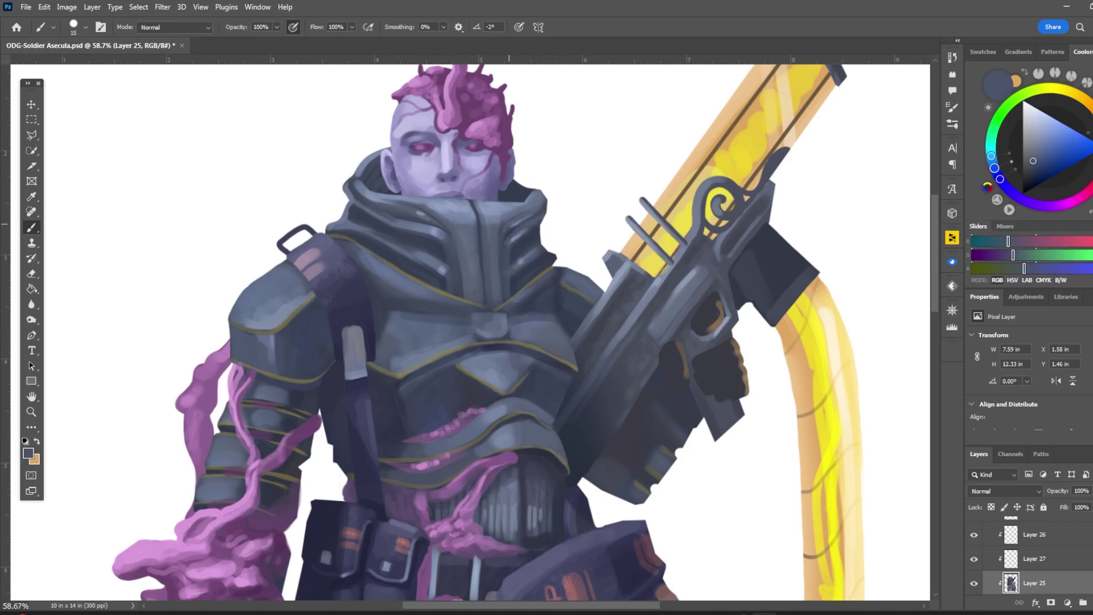
# Smooth the shading of the chest and shoulder plates with sampled slate blue and a 35 px brush
pyautogui.scroll(-5, 473, 330)
pyautogui.scroll(6, 472, 330)
pyautogui.press(']')
pyautogui.press(']')
pyautogui.keyDown('alt'); pyautogui.click(526, 218); pyautogui.keyUp('alt')
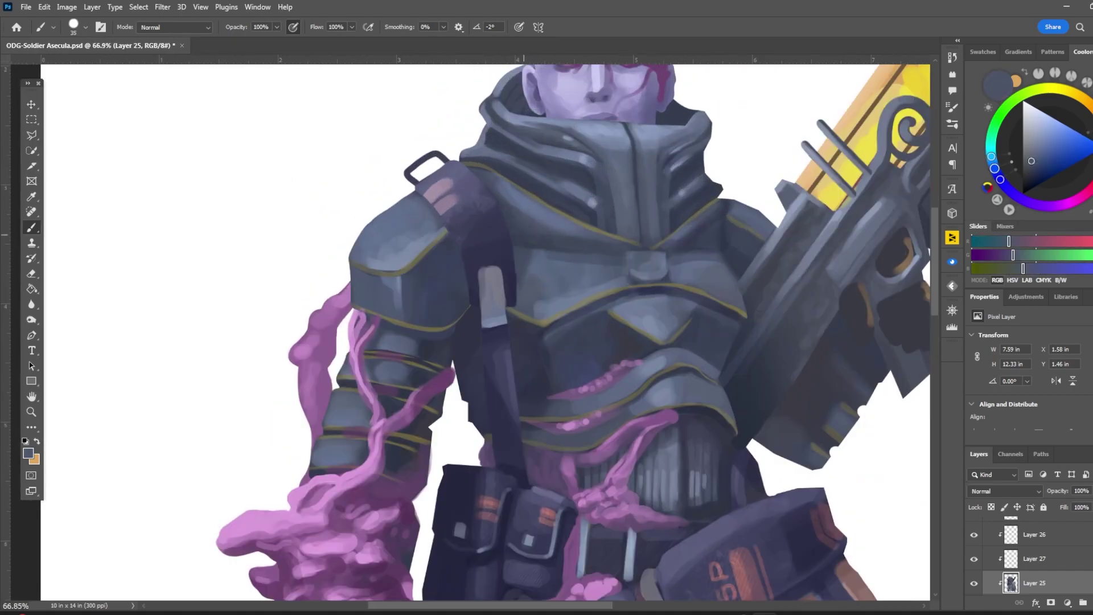
# Sharpen the shadows of the arm and leg armour with sampled dark navy, reducing the brush to 15 px
pyautogui.keyDown('alt'); pyautogui.click(451, 309); pyautogui.keyUp('alt')
pyautogui.press('[')
pyautogui.scroll(-5, 472, 330)
pyautogui.scroll(4, 472, 330)
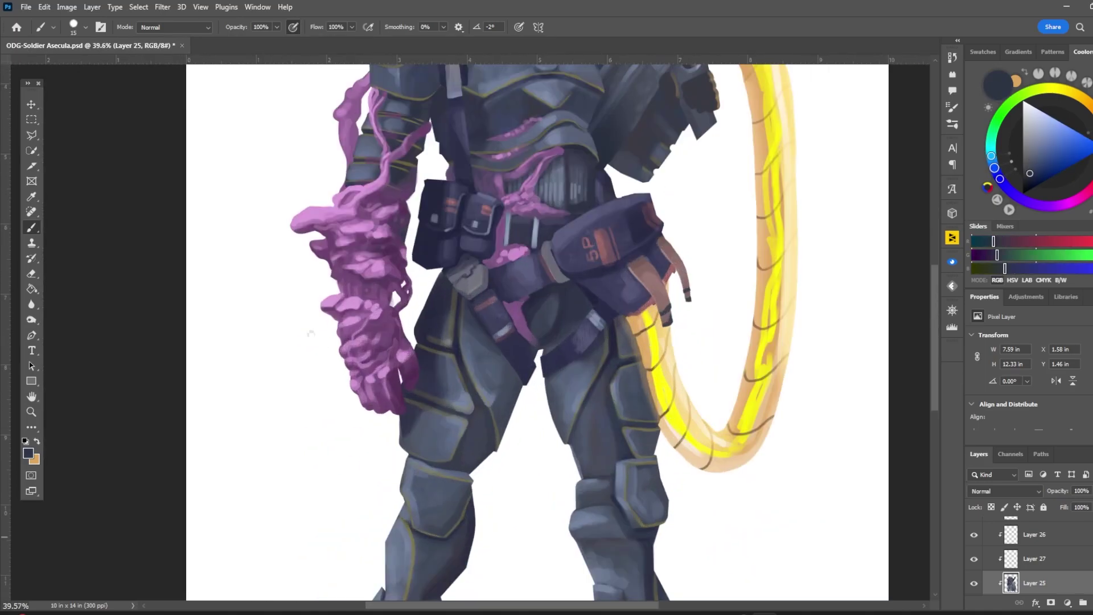
# Try out different blending modes on the gold armour trim on Layer 27
pyautogui.hotkey('alt', ']')
pyautogui.keyDown('alt'); pyautogui.click(311, 333); pyautogui.keyUp('alt')
pyautogui.scroll(-3, 311, 332)
pyautogui.click(1005, 491)
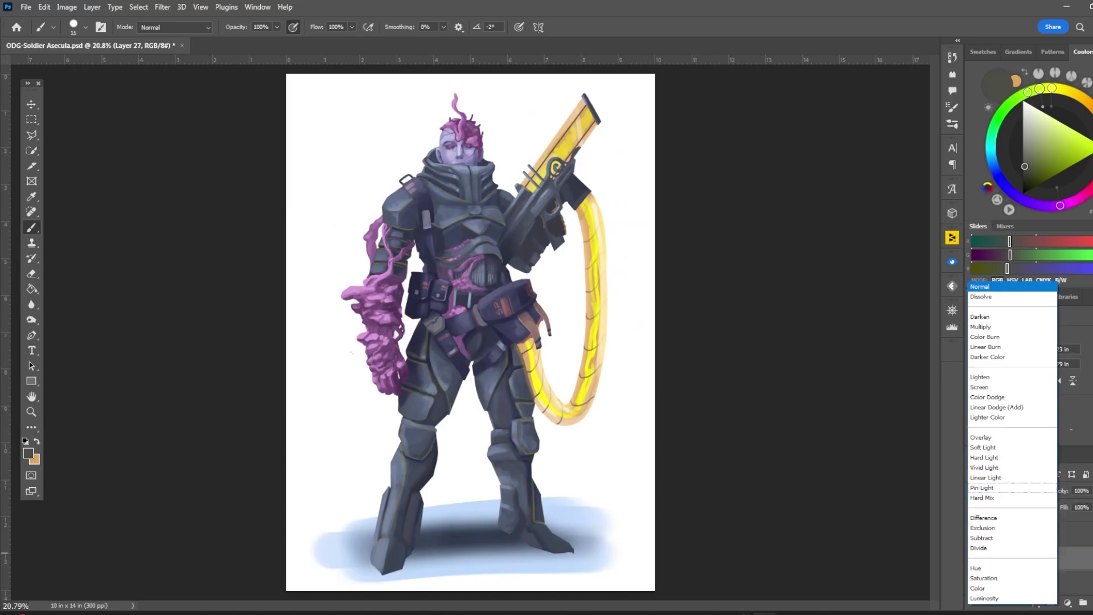
pyautogui.click(1002, 547)
# Show the blue glow on Layer 31 and Layer 31 copy, and set the Layer 27 trim to Color Dodge
pyautogui.press('v')
pyautogui.scroll(2, 442, 97)
pyautogui.hotkey('alt', '[')
pyautogui.scroll(-2, 482, 331)
pyautogui.hotkey('alt', ']')
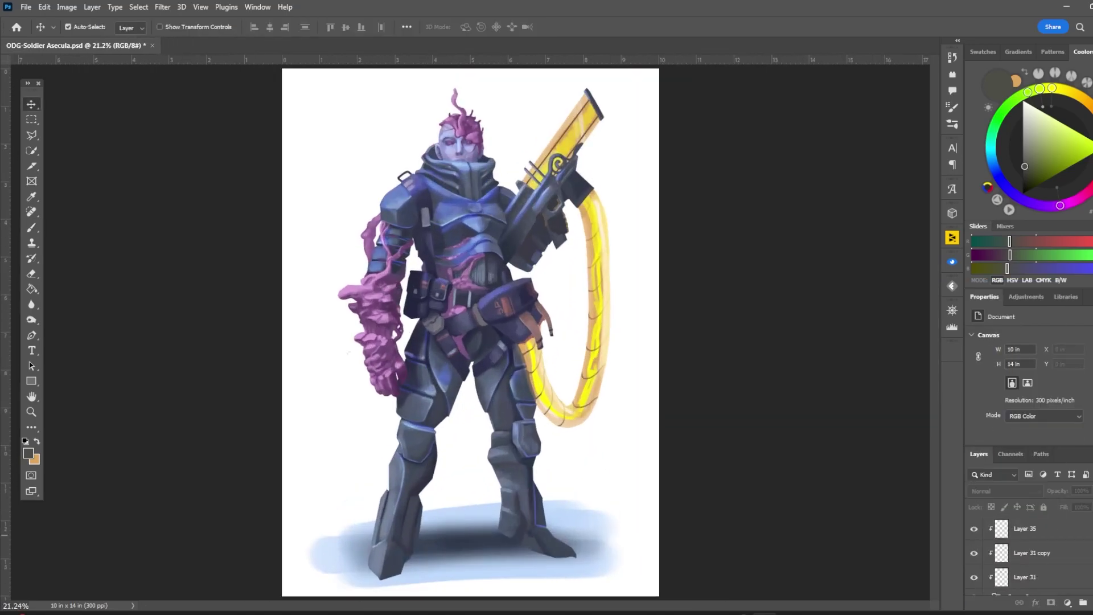
pyautogui.click(1005, 491)
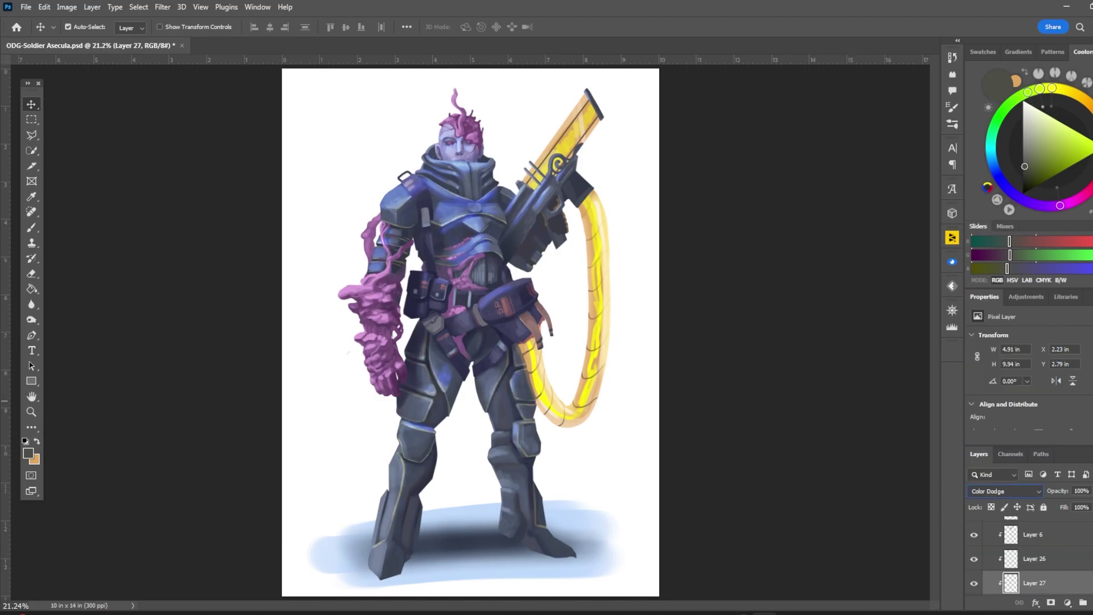
pyautogui.press('Escape')
# Paint blue-grey ridges on Layer 19 across the dark block where the hose meets the rifle
pyautogui.hotkey('alt', '[')
pyautogui.hotkey('alt', '[')
pyautogui.press('b')
pyautogui.scroll(5, 585, 157)
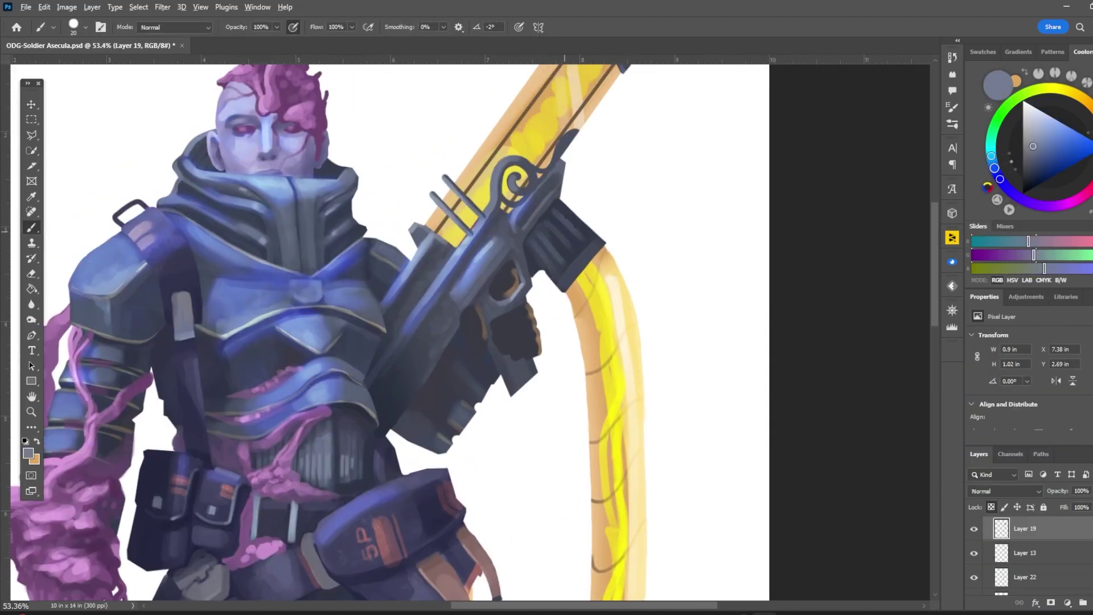
pyautogui.scroll(-5, 557, 212)
# Try adding a dark blue-grey attachment alongside the rifle barrel on a new layer with a 35 px brush
pyautogui.scroll(3, 505, 86)
pyautogui.hotkey('ctrl', 'shift', 'alt', 'n')
pyautogui.press(']')
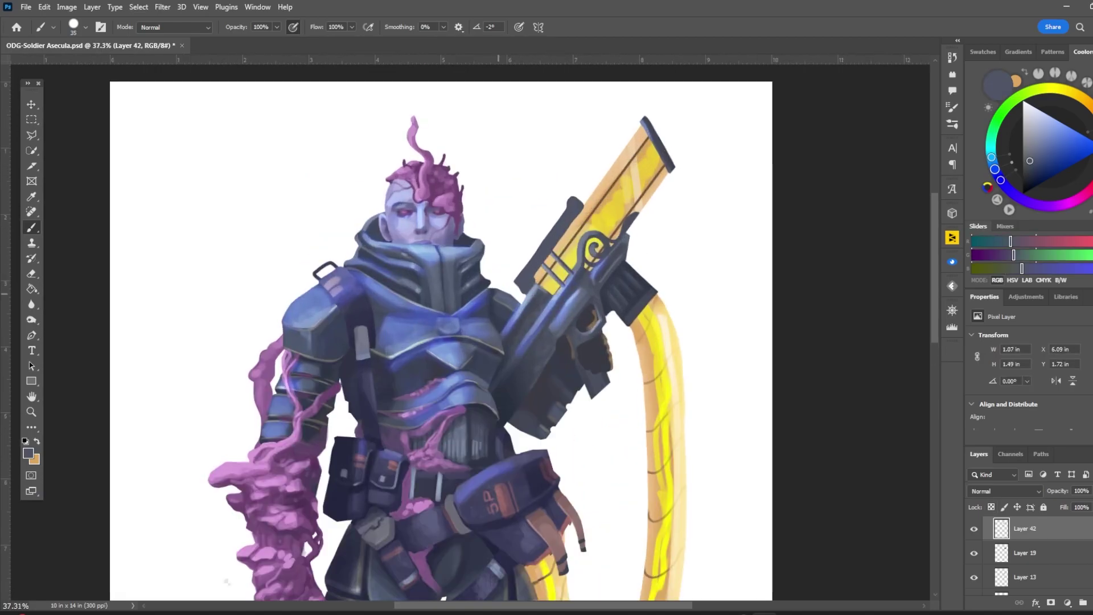
pyautogui.press('v')
pyautogui.hotkey('ctrl', '0')
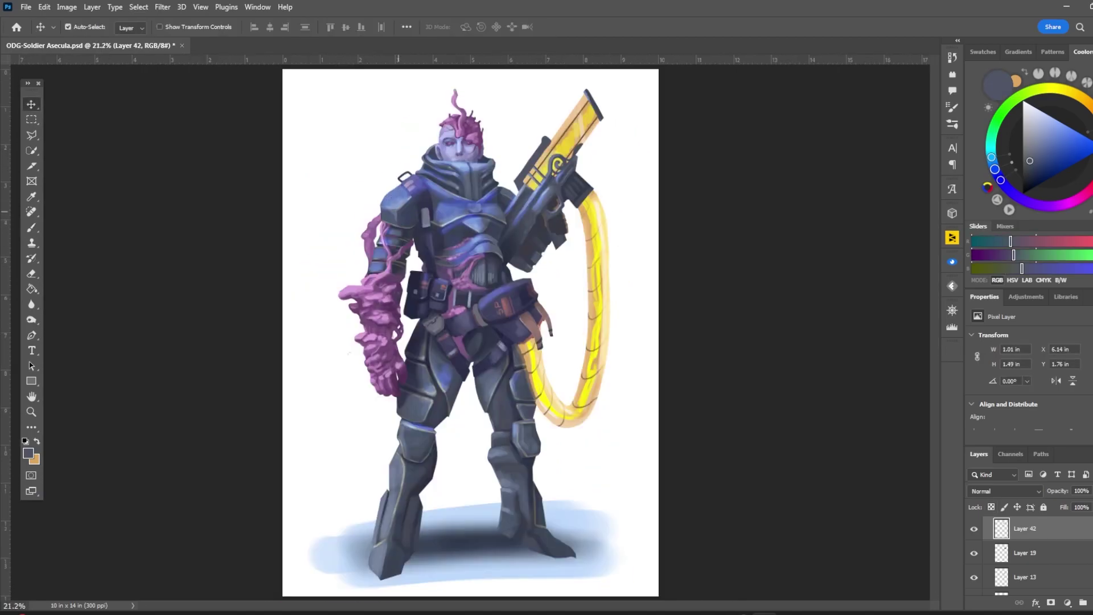
pyautogui.click(1024, 538)
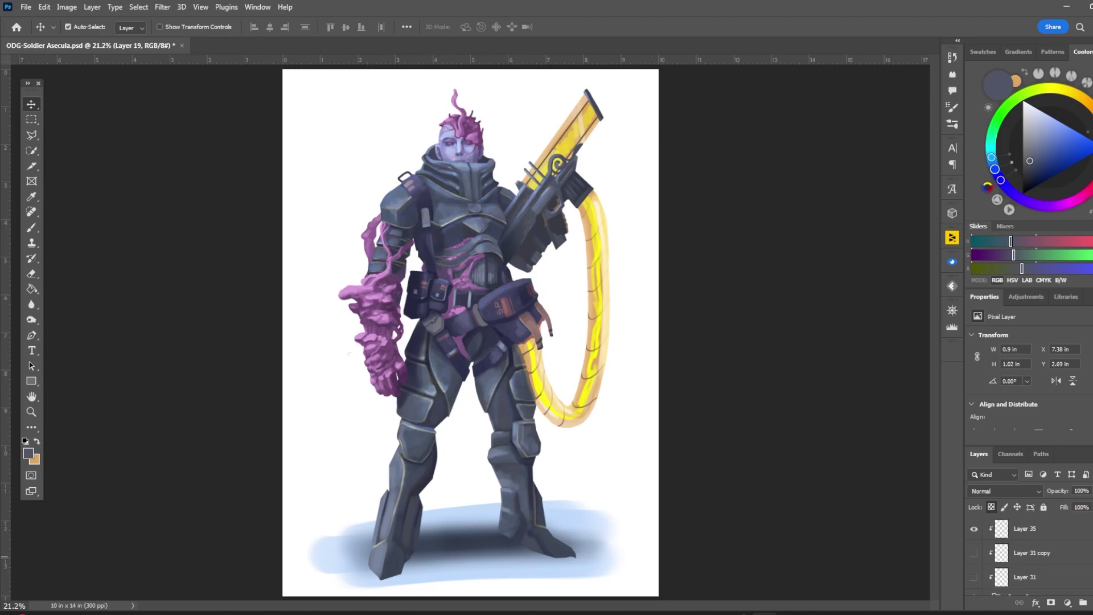
# Shift the armour's blue glow to purple with Hue/Saturation and show Layer 31 copy
pyautogui.click(1004, 490)
pyautogui.press('Escape')
pyautogui.hotkey('ctrl', 'u')
pyautogui.moveTo(846, 112); pyautogui.dragTo(871, 112)
pyautogui.press('Return')
pyautogui.click(974, 553)
pyautogui.click(425, 255)
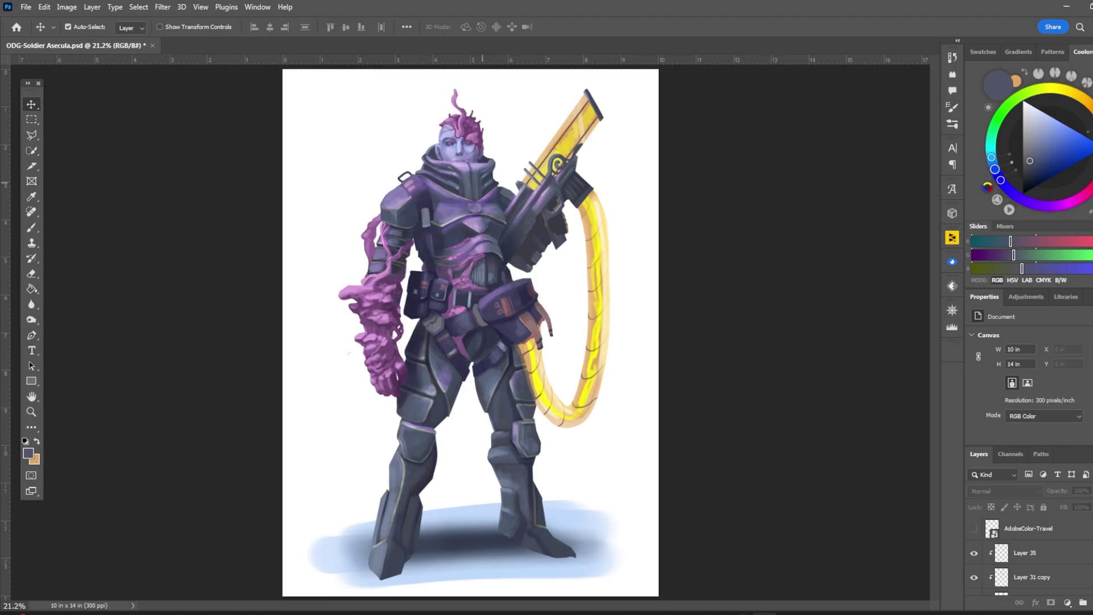
pyautogui.scroll(1, 472, 342)
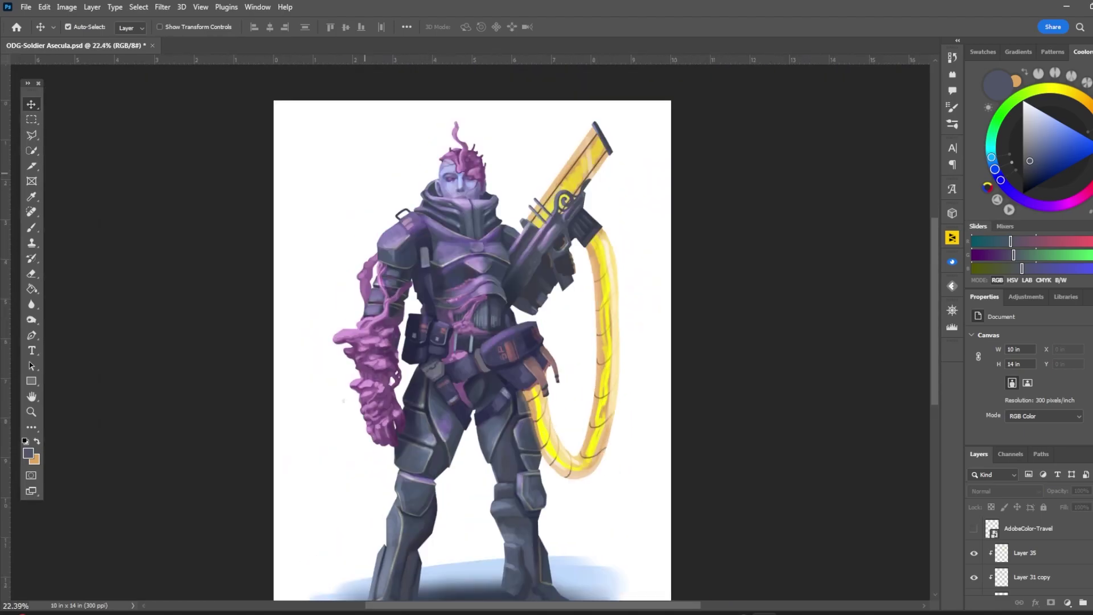
# Block in the gloved hand gripping the rifle in dark blue-grey on Layer 13 with a 25 px brush
pyautogui.click(364, 279)
pyautogui.scroll(-1, 463, 165)
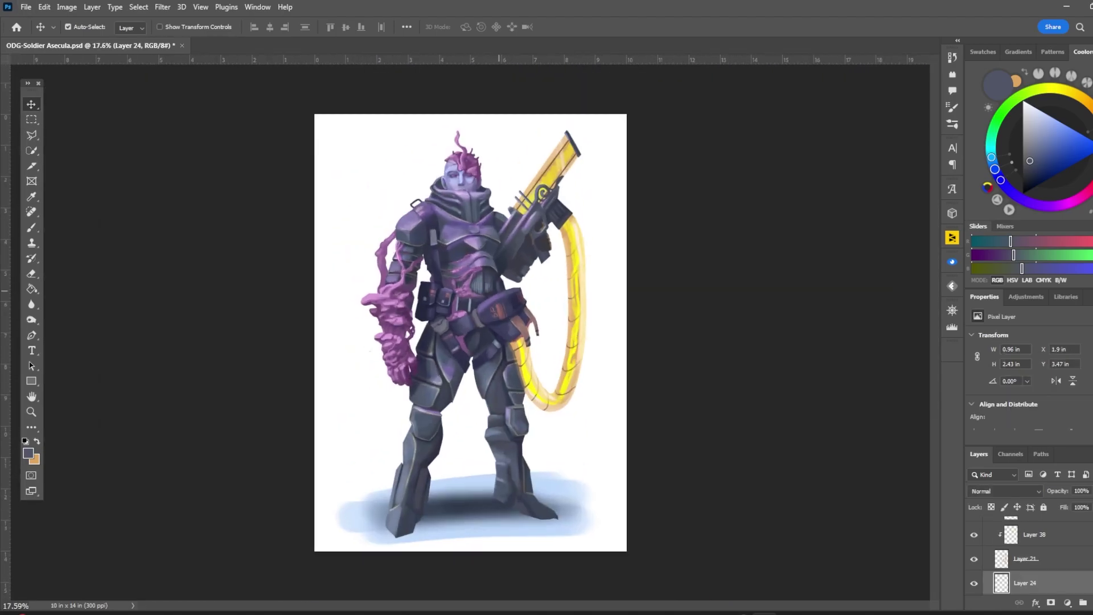
pyautogui.click(540, 235)
pyautogui.scroll(5, 540, 234)
pyautogui.press('b')
pyautogui.keyDown('alt'); pyautogui.click(613, 311); pyautogui.keyUp('alt')
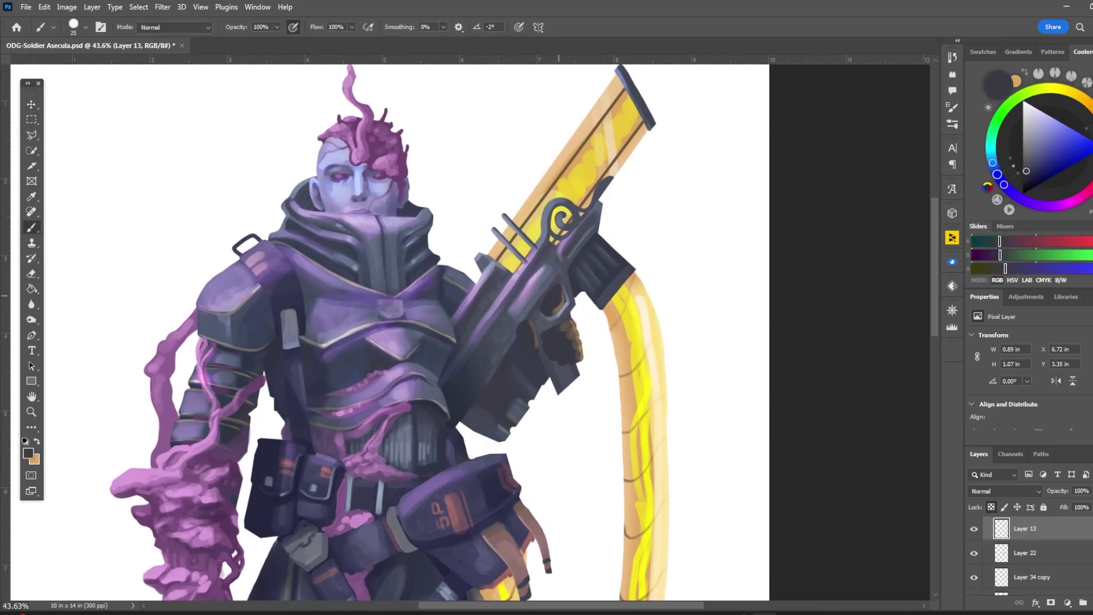
pyautogui.keyDown('alt'); pyautogui.click(555, 330); pyautogui.keyUp('alt')
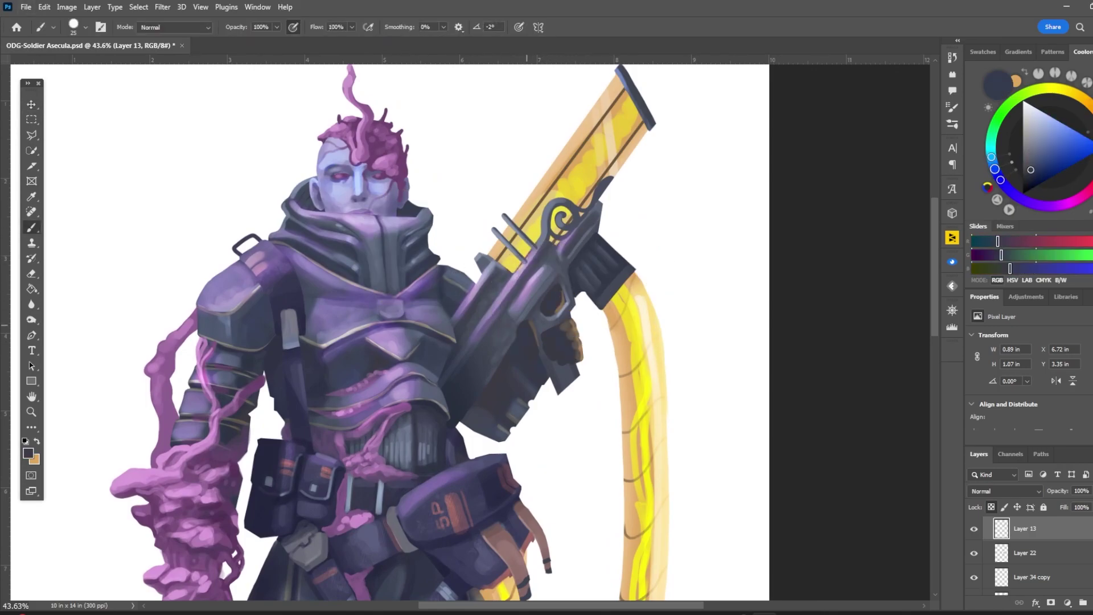
pyautogui.keyDown('alt'); pyautogui.click(552, 336); pyautogui.keyUp('alt')
pyautogui.scroll(-3, 552, 336)
pyautogui.scroll(5, 552, 335)
# Define the glove's finger edges and the rifle grip in dark blue-grey on Layer 13 with an 8 px brush
pyautogui.keyDown('alt'); pyautogui.click(622, 256); pyautogui.keyUp('alt')
pyautogui.press('[')
pyautogui.press('[')
pyautogui.press('[')
pyautogui.press('[')
pyautogui.press('[')
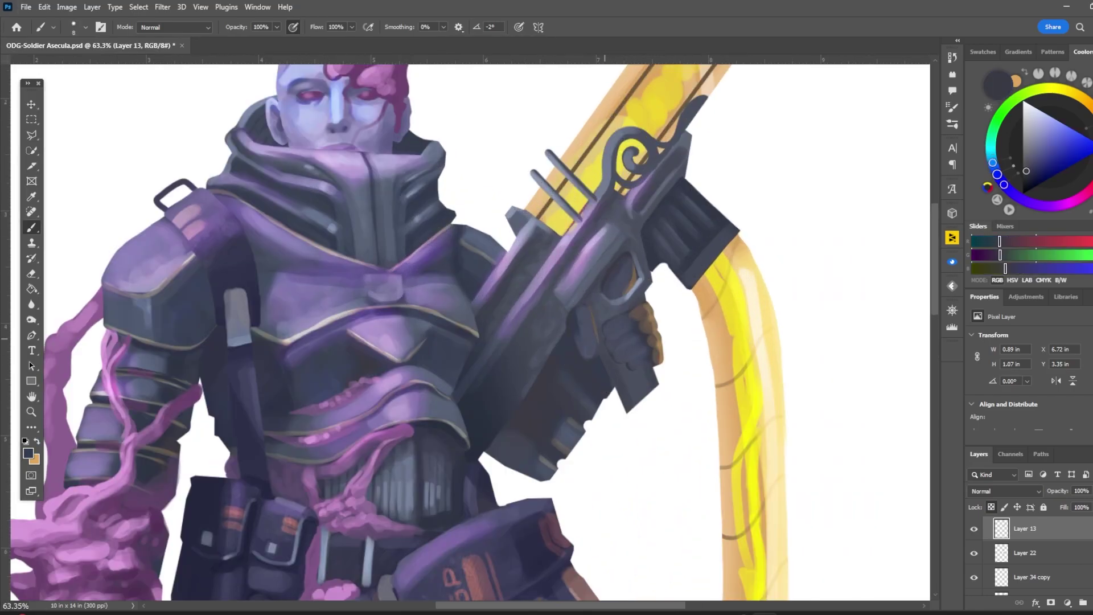
pyautogui.scroll(-3, 634, 295)
pyautogui.scroll(2, 634, 295)
pyautogui.keyDown('alt'); pyautogui.click(634, 296); pyautogui.keyUp('alt')
# Paint lighter blue-grey and orange highlights on the gloved fingers on Layer 13 with a 25 px brush
pyautogui.press(']')
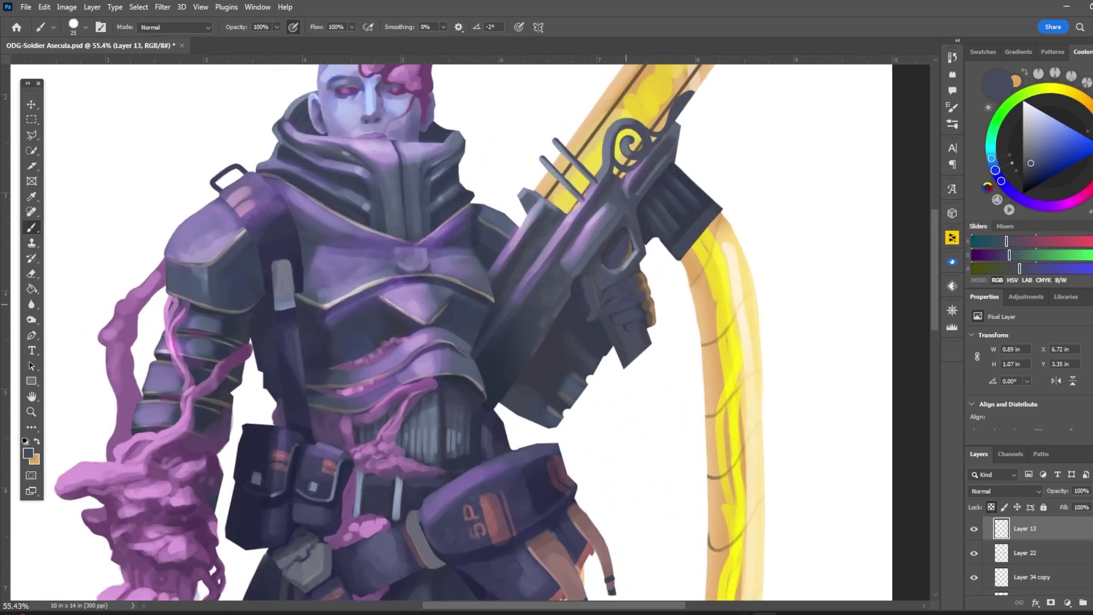
pyautogui.keyDown('alt'); pyautogui.click(632, 296); pyautogui.keyUp('alt')
pyautogui.scroll(-3, 633, 296)
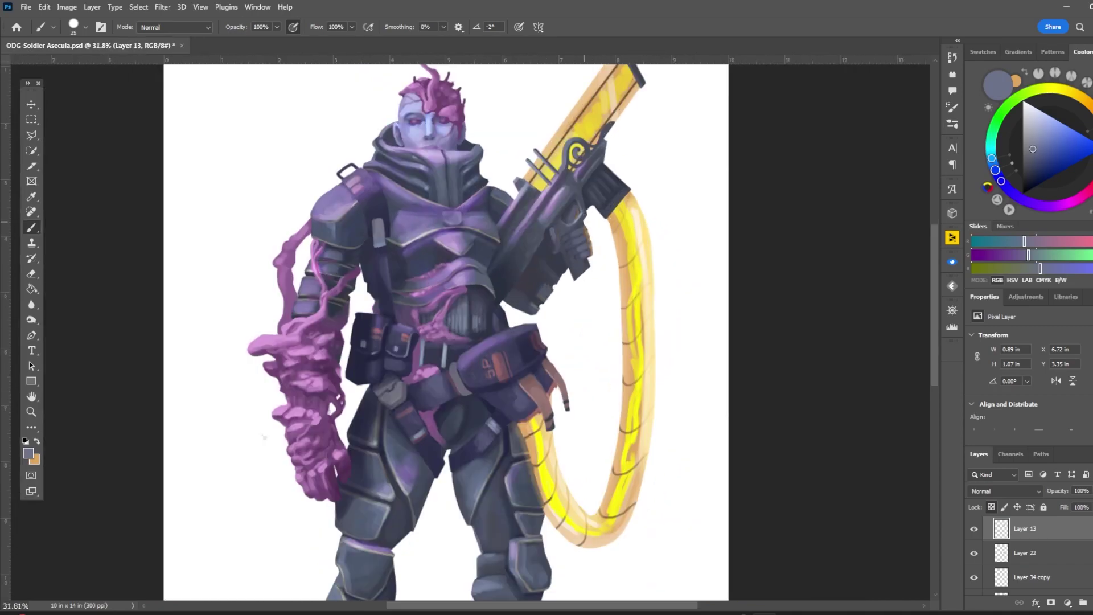
pyautogui.scroll(2, 633, 296)
pyautogui.press(']')
pyautogui.scroll(-3, 553, 191)
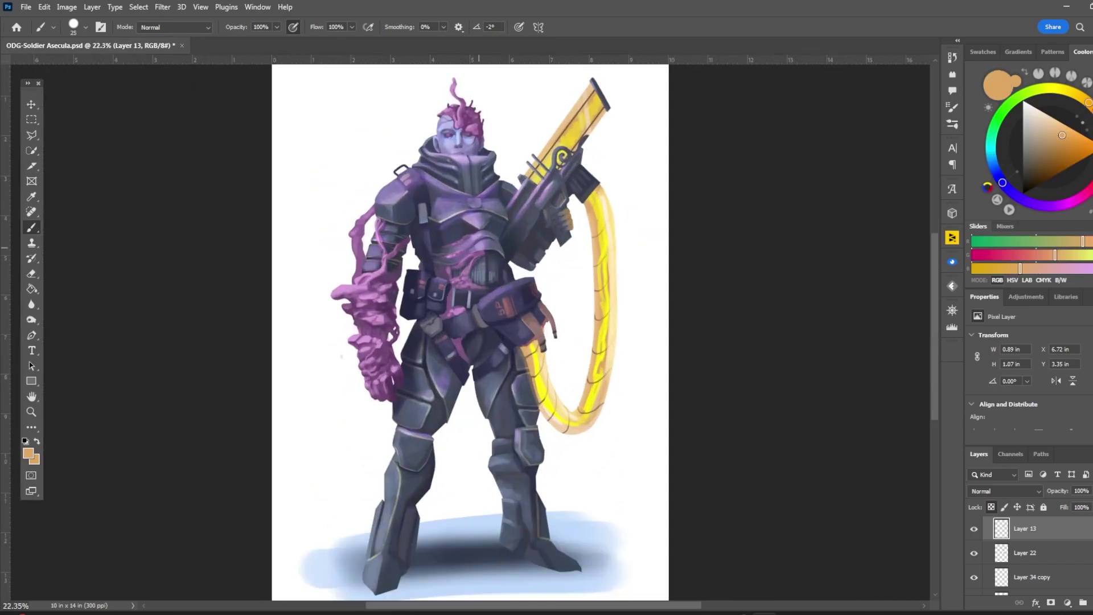
# Brush orange reflected light from the hose onto the adjacent thigh armour on Layer 42 at 45 px
pyautogui.press('v')
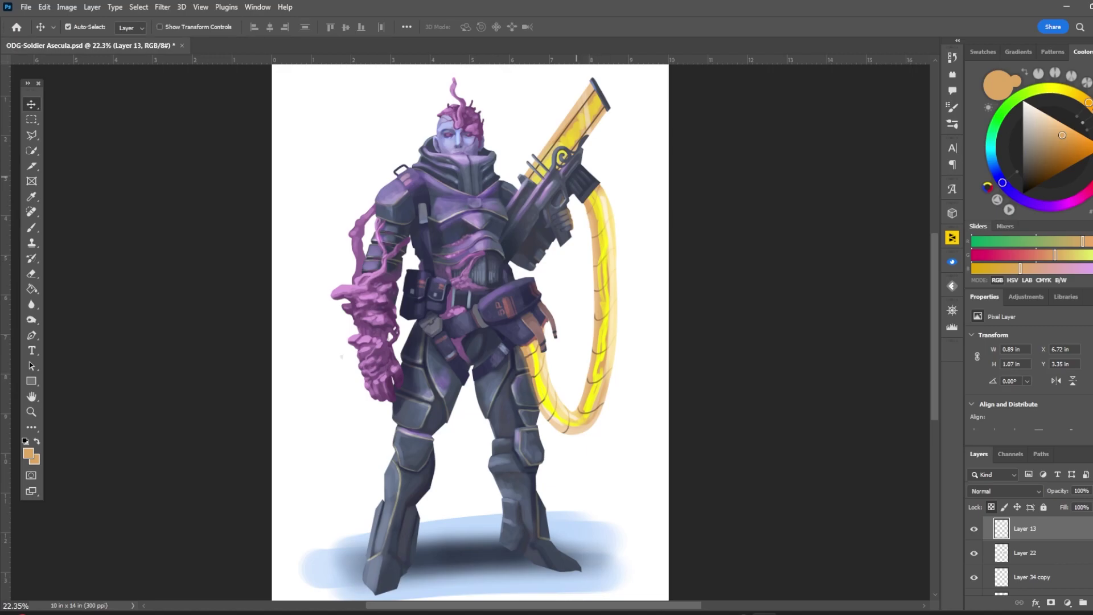
pyautogui.click(545, 408)
pyautogui.scroll(3, 544, 408)
pyautogui.press('b')
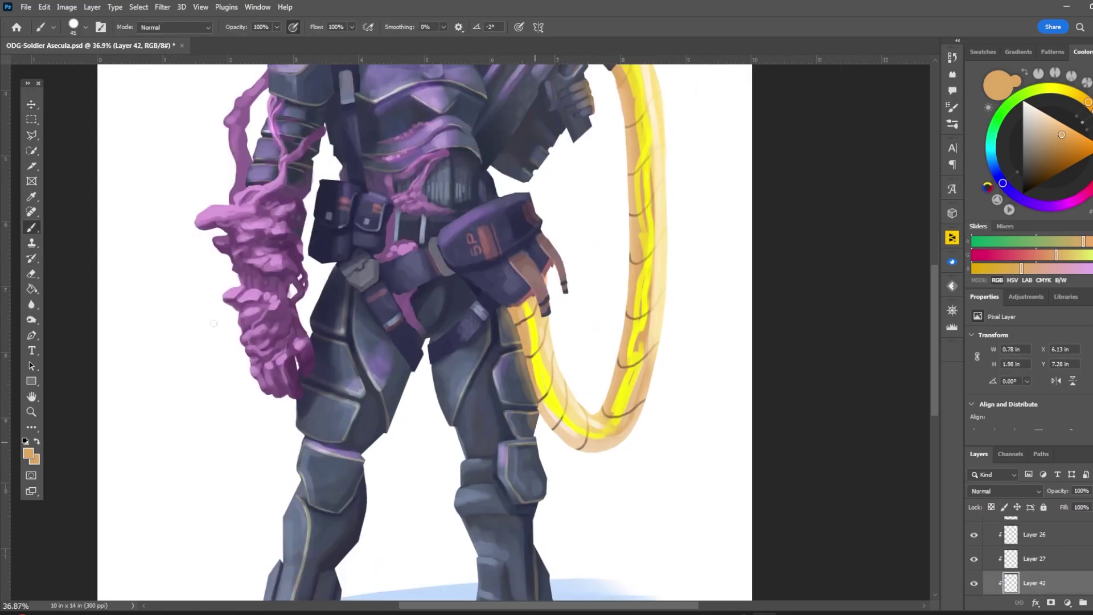
pyautogui.scroll(-3, 534, 415)
pyautogui.press('v')
pyautogui.click(535, 414)
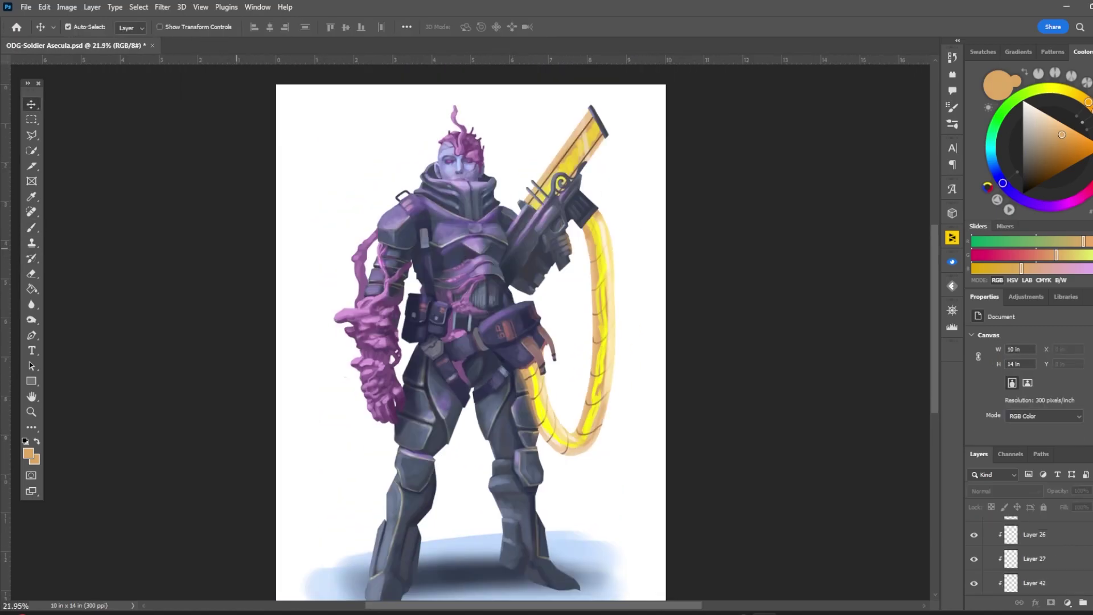
# Shift the armour's purple glow to blue with Hue/Saturation
pyautogui.hotkey('alt', '[')
pyautogui.hotkey('alt', '[')
pyautogui.hotkey('alt', '[')
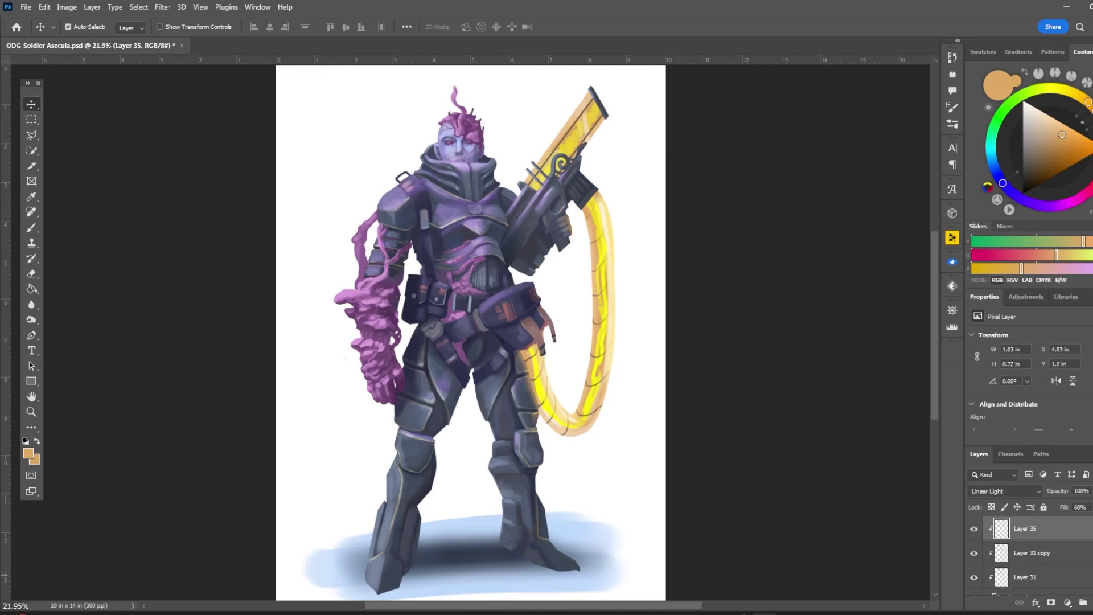
pyautogui.hotkey('ctrl', 'u')
pyautogui.hotkey('shift', 'Down')
pyautogui.hotkey('shift', 'Down')
pyautogui.press('Return')
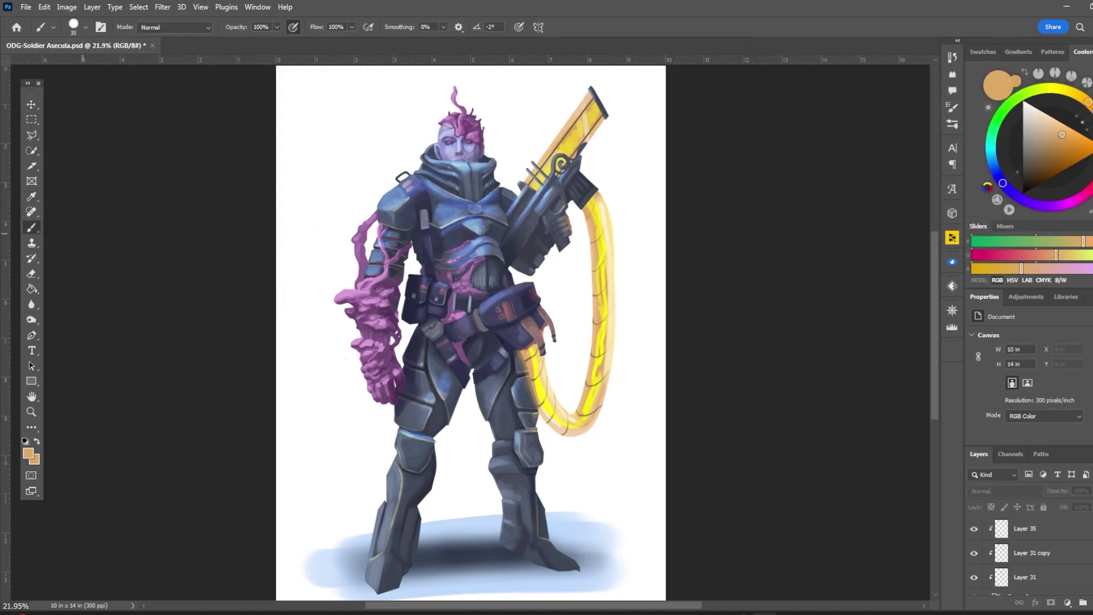
# Brush light cyan onto the ground shadow on Layer 36 with a 100 px brush
pyautogui.scroll(-1, 470, 332)
pyautogui.click(1015, 583)
pyautogui.press('b')
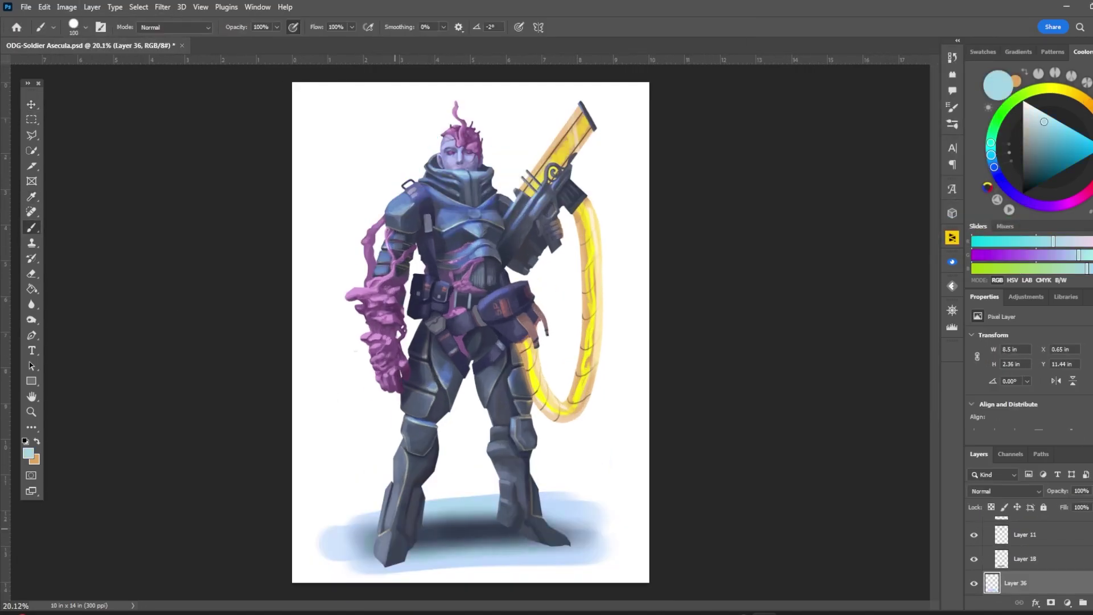
# Paint pale gold rim light along the neck, collar and chest armour edges on Layer 43 with a 20 to 25 px brush
pyautogui.press('v')
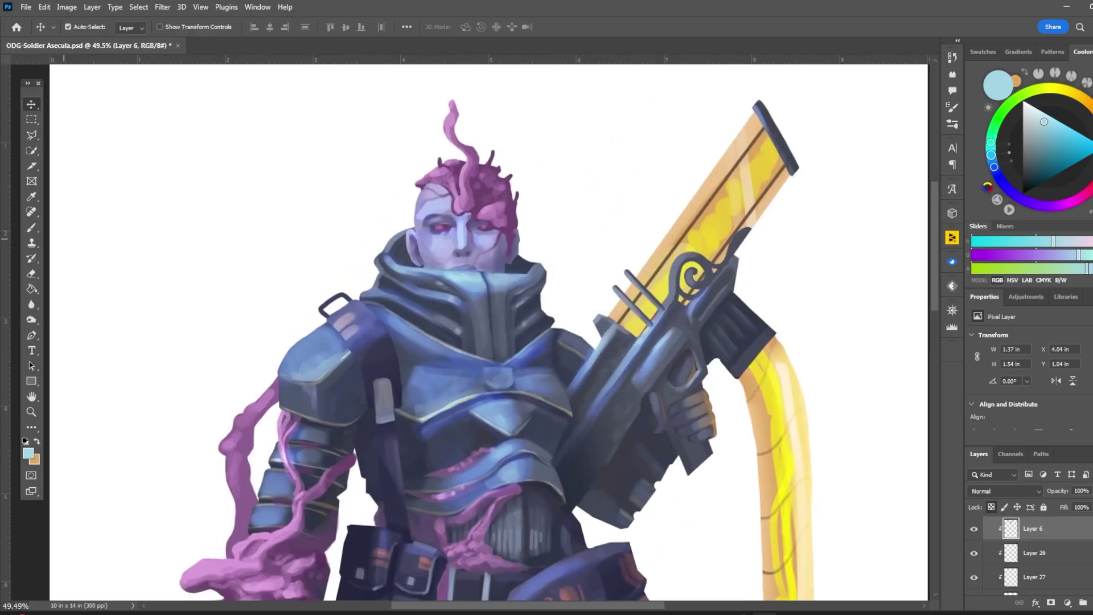
pyautogui.press('b')
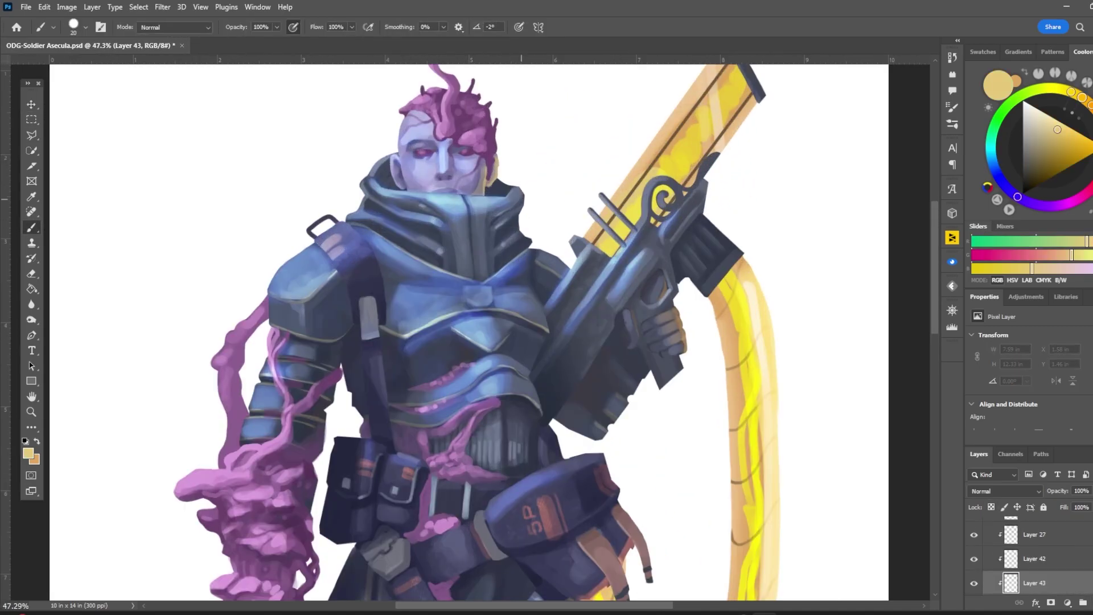
pyautogui.moveTo(521, 199); pyautogui.dragTo(529, 246)
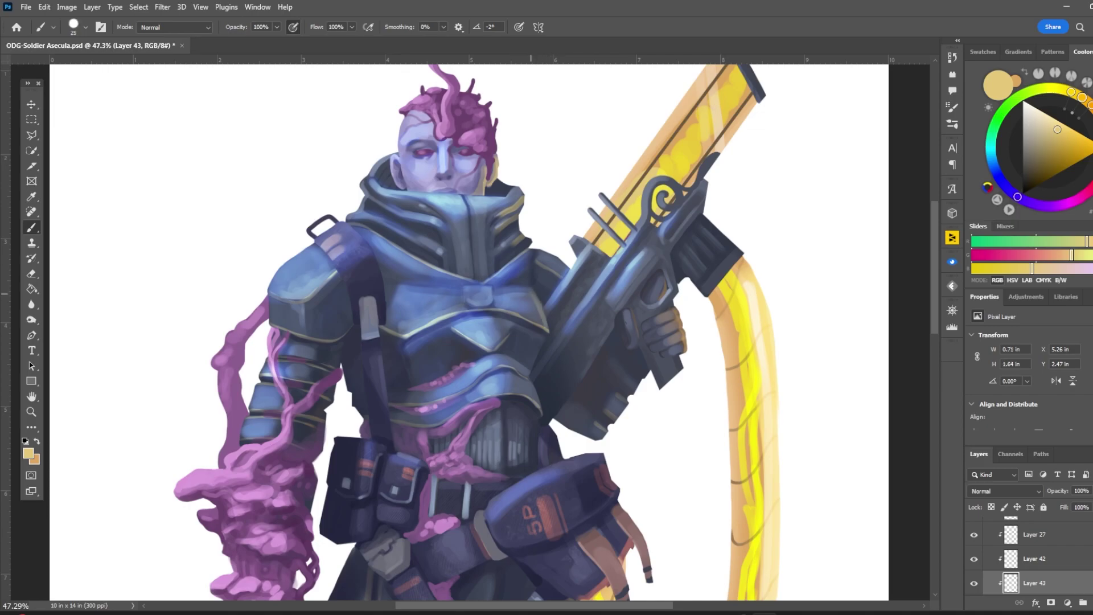
pyautogui.scroll(-3, 467, 330)
pyautogui.scroll(3, 467, 331)
# Extend the pale gold rim light to the abdominal plates and knee guard on Layer 43 with a 35 px brush
pyautogui.scroll(-4, 467, 330)
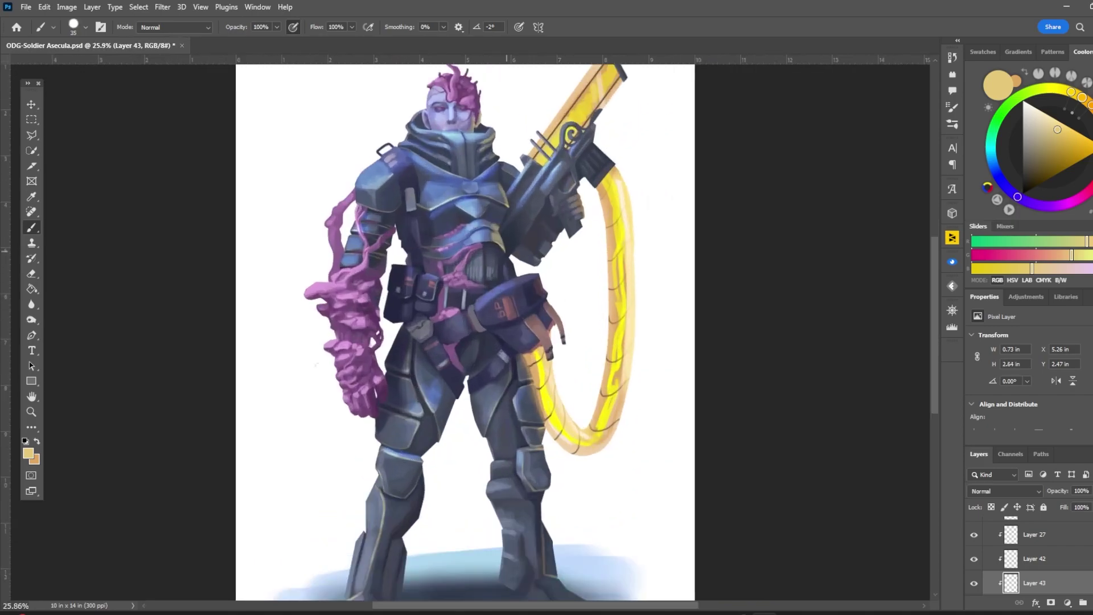
pyautogui.scroll(3, 492, 234)
pyautogui.scroll(-3, 198, 485)
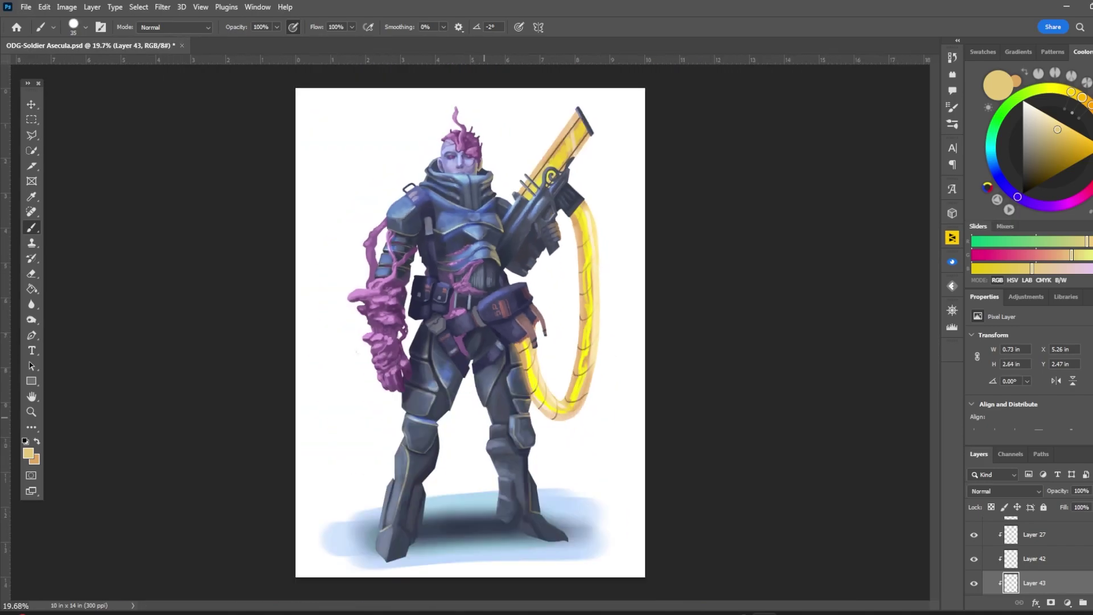
pyautogui.scroll(3, 197, 256)
pyautogui.scroll(-2, 197, 256)
# Add layer masks to the blue glow on Layer 31 copy and Layer 31, and paint black on the copy's mask
pyautogui.keyDown('ctrl'); pyautogui.click(358, 465); pyautogui.keyUp('ctrl')
pyautogui.hotkey('alt', ']')
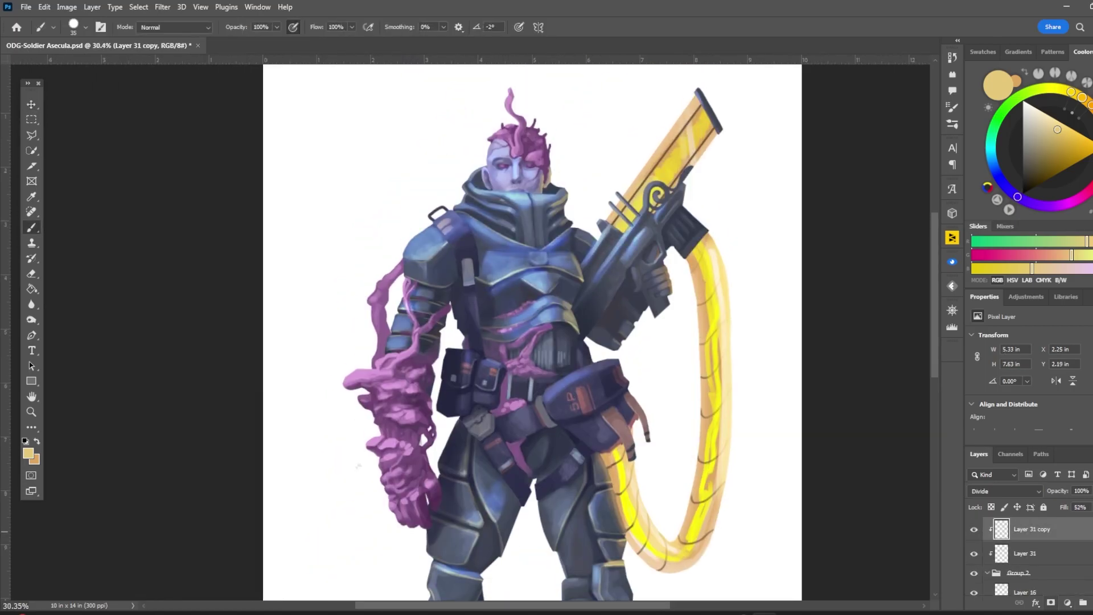
pyautogui.click(25, 442)
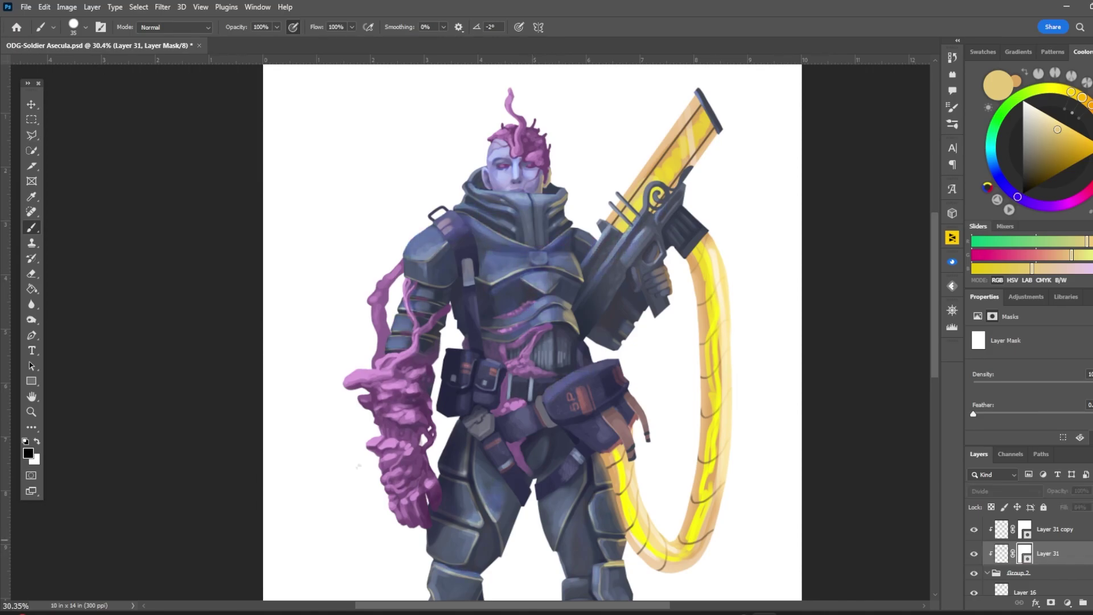
pyautogui.hotkey('alt', ']')
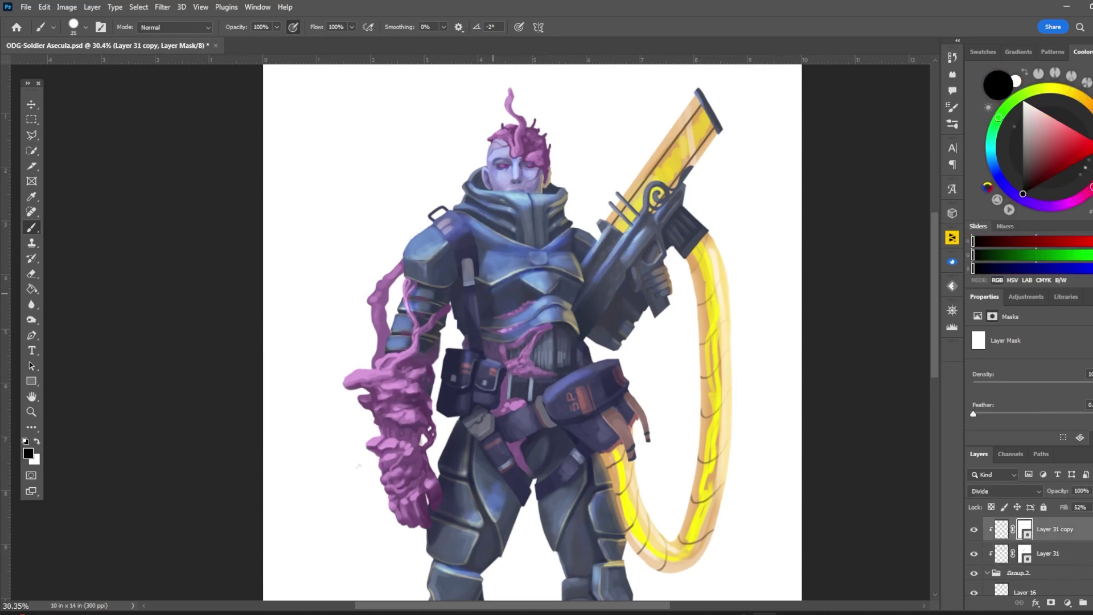
pyautogui.scroll(-3, 354, 137)
pyautogui.scroll(2, 330, 563)
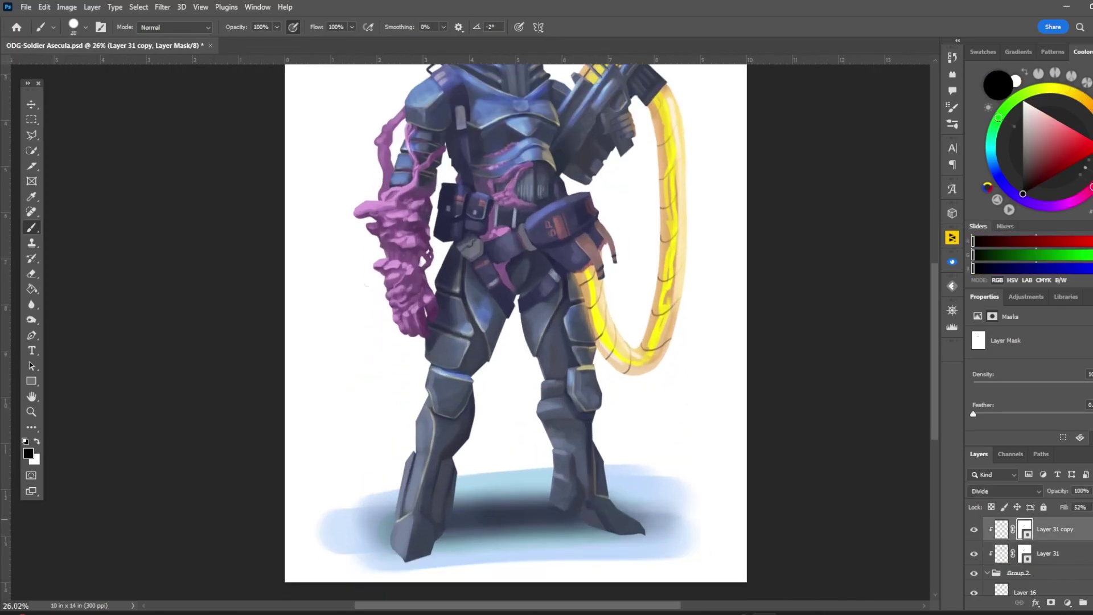
# Brush a sampled blue over the lower leg armour and boots on a new clipped layer at 60 px
pyautogui.hotkey('ctrl', 'shift', 'alt', 'n')
pyautogui.press(']')
pyautogui.press(']')
pyautogui.press(']')
pyautogui.keyDown('alt'); pyautogui.click(500, 111); pyautogui.keyUp('alt')
pyautogui.scroll(-2, 353, 250)
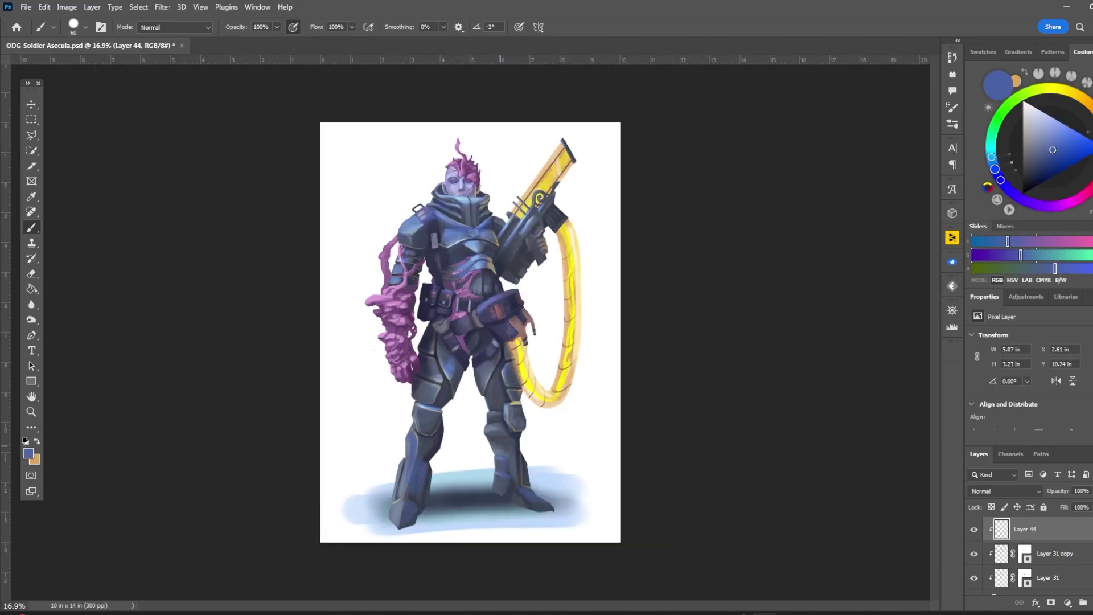
# Paint blue-grey ridges on the ribbed waist panel on Layer 25 with a 15 px brush
pyautogui.scroll(2, 421, 284)
pyautogui.keyDown('ctrl'); pyautogui.click(530, 182); pyautogui.keyUp('ctrl')
pyautogui.scroll(3, 529, 182)
pyautogui.keyDown('alt'); pyautogui.click(529, 182); pyautogui.keyUp('alt')
pyautogui.press('[')
pyautogui.press('[')
pyautogui.press('[')
pyautogui.press('[')
pyautogui.keyDown('alt'); pyautogui.click(495, 327); pyautogui.keyUp('alt')
pyautogui.moveTo(489, 359); pyautogui.dragTo(532, 353)
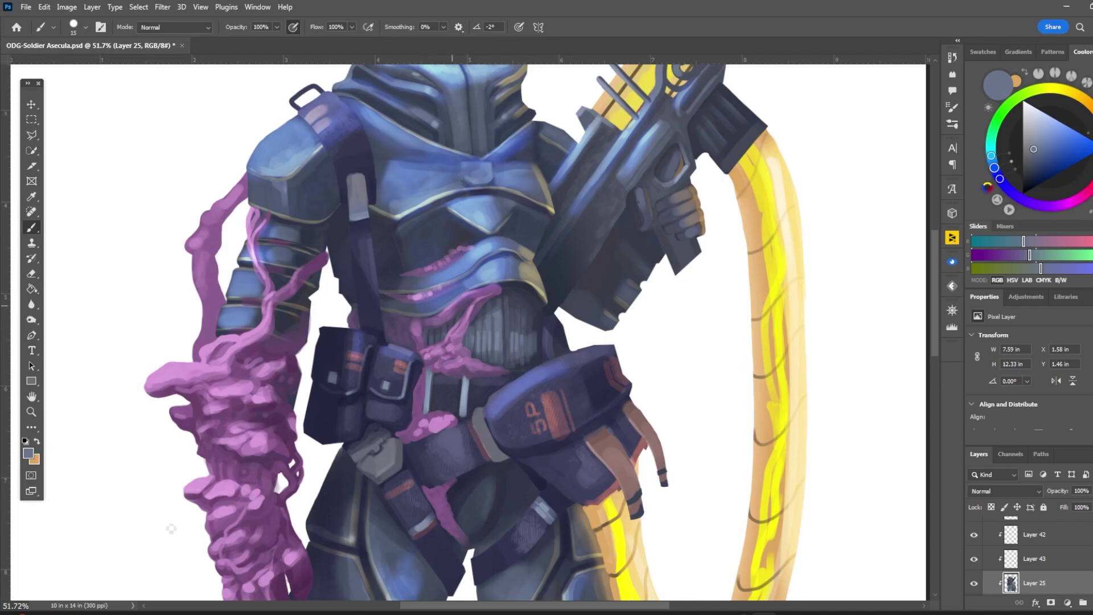
# Paint light grey and dark blue-grey tones on the belt and its straps on Layer 7 copy at 15 px
pyautogui.scroll(-3, 171, 529)
pyautogui.keyDown('ctrl'); pyautogui.click(485, 290); pyautogui.keyUp('ctrl')
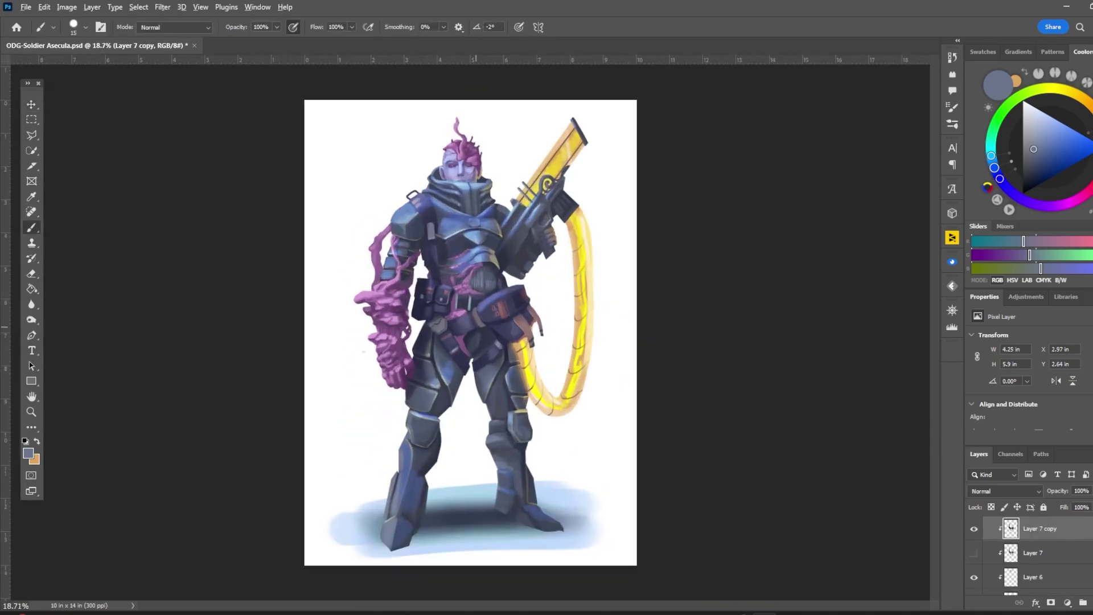
pyautogui.scroll(3, 486, 291)
pyautogui.keyDown('alt'); pyautogui.click(188, 400); pyautogui.keyUp('alt')
pyautogui.press(']')
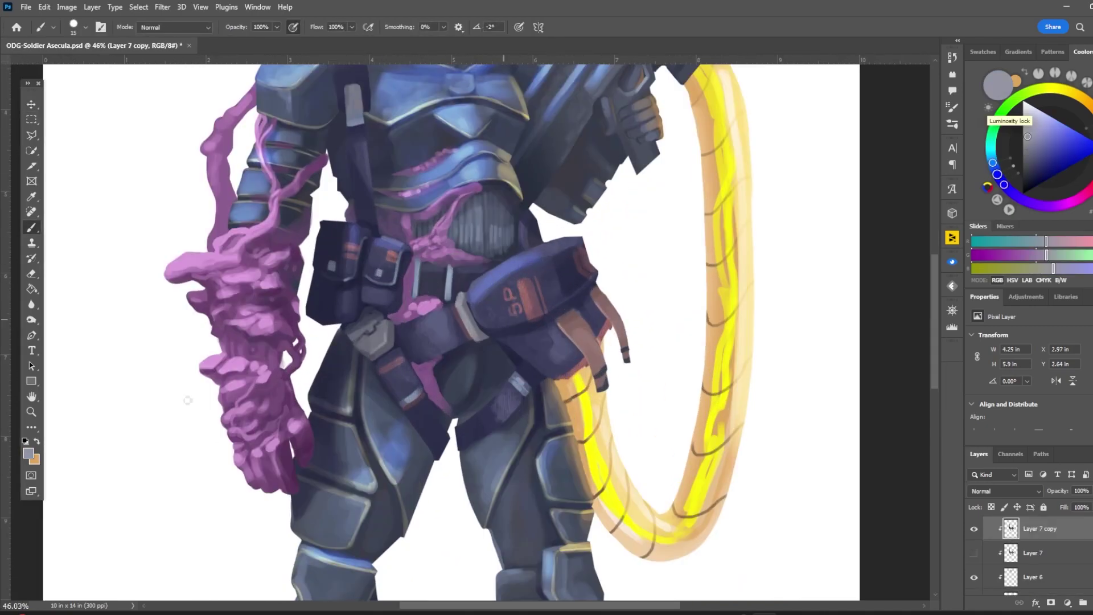
pyautogui.keyDown('alt'); pyautogui.click(188, 400); pyautogui.keyUp('alt')
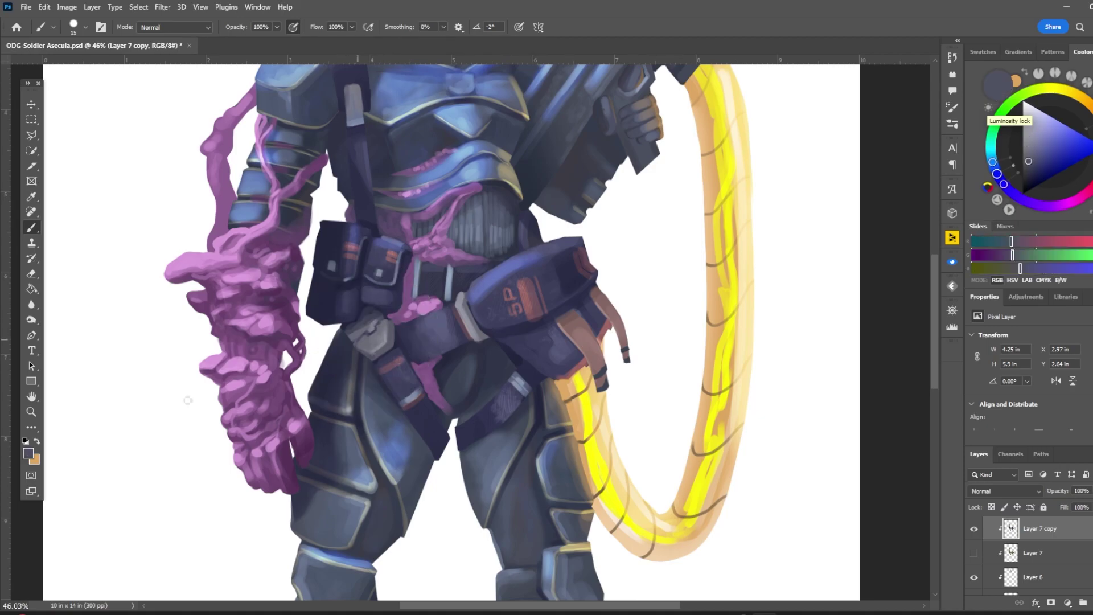
pyautogui.scroll(-3, 187, 400)
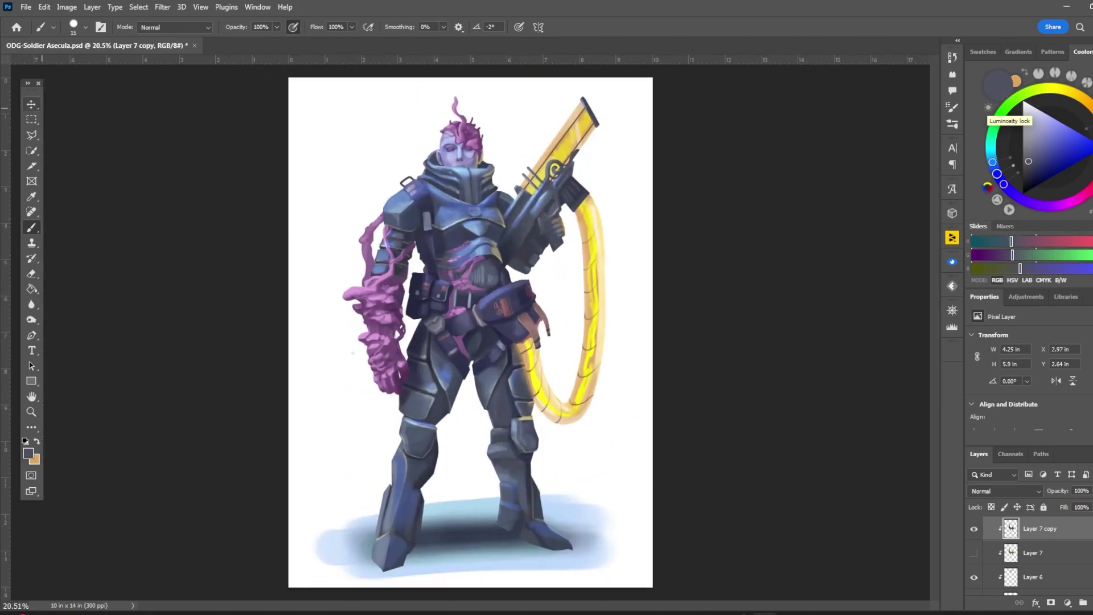
# Add blue-grey fabric texture to the belt and thigh straps on Layer 7 copy with sampled colours
pyautogui.scroll(4, 353, 354)
pyautogui.keyDown('alt'); pyautogui.click(215, 412); pyautogui.keyUp('alt')
pyautogui.press(']')
pyautogui.press(']')
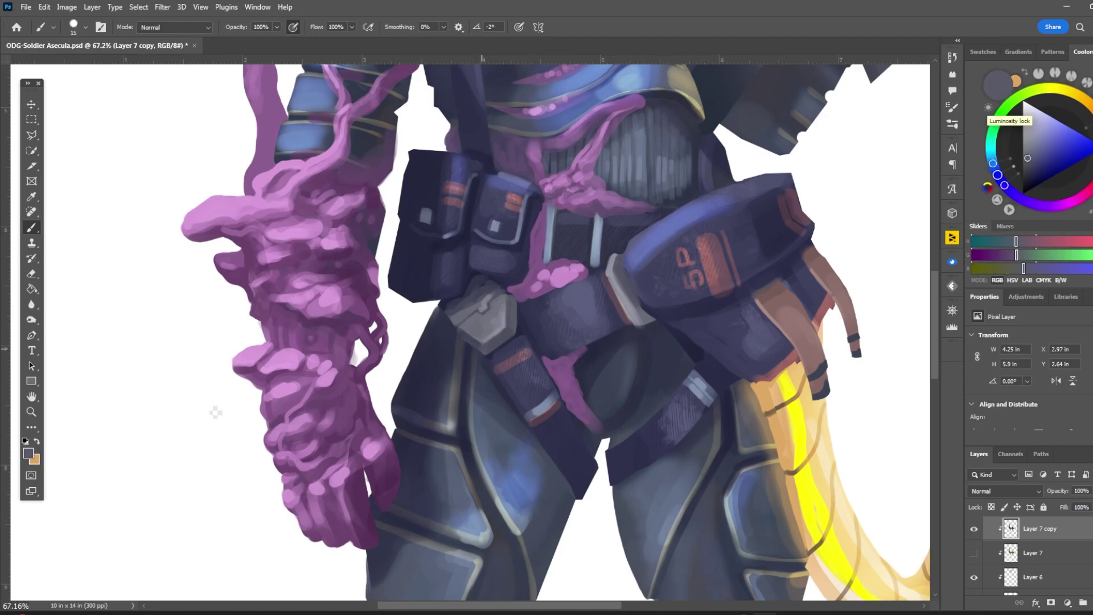
pyautogui.keyDown('alt'); pyautogui.click(466, 314); pyautogui.keyUp('alt')
pyautogui.keyDown('alt'); pyautogui.click(475, 273); pyautogui.keyUp('alt')
# Add pale blue highlights to the buckle and strap ends on Layer 7 copy with a 9 px brush
pyautogui.scroll(-5, 475, 273)
pyautogui.scroll(3, 475, 274)
pyautogui.press('[')
pyautogui.keyDown('alt'); pyautogui.click(226, 409); pyautogui.keyUp('alt')
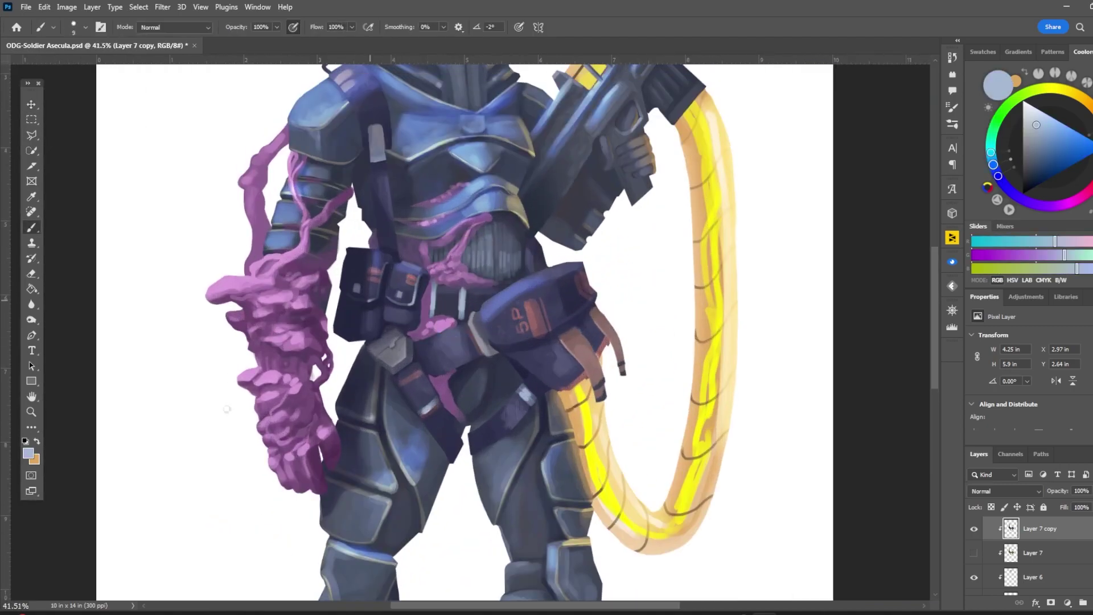
# Shade the belt, pouches and straps in dark blue on Layer 7 copy with 40 px and 25 px brushes
pyautogui.keyDown('alt'); pyautogui.click(341, 455); pyautogui.keyUp('alt')
pyautogui.press(']')
pyautogui.press(']')
pyautogui.press(']')
pyautogui.press(']')
pyautogui.scroll(-5, 227, 409)
pyautogui.scroll(5, 195, 562)
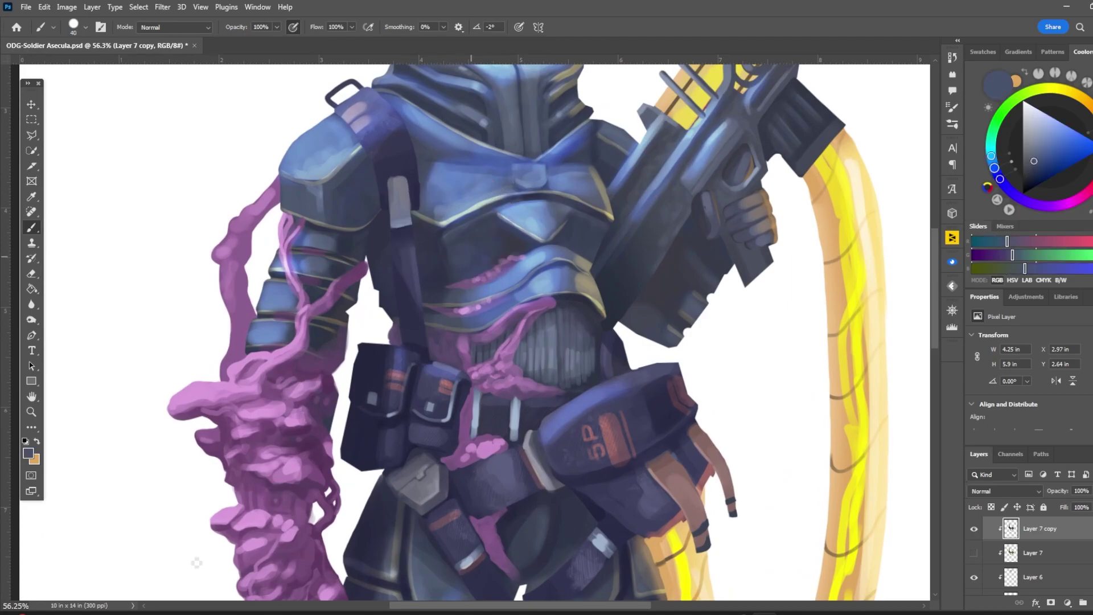
pyautogui.scroll(-2, 196, 563)
pyautogui.keyDown('alt'); pyautogui.click(518, 243); pyautogui.keyUp('alt')
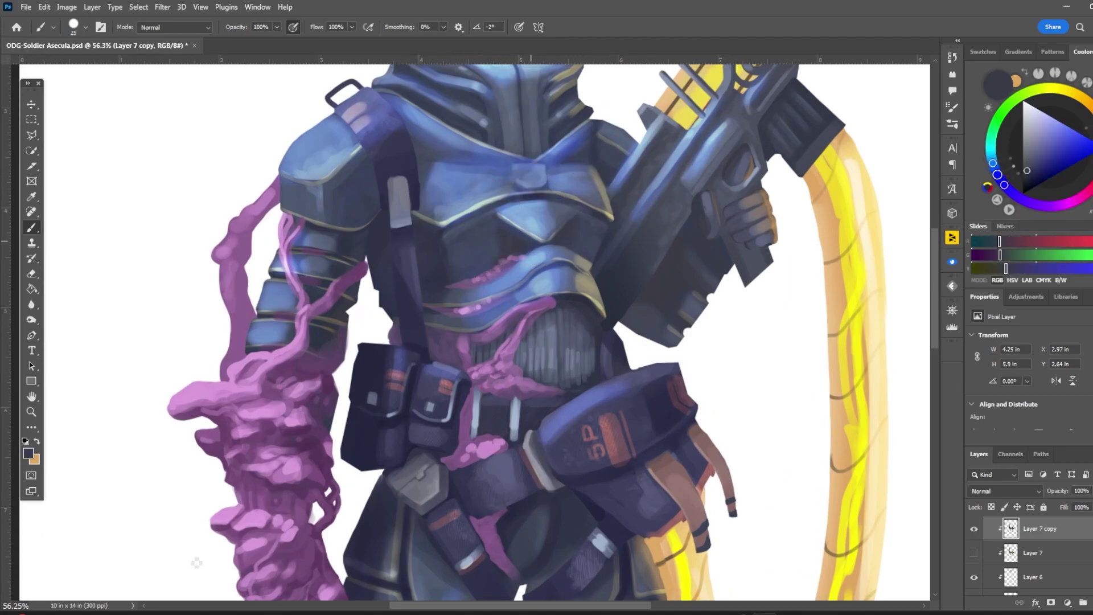
# Paint light blue edge highlights on the belt gear on Layer 7 copy with a smaller brush
pyautogui.press('[')
pyautogui.press('[')
pyautogui.press('[')
pyautogui.scroll(-3, 517, 243)
pyautogui.keyDown('alt'); pyautogui.click(413, 499); pyautogui.keyUp('alt')
pyautogui.scroll(3, 413, 499)
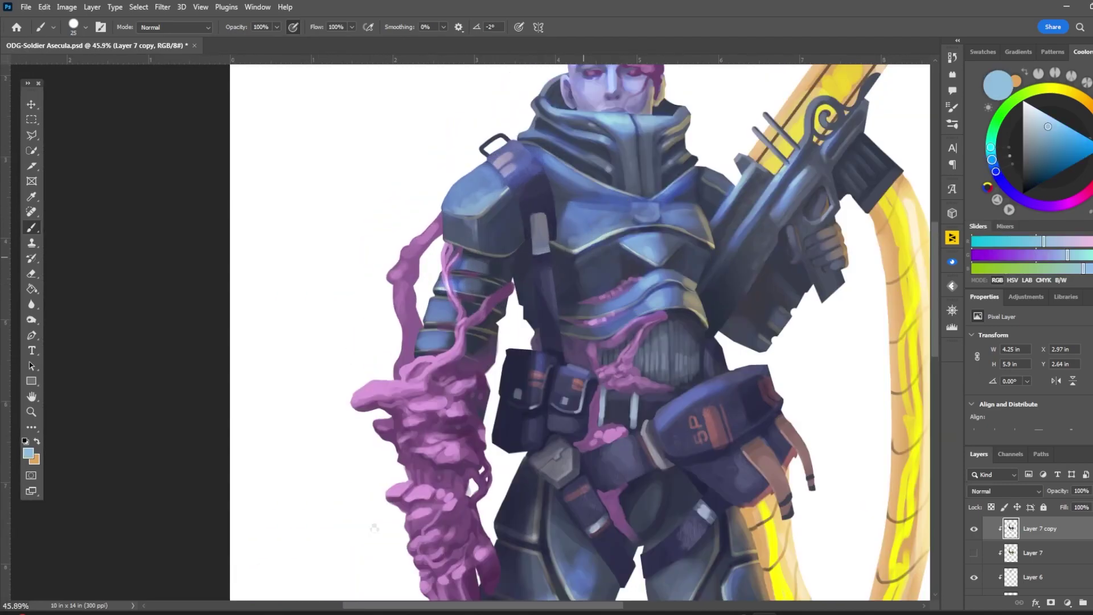
# Add a new Color Dodge layer above Layer 27 and paint pale blue glints on the shoulder armour with a small brush
pyautogui.hotkey('alt', '[')
pyautogui.hotkey('alt', '[')
pyautogui.hotkey('alt', '[')
pyautogui.hotkey('alt', '[')
pyautogui.press('[')
pyautogui.press('[')
pyautogui.scroll(-3, 374, 528)
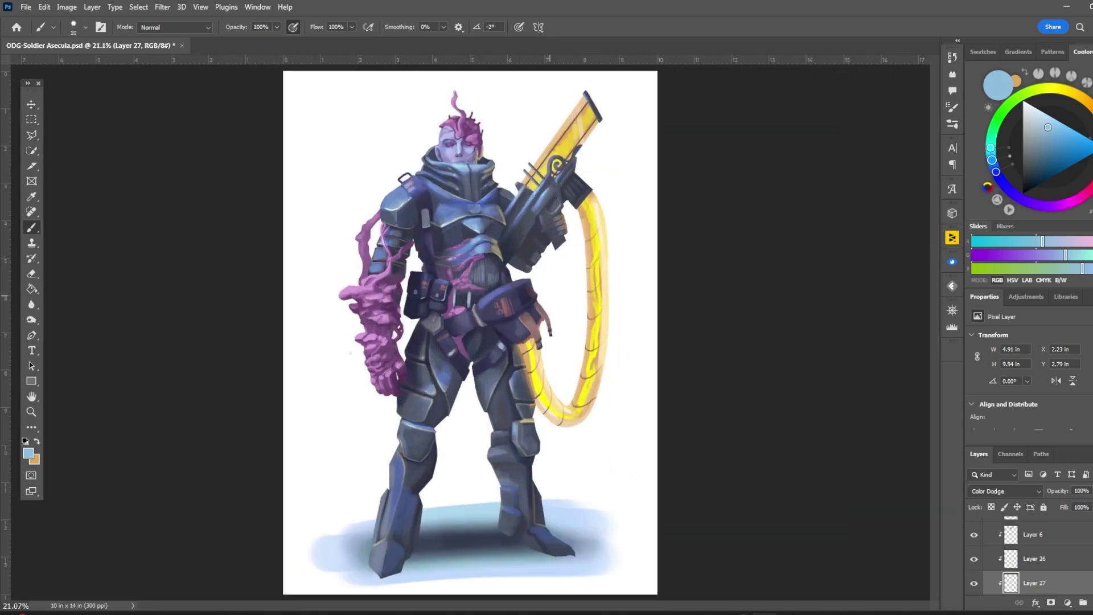
pyautogui.hotkey('ctrl', 'shift', 'alt', 'n')
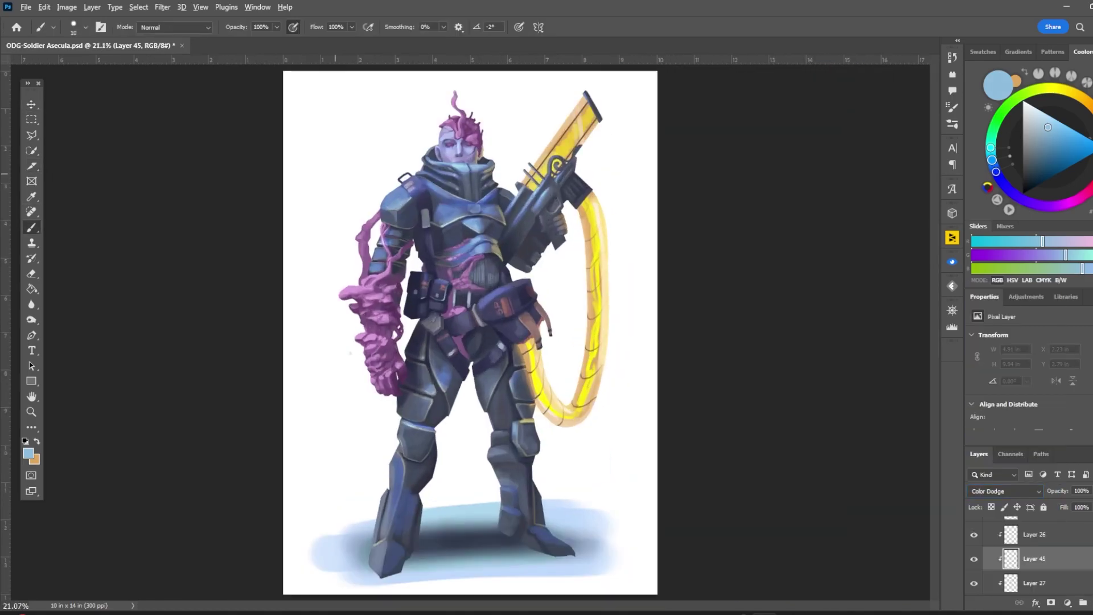
pyautogui.scroll(4, 398, 205)
pyautogui.moveTo(390, 210); pyautogui.dragTo(395, 211)
pyautogui.scroll(-4, 548, 266)
pyautogui.scroll(2, 460, 366)
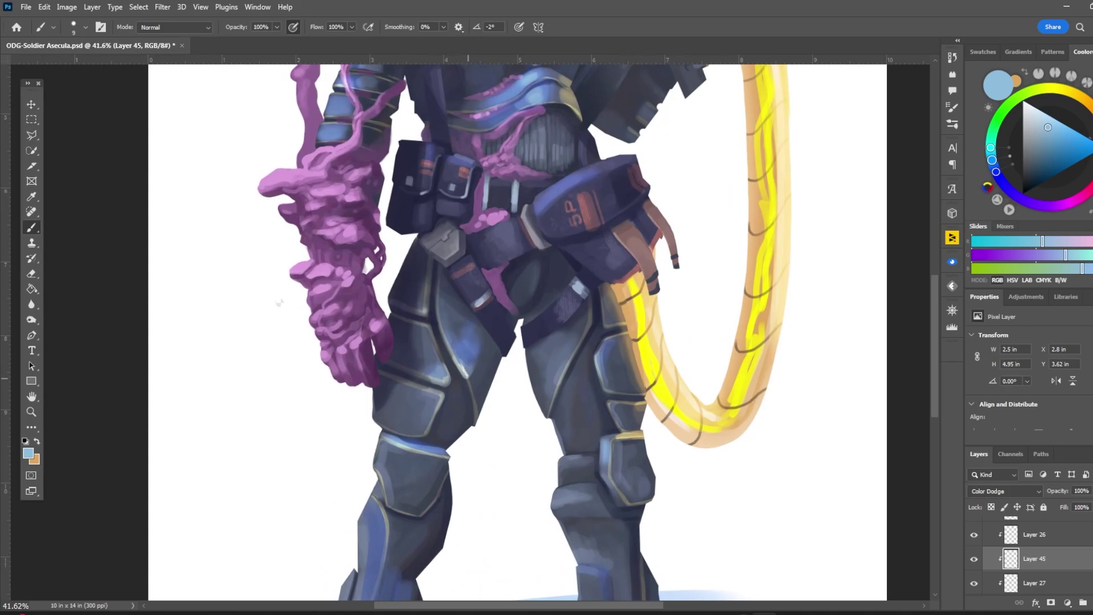
# Paint pale blue glow highlights on the leg plates and collar on Layer 45 with 15 px and 10 px brushes
pyautogui.press(']')
pyautogui.press(']')
pyautogui.scroll(-3, 400, 338)
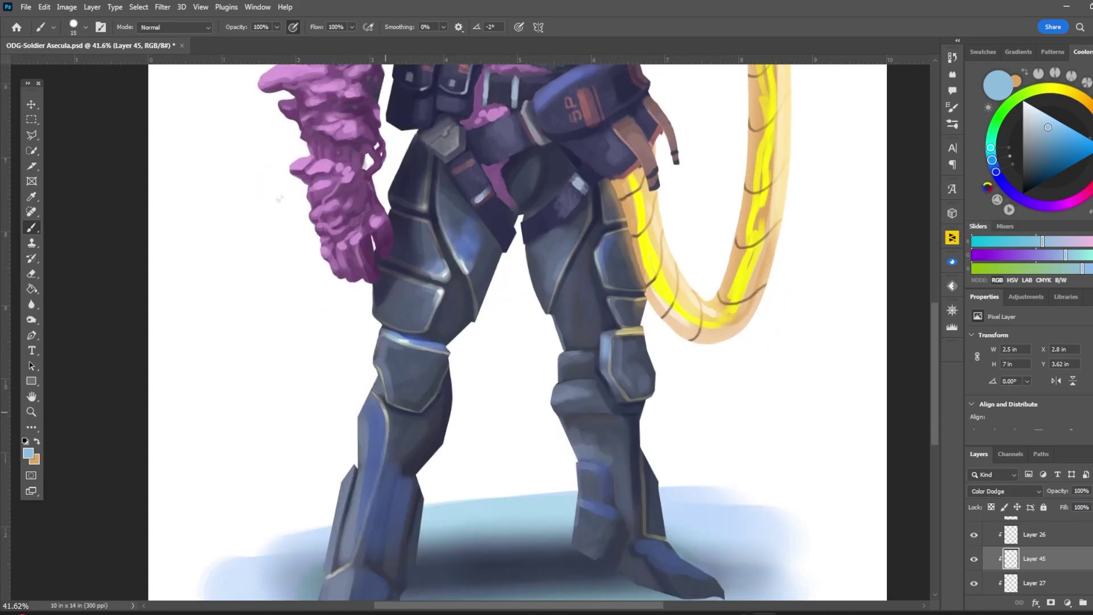
pyautogui.scroll(-3, 386, 414)
pyautogui.scroll(3, 484, 218)
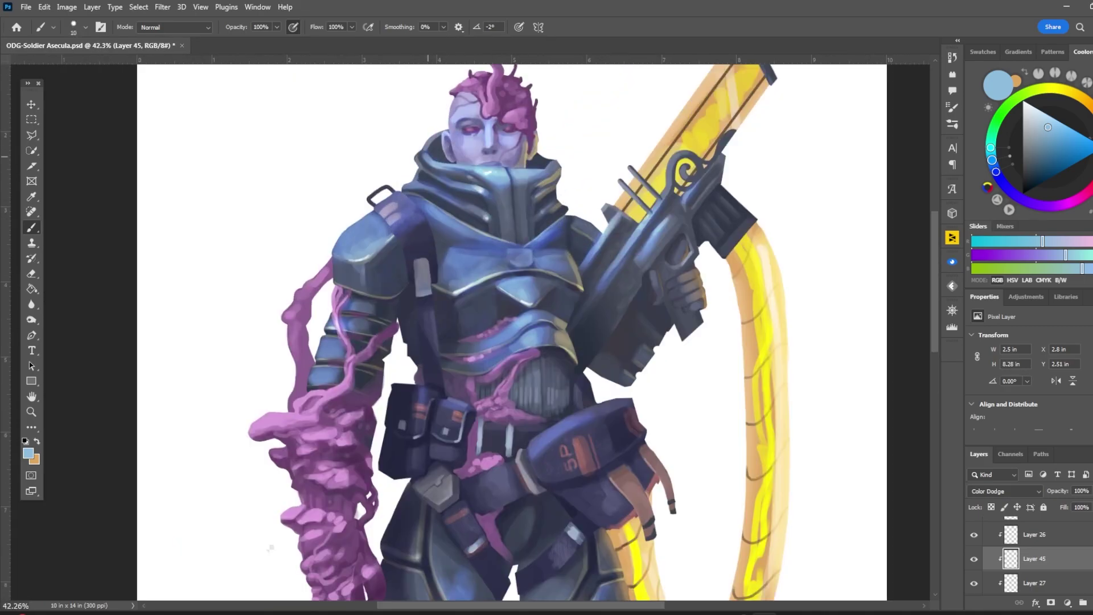
pyautogui.scroll(-3, 432, 166)
# Add pale lavender highlights to the belt gear and straps on Layer 7 copy with a 15 px brush
pyautogui.keyDown('ctrl'); pyautogui.click(548, 346); pyautogui.keyUp('ctrl')
pyautogui.scroll(3, 547, 346)
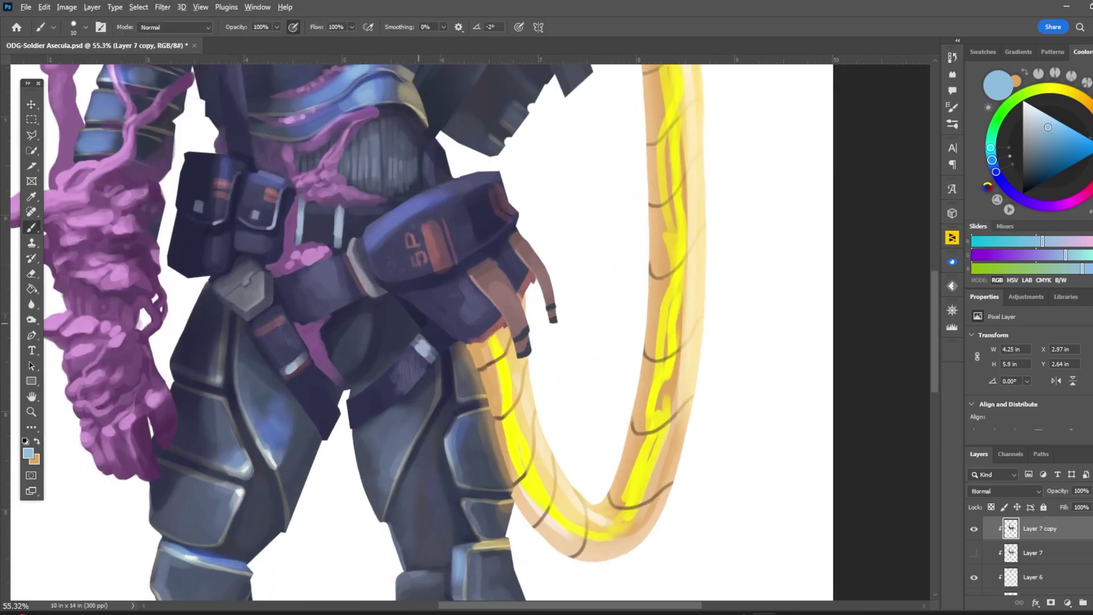
pyautogui.moveTo(1035, 153); pyautogui.dragTo(1033, 113)
pyautogui.scroll(-3, 188, 433)
pyautogui.scroll(3, 167, 453)
pyautogui.scroll(-3, 168, 453)
pyautogui.scroll(4, 466, 131)
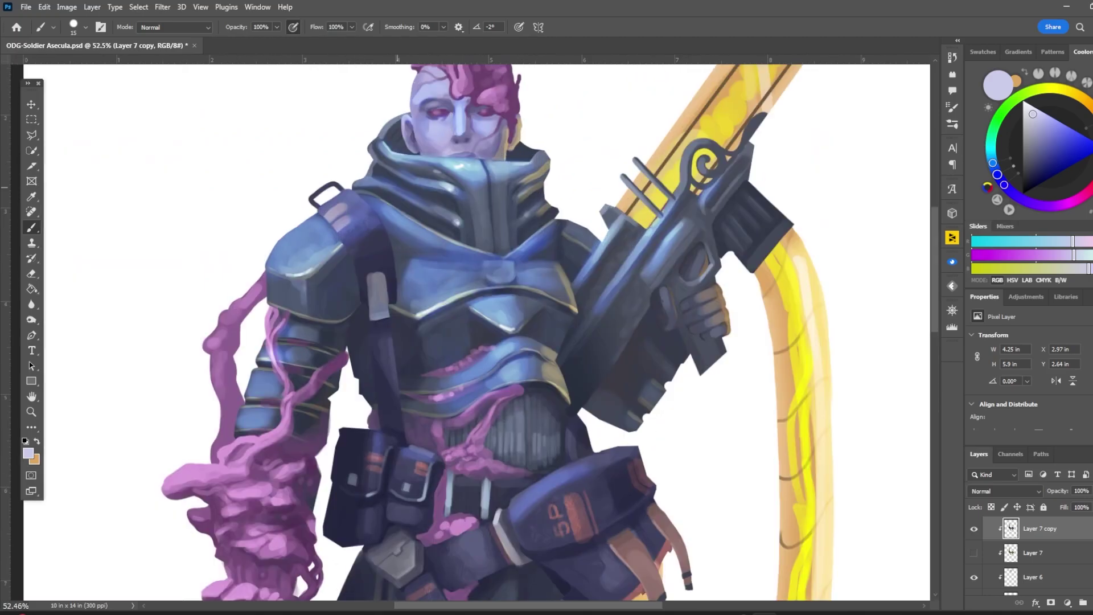
# Select armour Layer 25 and sample a dark blue from the collar folds
pyautogui.keyDown('ctrl'); pyautogui.click(467, 130); pyautogui.keyUp('ctrl')
pyautogui.keyDown('ctrl'); pyautogui.click(462, 218); pyautogui.keyUp('ctrl')
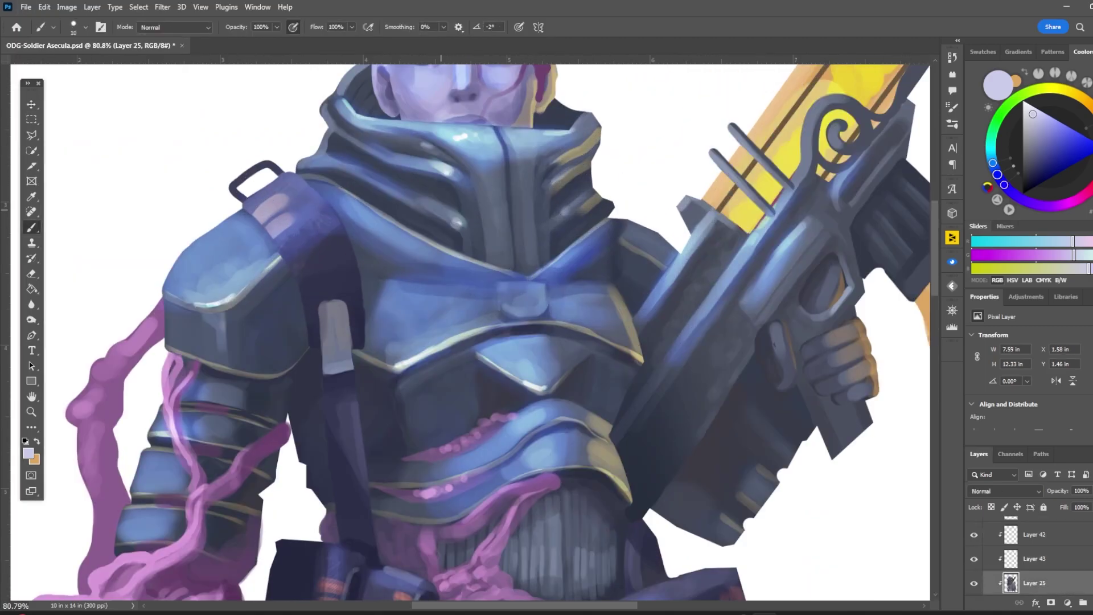
pyautogui.keyDown('alt'); pyautogui.click(447, 225); pyautogui.keyUp('alt')
pyautogui.scroll(-3, 364, 319)
# Shade the purple mutated arm on a new layer clipped to Layer 10 with a sampled purple, and set its blend mode to Luminosity
pyautogui.keyDown('ctrl'); pyautogui.click(379, 342); pyautogui.keyUp('ctrl')
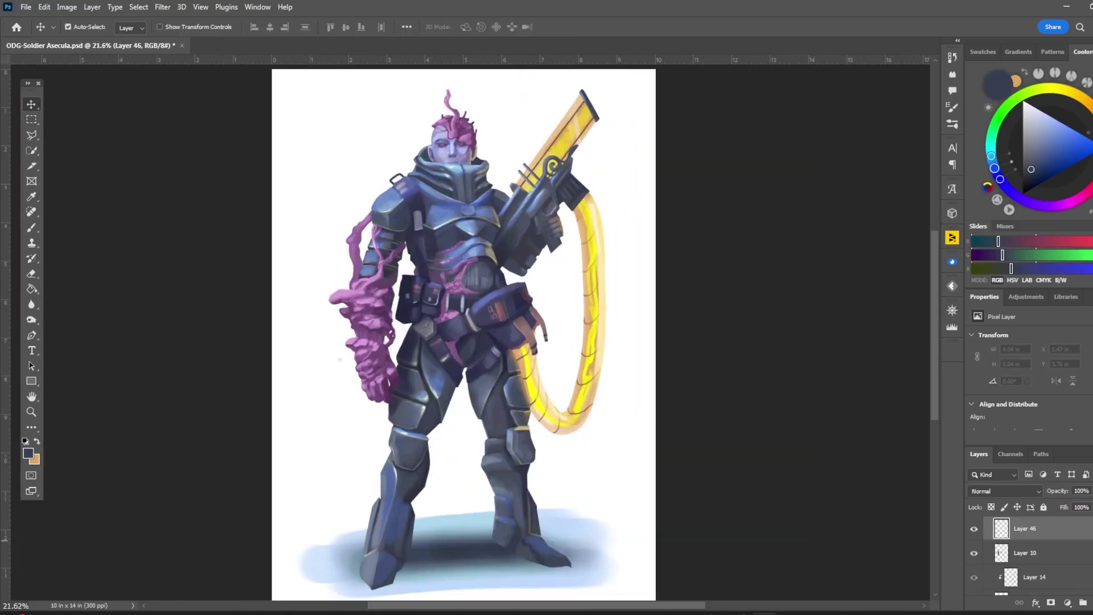
pyautogui.scroll(3, 367, 364)
pyautogui.keyDown('alt'); pyautogui.click(368, 304); pyautogui.keyUp('alt')
pyautogui.press('[')
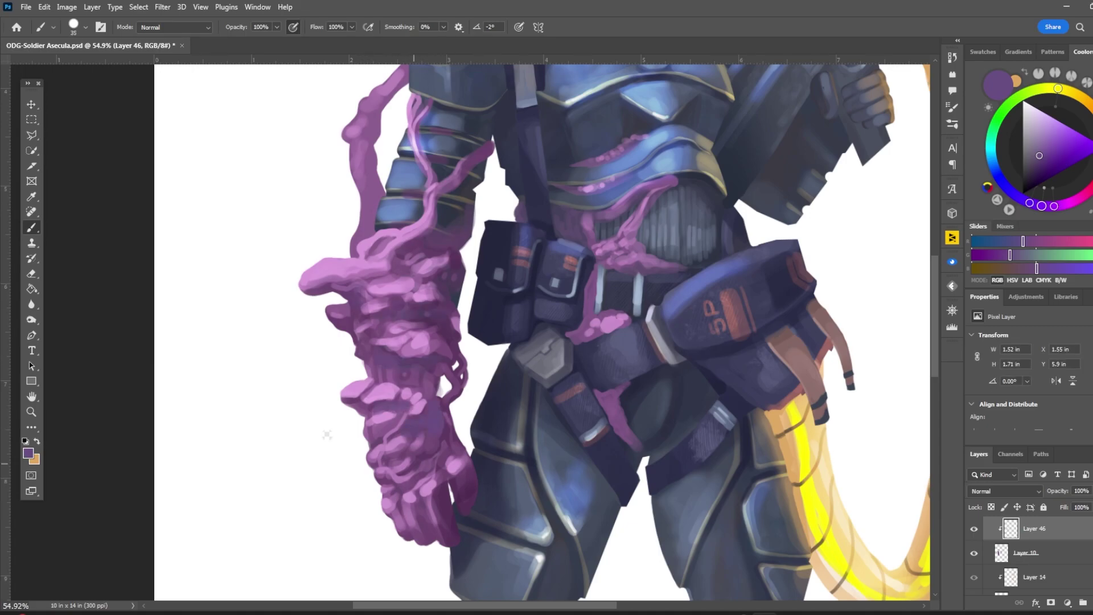
pyautogui.scroll(-3, 327, 434)
pyautogui.keyDown('ctrl'); pyautogui.rightClick(317, 342); pyautogui.keyUp('ctrl')
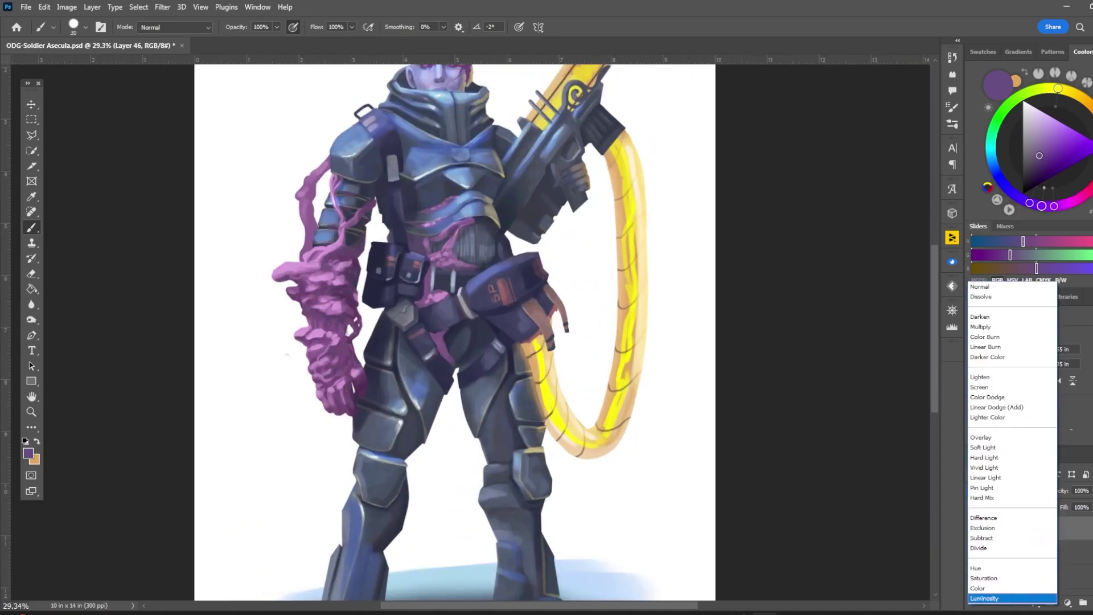
pyautogui.click(1013, 598)
# Shade the lower face around the mouth and jaw in dark blue on Layer 6 with brushes up to 30 px
pyautogui.scroll(3, 317, 342)
pyautogui.scroll(3, 439, 84)
pyautogui.press('b')
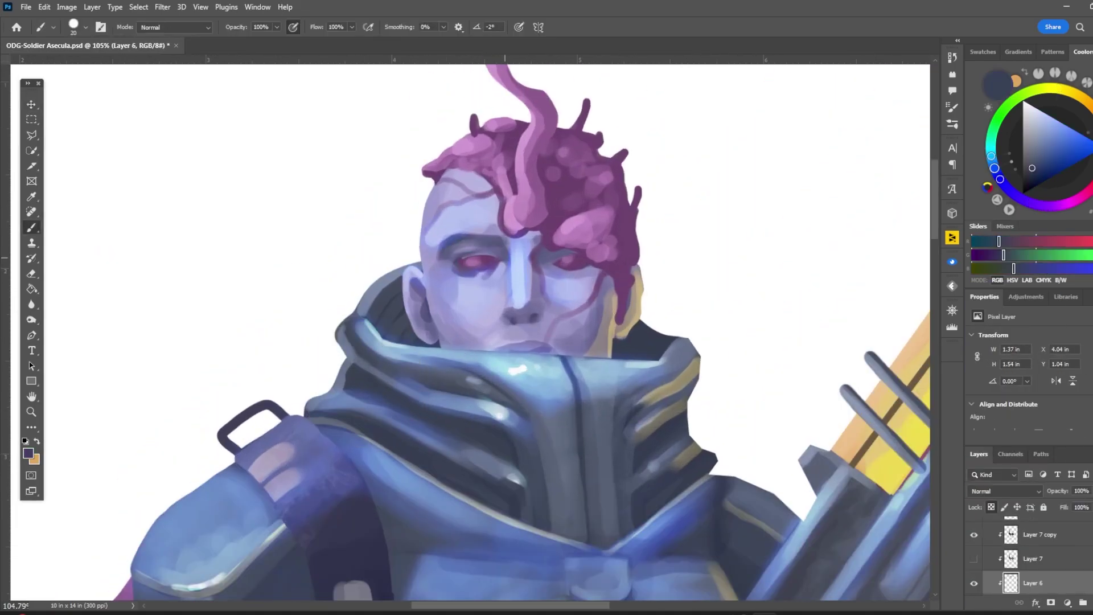
pyautogui.press(']')
pyautogui.press(']')
pyautogui.press(']')
pyautogui.moveTo(498, 348); pyautogui.dragTo(555, 350)
pyautogui.press(']')
pyautogui.press(']')
pyautogui.press(']')
pyautogui.press(']')
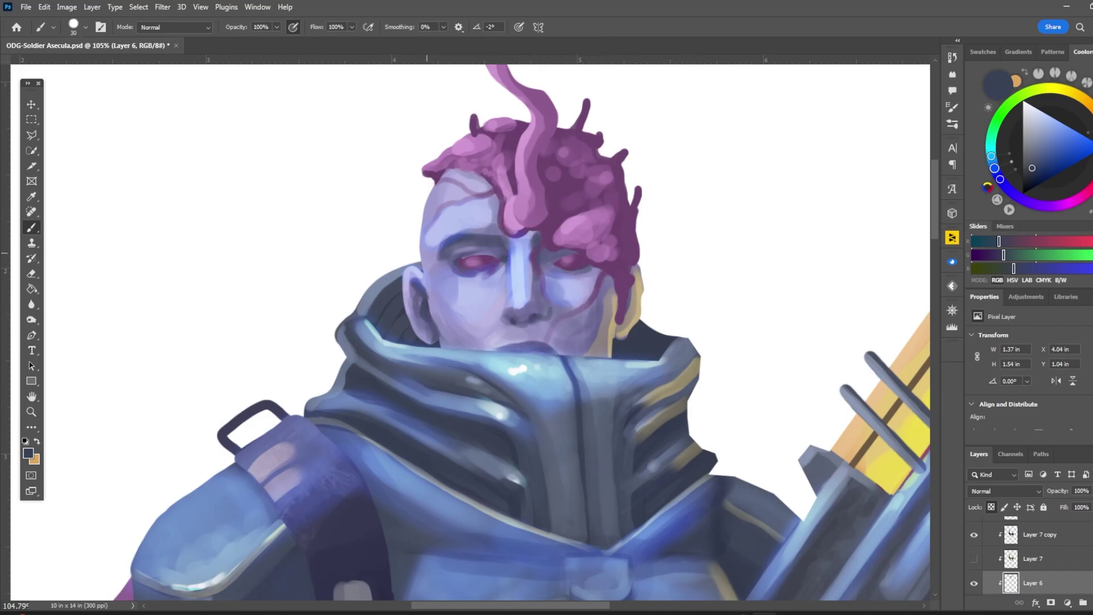
pyautogui.hotkey('ctrl', '0')
# Paint dusty red lettering beside the SP mark on the hip pouch on a new clipped layer above Layer 34
pyautogui.press('v')
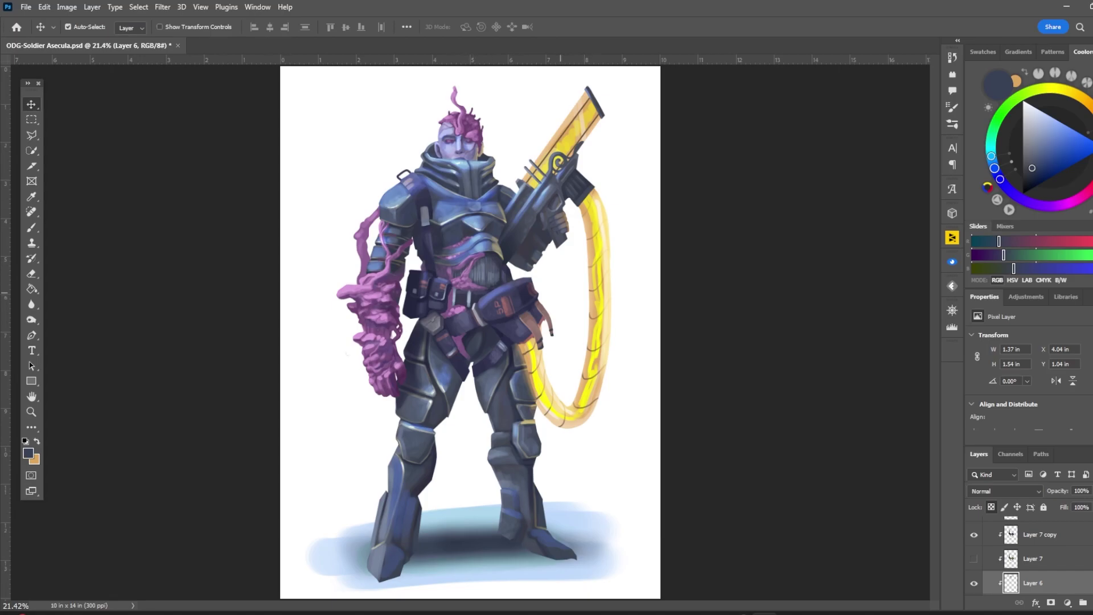
pyautogui.hotkey('ctrl', 'shift', 'alt', 'n')
pyautogui.press('b')
pyautogui.scroll(5, 527, 301)
pyautogui.keyDown('alt'); pyautogui.click(470, 304); pyautogui.keyUp('alt')
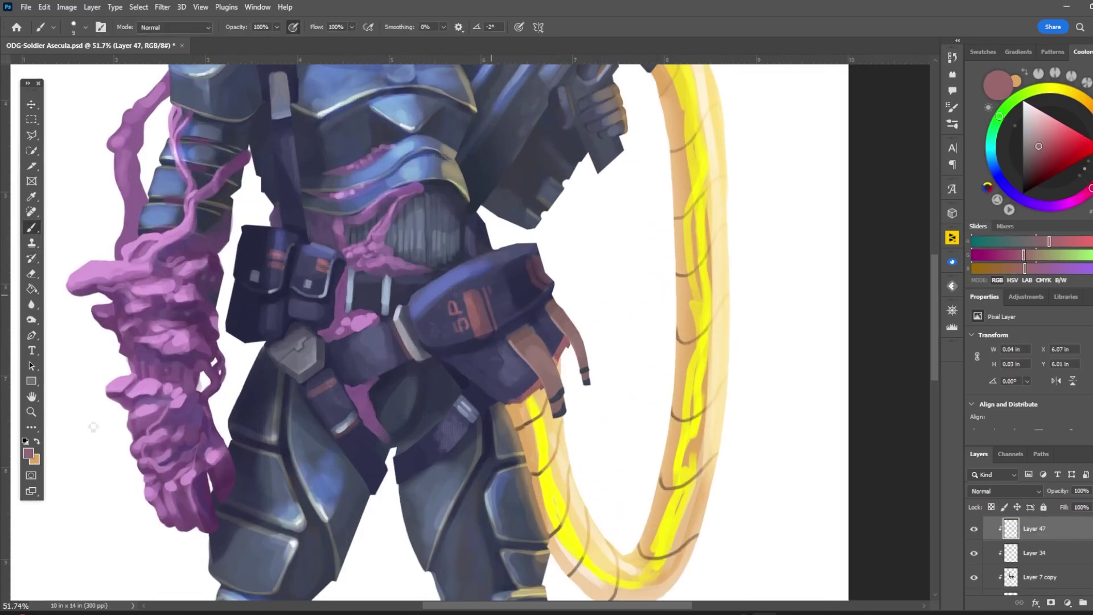
pyautogui.scroll(-5, 92, 427)
pyautogui.scroll(4, 294, 431)
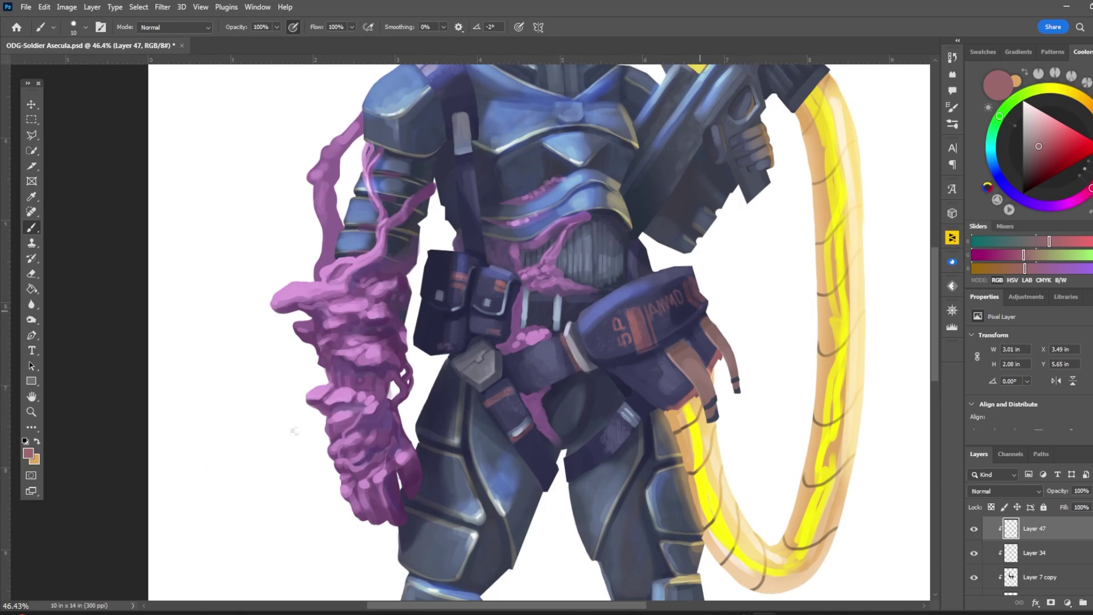
pyautogui.scroll(-5, 294, 430)
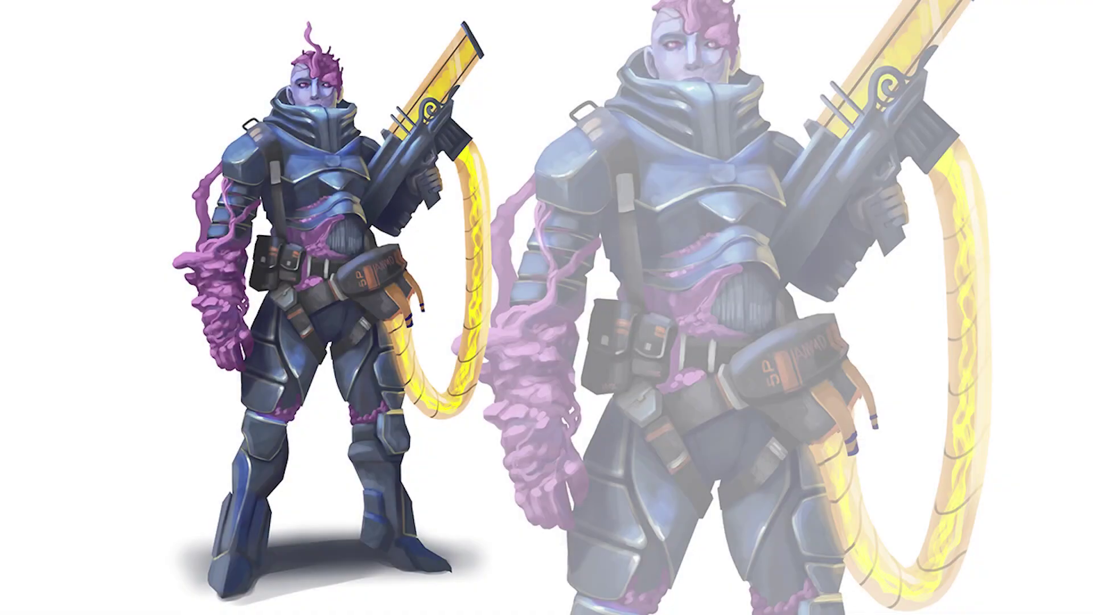